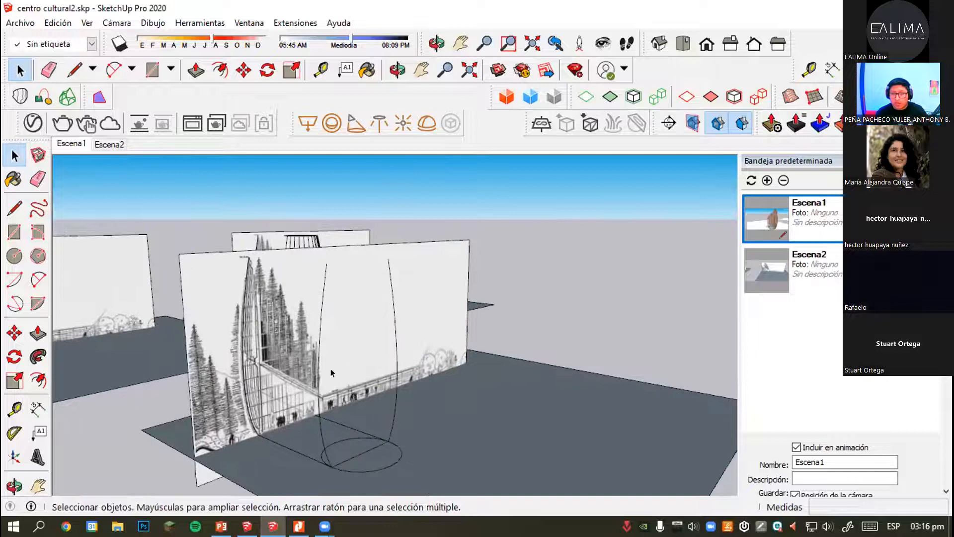
# Examine the upright façade sketch with its ground curves and the surrounding rows of tower model stages.
pyautogui.moveTo(341, 317); pyautogui.dragTo(485, 325, button='middle')
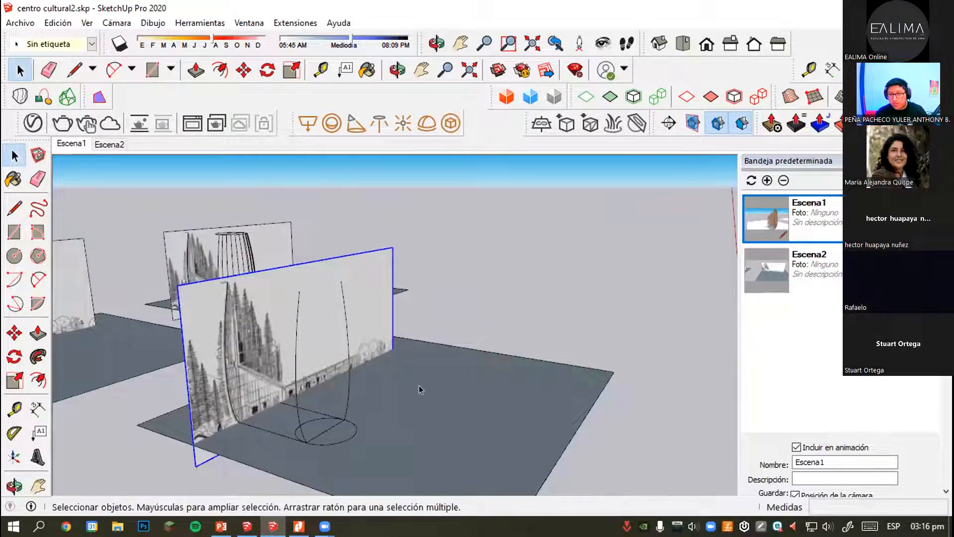
pyautogui.keyDown('shift'); pyautogui.moveTo(241, 414); pyautogui.dragTo(267, 382, button='middle'); pyautogui.keyUp('shift')
pyautogui.scroll(2, 257, 388)
pyautogui.scroll(4, 298, 389)
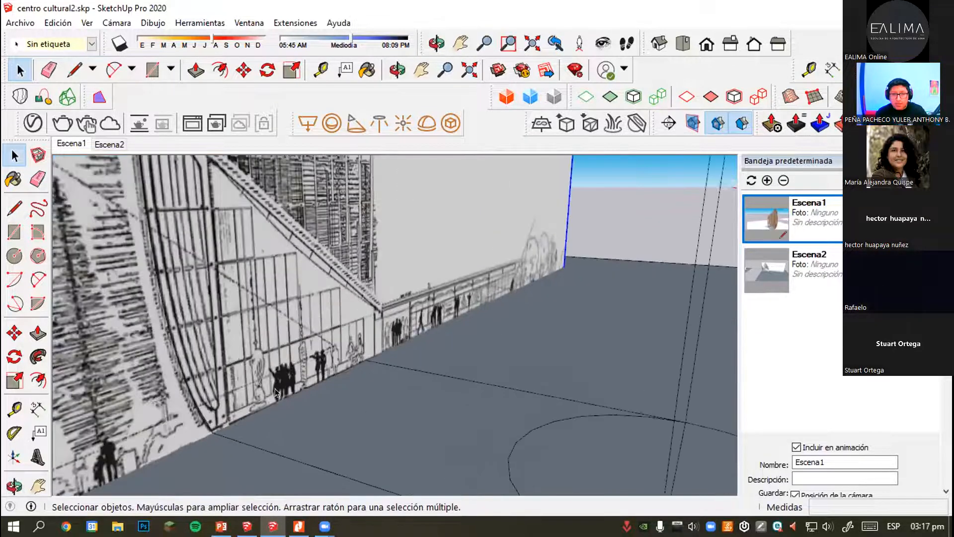
pyautogui.scroll(-5, 287, 393)
pyautogui.keyDown('shift'); pyautogui.moveTo(284, 274); pyautogui.dragTo(277, 349, button='middle'); pyautogui.keyUp('shift')
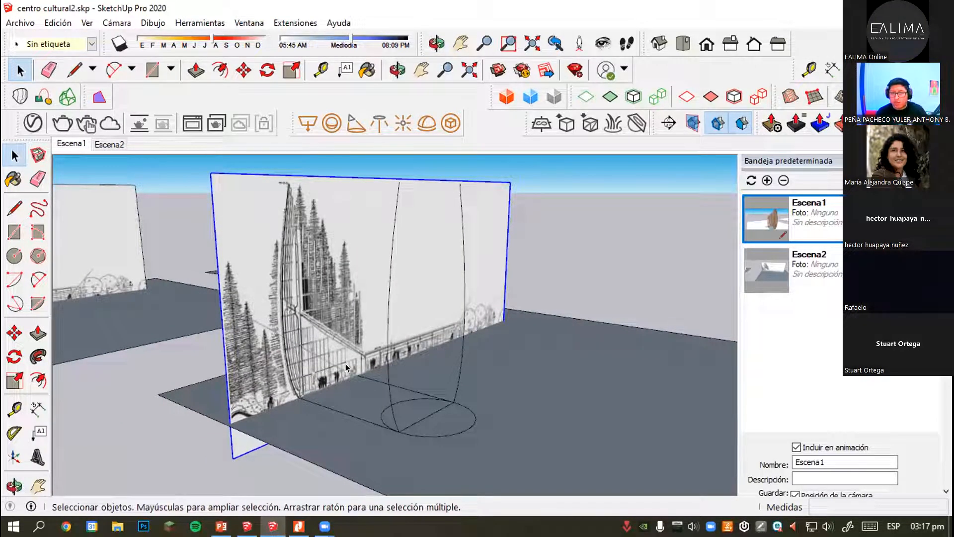
pyautogui.moveTo(402, 337); pyautogui.dragTo(357, 347, button='middle')
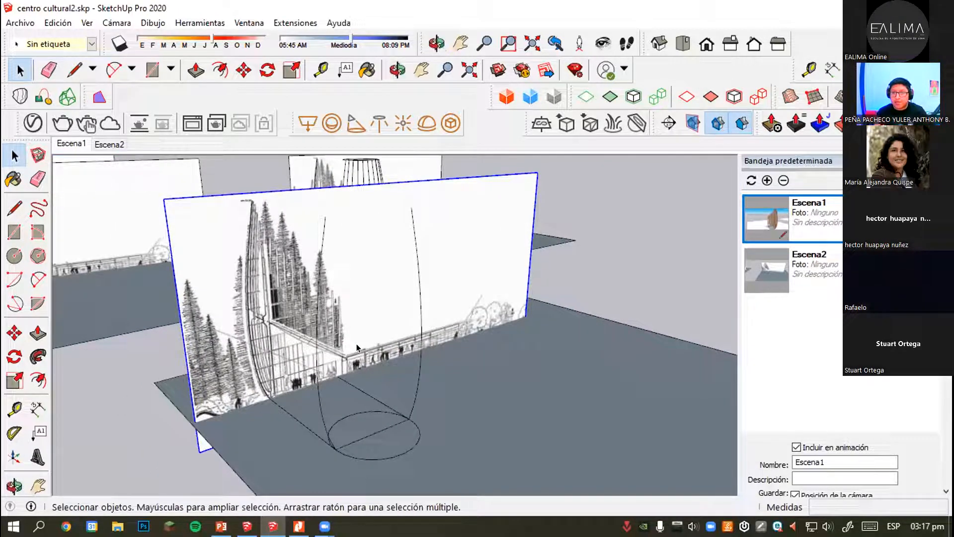
pyautogui.scroll(-10, 378, 328)
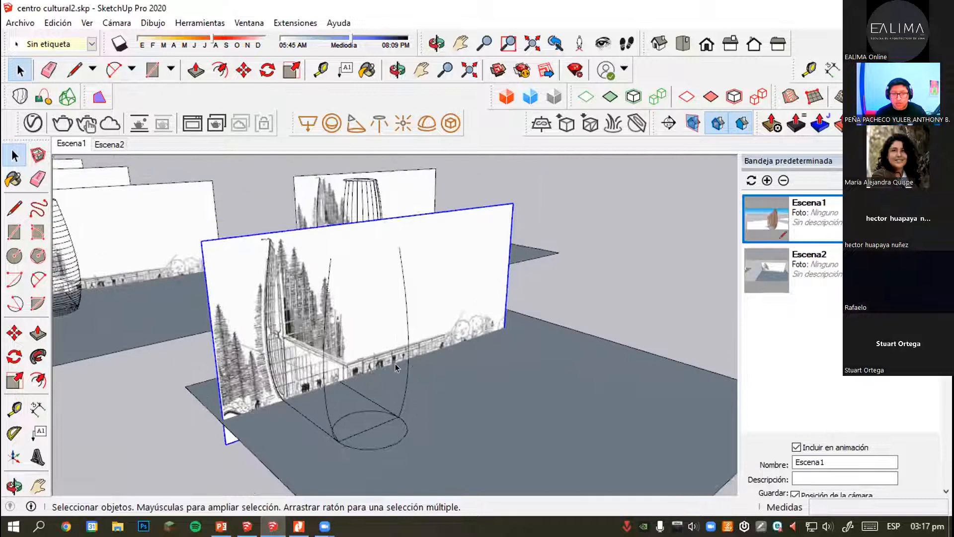
pyautogui.moveTo(412, 301); pyautogui.dragTo(420, 298, button='middle')
pyautogui.scroll(-4, 399, 386)
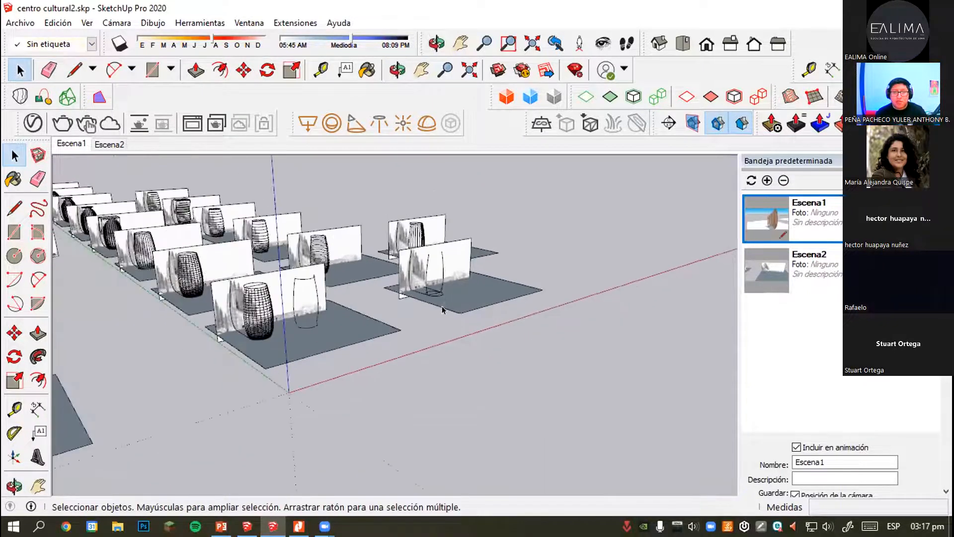
pyautogui.scroll(6, 517, 377)
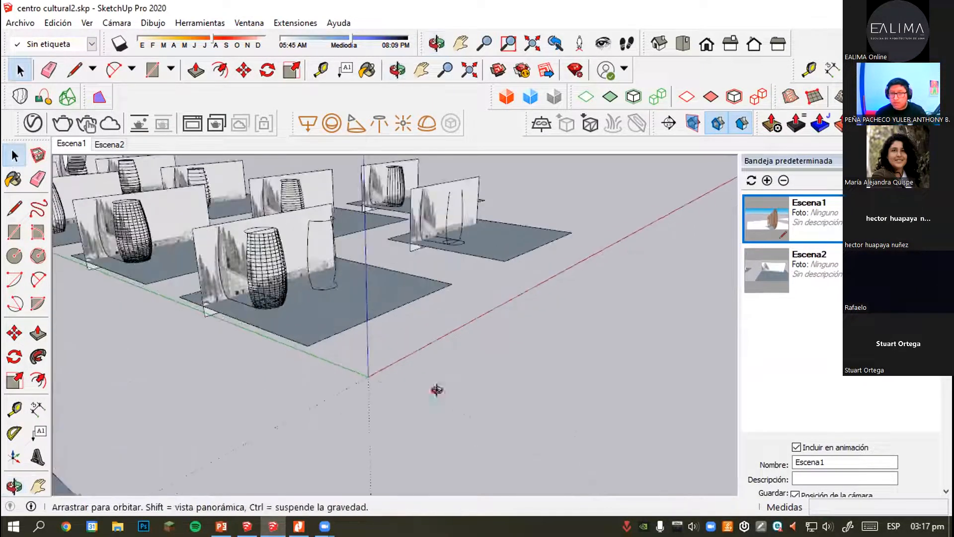
pyautogui.moveTo(444, 397); pyautogui.dragTo(656, 345, button='middle')
pyautogui.keyDown('shift'); pyautogui.moveTo(557, 381); pyautogui.dragTo(238, 487, button='middle'); pyautogui.keyUp('shift')
pyautogui.moveTo(453, 356); pyautogui.dragTo(405, 380, button='middle')
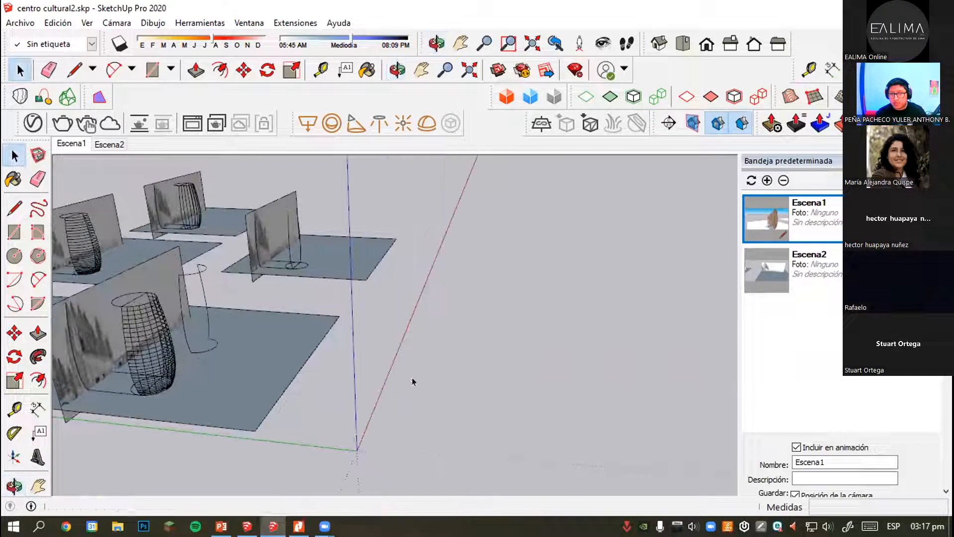
pyautogui.scroll(3, 348, 290)
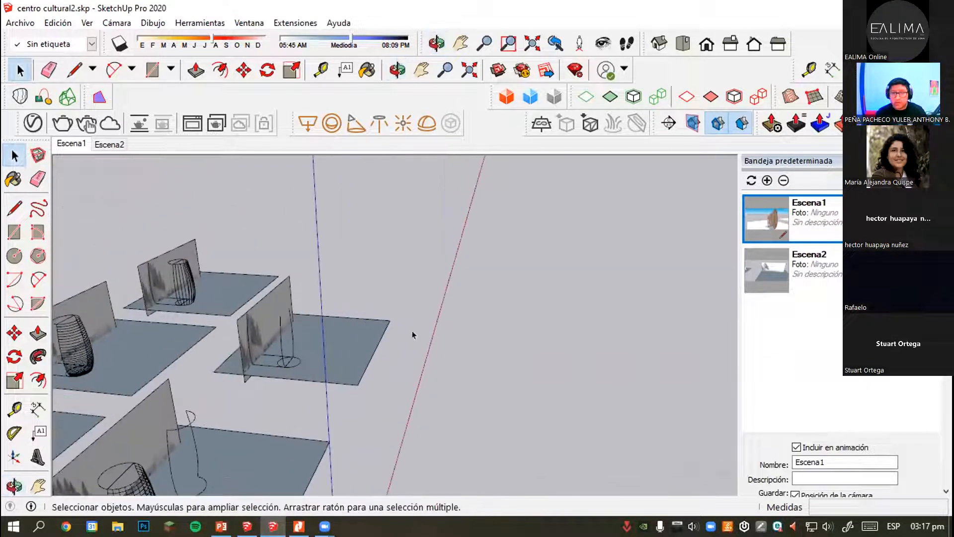
pyautogui.click(74, 71)
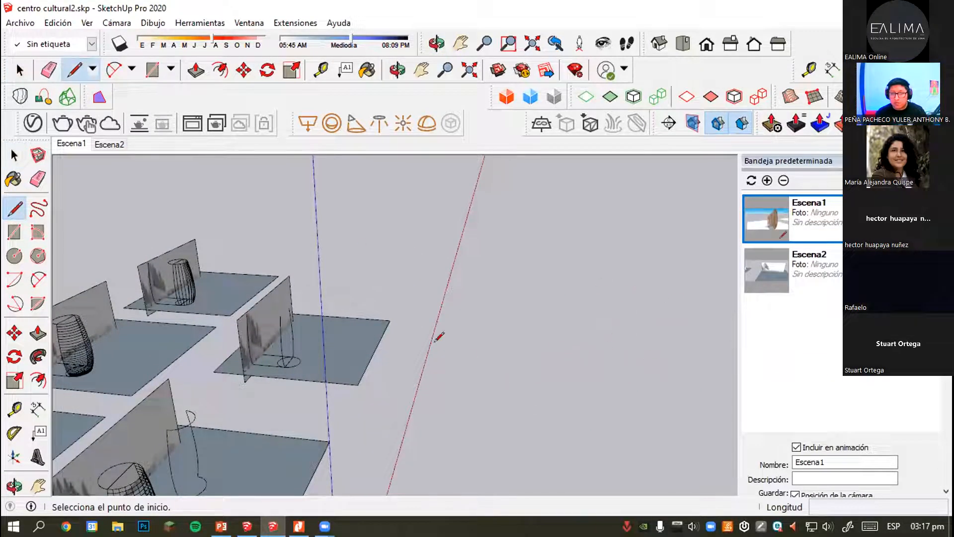
pyautogui.moveTo(513, 356); pyautogui.dragTo(439, 255, button='middle')
pyautogui.scroll(4, 395, 282)
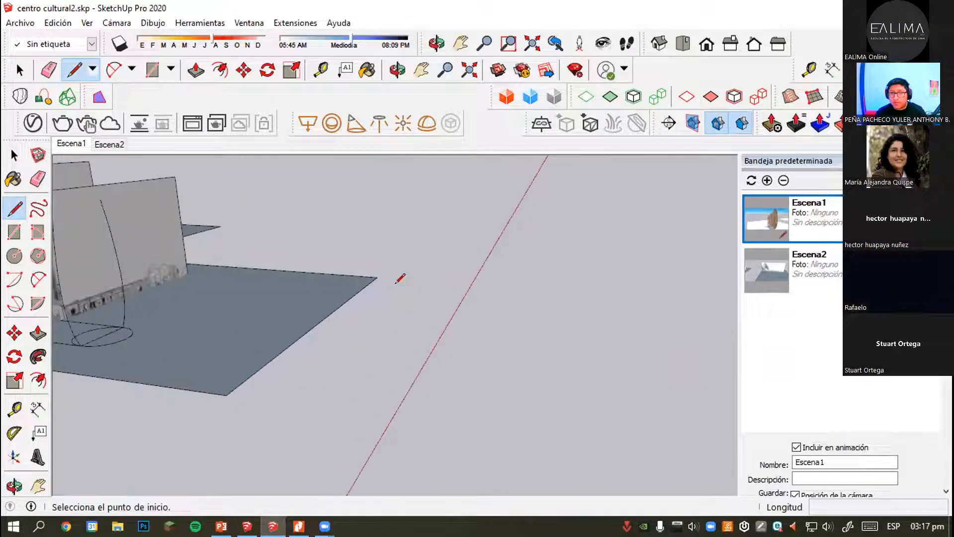
pyautogui.press('space')
# Inspect the stage that has only guide curves and select the curve traced along the tower's edge.
pyautogui.scroll(-2, 502, 258)
pyautogui.moveTo(500, 261); pyautogui.dragTo(384, 302, button='middle')
pyautogui.scroll(3, 228, 309)
pyautogui.scroll(2, 288, 270)
pyautogui.scroll(-2, 276, 294)
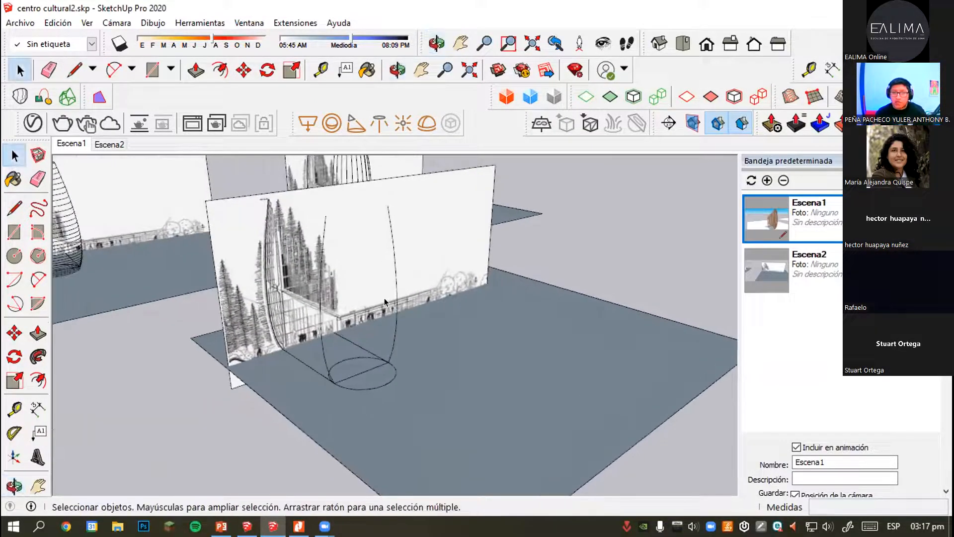
pyautogui.scroll(1, 363, 289)
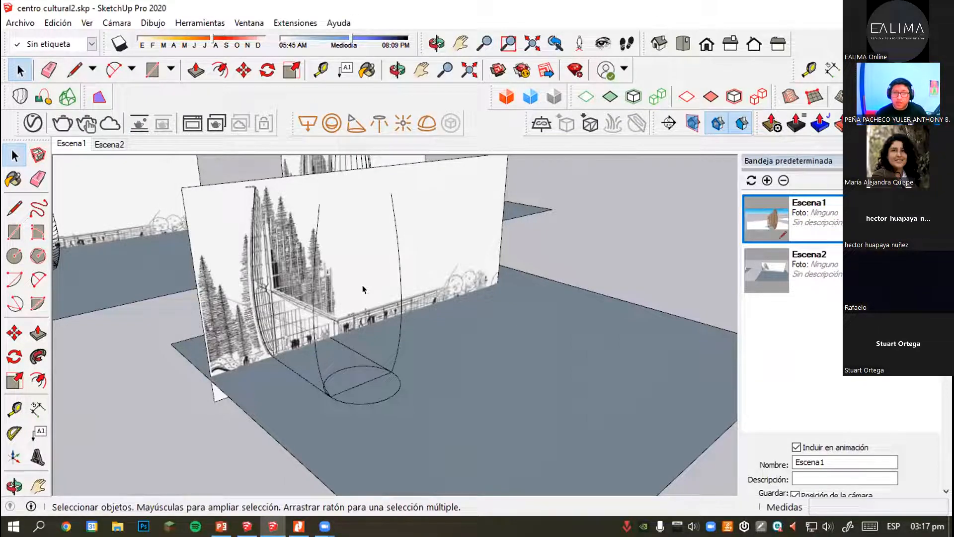
pyautogui.scroll(2, 291, 298)
pyautogui.moveTo(243, 310); pyautogui.dragTo(306, 287, button='middle')
pyautogui.scroll(2, 263, 269)
pyautogui.click(265, 277)
# Show the BZ__Toolbar with the Bezier curve tools and place it over the drawing area.
pyautogui.rightClick(373, 93)
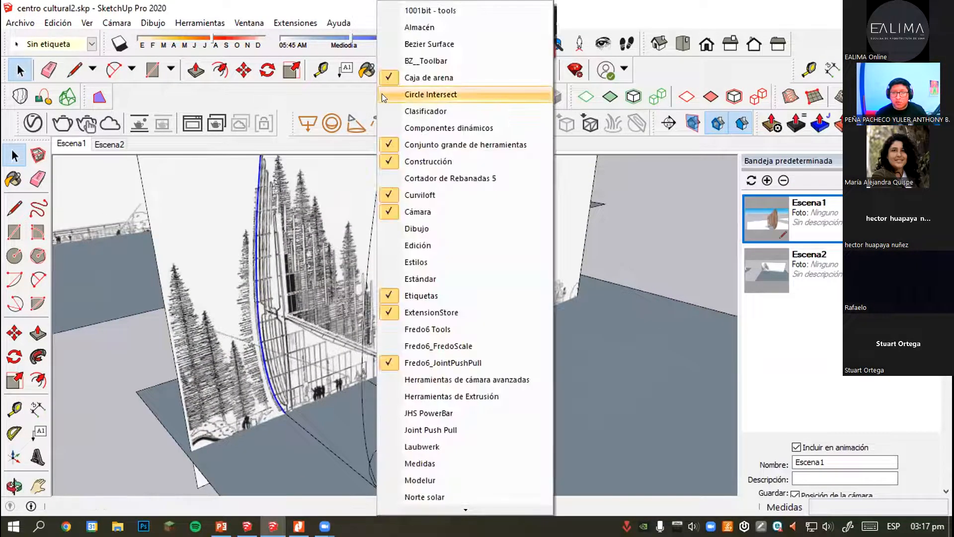
pyautogui.click(428, 61)
pyautogui.moveTo(360, 150); pyautogui.dragTo(465, 171)
# Draw a trial Catmull spline through several points on the ground plane in front of the sketch and delete it.
pyautogui.moveTo(311, 304); pyautogui.dragTo(367, 106, button='middle')
pyautogui.moveTo(536, 372); pyautogui.dragTo(378, 278, button='middle')
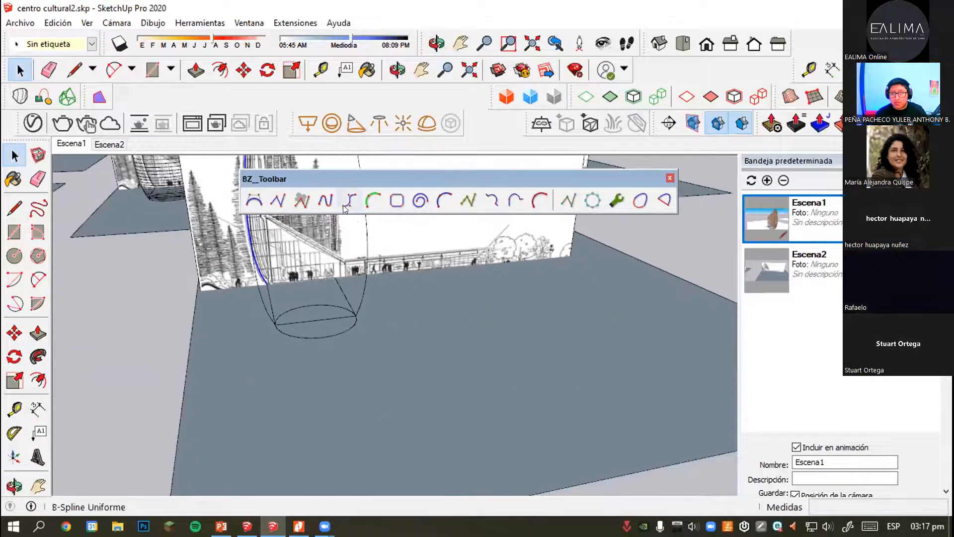
pyautogui.click(302, 447)
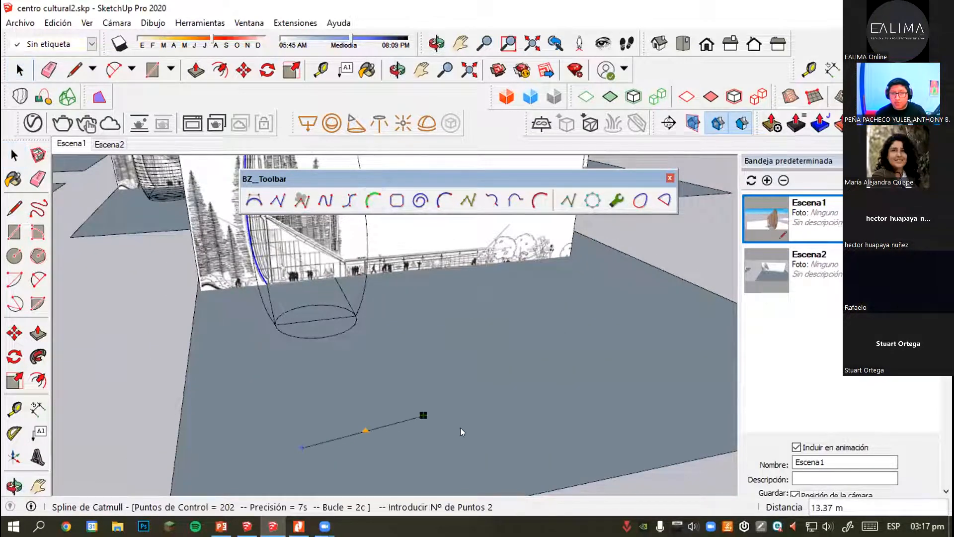
pyautogui.click(488, 441)
pyautogui.click(494, 367)
pyautogui.click(627, 334)
pyautogui.click(642, 319)
pyautogui.doubleClick(671, 289)
pyautogui.press('space')
pyautogui.moveTo(635, 298); pyautogui.dragTo(500, 380, button='middle')
pyautogui.press('Delete')
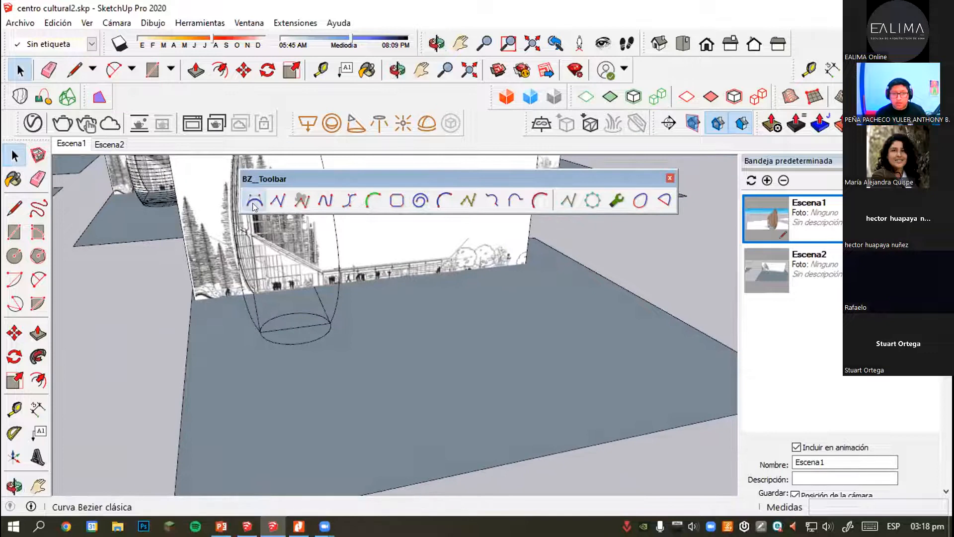
# Draw an S-shaped classic Bezier curve spanning about 44 m on the ground plane, bent by three control points.
pyautogui.click(253, 206)
pyautogui.click(247, 408)
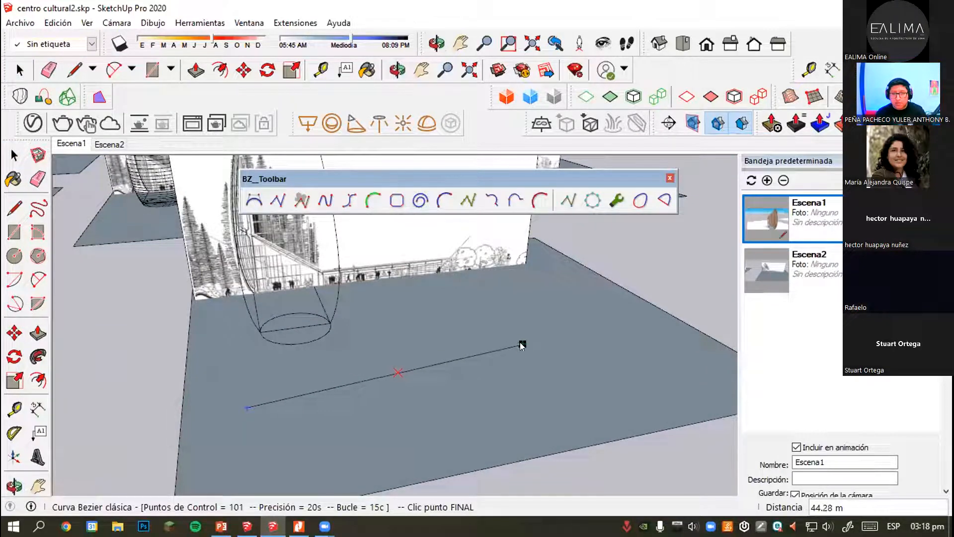
pyautogui.click(535, 350)
pyautogui.click(368, 464)
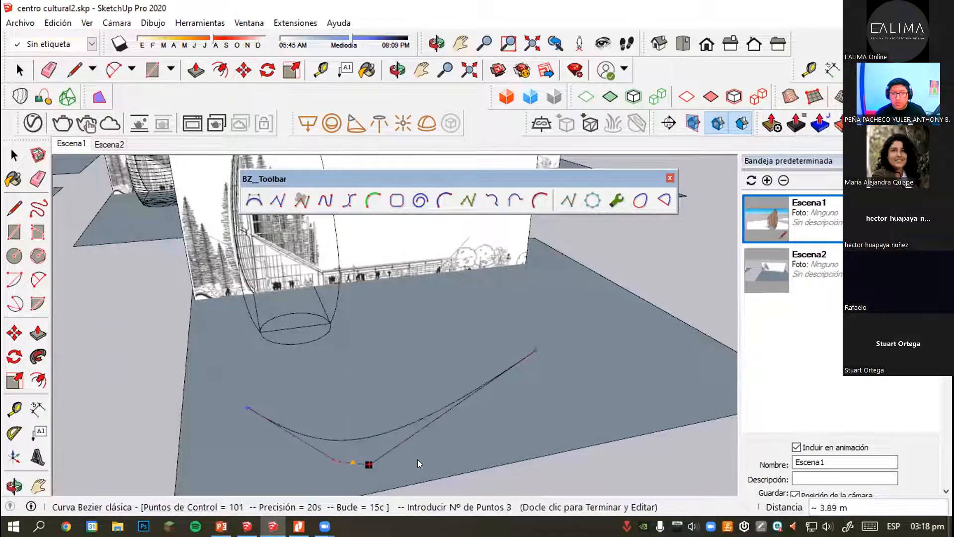
pyautogui.click(492, 439)
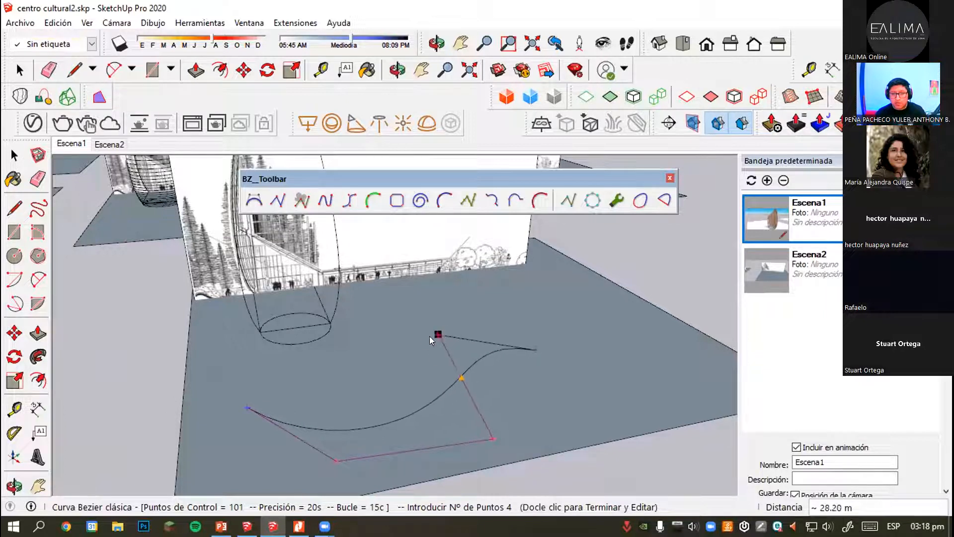
pyautogui.doubleClick(418, 351)
pyautogui.press('space')
# Draw a two-point arc with a chord of about 24 m on the ground beside the S-shaped curve.
pyautogui.moveTo(681, 264); pyautogui.dragTo(348, 398, button='middle')
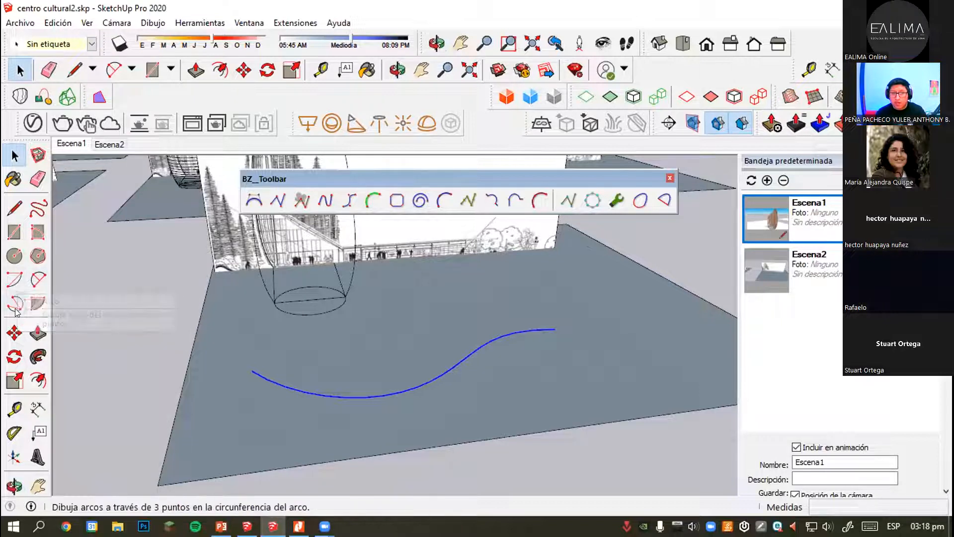
pyautogui.click(37, 280)
pyautogui.moveTo(379, 326); pyautogui.dragTo(439, 380, button='middle')
pyautogui.click(427, 390)
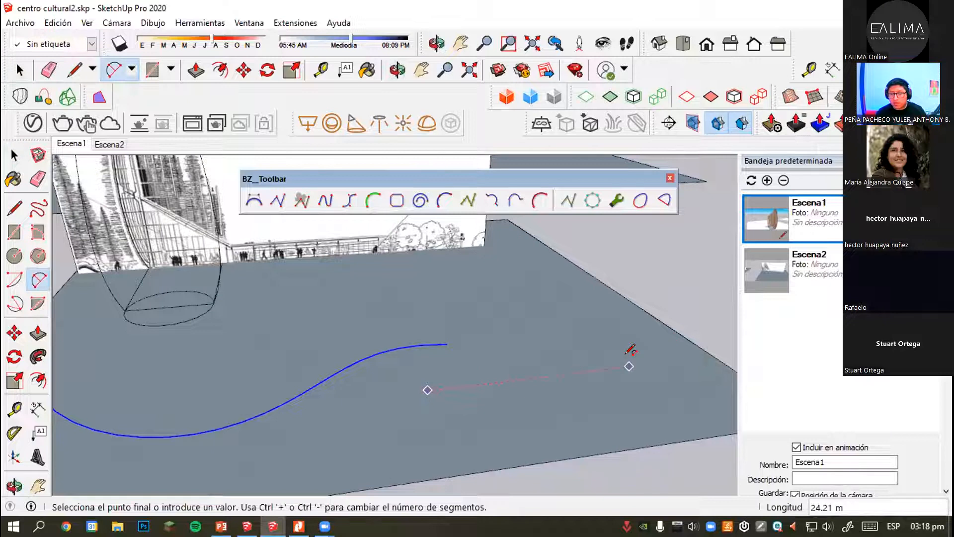
pyautogui.click(630, 366)
pyautogui.click(603, 391)
pyautogui.moveTo(603, 390); pyautogui.dragTo(422, 378, button='middle')
pyautogui.press('space')
# Select the arc and the Bezier curve in turn to compare them, and dock the BZ__Toolbar among the other toolbars.
pyautogui.click(589, 399)
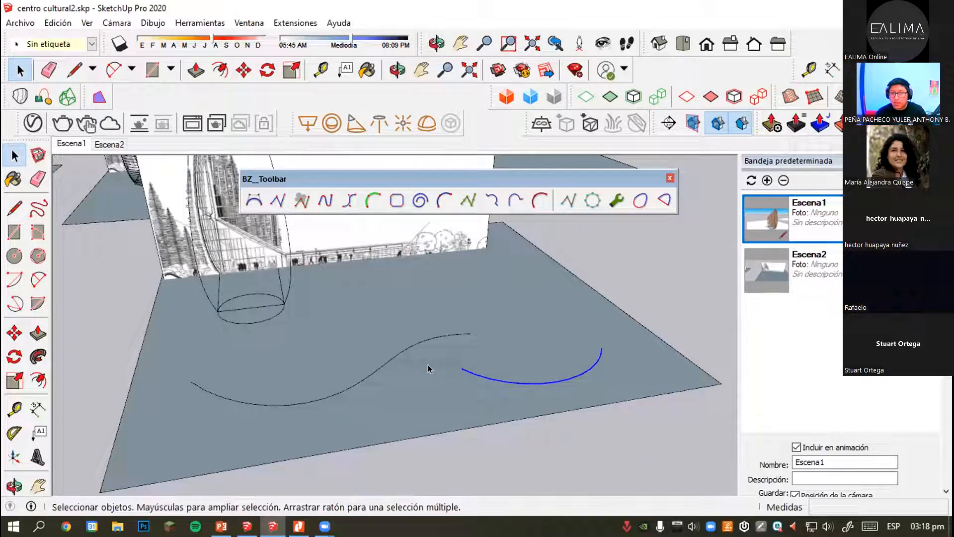
pyautogui.click(389, 358)
pyautogui.moveTo(437, 180); pyautogui.dragTo(325, 97)
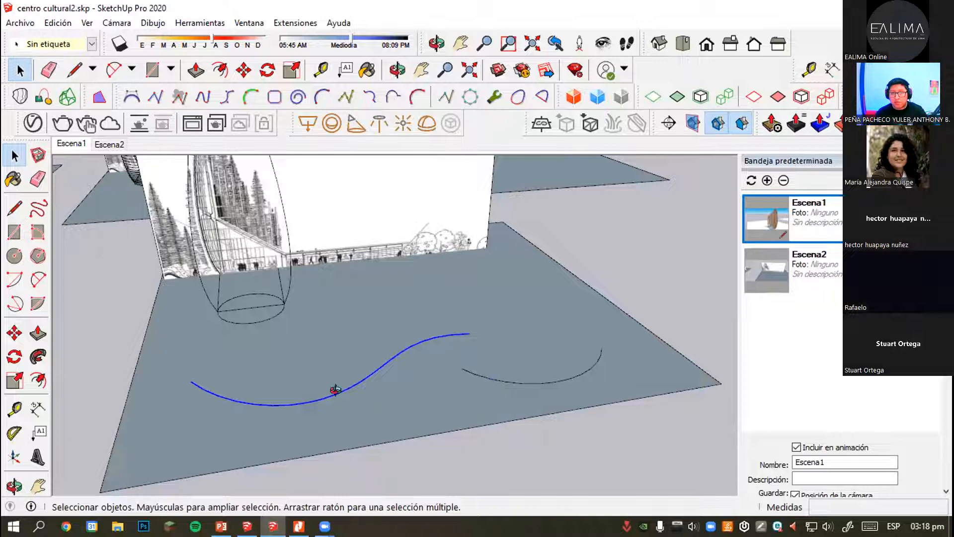
# Try to copy the tower's traced edge curve from its base point towards the circle on the ground.
pyautogui.moveTo(334, 389); pyautogui.dragTo(456, 332, button='middle')
pyautogui.moveTo(313, 401); pyautogui.dragTo(219, 341, button='middle')
pyautogui.scroll(3, 218, 343)
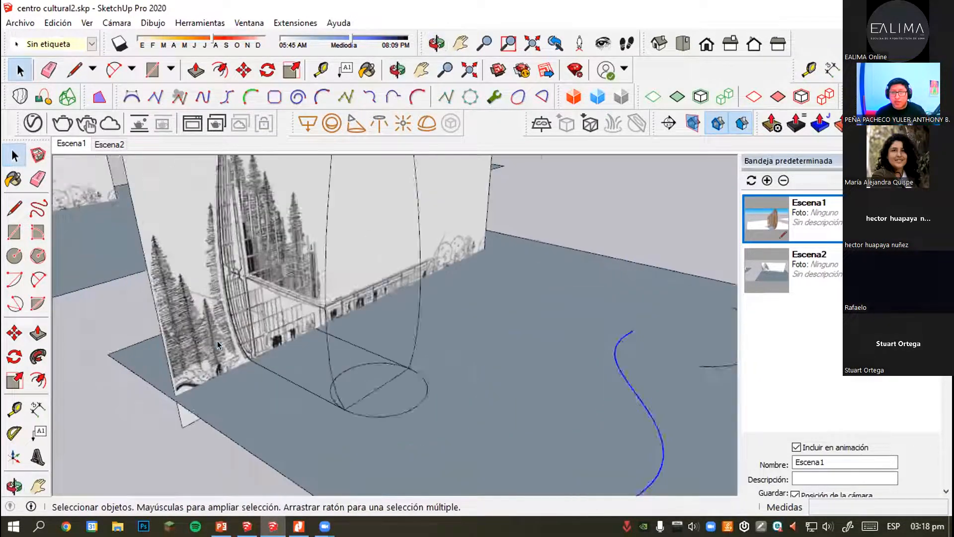
pyautogui.scroll(2, 219, 341)
pyautogui.moveTo(232, 294); pyautogui.dragTo(250, 309, button='middle')
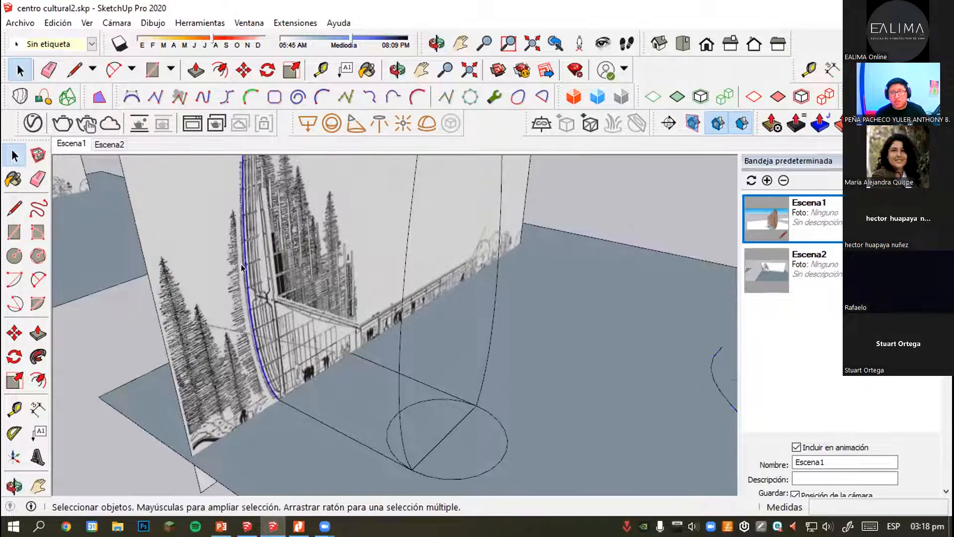
pyautogui.moveTo(241, 267); pyautogui.dragTo(250, 245, button='middle')
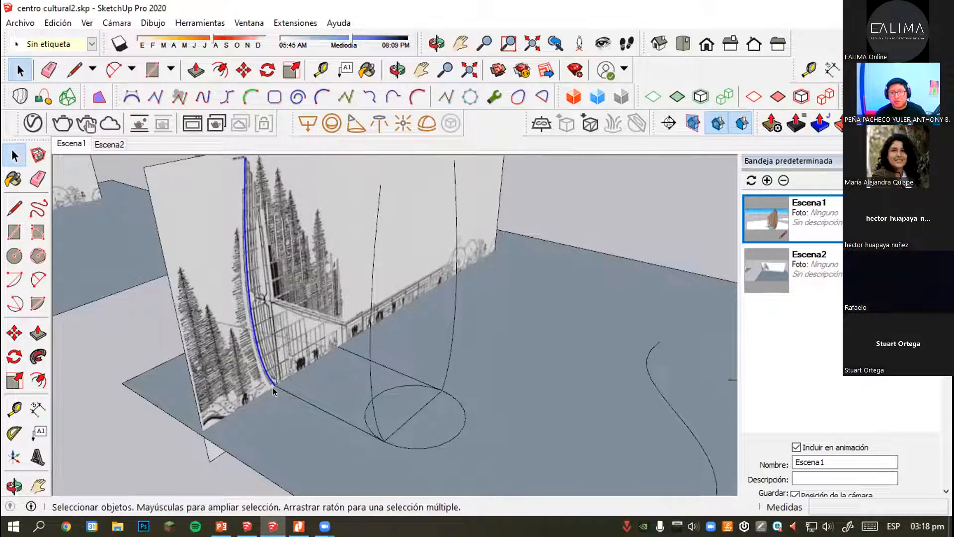
pyautogui.scroll(1, 274, 391)
pyautogui.moveTo(274, 391); pyautogui.dragTo(258, 298, button='middle')
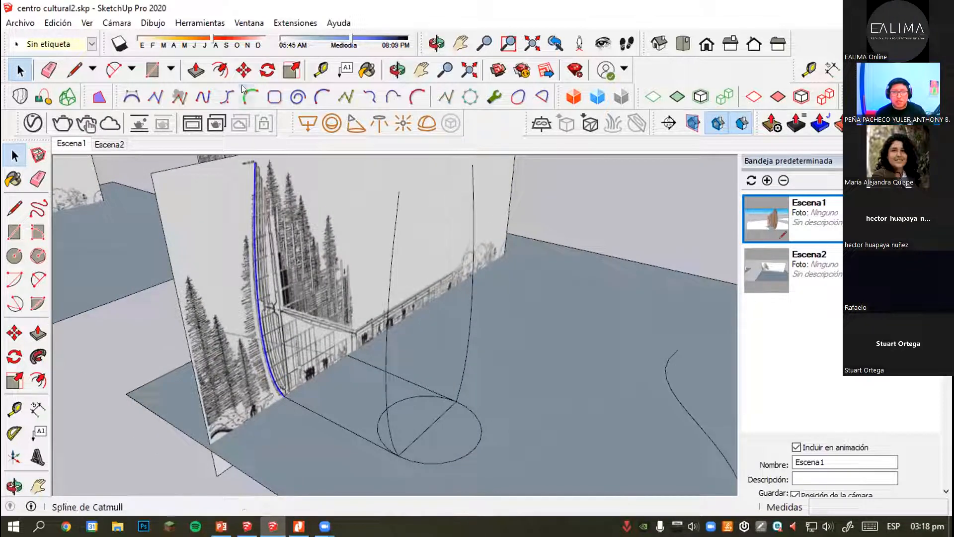
pyautogui.press('m')
pyautogui.click(282, 395)
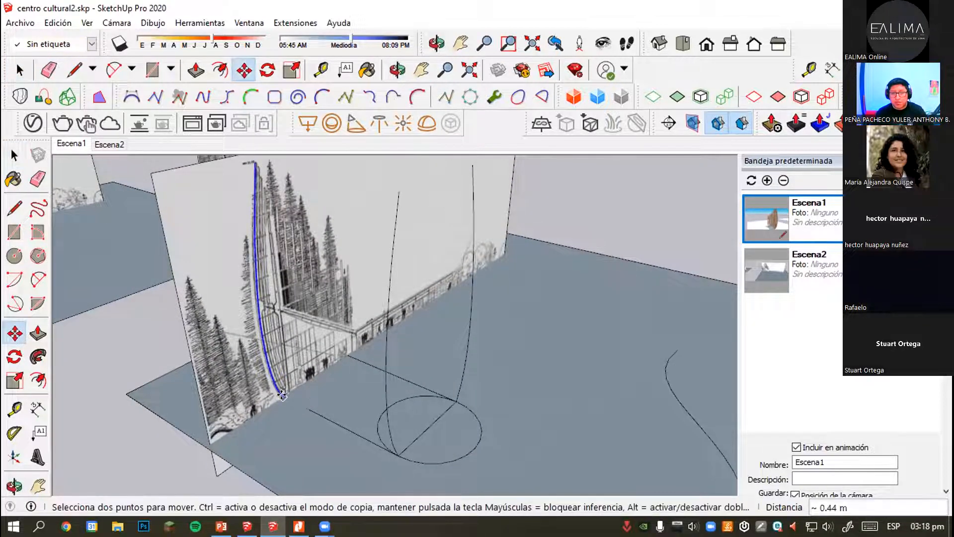
pyautogui.press('ctrl')
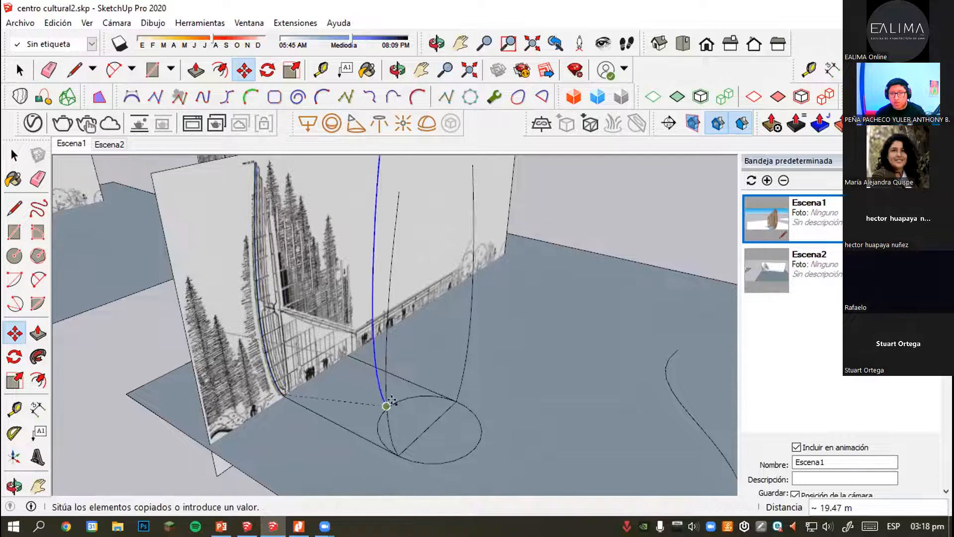
pyautogui.press('space')
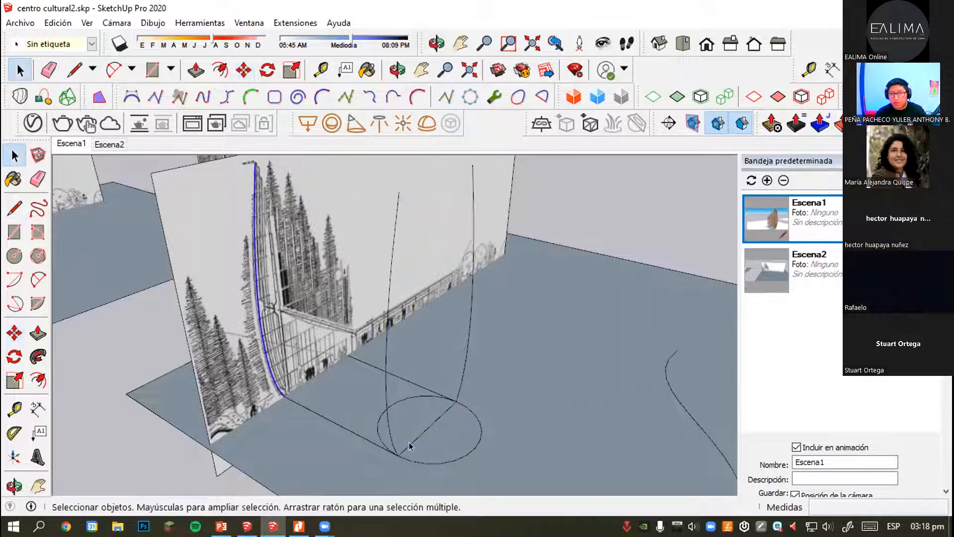
# Examine the base circle's diameter line and front half arc, and the gridded tower surface of the neighbouring stage.
pyautogui.click(432, 423)
pyautogui.scroll(2, 433, 426)
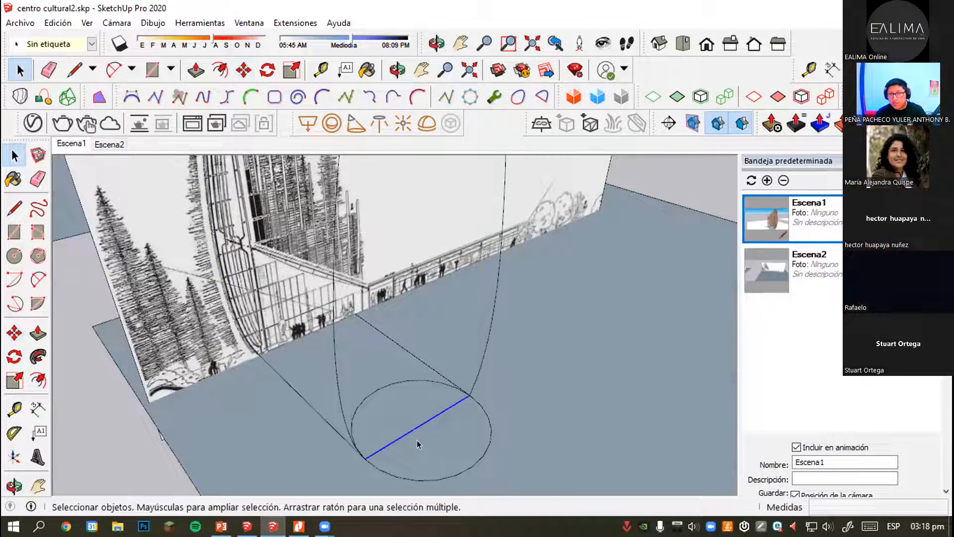
pyautogui.scroll(-3, 418, 443)
pyautogui.scroll(3, 378, 369)
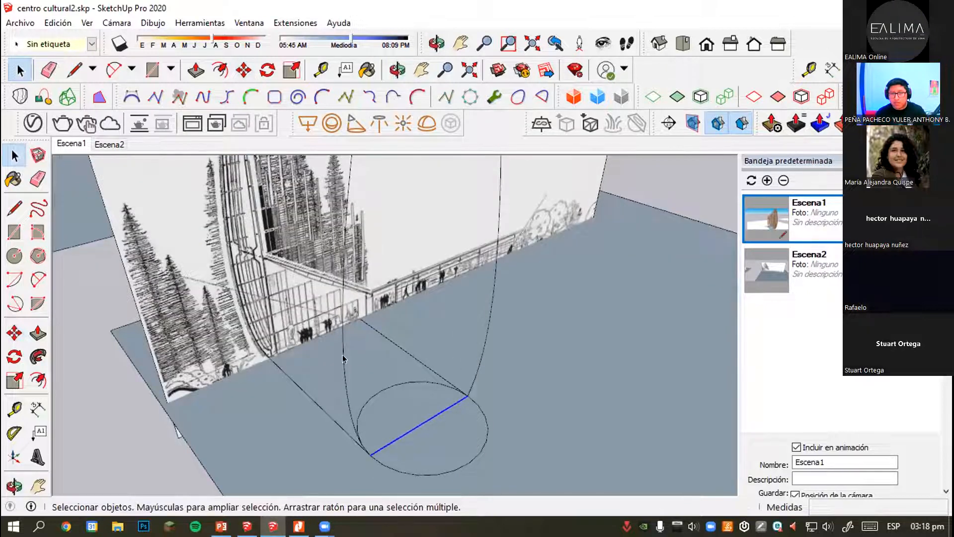
pyautogui.click(452, 411)
pyautogui.moveTo(412, 418); pyautogui.dragTo(411, 445, button='middle')
pyautogui.click(430, 469)
pyautogui.scroll(-6, 486, 257)
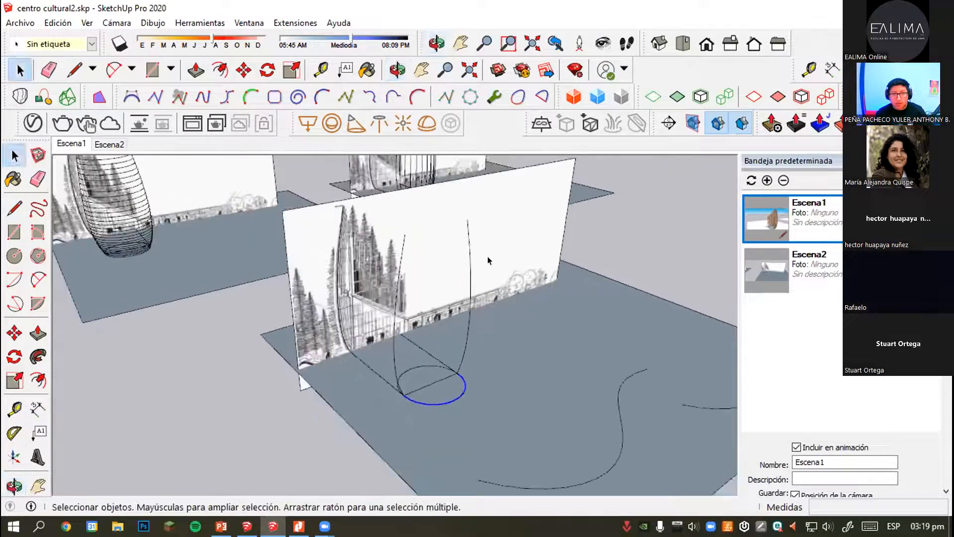
pyautogui.moveTo(94, 467); pyautogui.dragTo(347, 334, button='middle')
pyautogui.scroll(8, 255, 377)
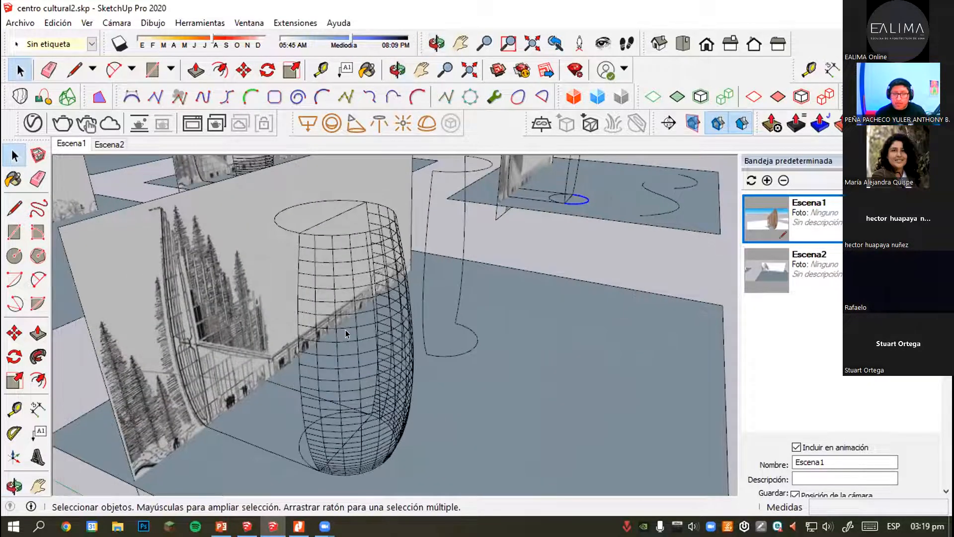
# Hide the gridded tower surface and examine the top and base circles and the edge curves it was built from.
pyautogui.moveTo(341, 412); pyautogui.dragTo(365, 415, button='middle')
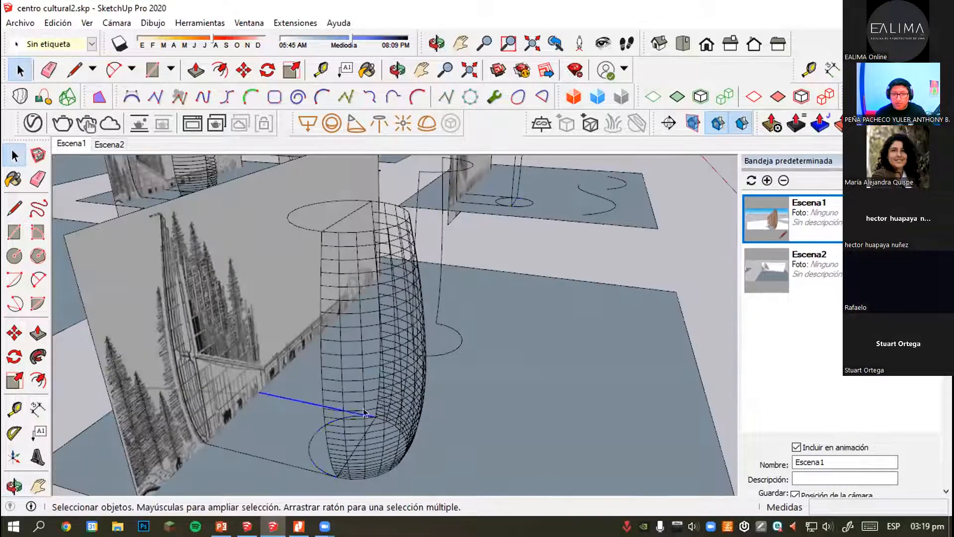
pyautogui.click(364, 409)
pyautogui.rightClick(363, 409)
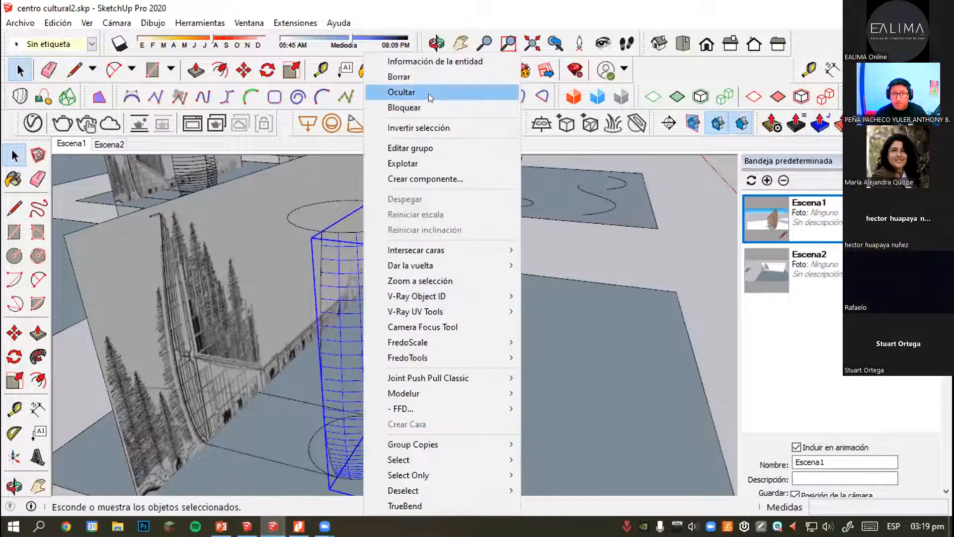
pyautogui.press('Return')
pyautogui.moveTo(420, 340); pyautogui.dragTo(367, 346, button='middle')
pyautogui.moveTo(309, 297); pyautogui.dragTo(332, 276, button='middle')
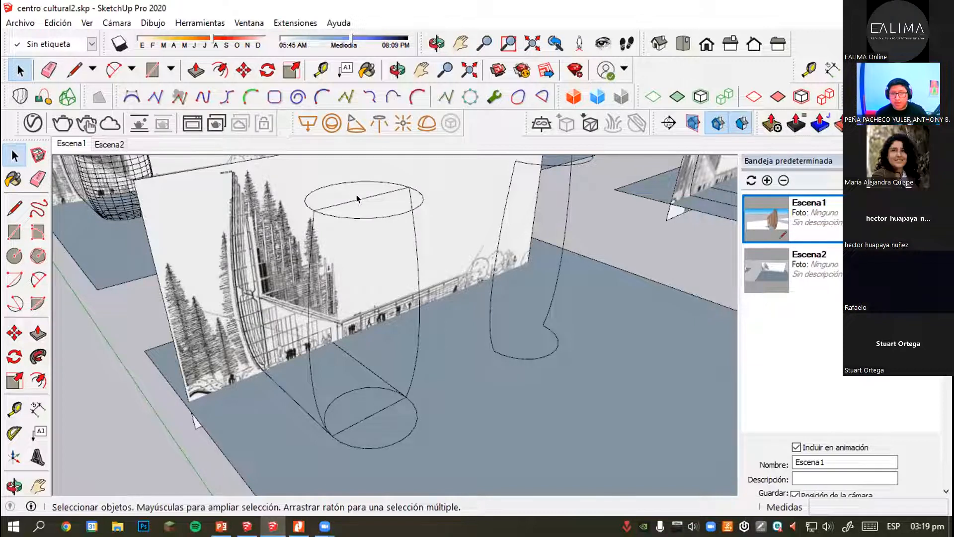
pyautogui.moveTo(345, 387); pyautogui.dragTo(452, 294, button='middle')
pyautogui.moveTo(412, 369)
pyautogui.mouseDown(button='middle')
pyautogui.moveTo(387, 397)
pyautogui.moveTo(400, 370)
pyautogui.mouseUp(button='middle')
pyautogui.moveTo(456, 267); pyautogui.dragTo(444, 298, button='middle')
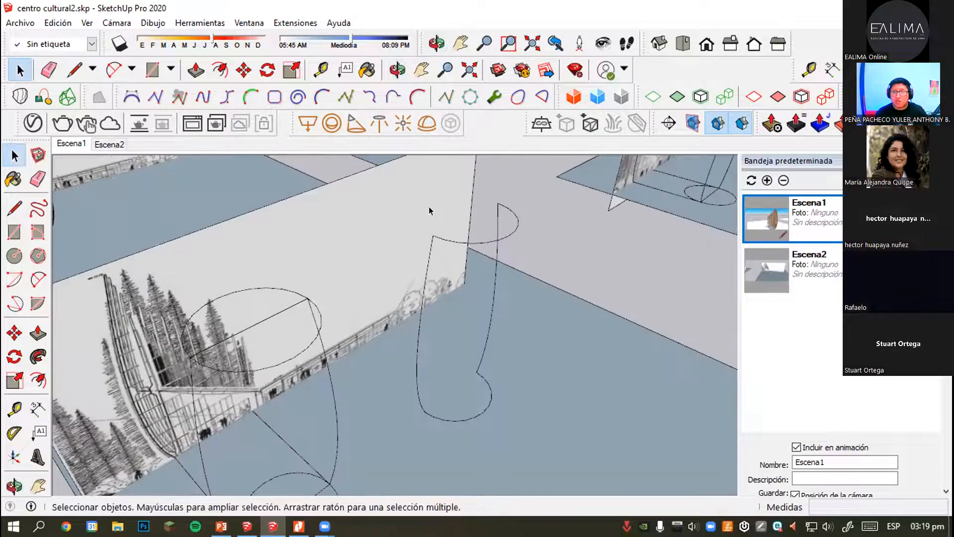
# Select the separate tower contour, undo the hiding of the gridded tower surface, and clear the selection.
pyautogui.click(481, 416)
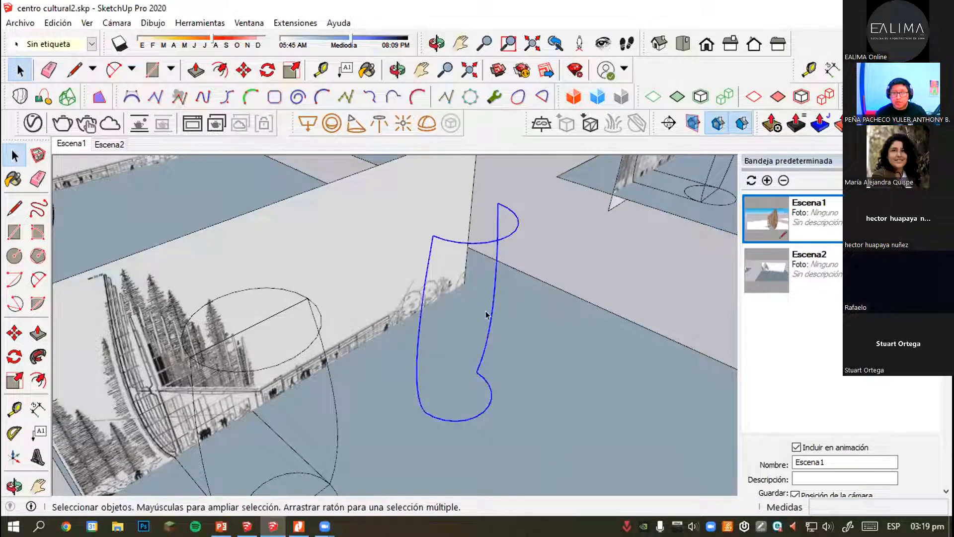
pyautogui.hotkey('ctrl', 'z')
pyautogui.click(597, 266)
# Select all the contour curves of the separate tower outline and undock the Curviloft toolbar into the drawing area.
pyautogui.moveTo(417, 351); pyautogui.dragTo(399, 262, button='middle')
pyautogui.moveTo(374, 194); pyautogui.dragTo(529, 457)
pyautogui.moveTo(465, 413); pyautogui.dragTo(373, 378, button='middle')
pyautogui.moveTo(120, 218); pyautogui.dragTo(625, 302)
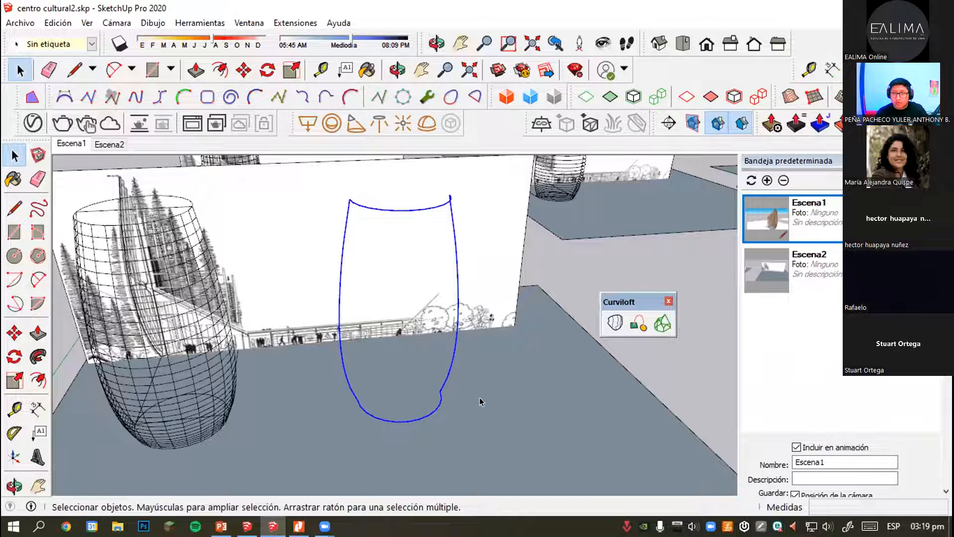
pyautogui.moveTo(512, 389); pyautogui.dragTo(435, 305, button='middle')
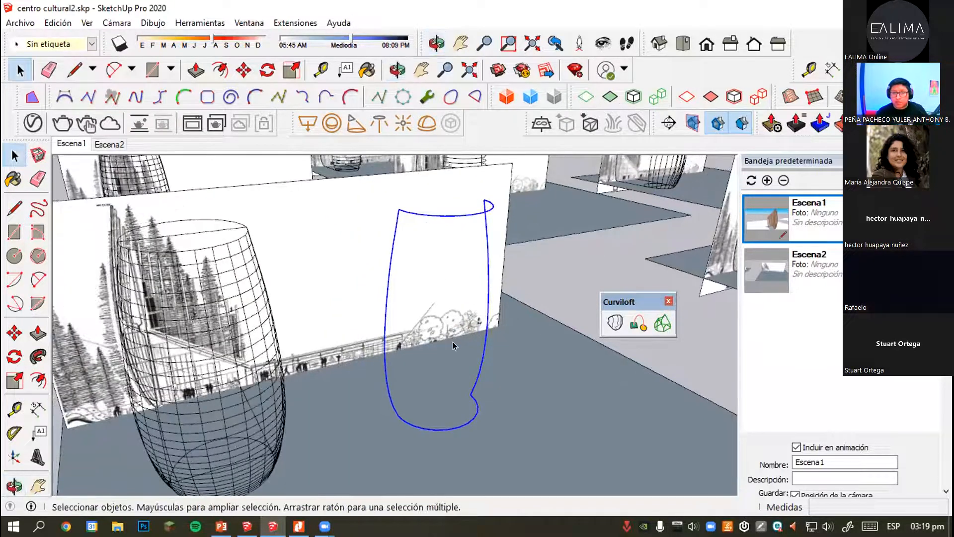
pyautogui.moveTo(476, 406); pyautogui.dragTo(340, 212, button='middle')
pyautogui.moveTo(320, 388); pyautogui.dragTo(322, 247, button='middle')
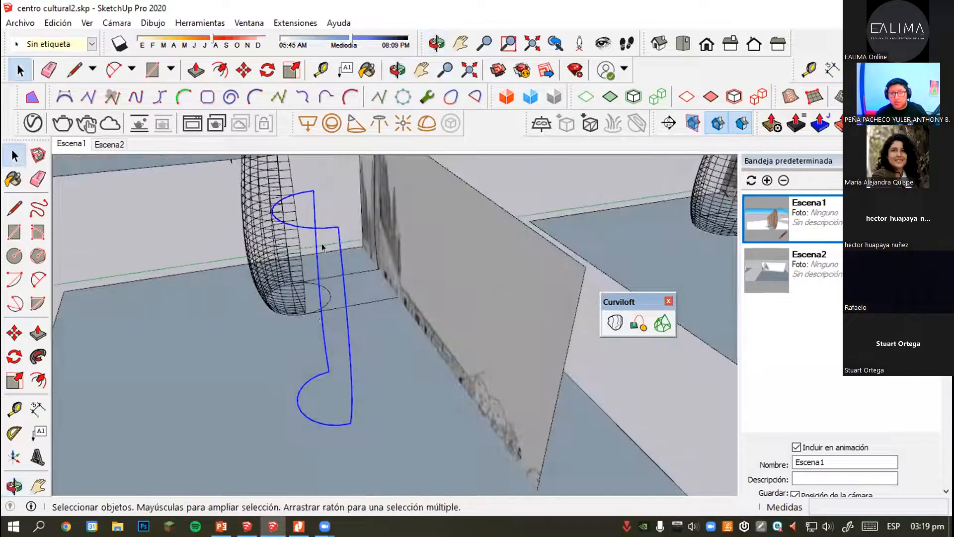
pyautogui.moveTo(337, 321); pyautogui.dragTo(408, 308, button='middle')
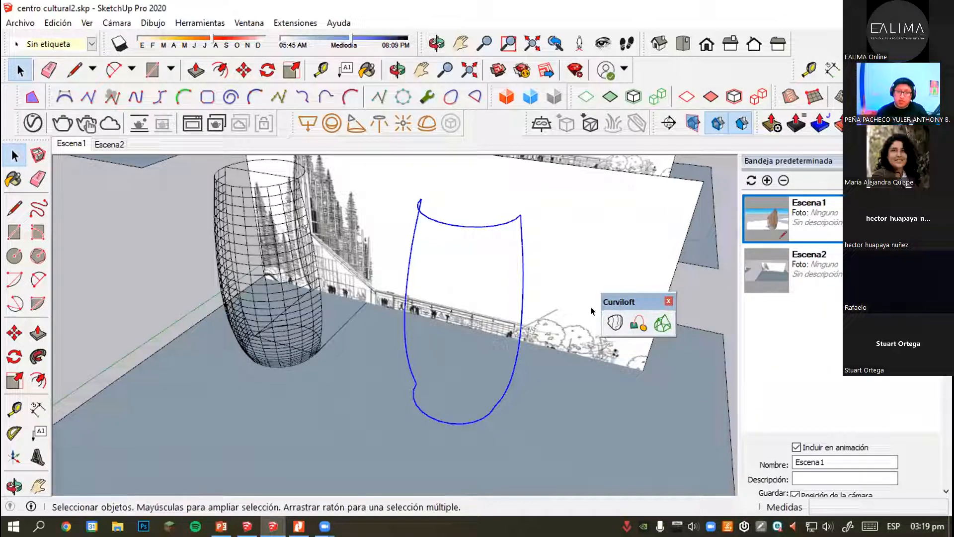
# Start Curviloft skinning on the selected contour and dismiss the upgrade and trial notices covering the preview.
pyautogui.click(663, 323)
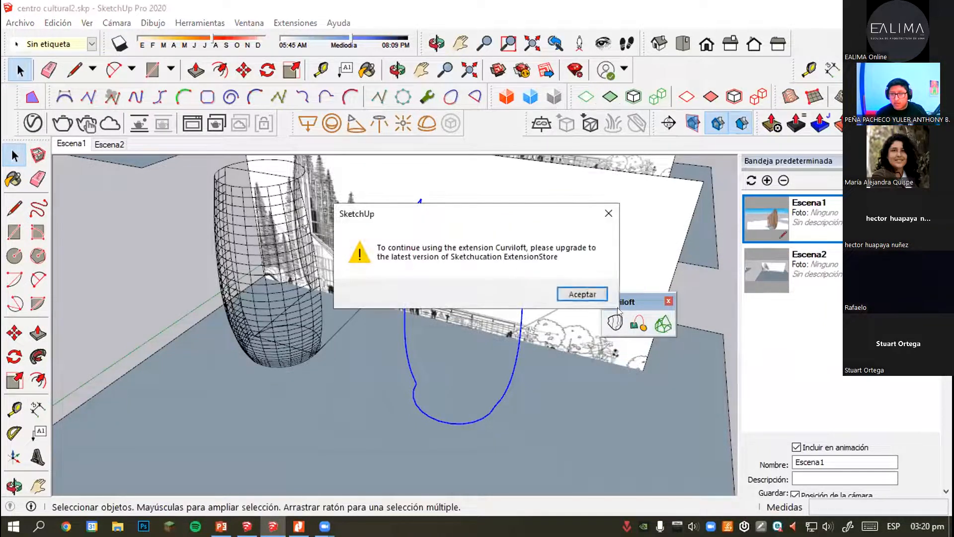
pyautogui.click(608, 213)
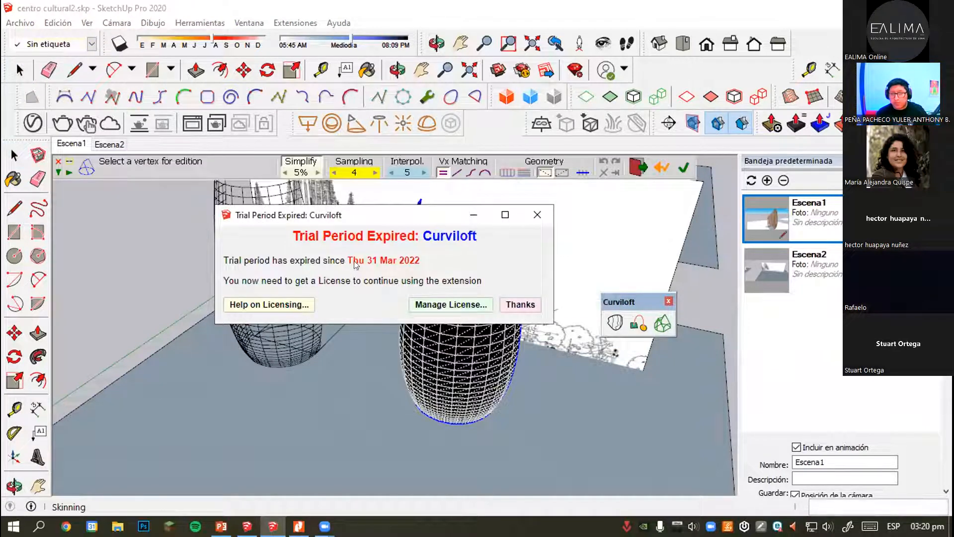
pyautogui.moveTo(441, 228); pyautogui.dragTo(356, 266)
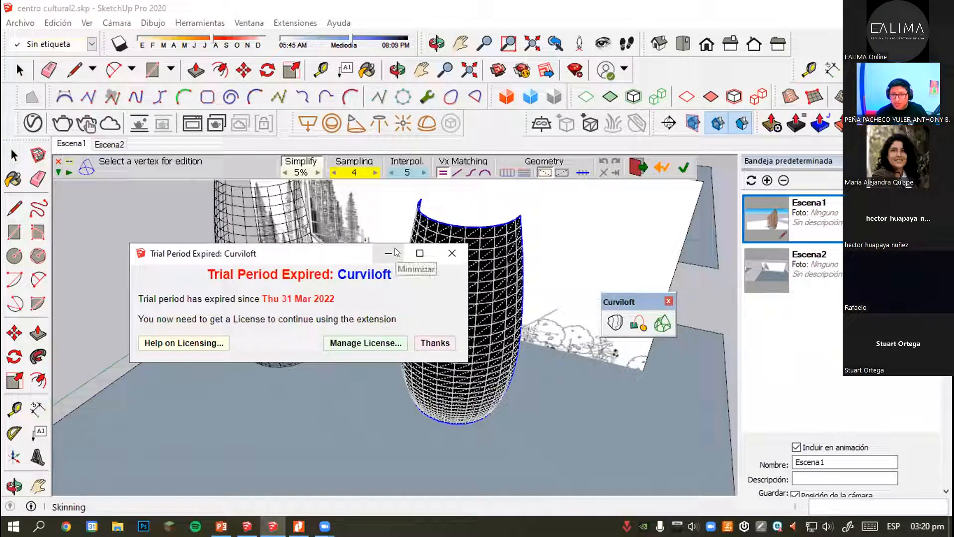
pyautogui.moveTo(317, 252); pyautogui.dragTo(318, 240)
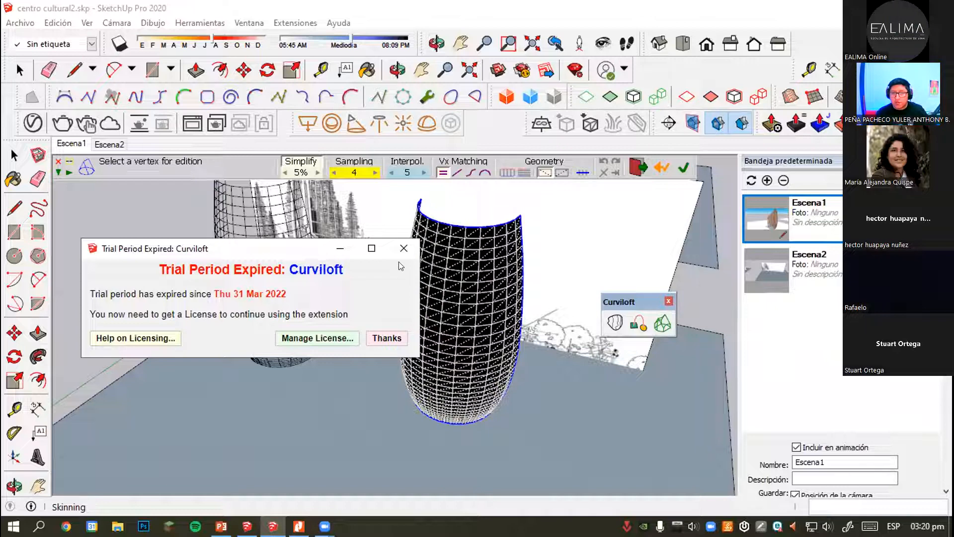
pyautogui.press('Return')
# Inspect the skin preview from several angles and generate it as a smooth curved surface.
pyautogui.moveTo(543, 401); pyautogui.dragTo(509, 380, button='middle')
pyautogui.scroll(4, 488, 339)
pyautogui.moveTo(487, 339); pyautogui.dragTo(487, 344, button='middle')
pyautogui.moveTo(470, 264); pyautogui.dragTo(554, 407, button='middle')
pyautogui.moveTo(634, 437); pyautogui.dragTo(584, 431, button='middle')
pyautogui.scroll(4, 574, 431)
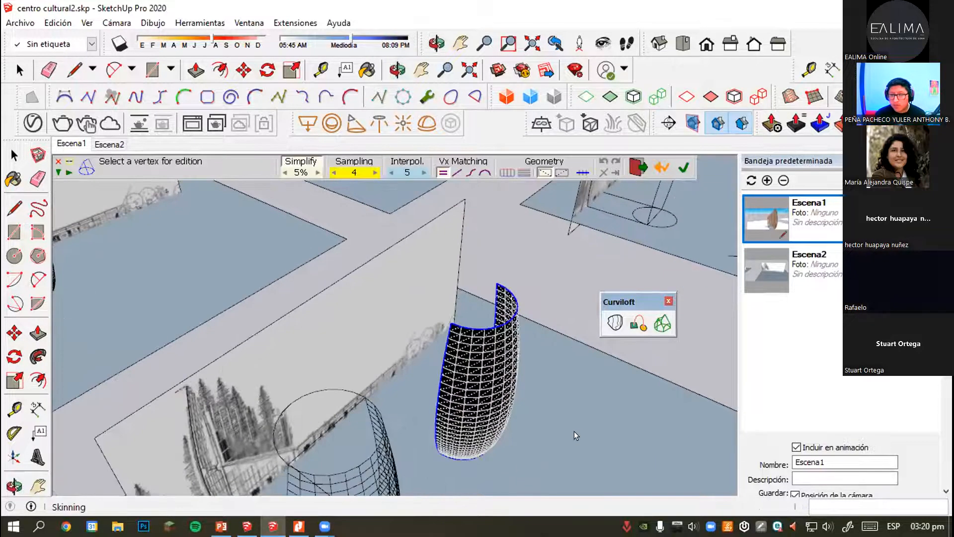
pyautogui.moveTo(513, 402); pyautogui.dragTo(504, 282, button='middle')
pyautogui.moveTo(494, 395); pyautogui.dragTo(508, 306, button='middle')
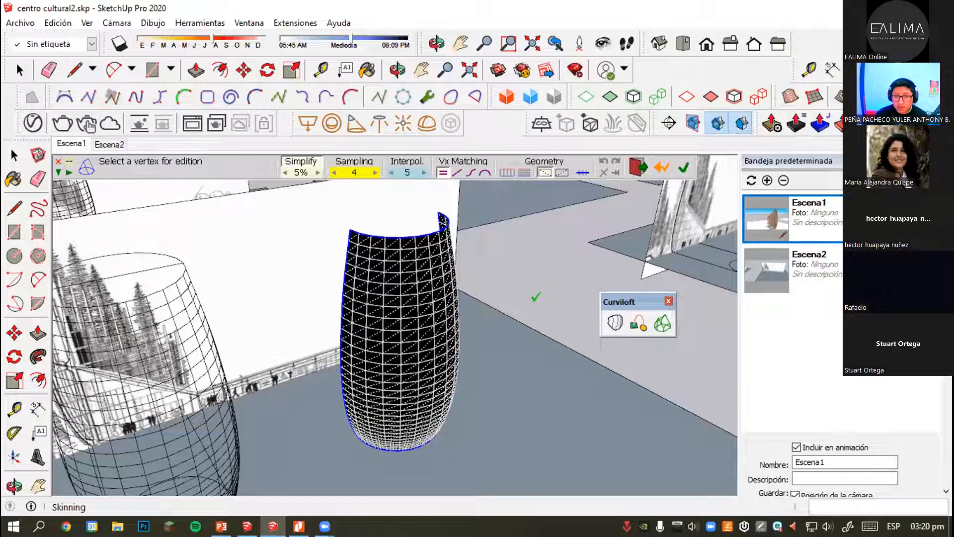
pyautogui.click(535, 297)
pyautogui.moveTo(348, 341); pyautogui.dragTo(443, 334, button='middle')
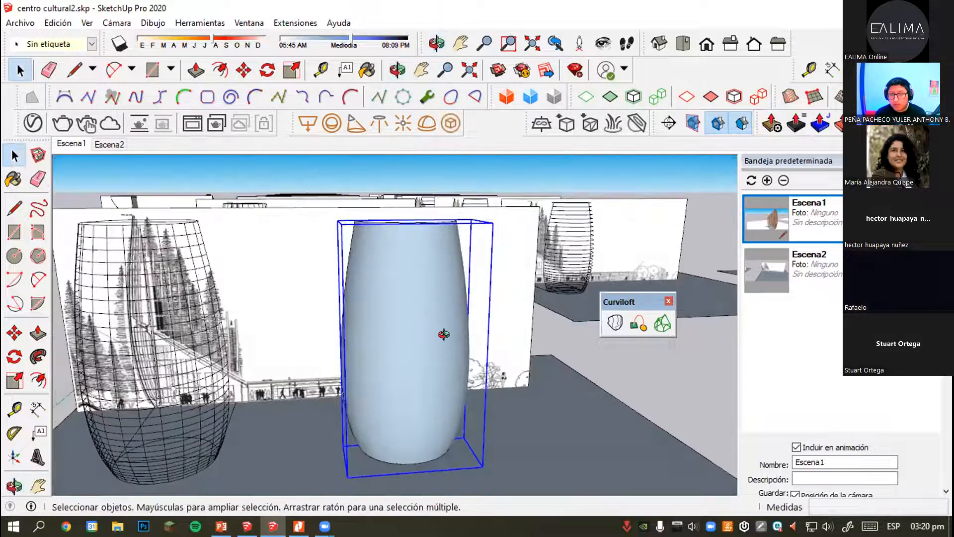
# Delete the smooth skin surface, keeping its contour curves.
pyautogui.scroll(-3, 476, 344)
pyautogui.scroll(3, 275, 357)
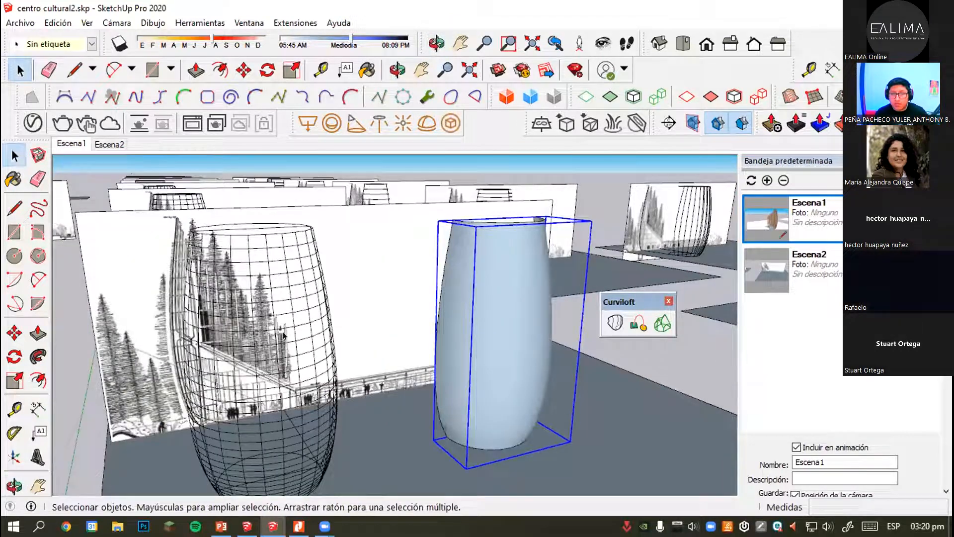
pyautogui.press('Delete')
# Reselect the tower contour and restart Curviloft skinning on it, dismissing the upgrade and trial notices.
pyautogui.scroll(-3, 522, 373)
pyautogui.click(526, 427)
pyautogui.click(663, 325)
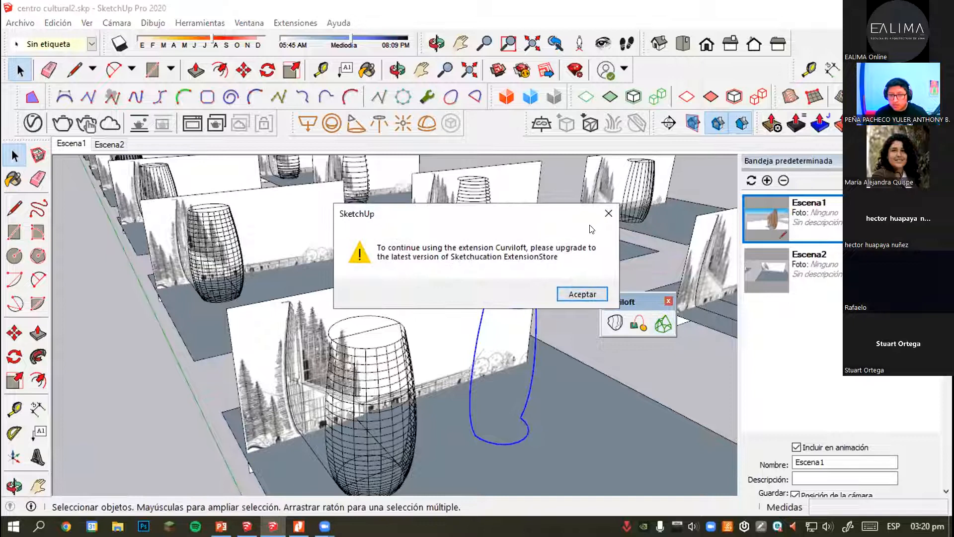
pyautogui.click(607, 213)
pyautogui.click(404, 248)
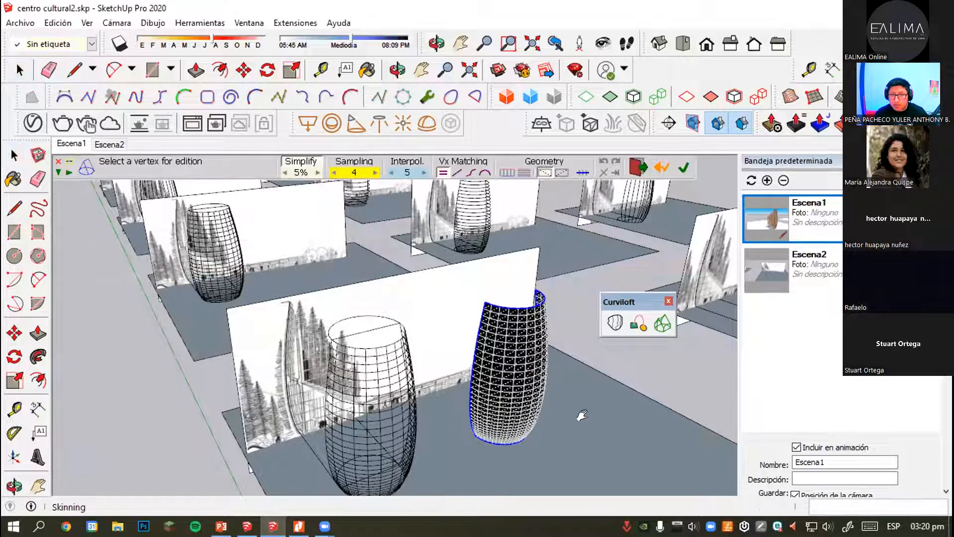
# Change the skin's geometry option so it is built as a visible quad grid, and generate the surface.
pyautogui.scroll(4, 536, 378)
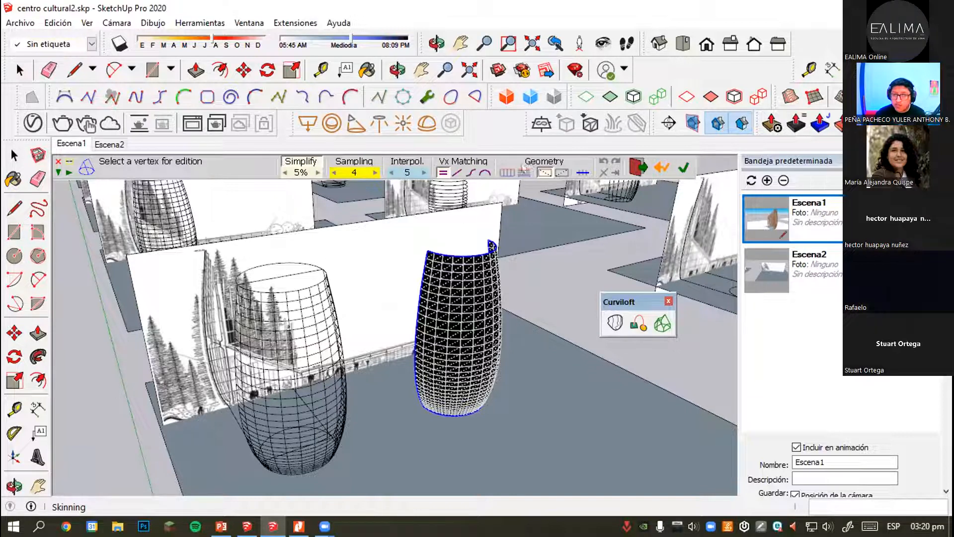
pyautogui.click(524, 173)
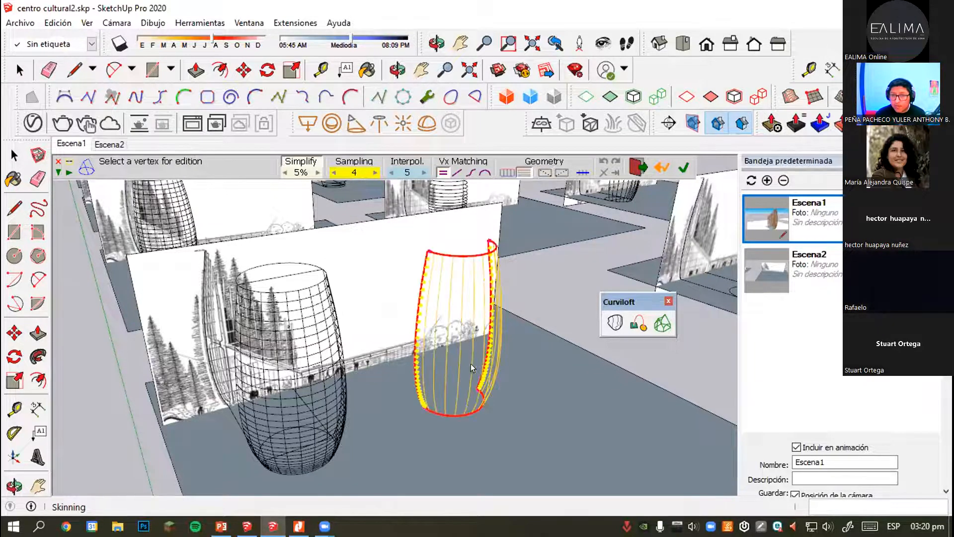
pyautogui.scroll(2, 461, 313)
pyautogui.moveTo(438, 343); pyautogui.dragTo(496, 180, button='middle')
pyautogui.moveTo(385, 312); pyautogui.dragTo(420, 297, button='middle')
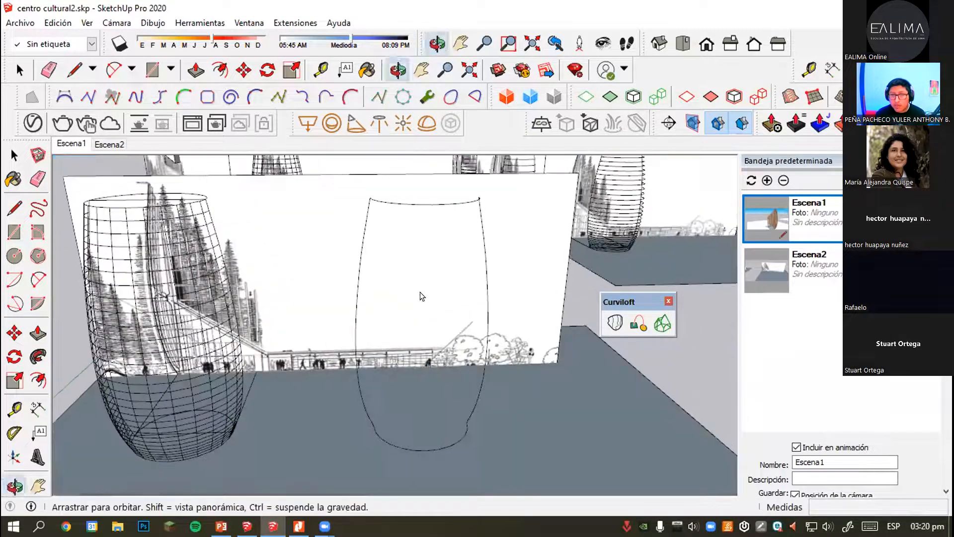
pyautogui.scroll(2, 410, 330)
pyautogui.scroll(-1, 411, 329)
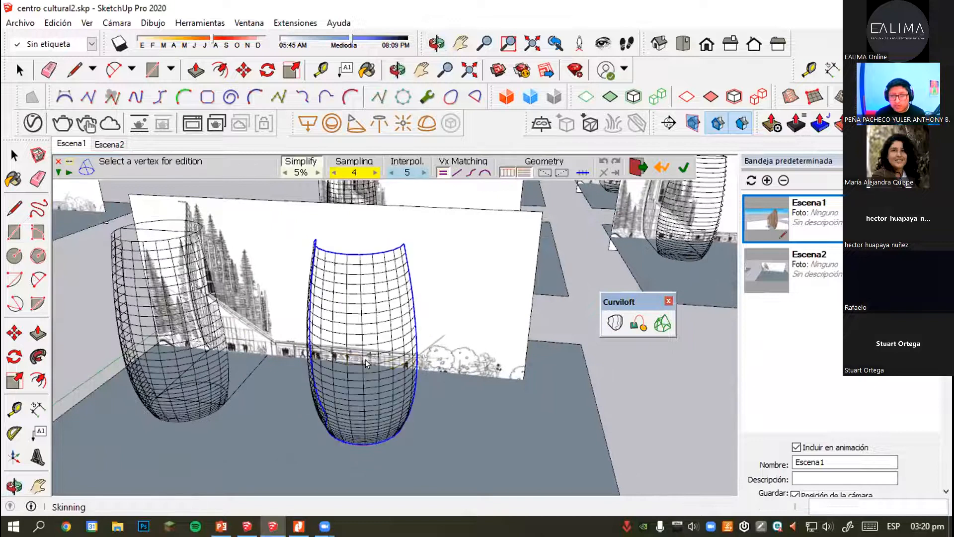
pyautogui.moveTo(413, 408); pyautogui.dragTo(589, 387, button='middle')
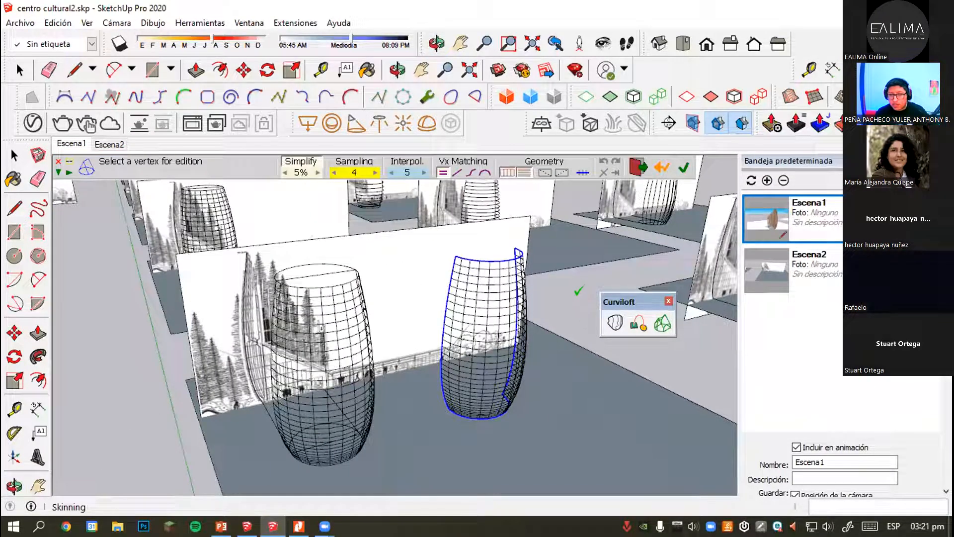
pyautogui.click(572, 292)
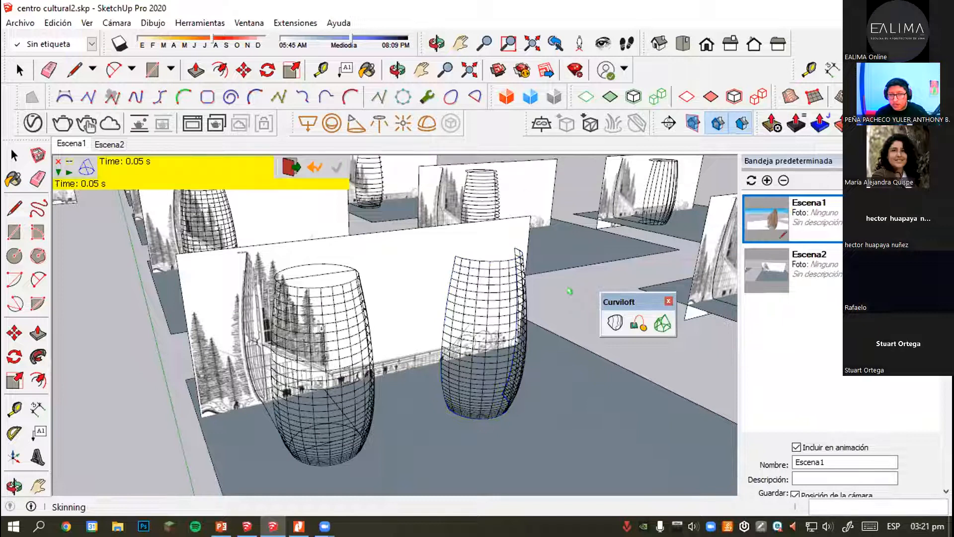
# Compare the new gridded skin surface with the finished gridded tower surface beside it.
pyautogui.click(491, 349)
pyautogui.scroll(2, 328, 414)
pyautogui.scroll(2, 379, 347)
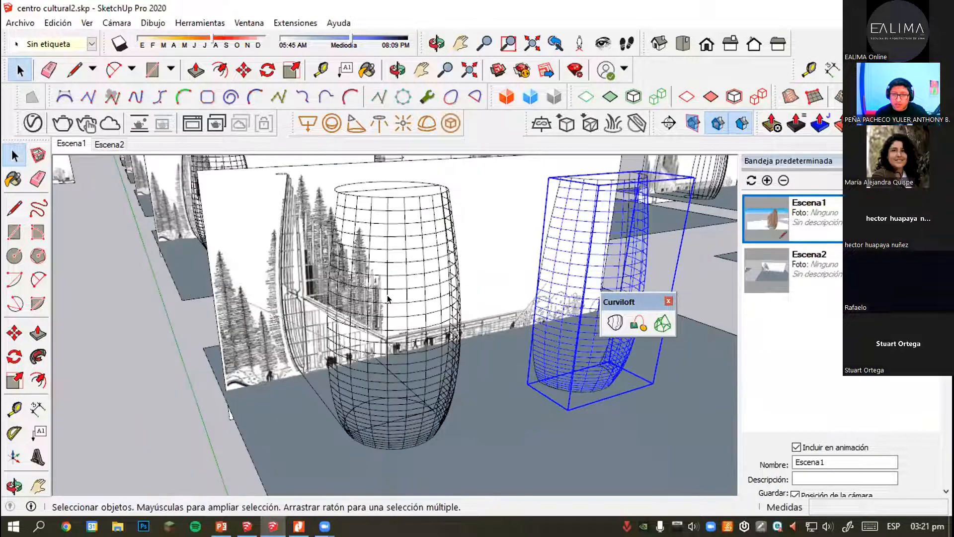
pyautogui.click(384, 303)
pyautogui.moveTo(475, 293); pyautogui.dragTo(497, 298, button='middle')
pyautogui.scroll(-3, 363, 347)
pyautogui.click(610, 274)
pyautogui.scroll(2, 401, 354)
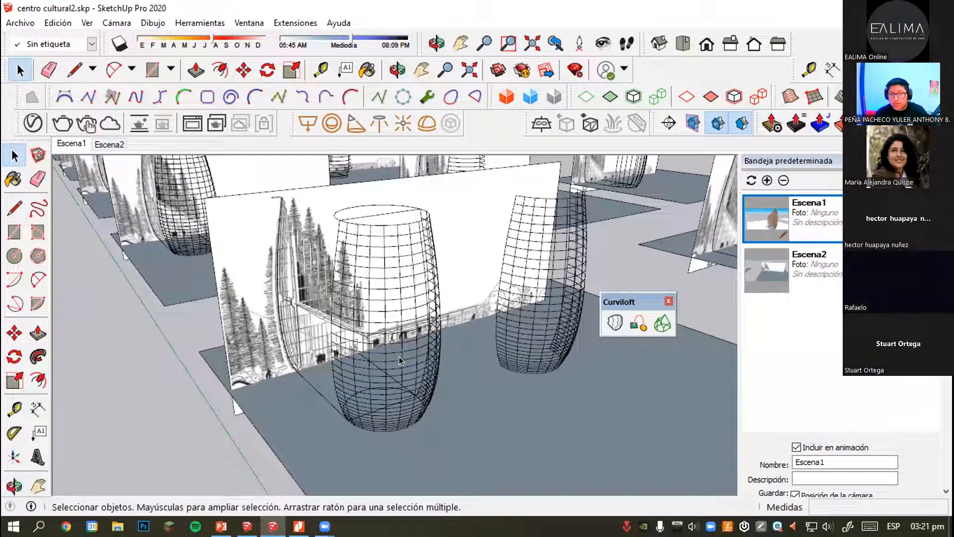
pyautogui.scroll(-3, 401, 354)
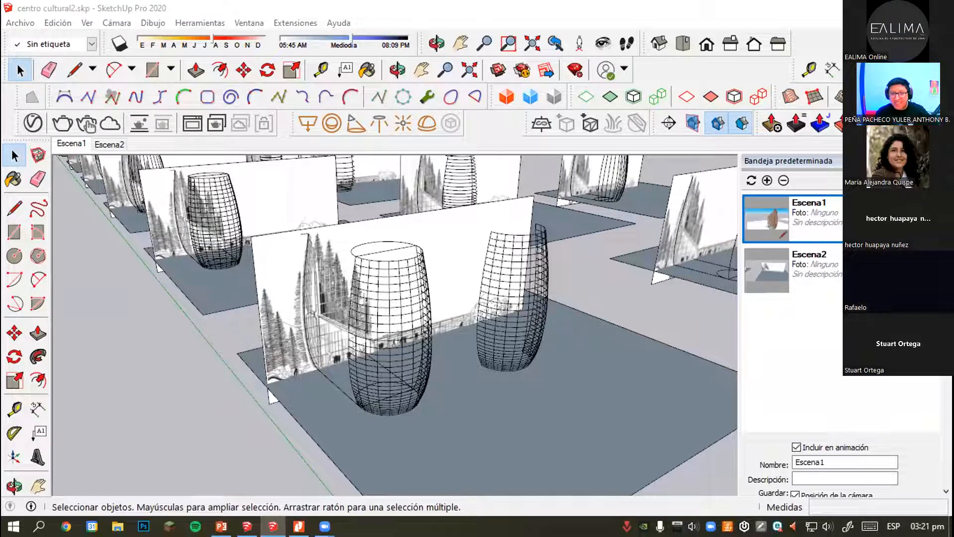
pyautogui.scroll(2, 504, 379)
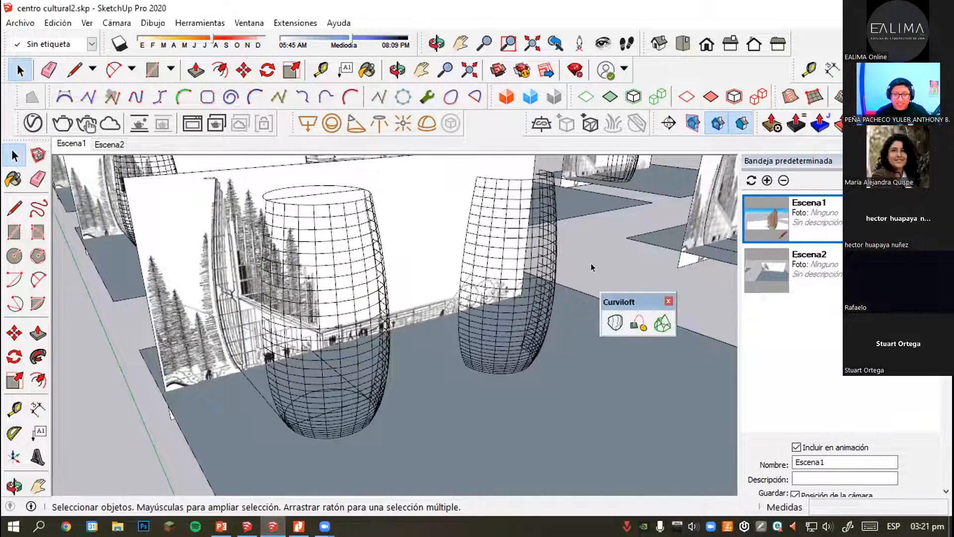
pyautogui.scroll(-3, 422, 295)
pyautogui.scroll(1, 431, 334)
pyautogui.moveTo(430, 335); pyautogui.dragTo(398, 319, button='middle')
pyautogui.scroll(1, 401, 310)
pyautogui.scroll(-1, 397, 319)
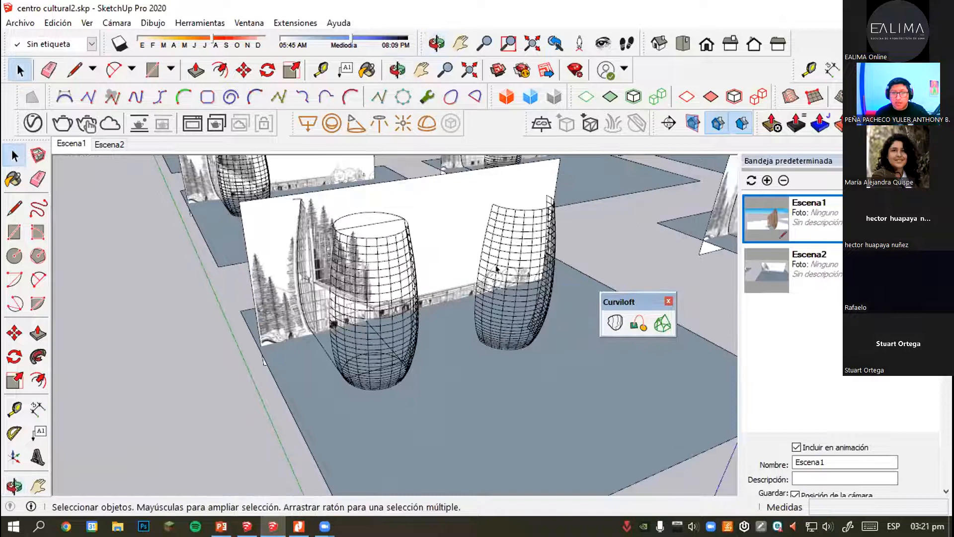
pyautogui.click(388, 291)
pyautogui.scroll(2, 429, 288)
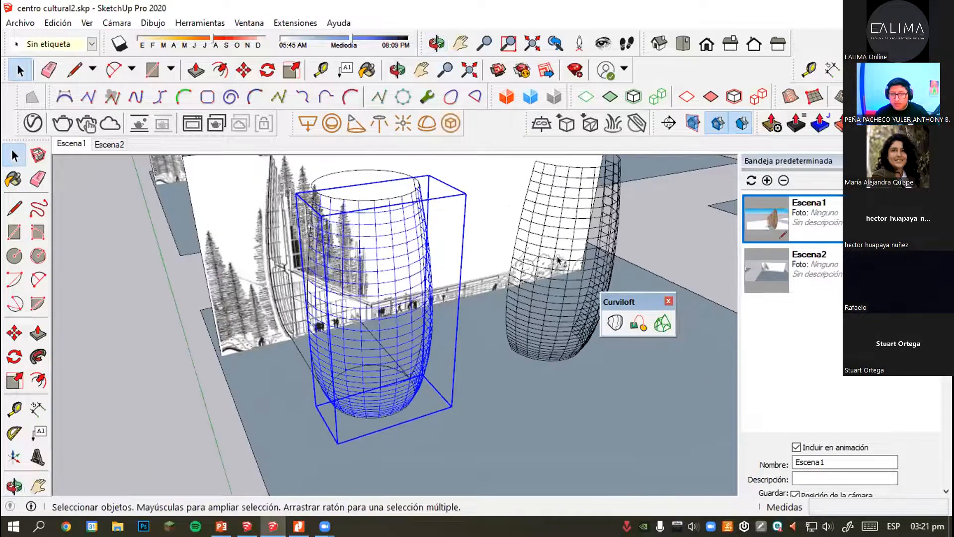
pyautogui.click(491, 310)
# Examine the neighbouring stage where a solid block is combined with the upper part of the gridded tower surface.
pyautogui.keyDown('shift'); pyautogui.moveTo(437, 337); pyautogui.dragTo(601, 283, button='middle'); pyautogui.keyUp('shift')
pyautogui.scroll(-5, 598, 273)
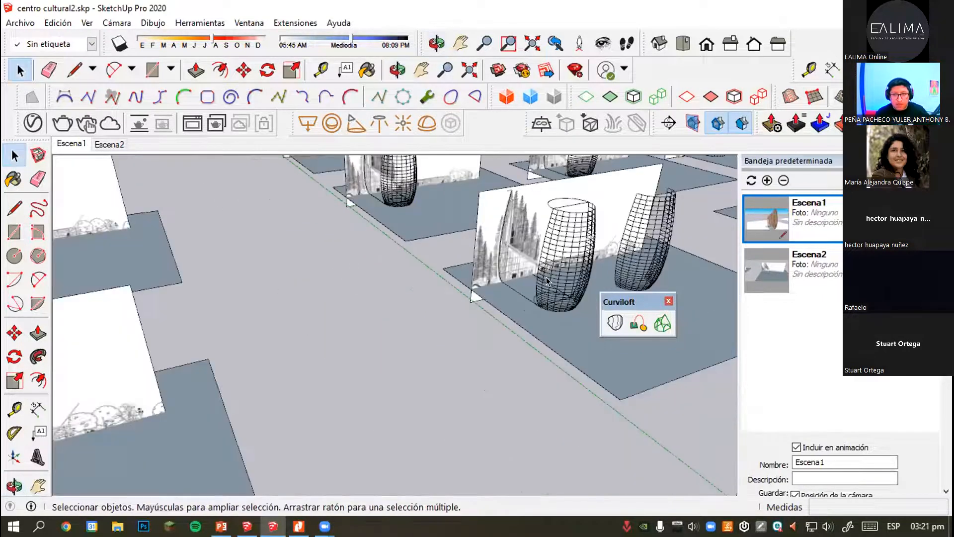
pyautogui.moveTo(370, 268); pyautogui.dragTo(419, 322, button='middle')
pyautogui.scroll(6, 287, 399)
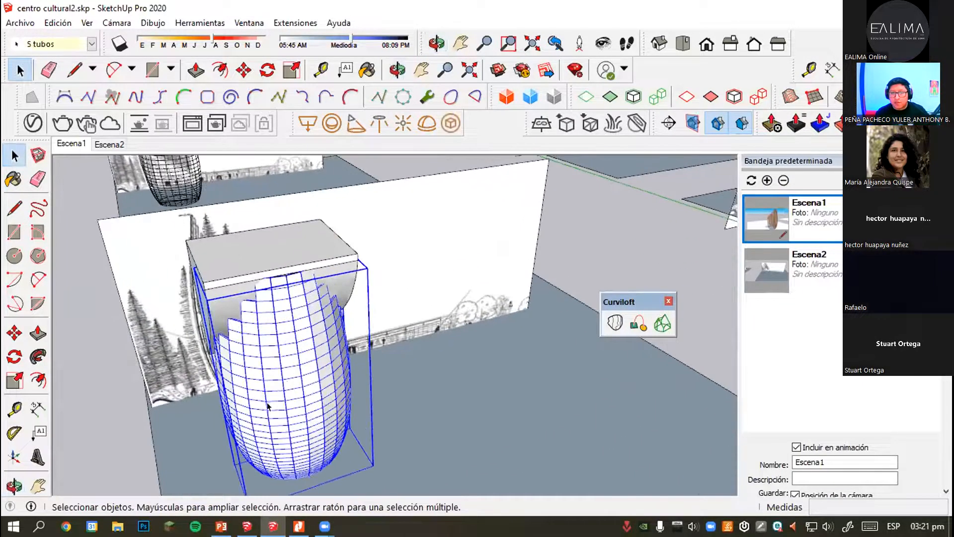
pyautogui.moveTo(285, 383); pyautogui.dragTo(238, 385, button='middle')
pyautogui.click(322, 384)
pyautogui.scroll(-3, 291, 389)
pyautogui.click(520, 305)
pyautogui.scroll(3, 482, 328)
# Open the new gridded skin's group for editing and select its whole mesh.
pyautogui.click(431, 394)
pyautogui.moveTo(431, 395); pyautogui.dragTo(377, 383, button='middle')
pyautogui.click(427, 356)
pyautogui.click(480, 347)
pyautogui.doubleClick(446, 344)
pyautogui.scroll(-4, 441, 349)
pyautogui.scroll(2, 377, 383)
pyautogui.scroll(-2, 403, 283)
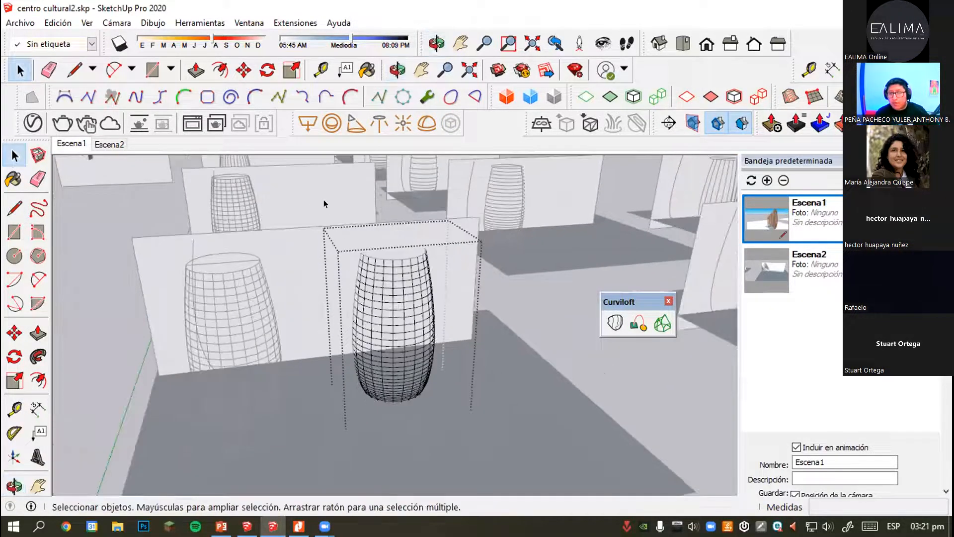
pyautogui.click(386, 381)
pyautogui.scroll(4, 385, 382)
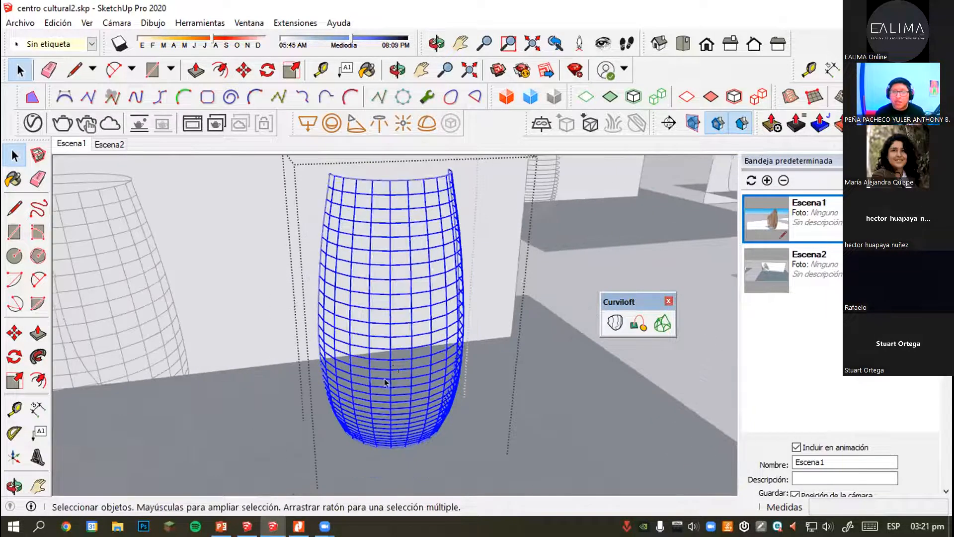
# Draw a short line across one cell near the base of the mesh to form its face.
pyautogui.scroll(5, 385, 382)
pyautogui.moveTo(385, 383); pyautogui.dragTo(317, 384, button='middle')
pyautogui.scroll(3, 312, 381)
pyautogui.scroll(-1, 354, 380)
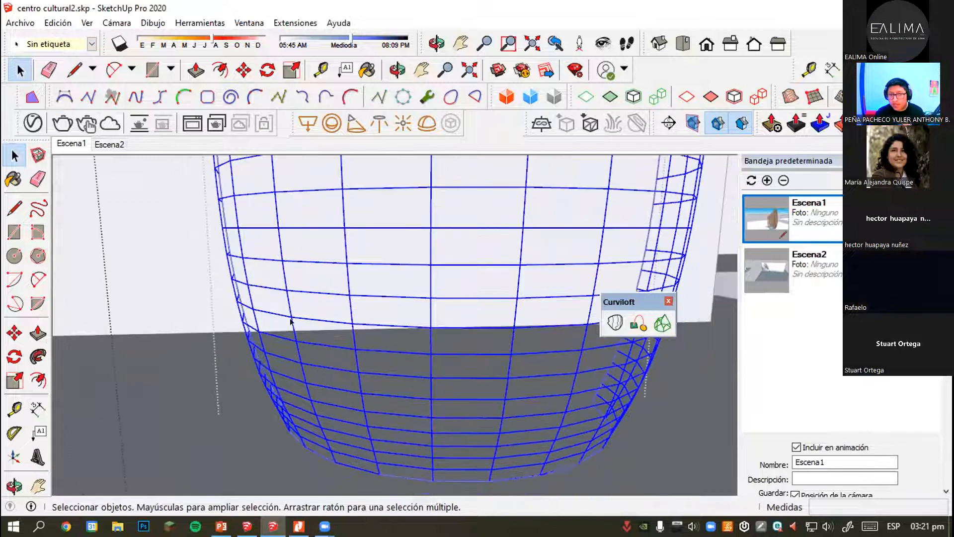
pyautogui.click(74, 70)
pyautogui.scroll(2, 311, 400)
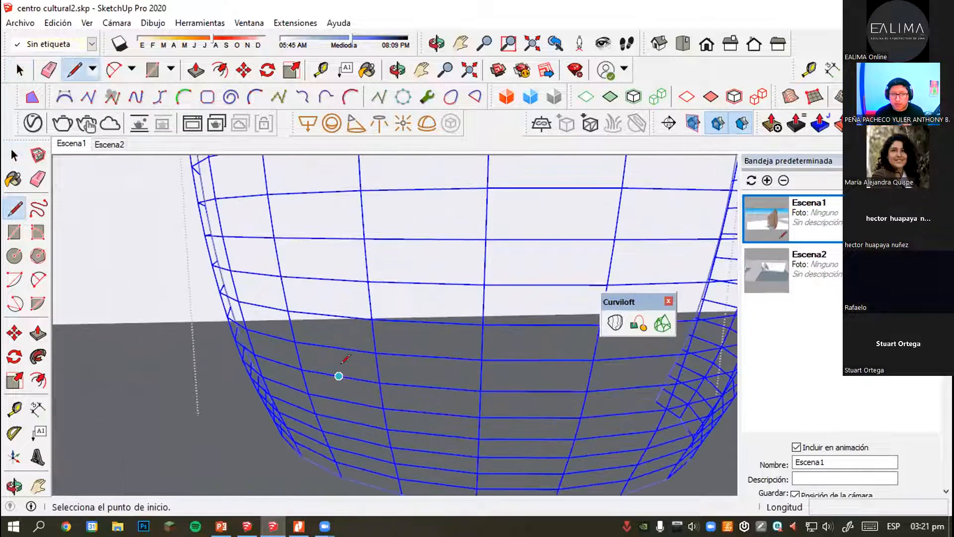
pyautogui.click(336, 375)
pyautogui.click(334, 347)
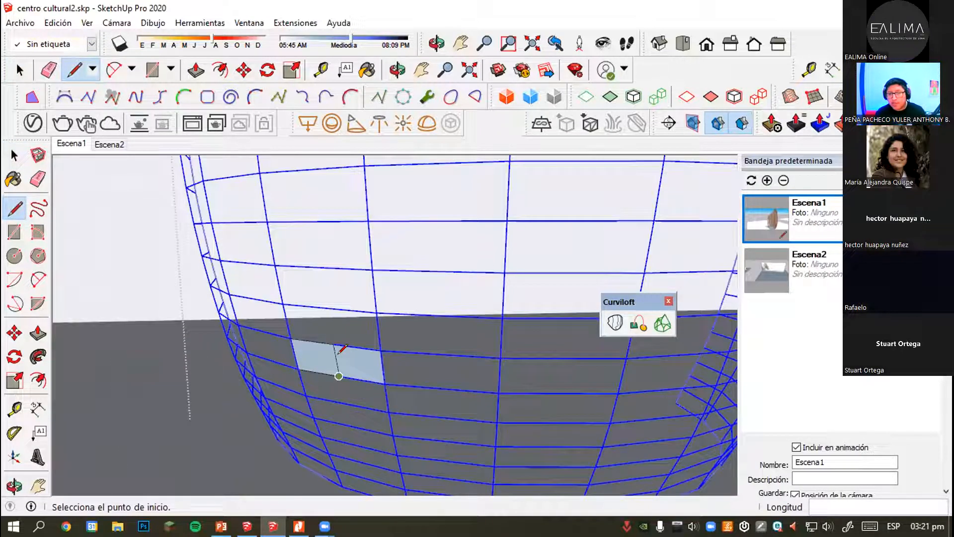
# Erase the line dividing the test cell, and undo the face made in that cell.
pyautogui.press('e')
pyautogui.moveTo(347, 358); pyautogui.dragTo(368, 360, button='middle')
pyautogui.scroll(-2, 334, 388)
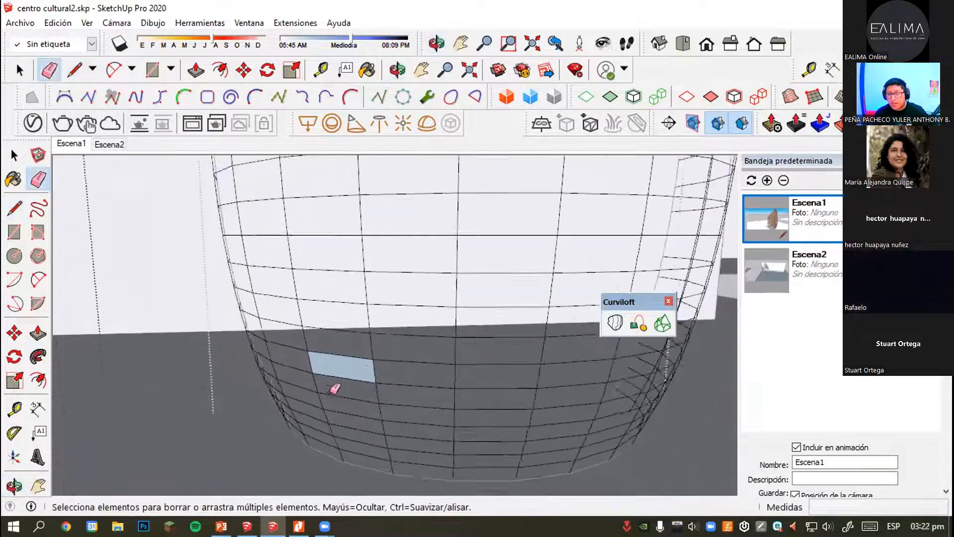
pyautogui.hotkey('ctrl', 'z')
pyautogui.hotkey('ctrl', 'z')
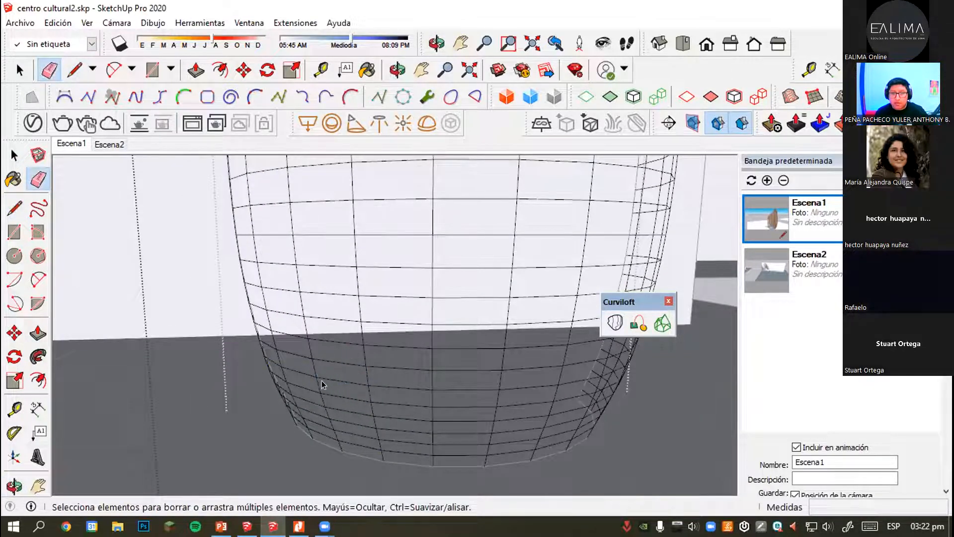
# Select the skin's whole gridded mesh, create faces in all its cells with the face-making extension, and close the group.
pyautogui.press('space')
pyautogui.scroll(-5, 377, 393)
pyautogui.scroll(-2, 386, 434)
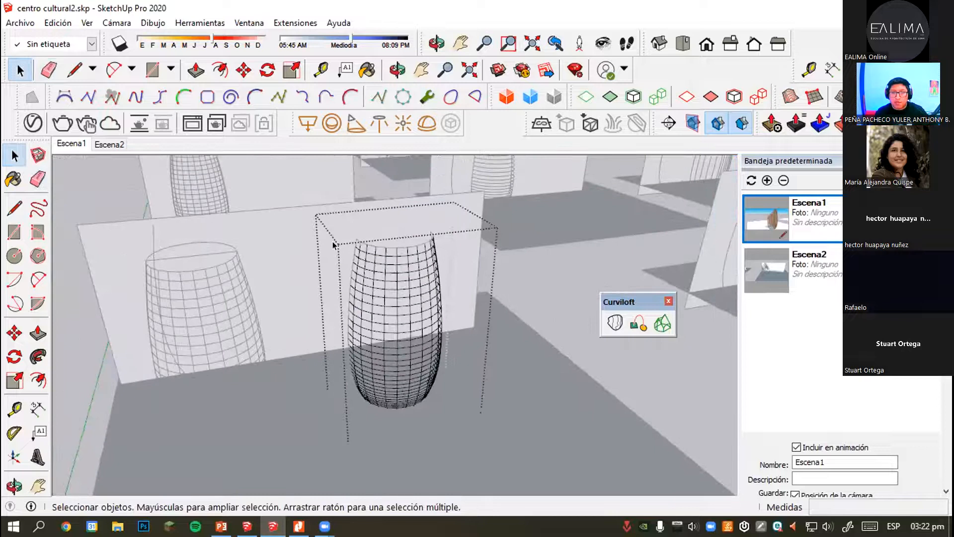
pyautogui.click(387, 356)
pyautogui.scroll(2, 386, 357)
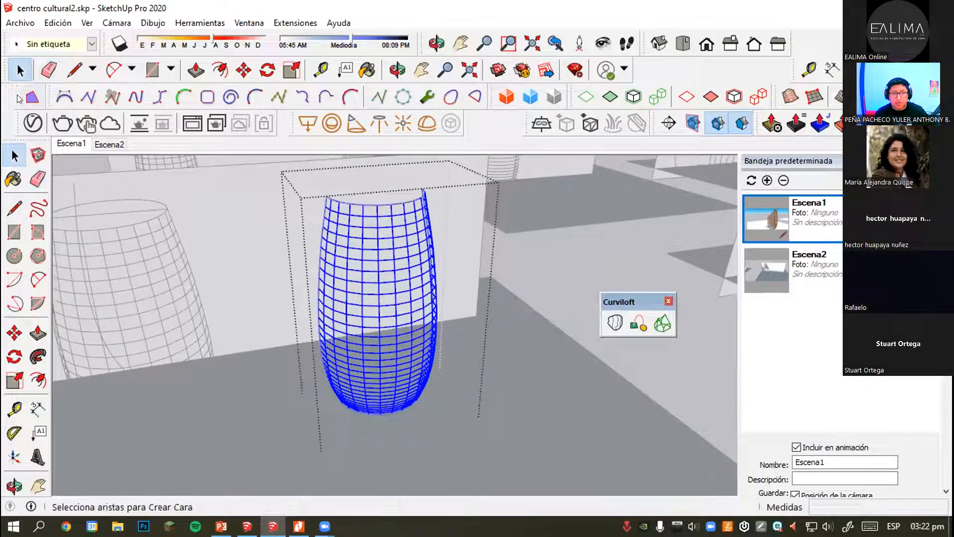
pyautogui.moveTo(18, 97); pyautogui.dragTo(510, 261)
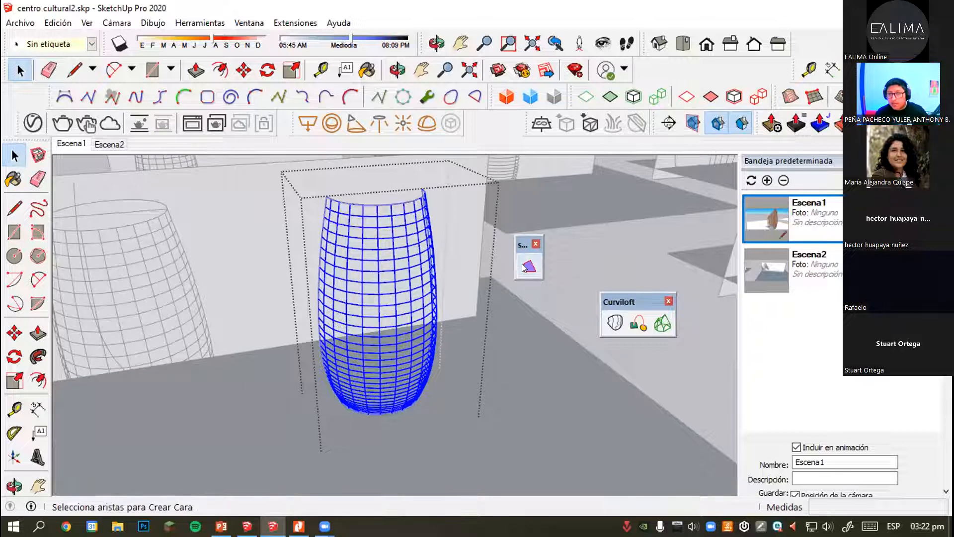
pyautogui.click(526, 267)
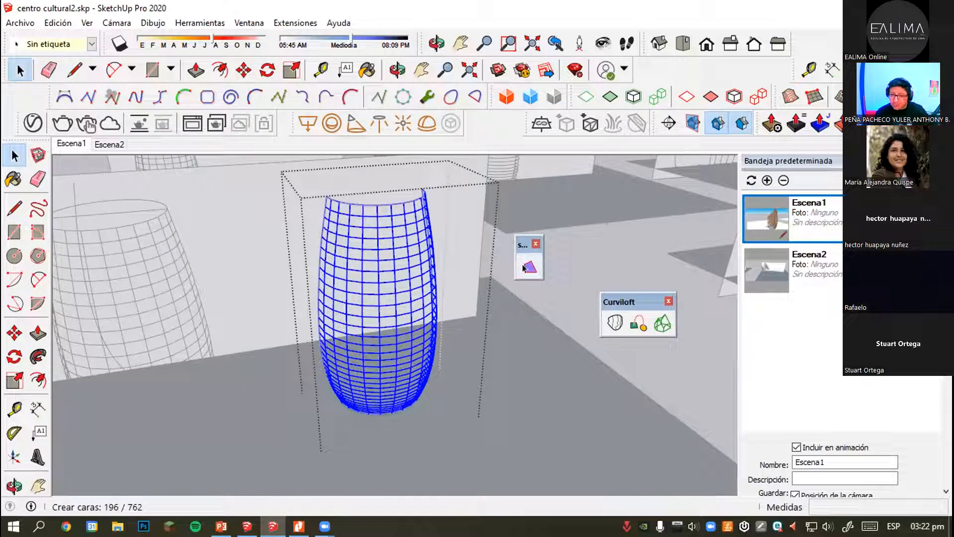
pyautogui.click(536, 244)
pyautogui.scroll(2, 350, 288)
pyautogui.moveTo(350, 289); pyautogui.dragTo(320, 358, button='middle')
pyautogui.scroll(3, 320, 358)
pyautogui.moveTo(308, 298); pyautogui.dragTo(401, 234, button='middle')
pyautogui.scroll(-8, 420, 270)
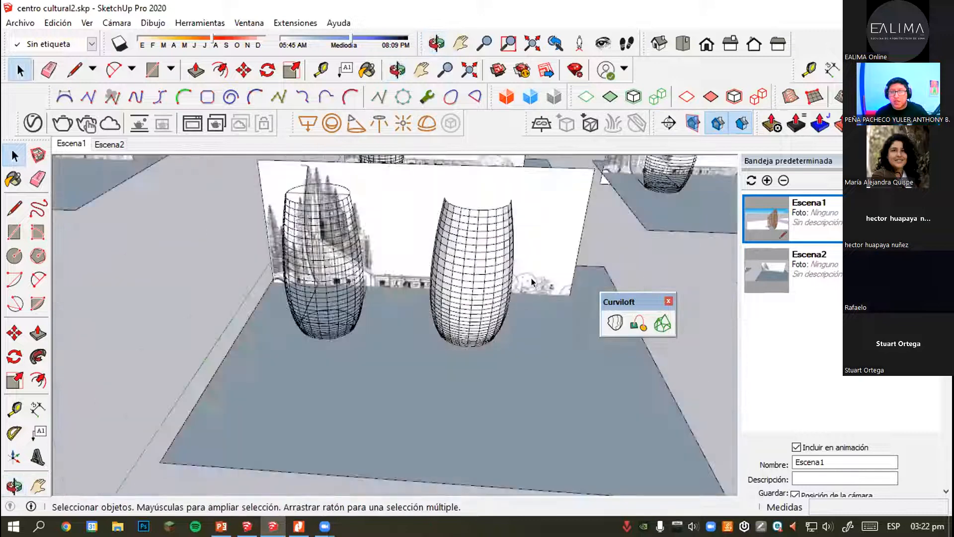
# Examine the stage where the curved solid trims the top of the gridded tower, and the neighbouring ring and rib stages.
pyautogui.scroll(-4, 532, 281)
pyautogui.scroll(3, 125, 269)
pyautogui.keyDown('shift'); pyautogui.moveTo(125, 268); pyautogui.dragTo(544, 288, button='middle'); pyautogui.keyUp('shift')
pyautogui.scroll(2, 410, 315)
pyautogui.moveTo(410, 315); pyautogui.dragTo(561, 315, button='middle')
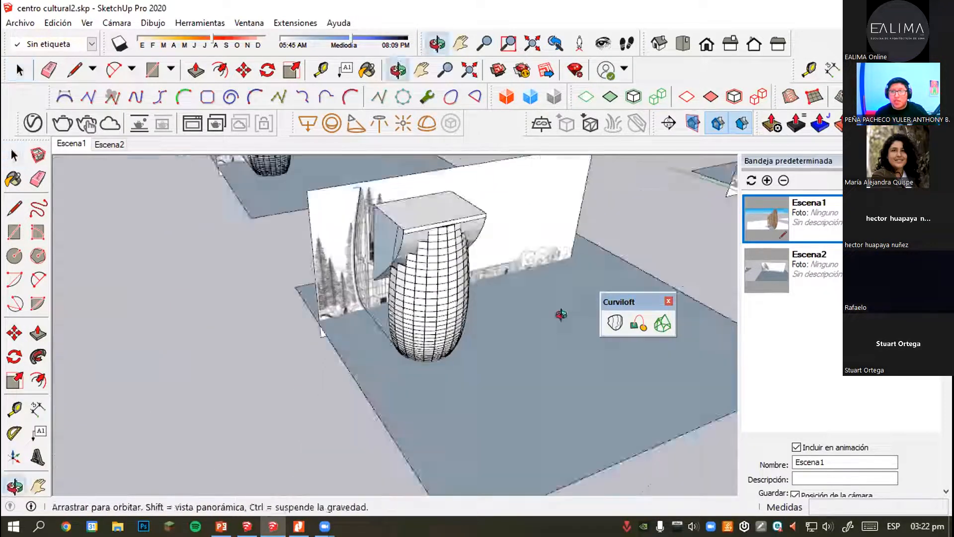
pyautogui.scroll(4, 512, 279)
pyautogui.click(342, 200)
pyautogui.moveTo(355, 231); pyautogui.dragTo(413, 210, button='middle')
pyautogui.scroll(2, 414, 211)
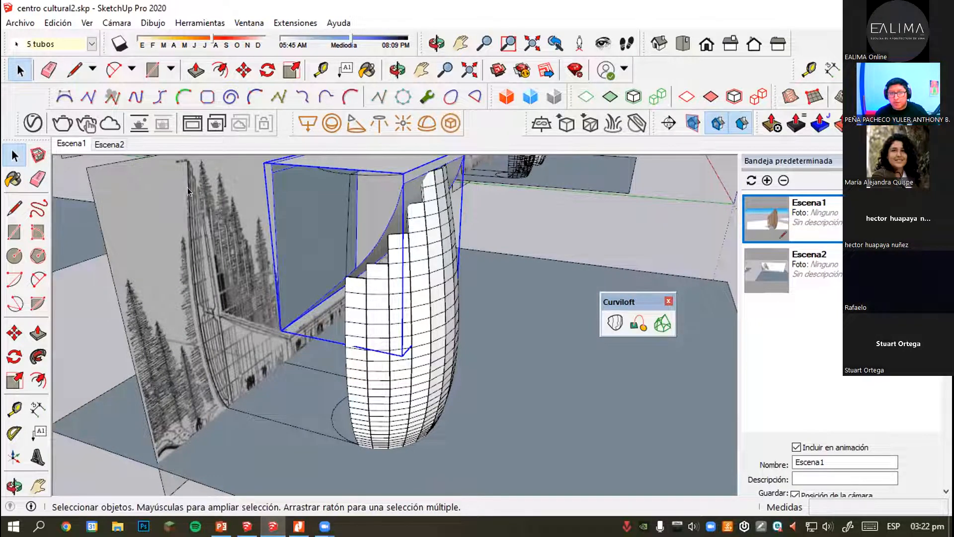
pyautogui.scroll(-8, 255, 266)
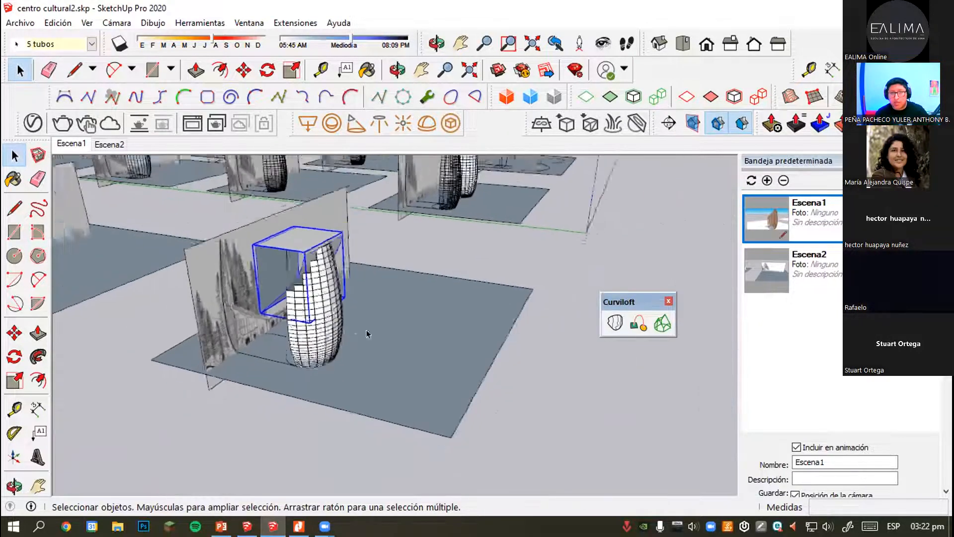
pyautogui.moveTo(458, 266); pyautogui.dragTo(391, 440, button='middle')
pyautogui.scroll(4, 368, 243)
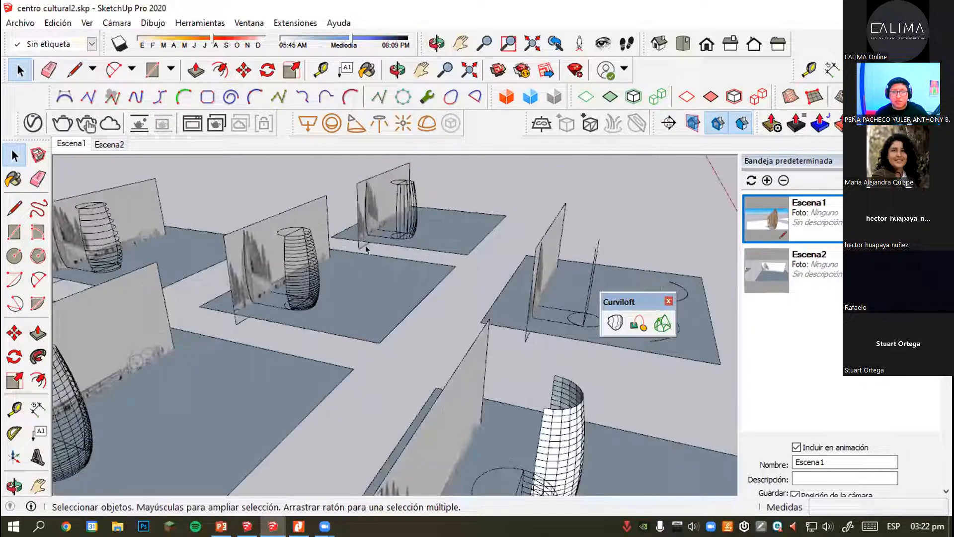
pyautogui.scroll(-3, 420, 290)
pyautogui.scroll(6, 389, 201)
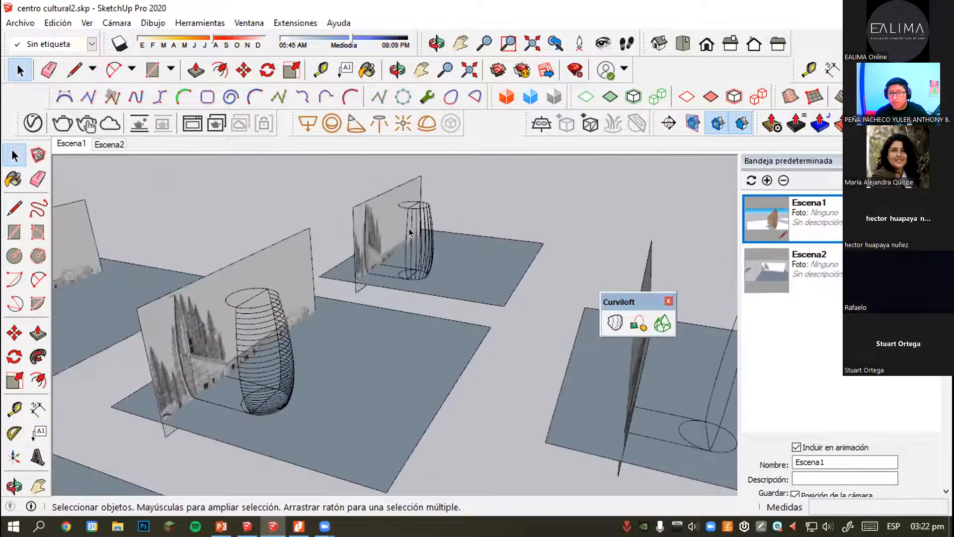
pyautogui.scroll(-5, 401, 292)
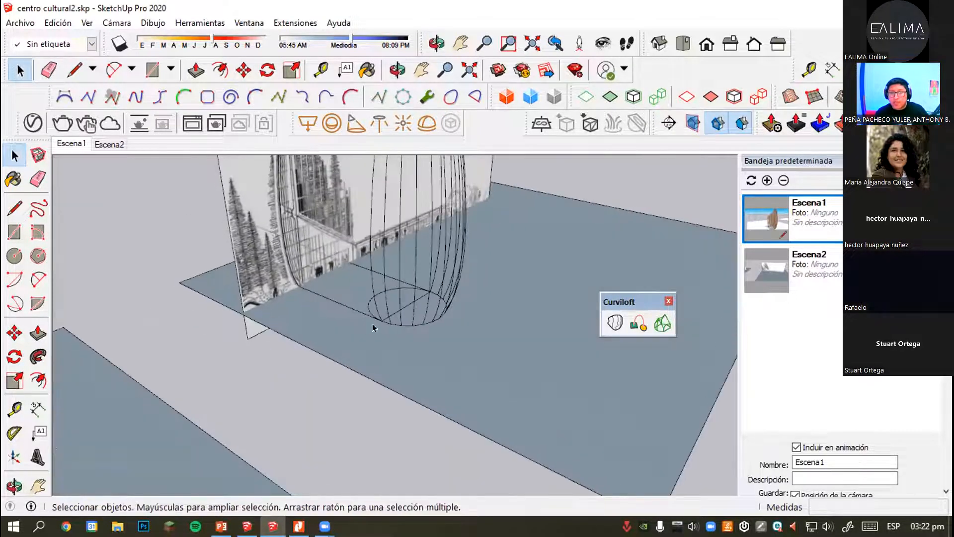
# Delete the gridded skin group beside the finished tower, keeping only its boundary guide curves.
pyautogui.scroll(-1, 421, 292)
pyautogui.moveTo(466, 398); pyautogui.dragTo(490, 260, button='middle')
pyautogui.scroll(-3, 490, 264)
pyautogui.scroll(2, 417, 435)
pyautogui.click(417, 379)
pyautogui.press('Delete')
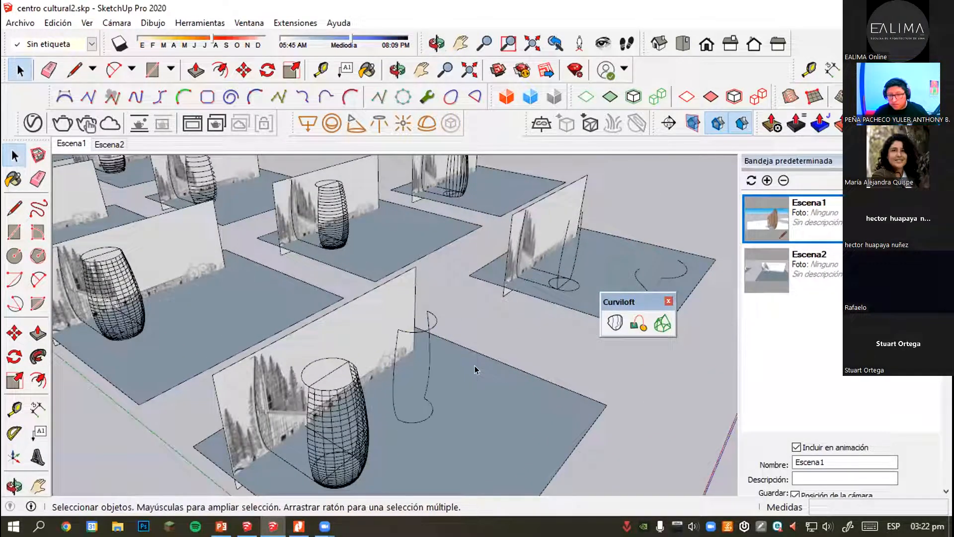
# Select the remaining loop of guide curves, start Curviloft's skinning on it, and dismiss the trial notice.
pyautogui.scroll(1, 474, 369)
pyautogui.moveTo(341, 289); pyautogui.dragTo(465, 374)
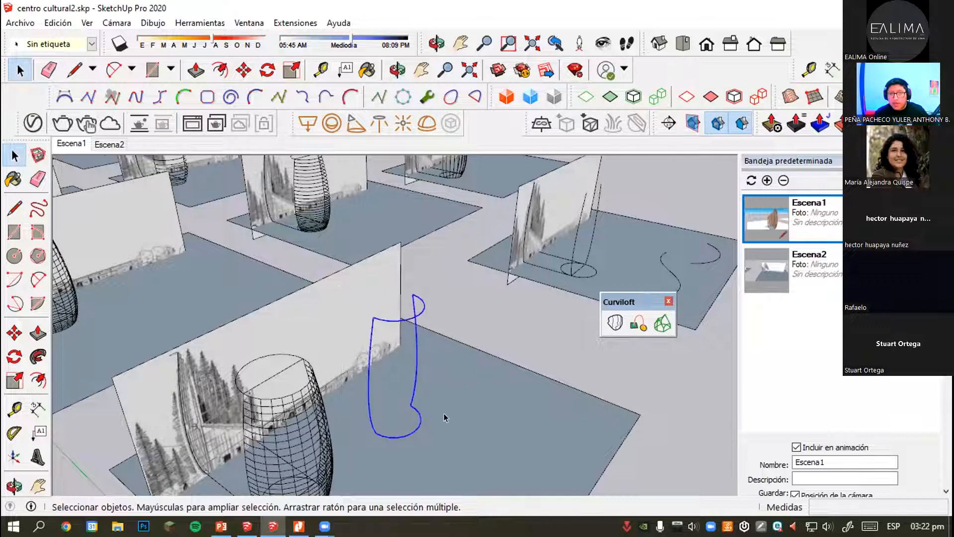
pyautogui.scroll(3, 441, 411)
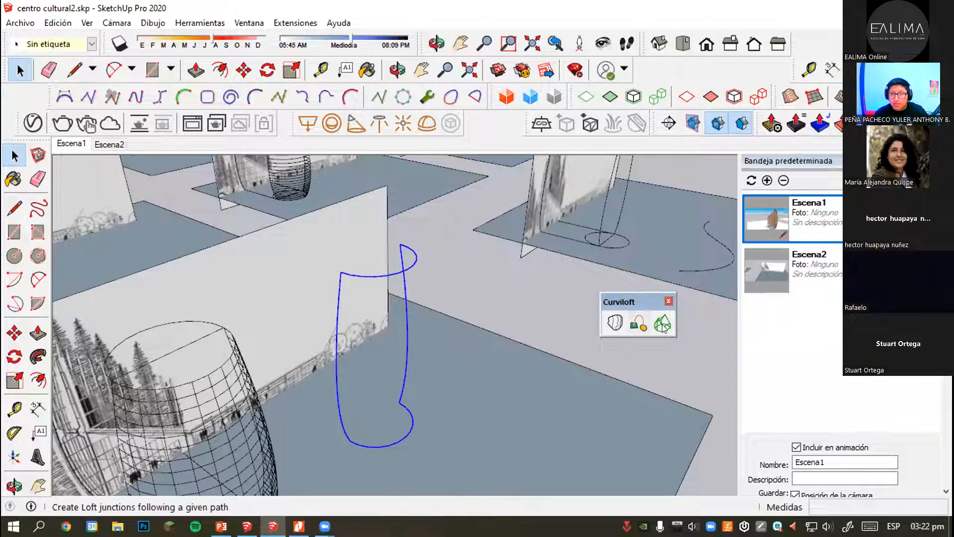
pyautogui.click(640, 323)
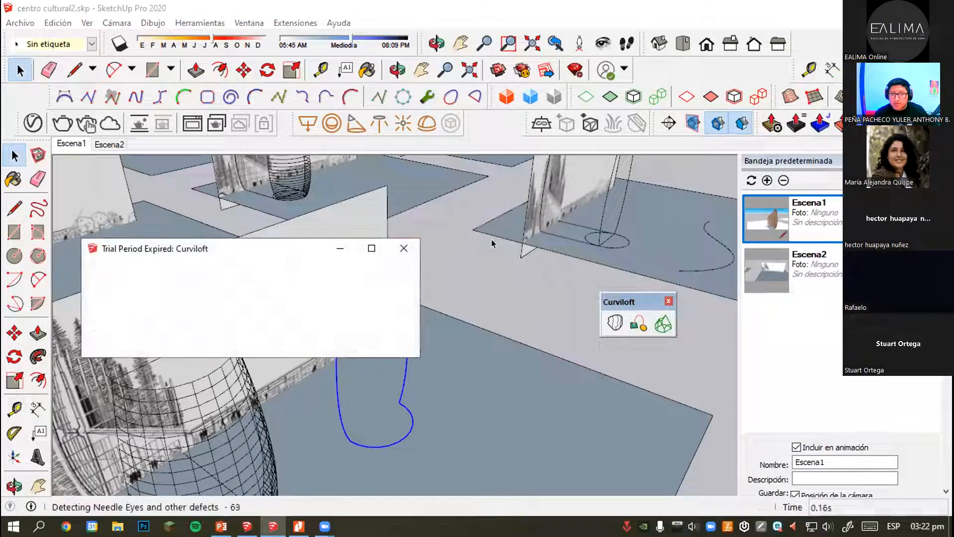
pyautogui.moveTo(307, 252); pyautogui.dragTo(301, 172)
pyautogui.click(398, 169)
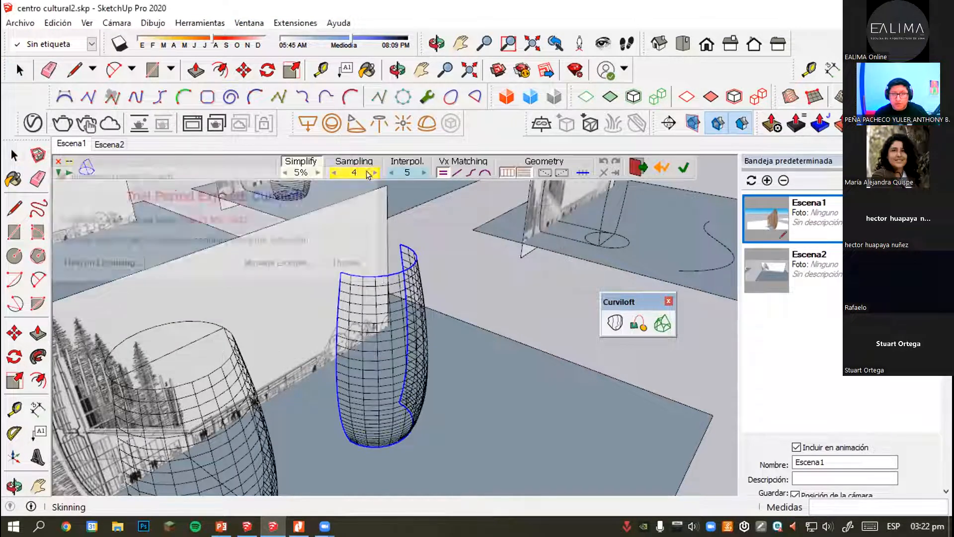
# Restrict the skin's geometry to lengthwise ribs with sampling 4 and interpolation 6, generate it, and check the ribs inside its group.
pyautogui.click(510, 175)
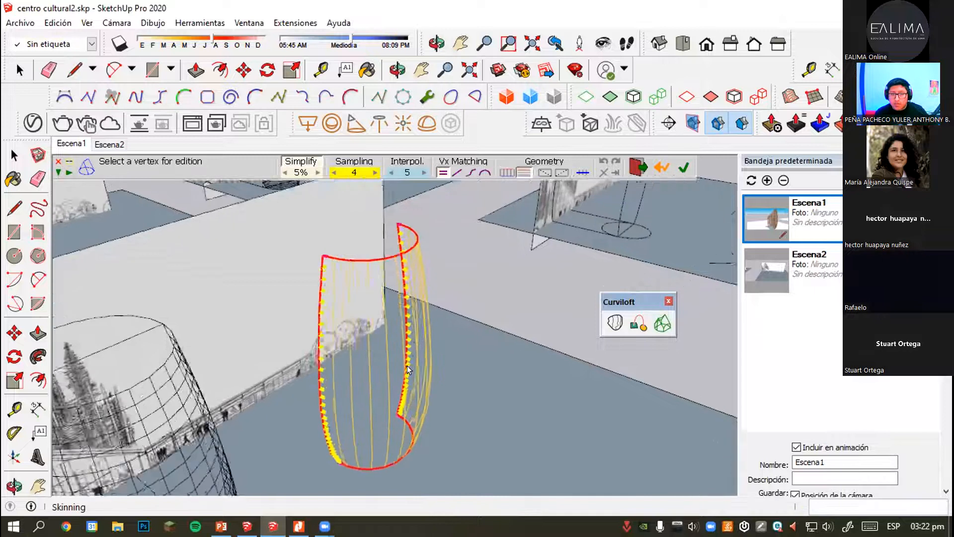
pyautogui.moveTo(437, 323); pyautogui.dragTo(368, 376, button='middle')
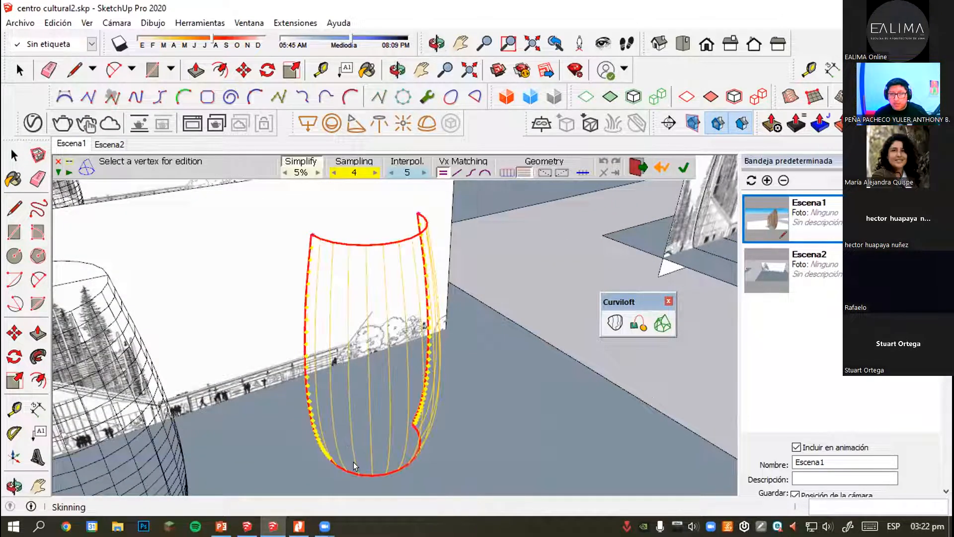
pyautogui.scroll(-2, 317, 439)
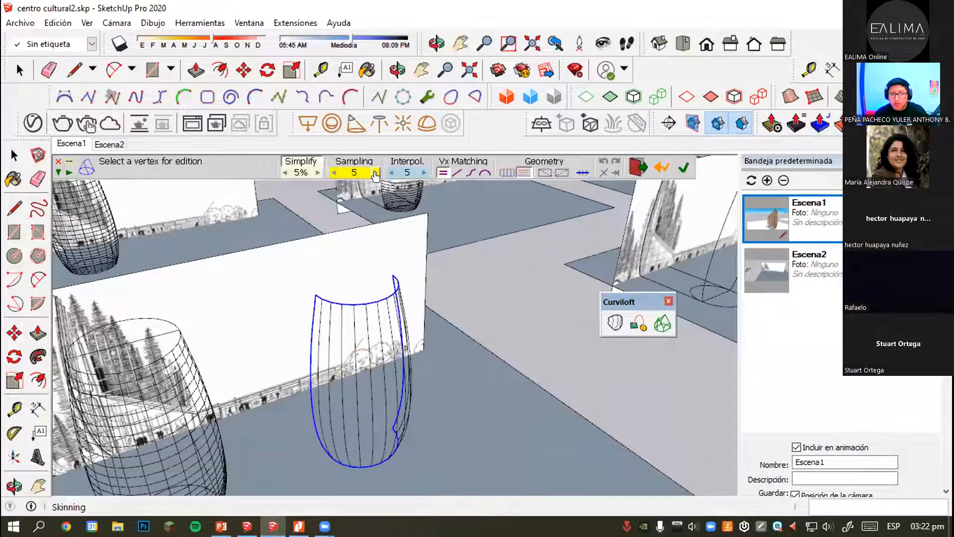
pyautogui.click(334, 172)
pyautogui.click(424, 172)
pyautogui.scroll(-2, 481, 390)
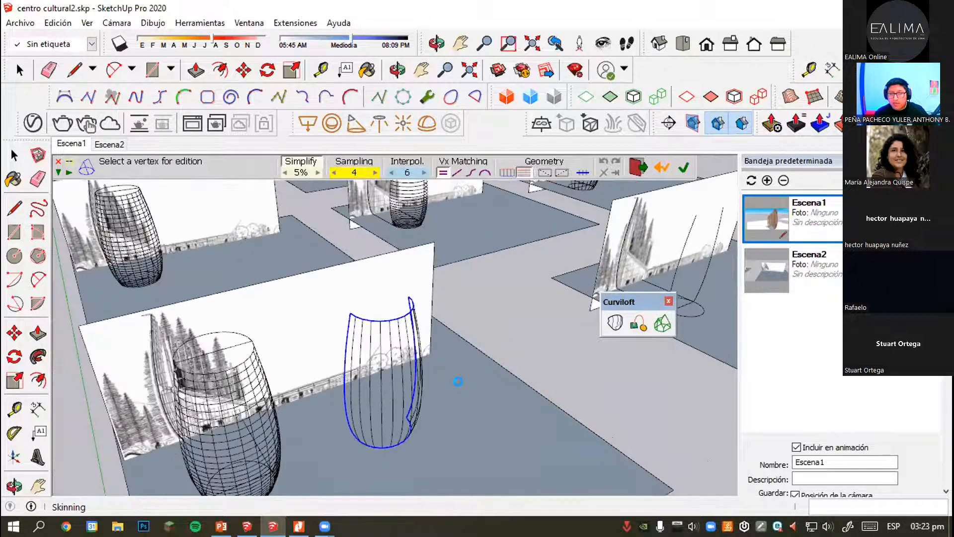
pyautogui.press('Return')
pyautogui.scroll(2, 403, 399)
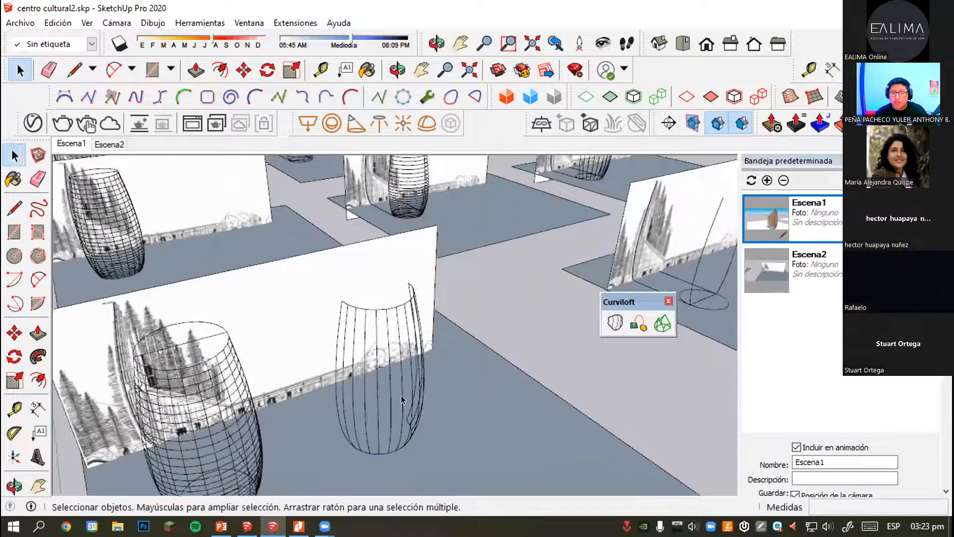
pyautogui.doubleClick(401, 408)
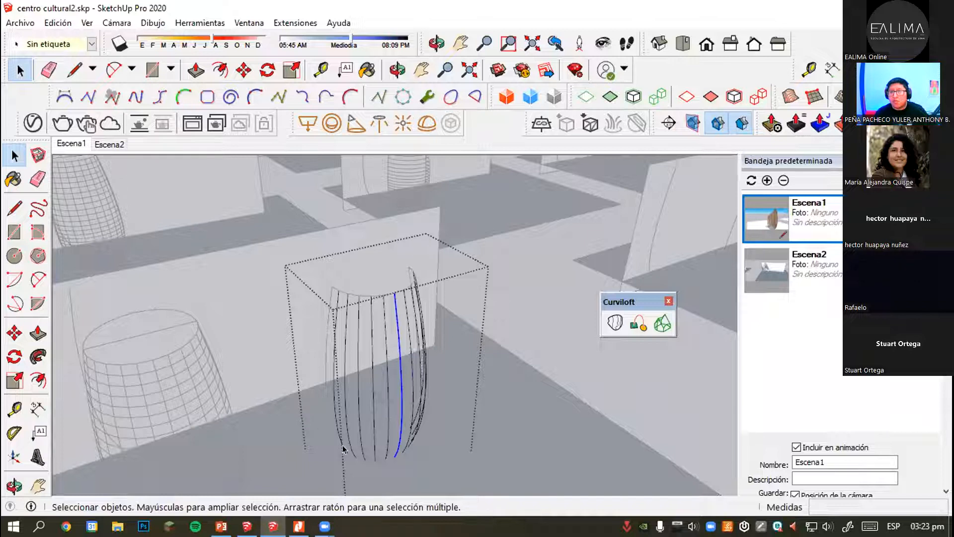
pyautogui.click(490, 359)
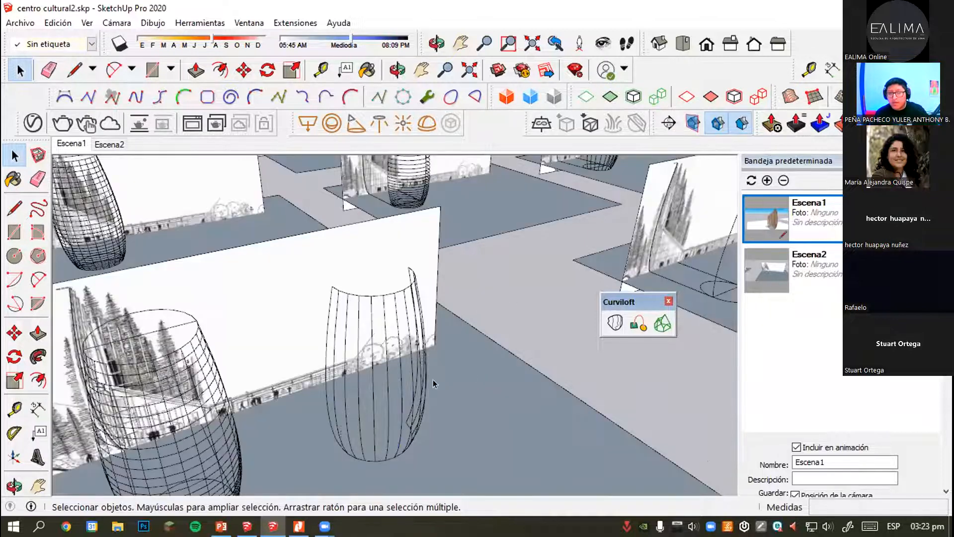
# Compare the tower stage made of vertical ribs with the stage made of horizontal rings.
pyautogui.scroll(-5, 434, 384)
pyautogui.scroll(4, 470, 360)
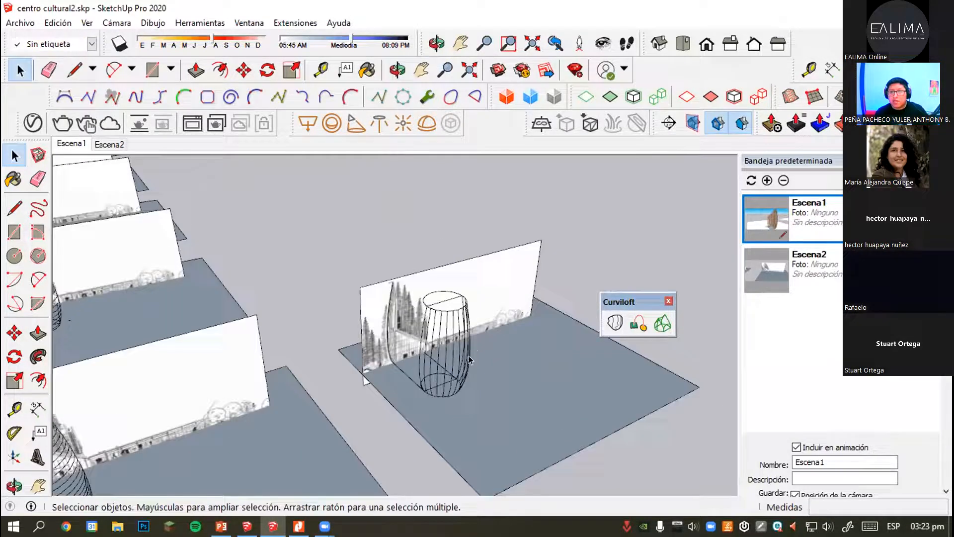
pyautogui.scroll(5, 470, 360)
pyautogui.scroll(-3, 389, 349)
pyautogui.moveTo(389, 349); pyautogui.dragTo(348, 368, button='middle')
pyautogui.scroll(2, 372, 395)
pyautogui.scroll(-4, 271, 405)
pyautogui.keyDown('shift'); pyautogui.moveTo(209, 413); pyautogui.dragTo(485, 282, button='middle'); pyautogui.keyUp('shift')
pyautogui.scroll(4, 398, 311)
pyautogui.moveTo(387, 377); pyautogui.dragTo(379, 313, button='middle')
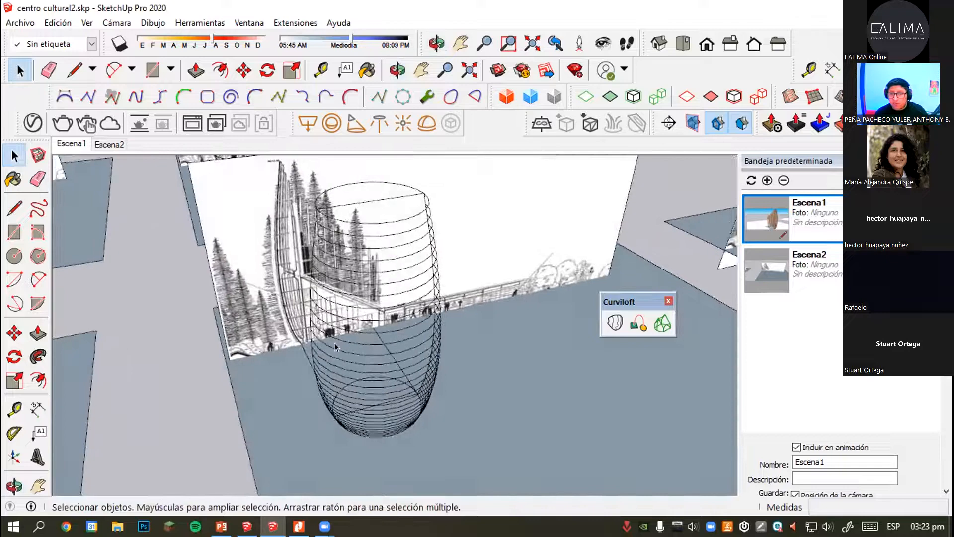
pyautogui.scroll(-1, 348, 348)
pyautogui.moveTo(329, 376); pyautogui.dragTo(411, 325, button='middle')
pyautogui.scroll(-4, 411, 325)
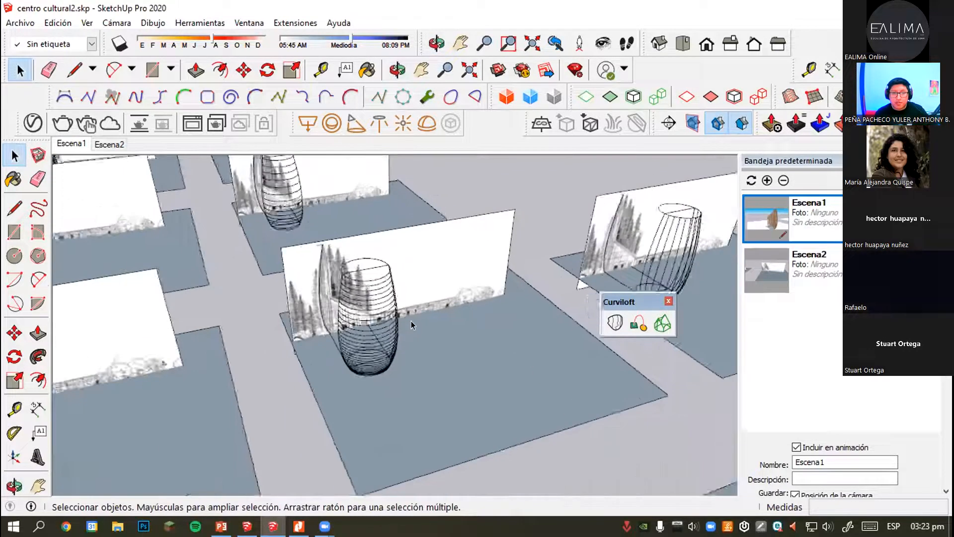
# Examine the combined grid stage and the stages with small profiles placed on the rings and at the base of each rib.
pyautogui.scroll(-2, 411, 324)
pyautogui.keyDown('shift'); pyautogui.moveTo(164, 360); pyautogui.dragTo(256, 383, button='middle'); pyautogui.keyUp('shift')
pyautogui.scroll(4, 175, 417)
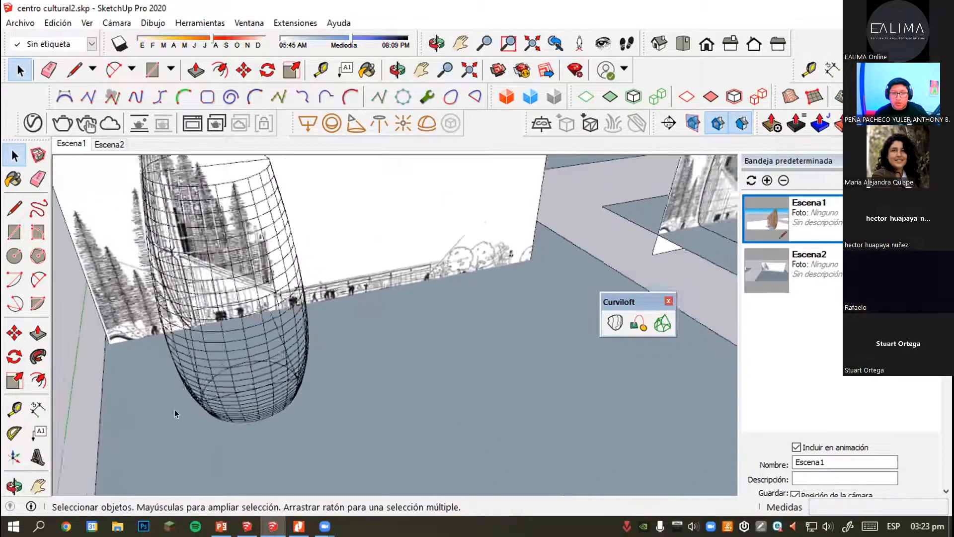
pyautogui.scroll(1, 199, 405)
pyautogui.scroll(-4, 243, 398)
pyautogui.keyDown('shift'); pyautogui.moveTo(397, 236); pyautogui.dragTo(333, 305, button='middle'); pyautogui.keyUp('shift')
pyautogui.scroll(6, 518, 283)
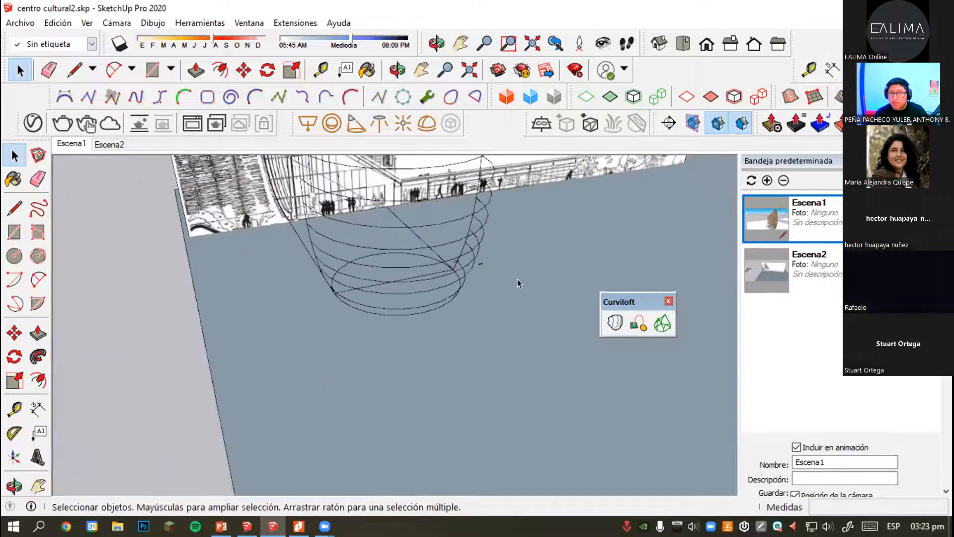
pyautogui.scroll(-6, 462, 327)
pyautogui.keyDown('shift'); pyautogui.moveTo(452, 420); pyautogui.dragTo(641, 407, button='middle'); pyautogui.keyUp('shift')
pyautogui.keyDown('shift'); pyautogui.moveTo(196, 390); pyautogui.dragTo(303, 392, button='middle'); pyautogui.keyUp('shift')
pyautogui.scroll(3, 262, 400)
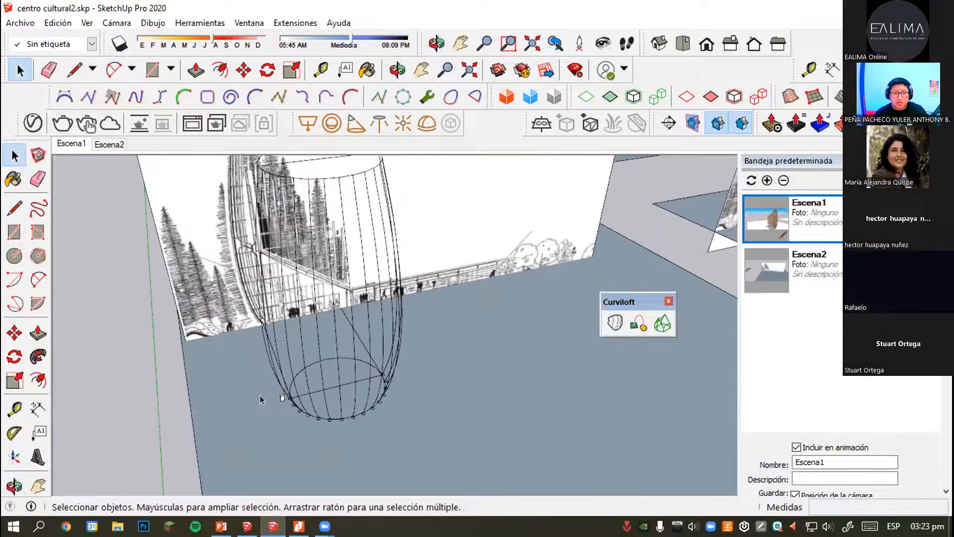
pyautogui.scroll(6, 261, 399)
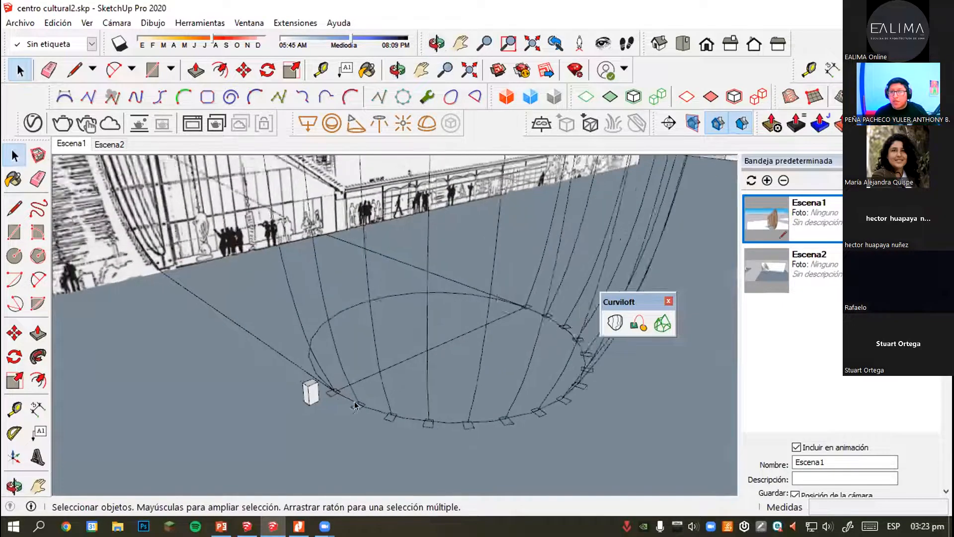
# Examine the first rib curve and the small profile at its base within the rib group.
pyautogui.scroll(-3, 356, 405)
pyautogui.keyDown('shift'); pyautogui.moveTo(365, 377); pyautogui.dragTo(356, 448, button='middle'); pyautogui.keyUp('shift')
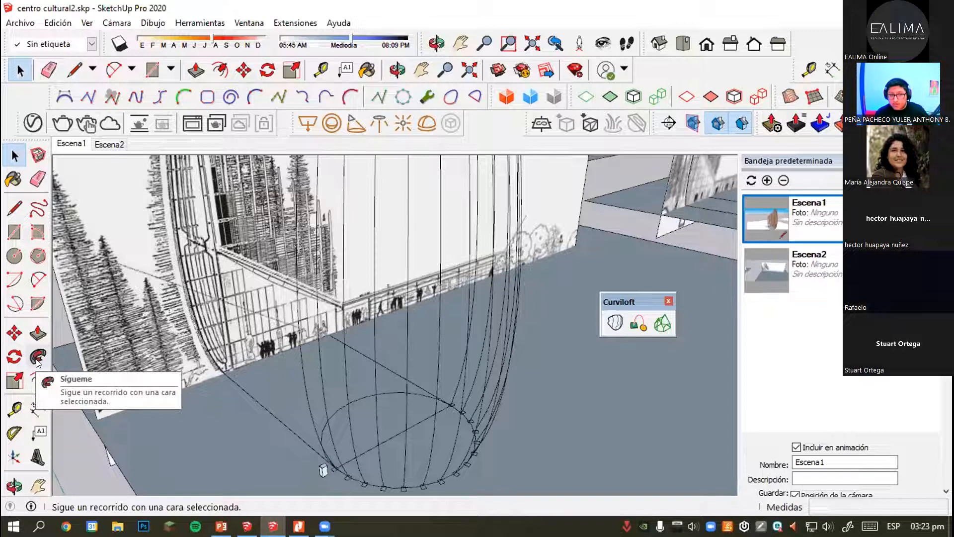
pyautogui.scroll(5, 388, 426)
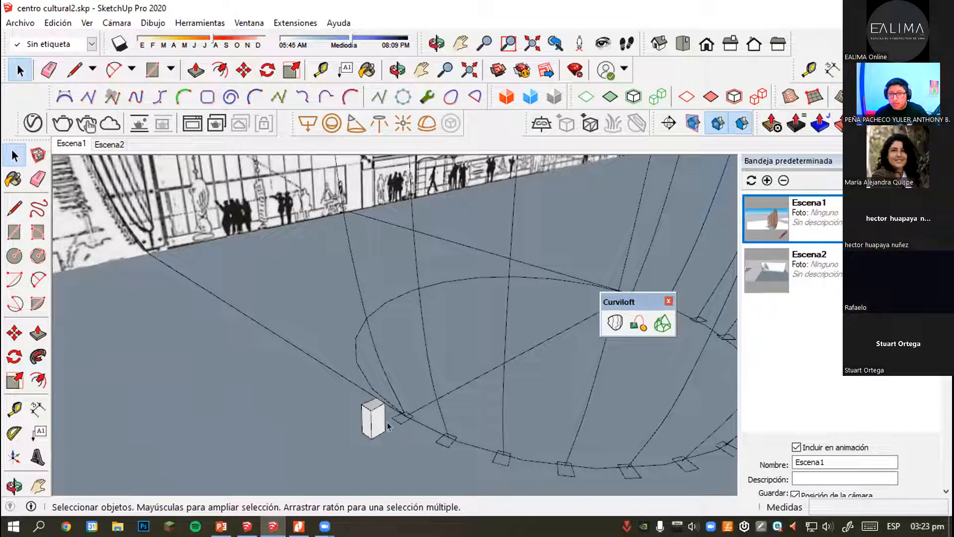
pyautogui.click(405, 418)
pyautogui.scroll(3, 405, 418)
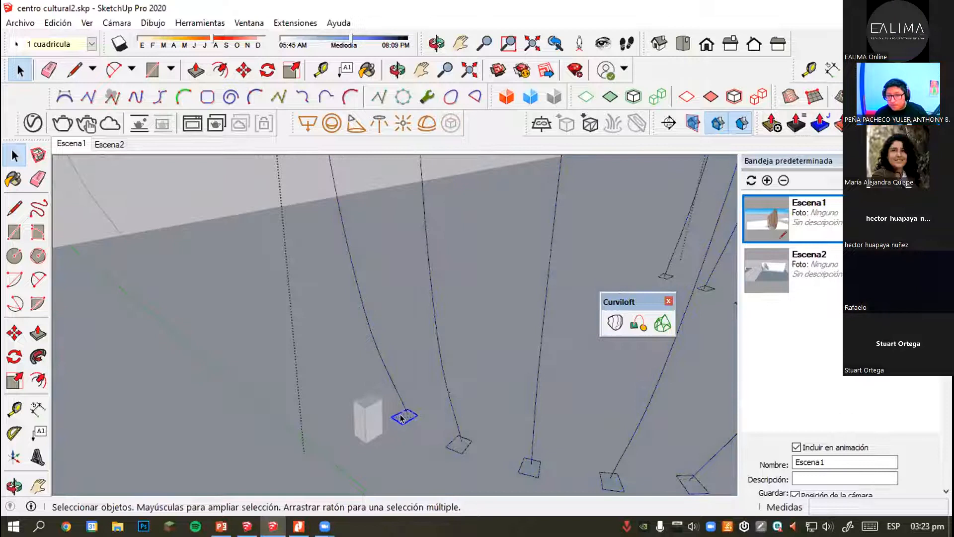
pyautogui.scroll(2, 402, 418)
pyautogui.click(398, 384)
pyautogui.scroll(-6, 378, 368)
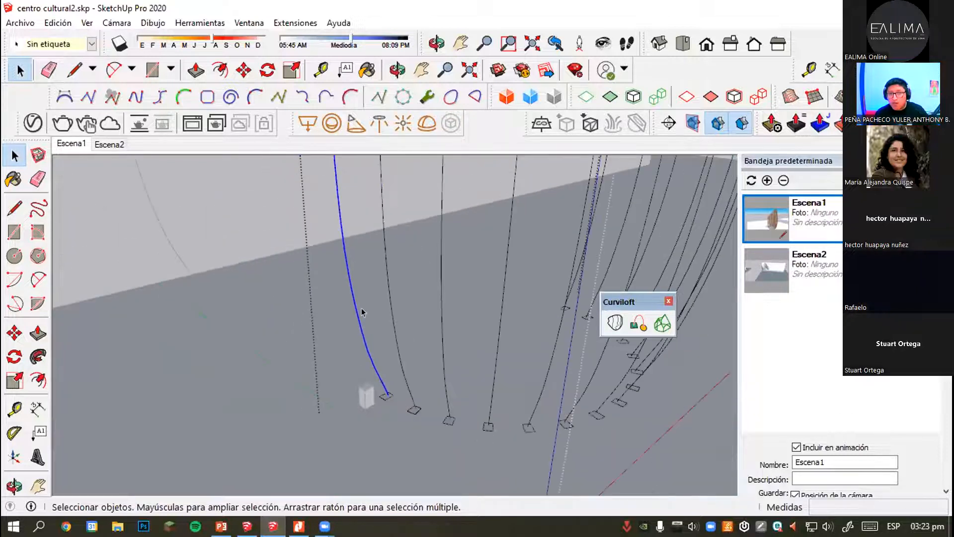
pyautogui.scroll(-5, 512, 411)
pyautogui.scroll(5, 530, 390)
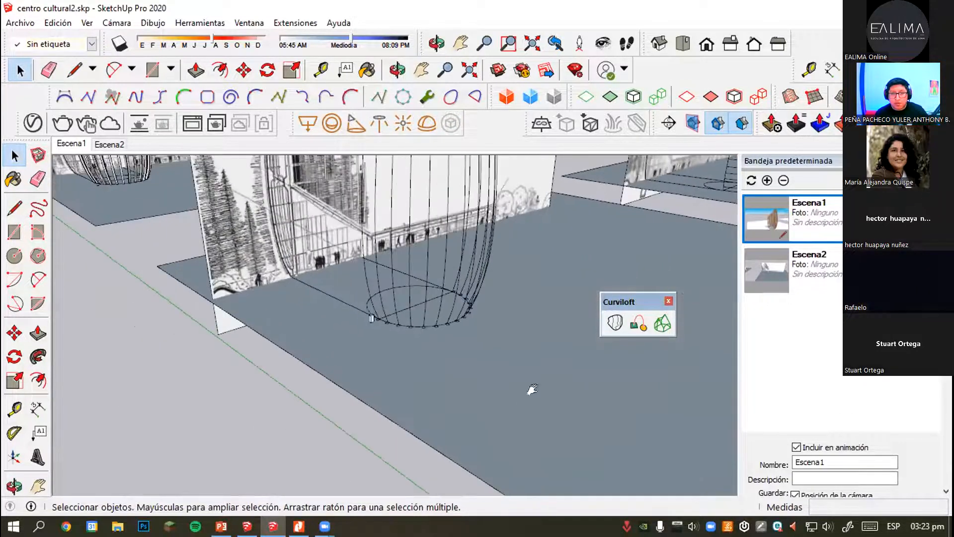
# Draw a two-point arc on the ground beside the tower as a demonstration path.
pyautogui.click(38, 279)
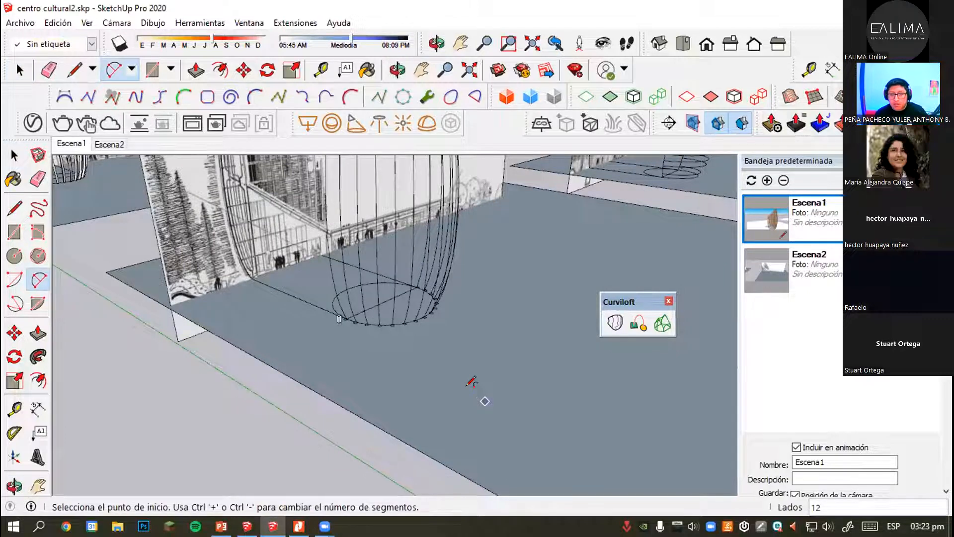
pyautogui.click(469, 394)
pyautogui.click(602, 456)
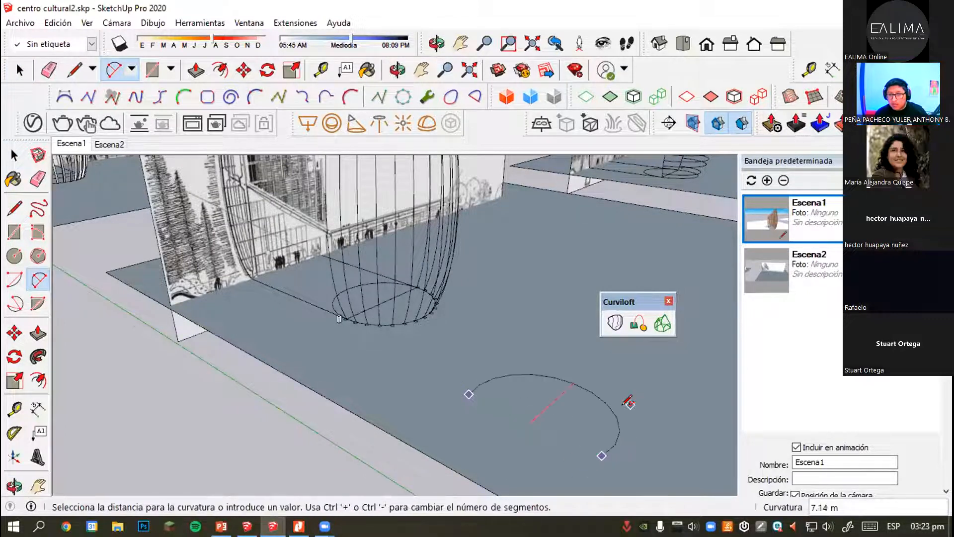
pyautogui.click(605, 415)
pyautogui.press('space')
pyautogui.moveTo(604, 416); pyautogui.dragTo(379, 366, button='middle')
pyautogui.press('r')
pyautogui.moveTo(177, 283); pyautogui.dragTo(612, 441, button='middle')
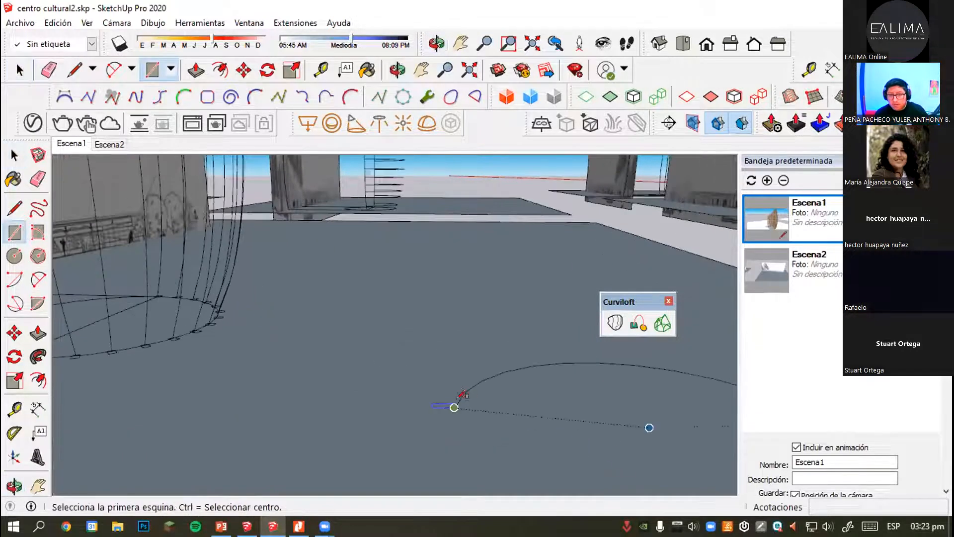
pyautogui.click(453, 408)
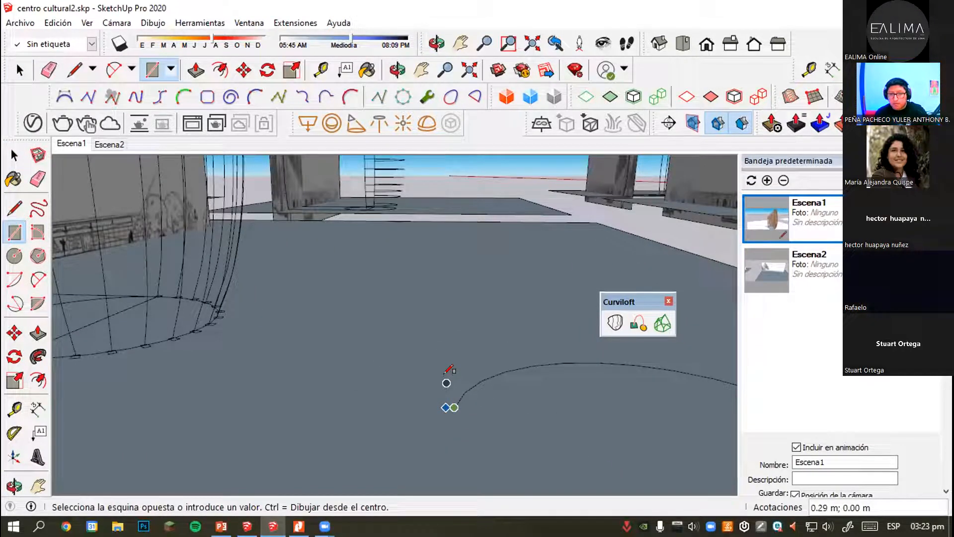
pyautogui.press('Escape')
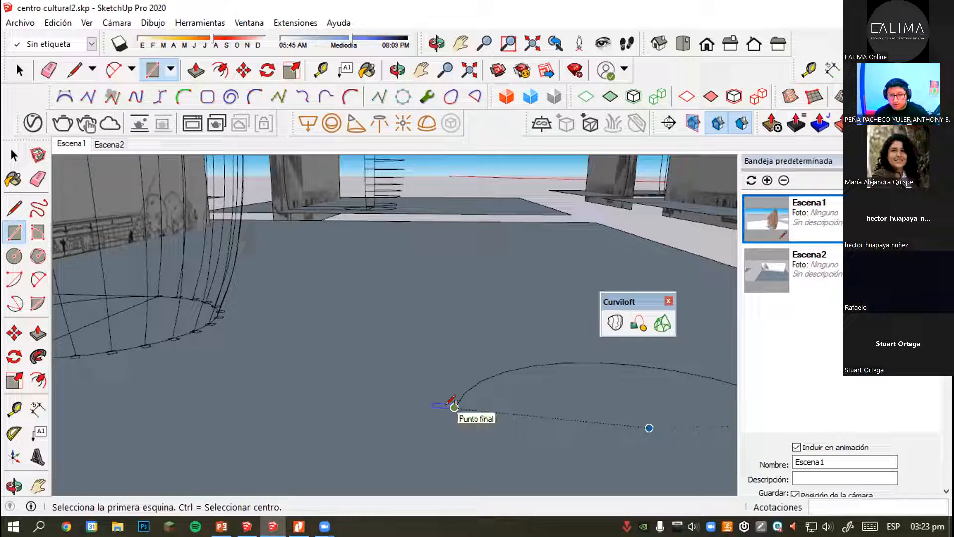
pyautogui.click(453, 407)
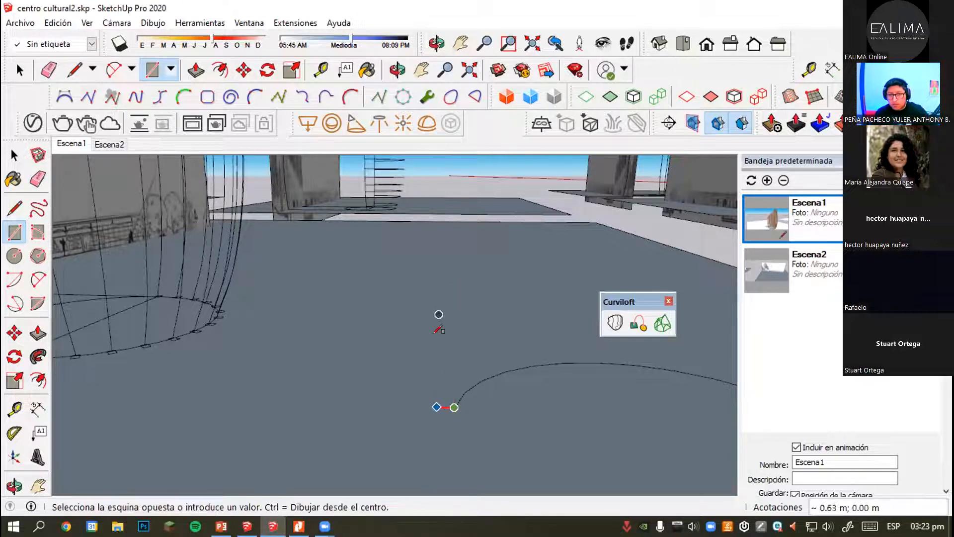
pyautogui.moveTo(447, 388); pyautogui.dragTo(376, 417, button='middle')
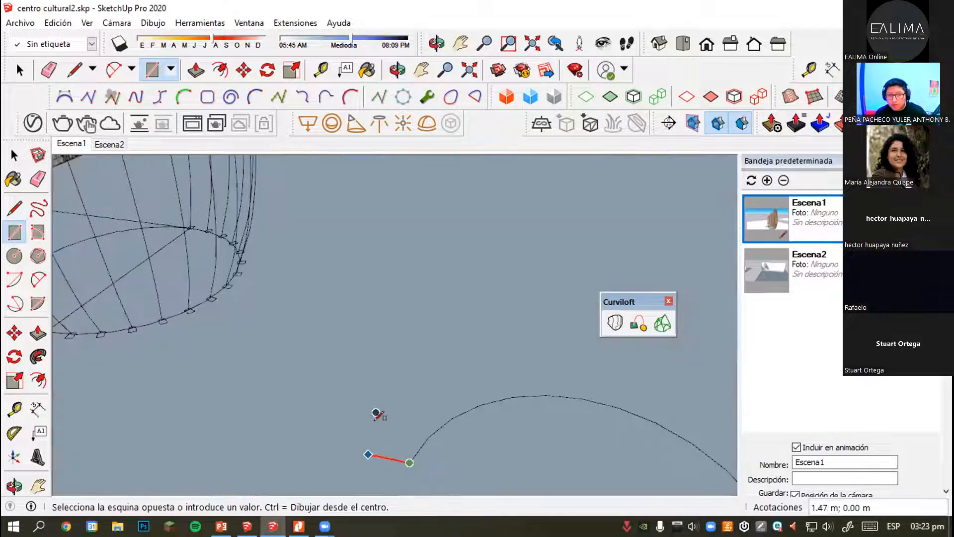
pyautogui.press('Escape')
# Draw a small upright rectangular profile about 0.5 m tall at the near end of the arc.
pyautogui.moveTo(404, 453); pyautogui.dragTo(196, 251, button='middle')
pyautogui.press('l')
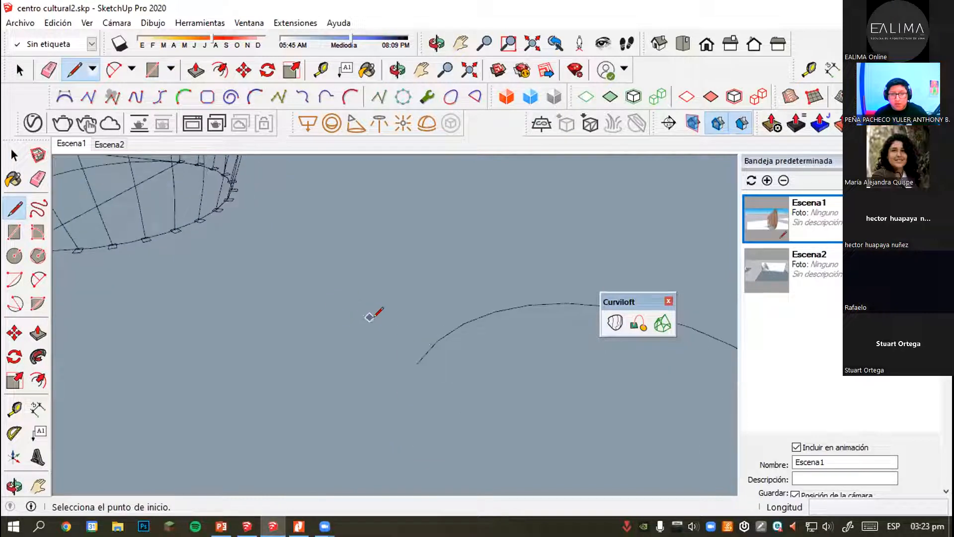
pyautogui.click(418, 361)
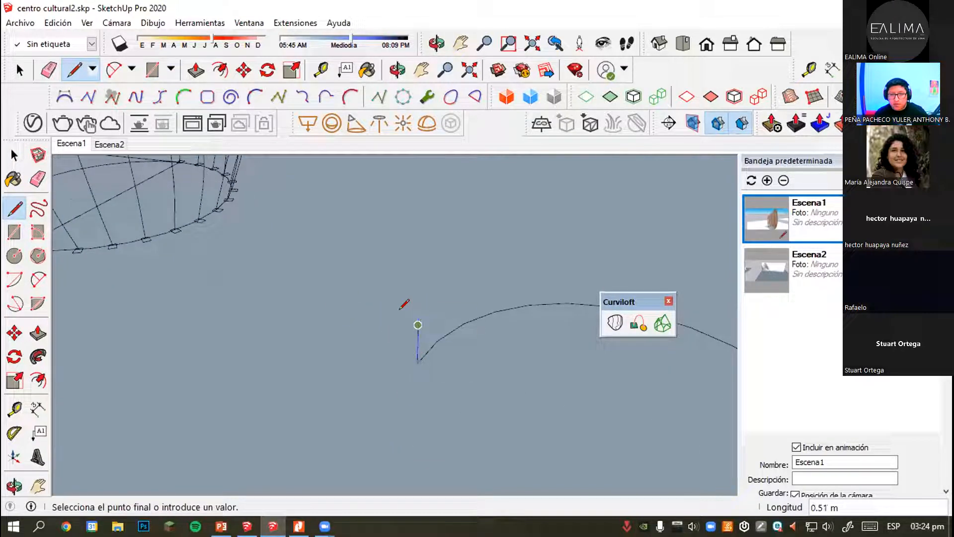
pyautogui.click(402, 322)
pyautogui.press('space')
pyautogui.moveTo(398, 342); pyautogui.dragTo(497, 316, button='middle')
# Sweep the upright profile along the arc with Follow Me and check the resulting curved strip.
pyautogui.scroll(2, 410, 367)
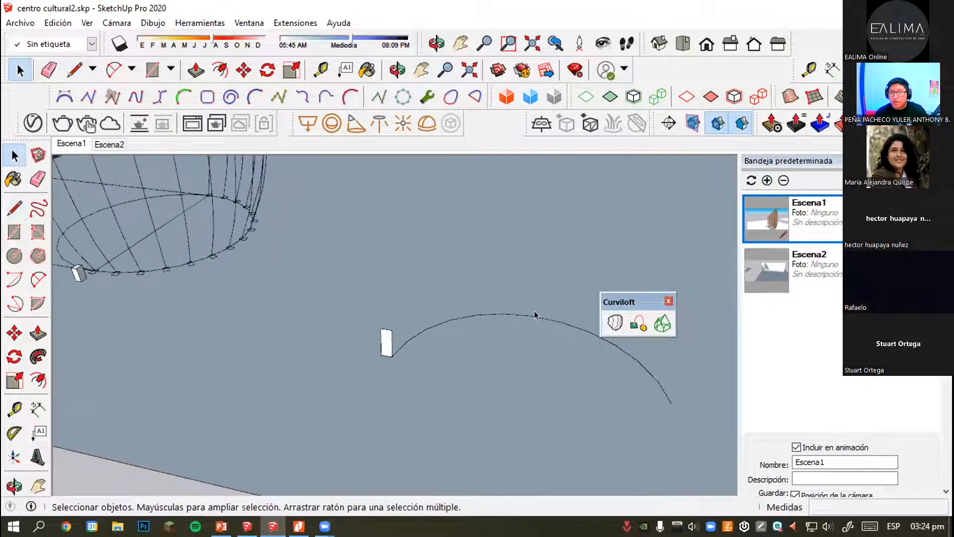
pyautogui.scroll(1, 475, 337)
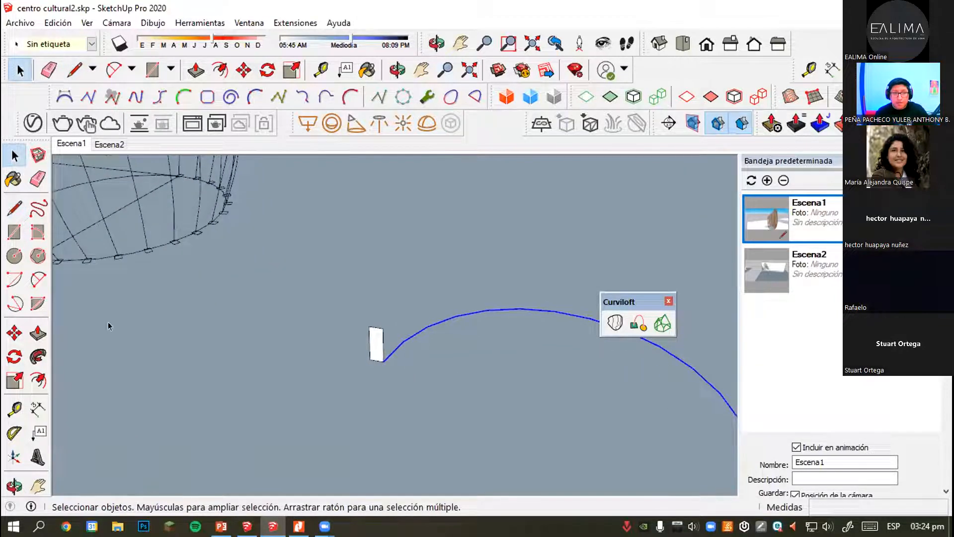
pyautogui.click(40, 362)
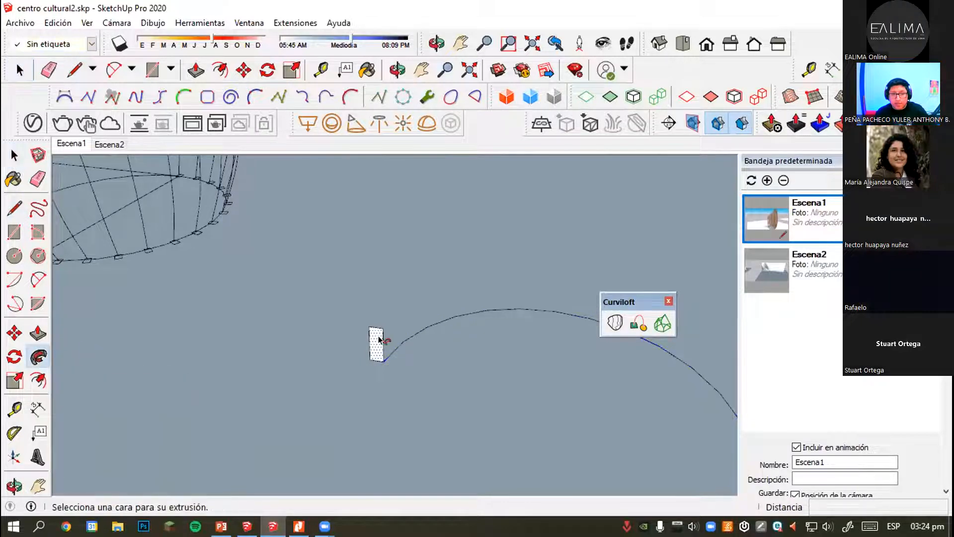
pyautogui.click(376, 346)
pyautogui.moveTo(376, 345); pyautogui.dragTo(319, 345, button='middle')
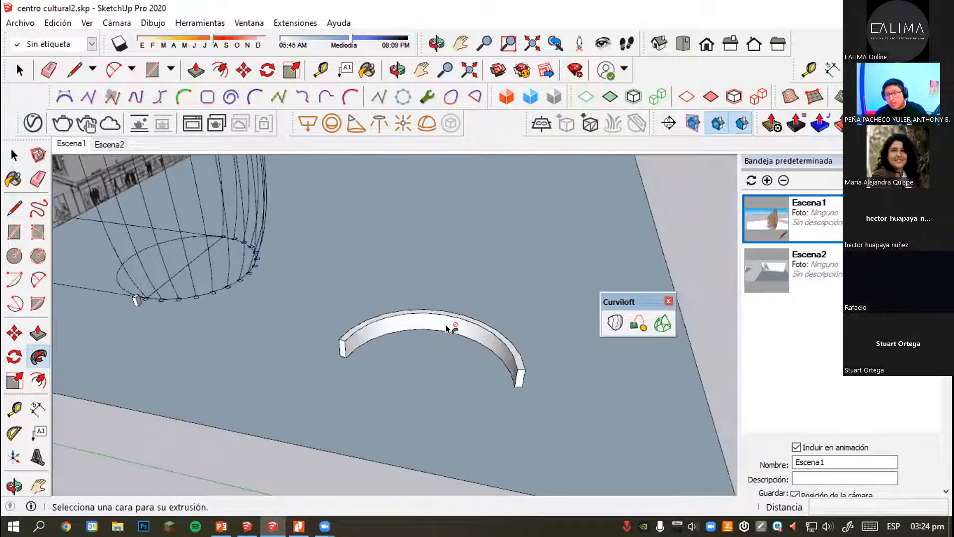
pyautogui.moveTo(507, 371); pyautogui.dragTo(450, 370, button='middle')
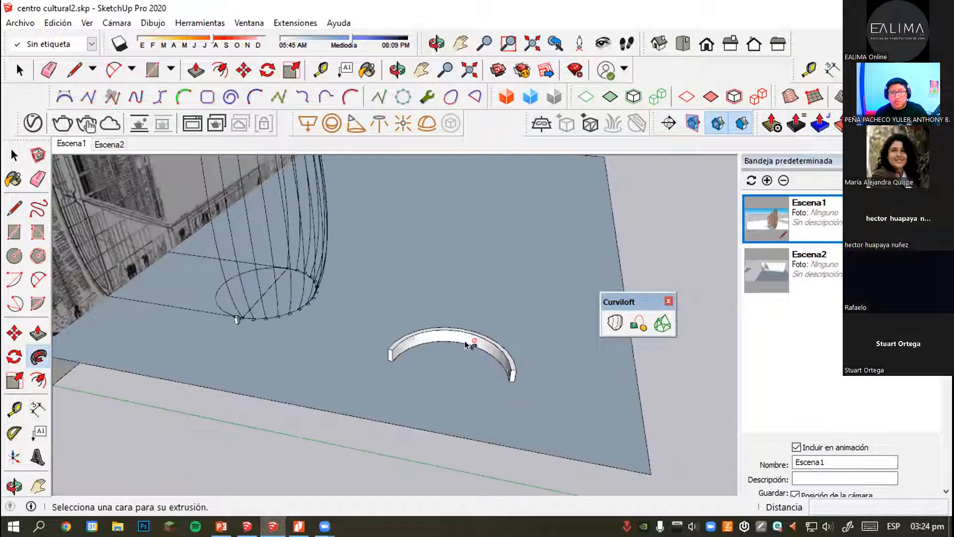
pyautogui.press('space')
# Open the tower's rib group and select the small profile at the base of the first rib.
pyautogui.scroll(5, 278, 324)
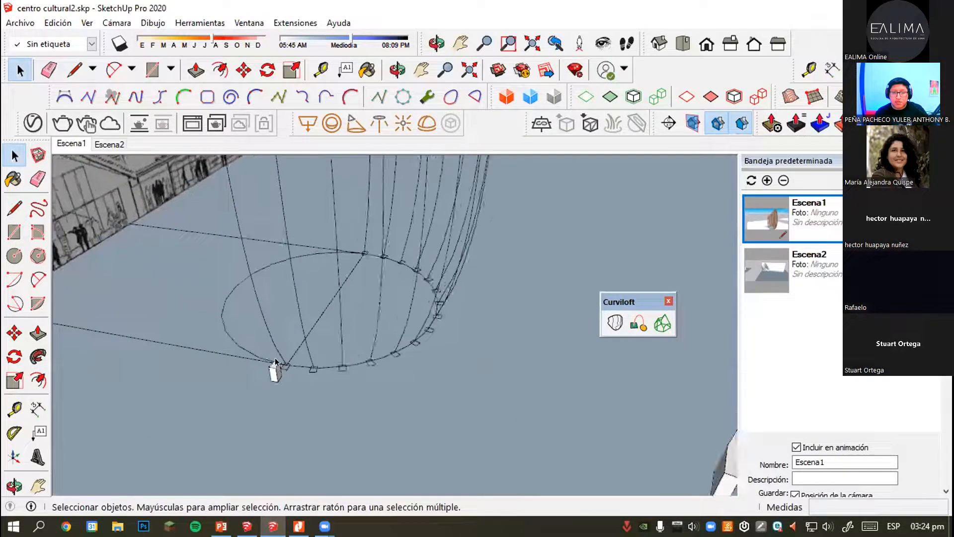
pyautogui.scroll(4, 287, 371)
pyautogui.click(287, 372)
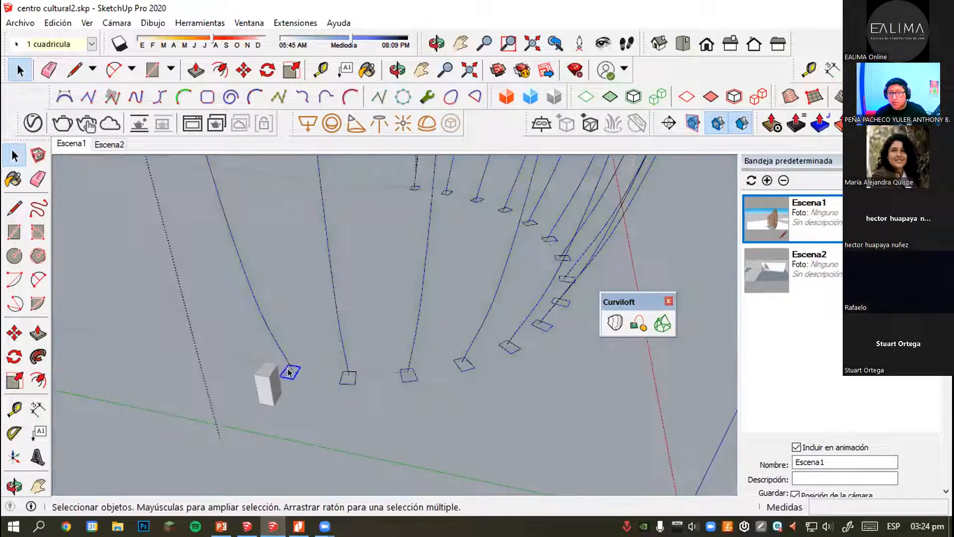
pyautogui.click(274, 337)
pyautogui.click(289, 372)
pyautogui.scroll(3, 289, 372)
pyautogui.scroll(-1, 289, 372)
pyautogui.moveTo(291, 372); pyautogui.dragTo(280, 410, button='middle')
pyautogui.scroll(-1, 283, 411)
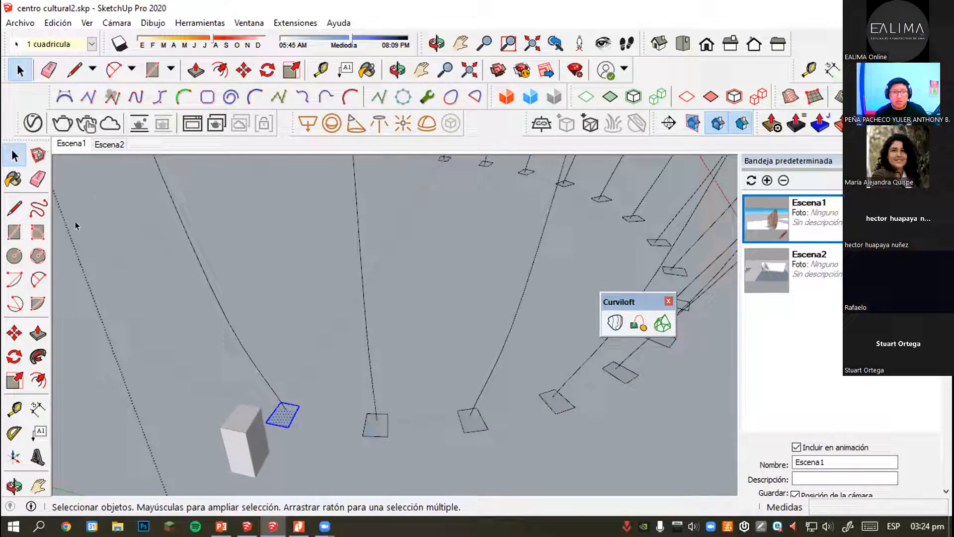
# Try to copy the first rib's base profile by rotating it 15° around the ring's centre, undo it, and leave the group.
pyautogui.click(14, 356)
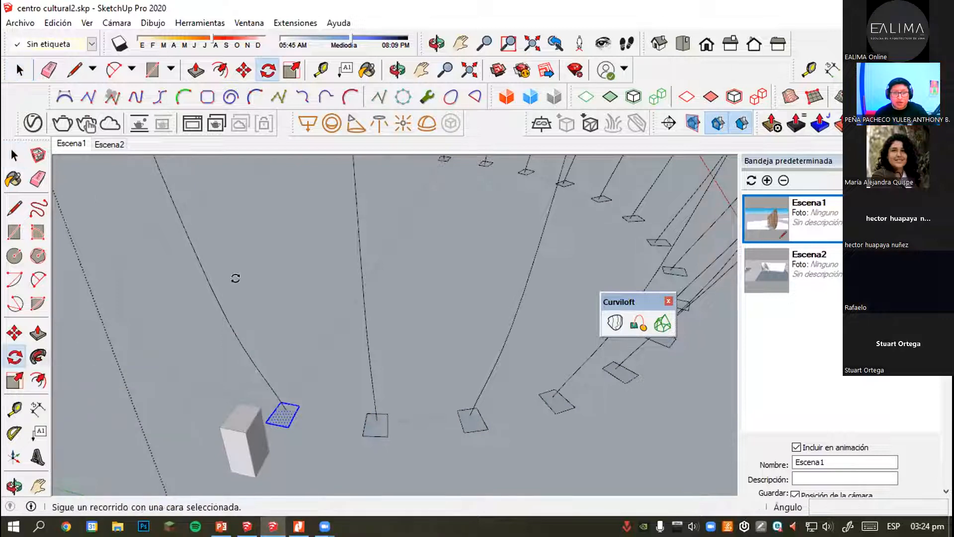
pyautogui.click(394, 238)
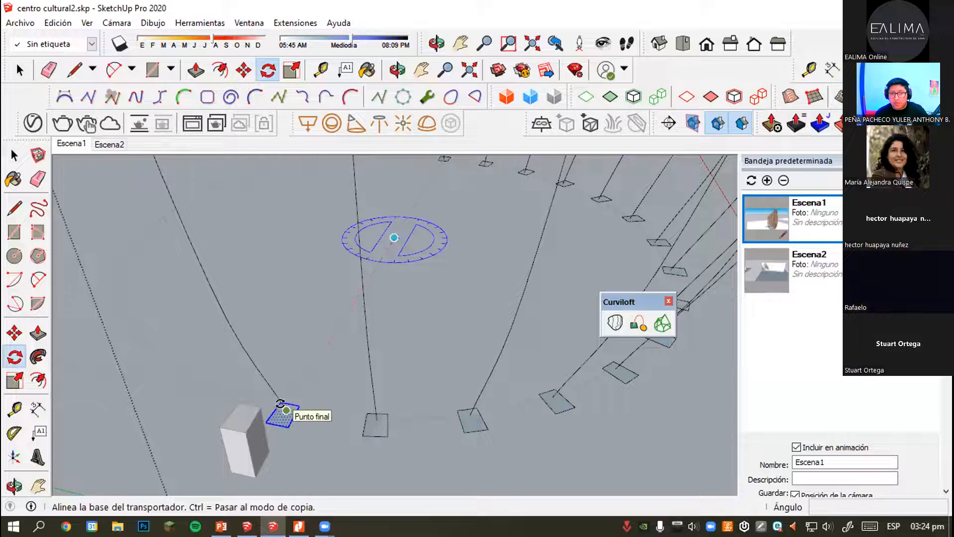
pyautogui.click(286, 410)
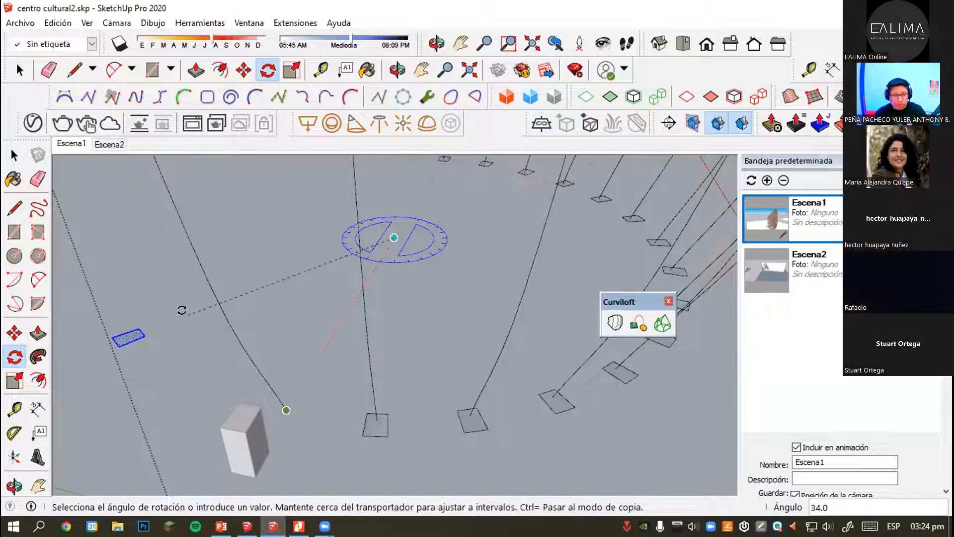
pyautogui.press('ctrl')
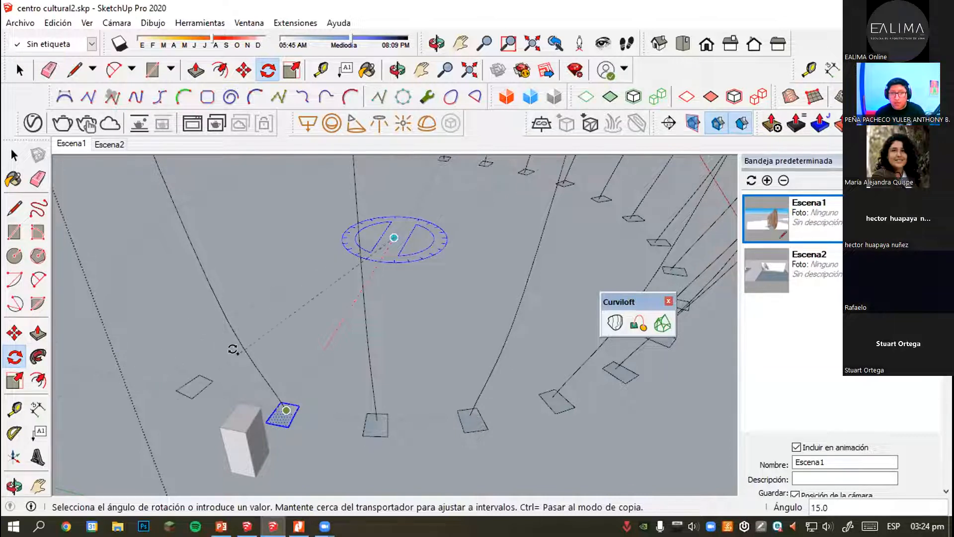
pyautogui.click(233, 350)
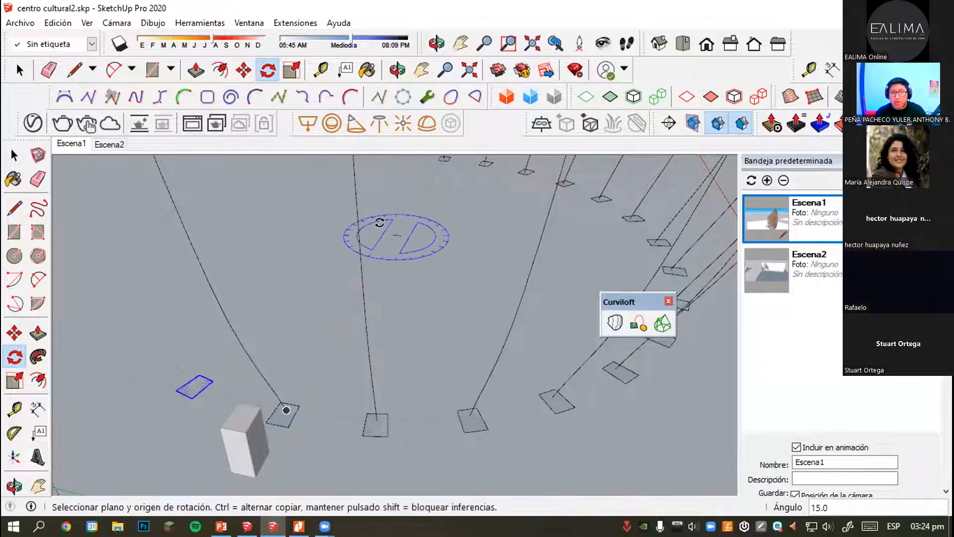
pyautogui.hotkey('ctrl', 'z')
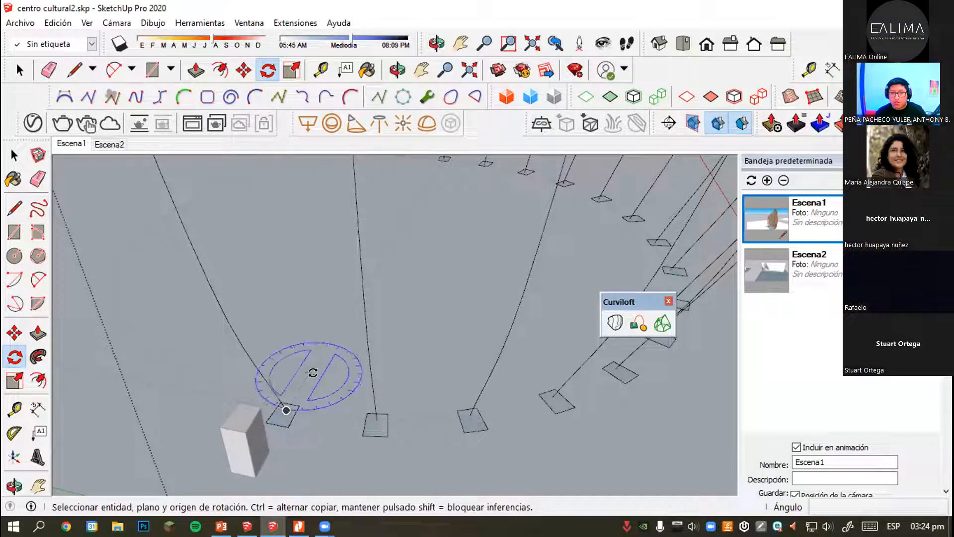
pyautogui.press('space')
pyautogui.scroll(-3, 344, 380)
pyautogui.moveTo(356, 185); pyautogui.dragTo(329, 276)
pyautogui.click(329, 276)
pyautogui.scroll(-1, 354, 300)
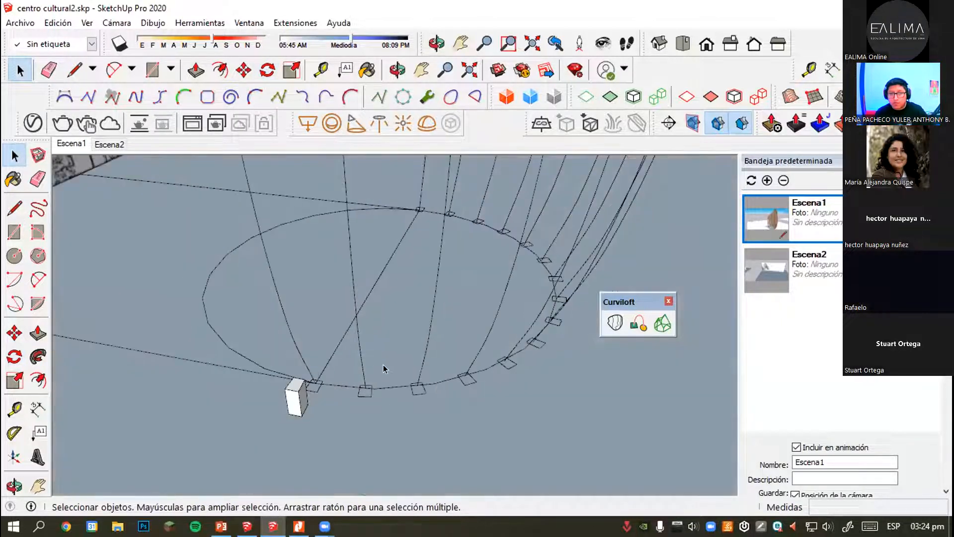
# Delete the base profiles of the second to fifth ribs inside the rib group.
pyautogui.doubleClick(407, 379)
pyautogui.click(366, 389)
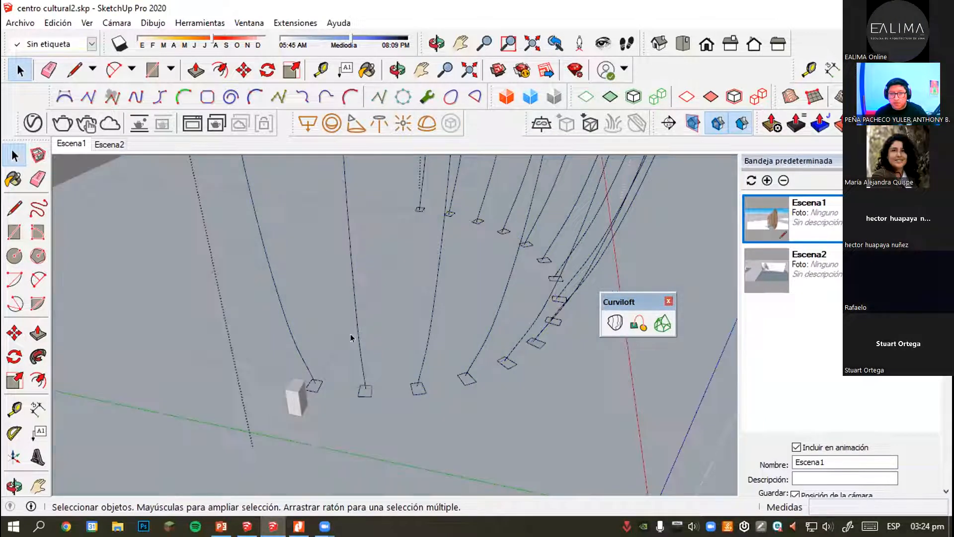
pyautogui.moveTo(318, 175); pyautogui.dragTo(575, 421)
pyautogui.doubleClick(367, 391)
pyautogui.moveTo(352, 318); pyautogui.dragTo(473, 414)
pyautogui.moveTo(530, 437); pyautogui.dragTo(552, 431)
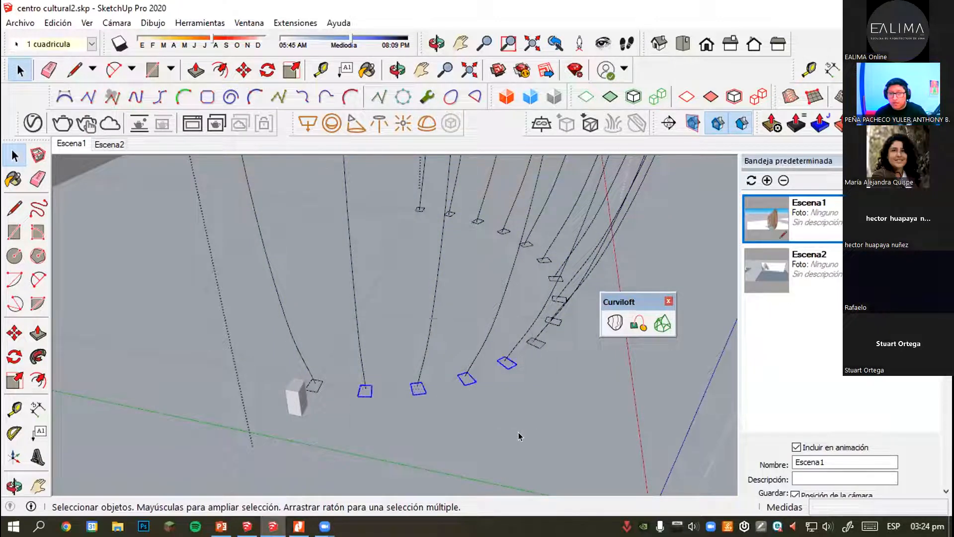
pyautogui.press('Delete')
# Rotate-copy the first rib's base profile around the ring's centre to the second rib and repeat the copy along the following ribs.
pyautogui.moveTo(328, 400); pyautogui.dragTo(328, 400)
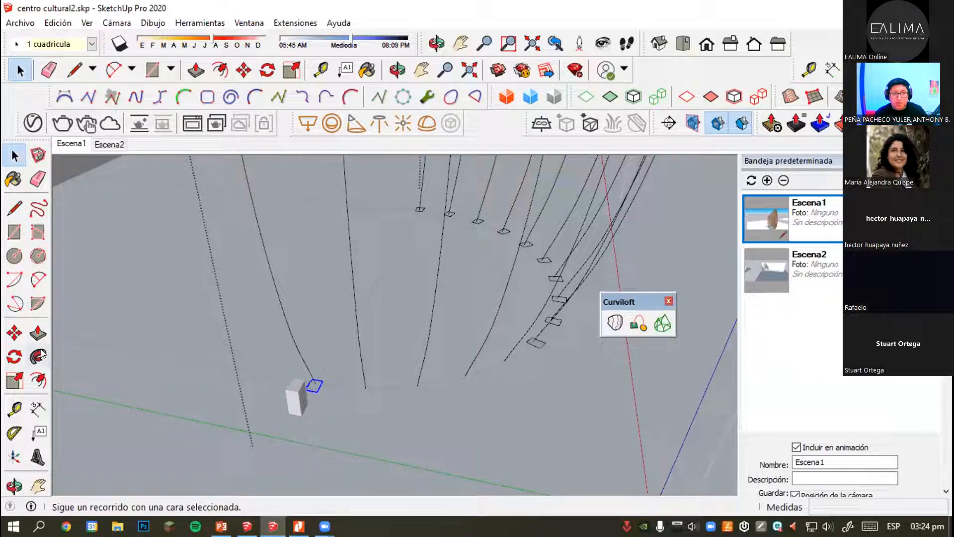
pyautogui.click(14, 356)
pyautogui.click(380, 274)
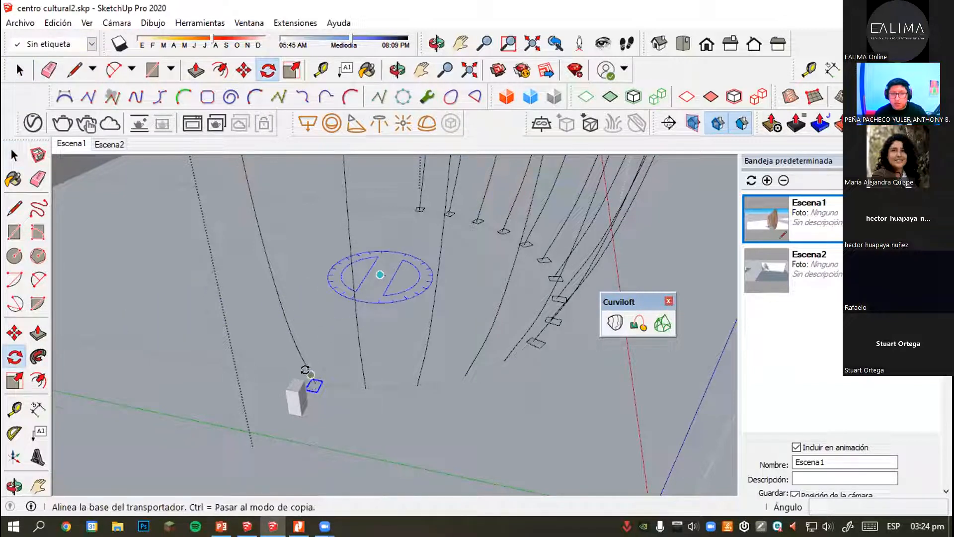
pyautogui.scroll(2, 305, 370)
pyautogui.scroll(1, 318, 384)
pyautogui.click(315, 383)
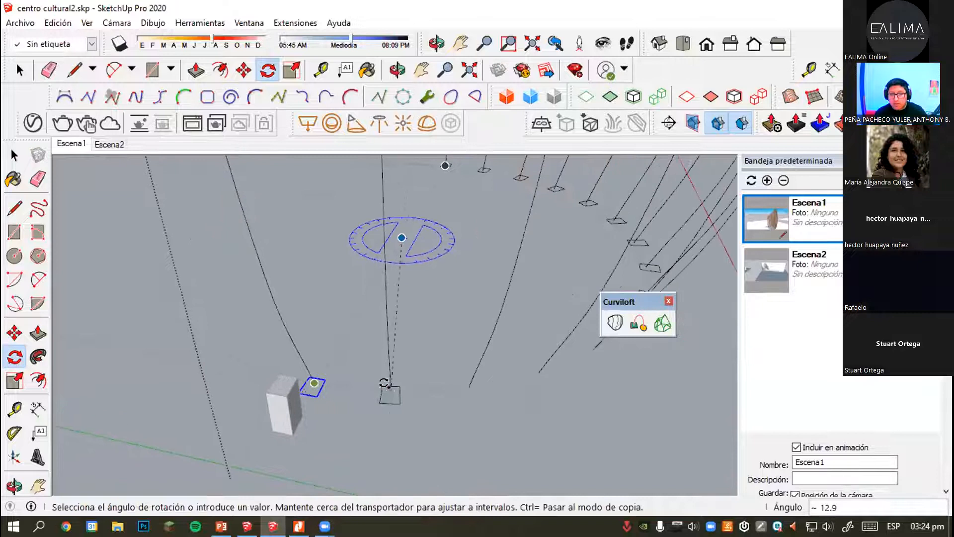
pyautogui.click(386, 384)
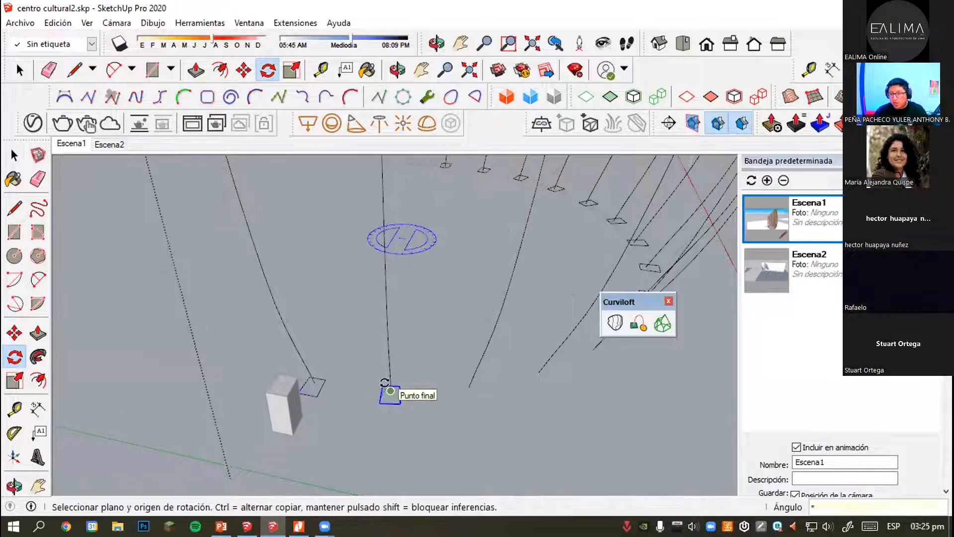
pyautogui.press('Return')
pyautogui.scroll(-3, 385, 384)
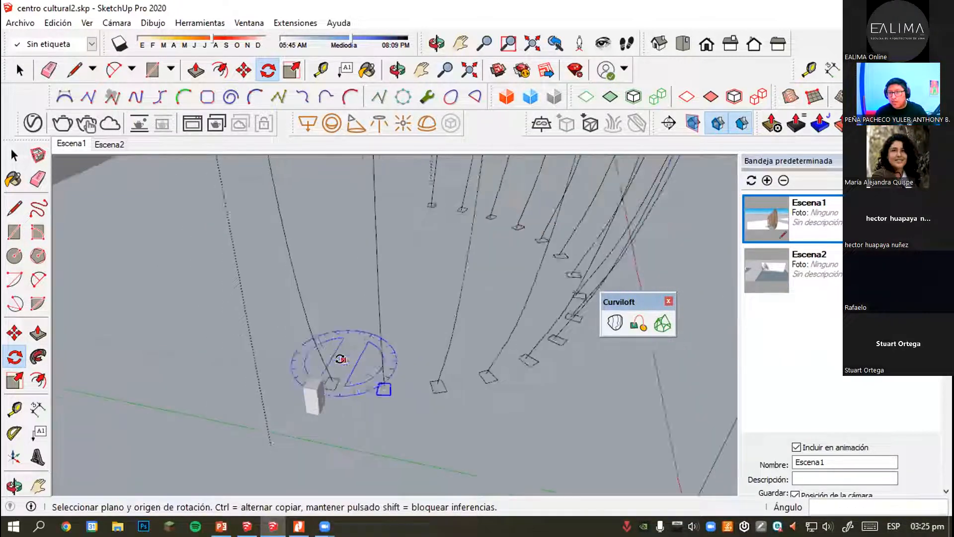
pyautogui.moveTo(339, 360); pyautogui.dragTo(528, 354, button='middle')
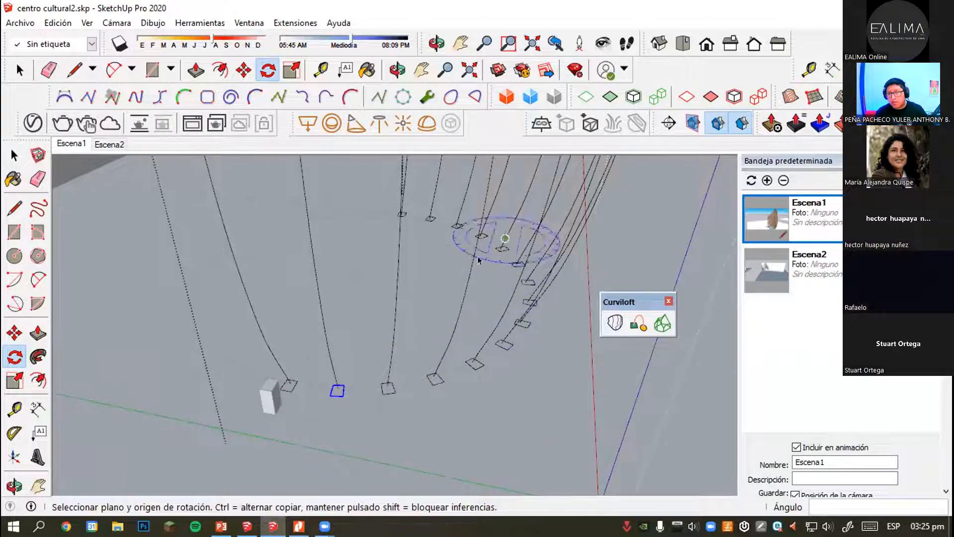
# Delete all base profiles from the second rib onward, keeping only the profile at the first rib.
pyautogui.press('space')
pyautogui.scroll(-2, 436, 280)
pyautogui.moveTo(521, 312); pyautogui.dragTo(541, 342)
pyautogui.scroll(2, 511, 334)
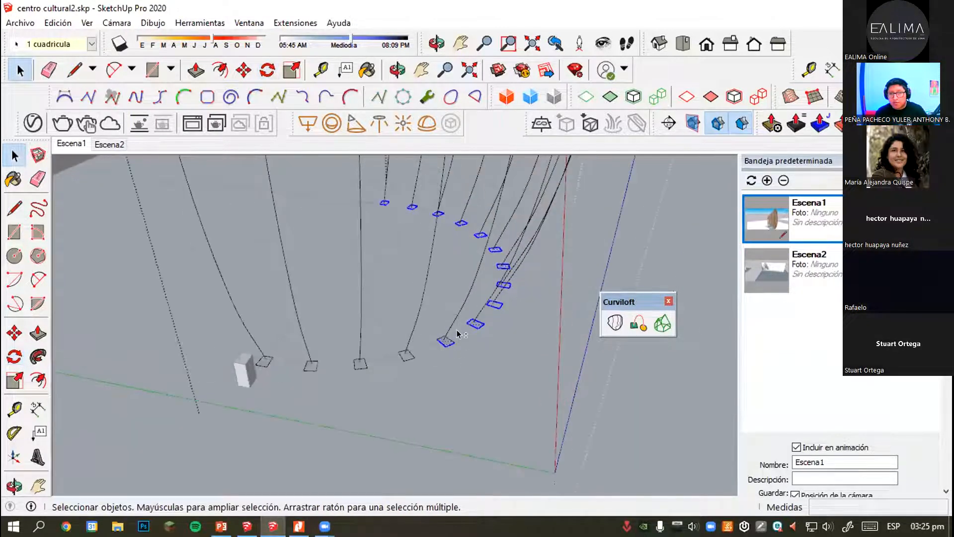
pyautogui.press('Delete')
pyautogui.moveTo(418, 301); pyautogui.dragTo(491, 371)
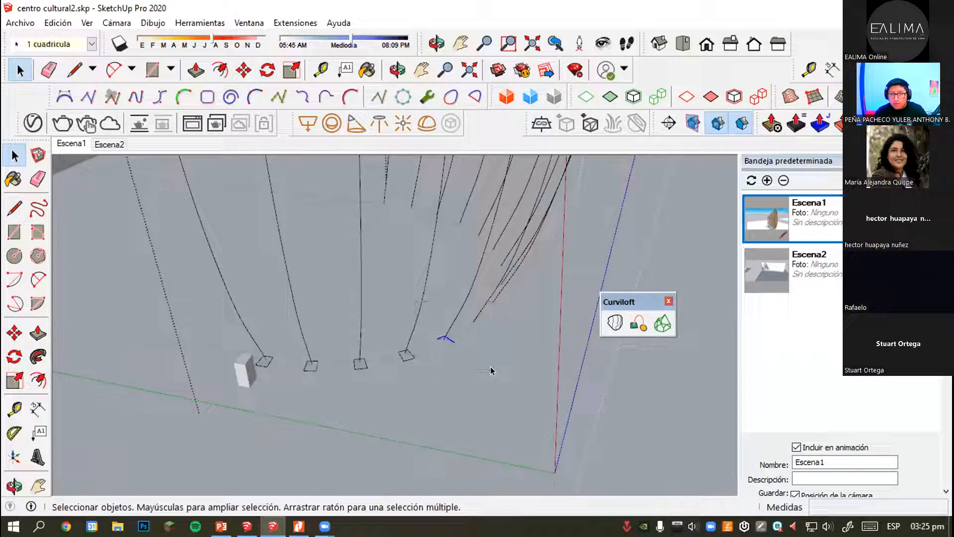
pyautogui.moveTo(443, 414); pyautogui.dragTo(455, 396)
pyautogui.press('Delete')
# Rotate-copy the first rib's base profile around the ring's centre to the second rib and repeat it as a *10 array.
pyautogui.moveTo(246, 329); pyautogui.dragTo(356, 422)
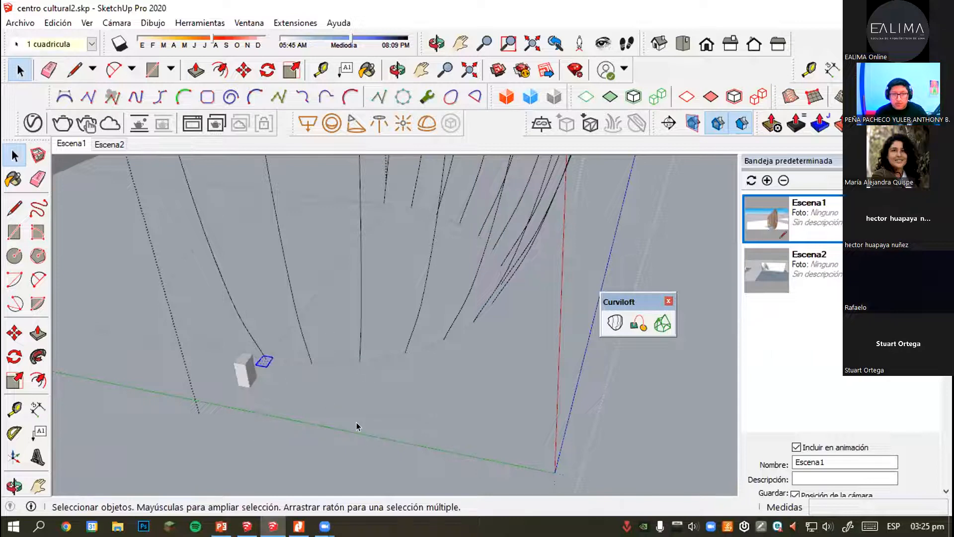
pyautogui.click(13, 357)
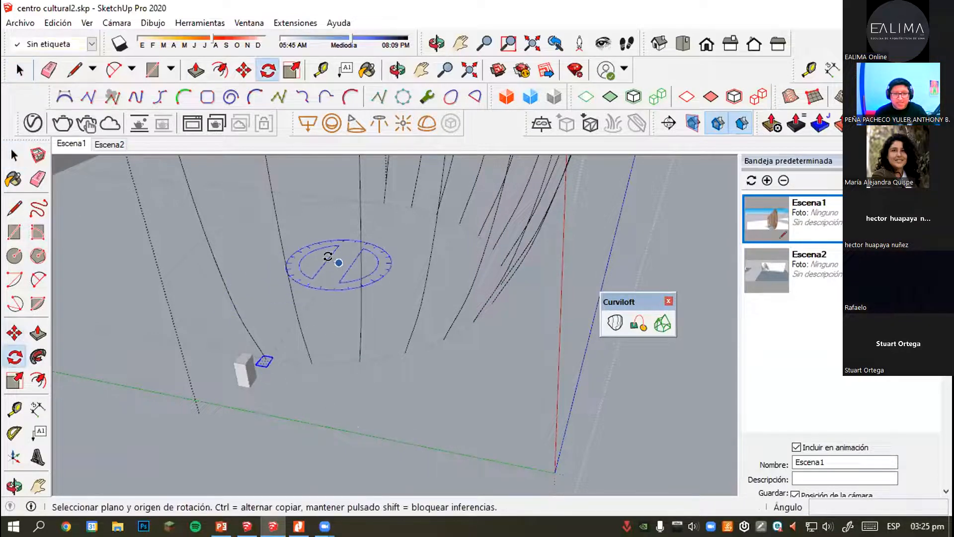
pyautogui.click(339, 263)
pyautogui.scroll(5, 264, 378)
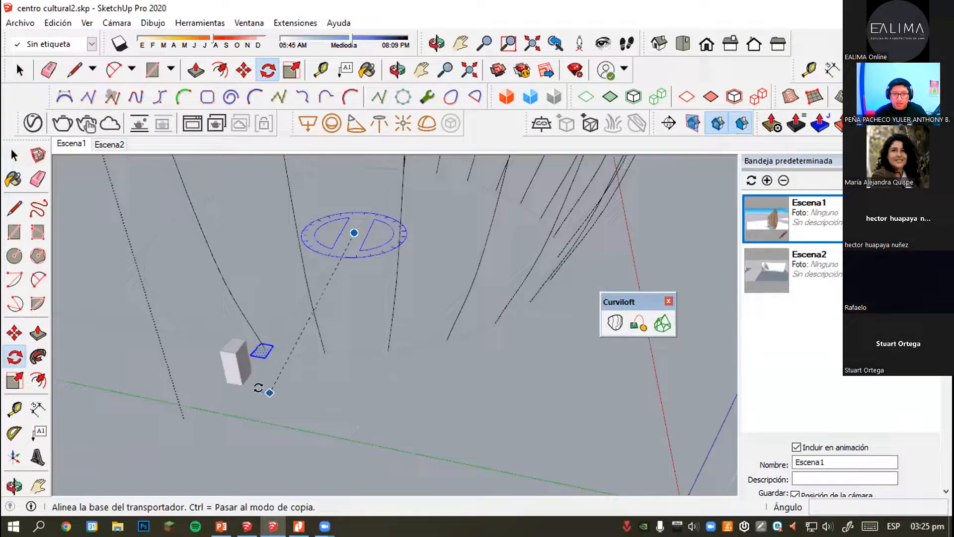
pyautogui.click(262, 336)
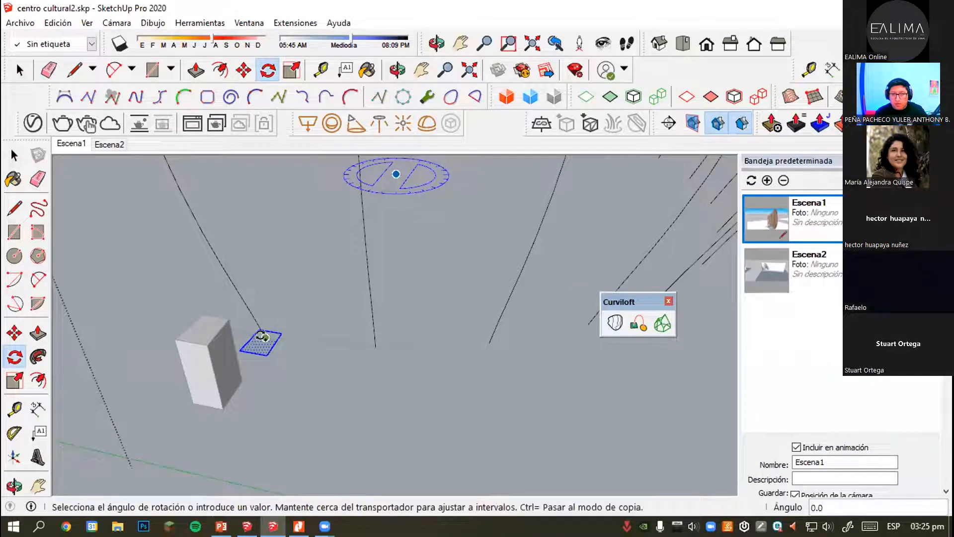
pyautogui.click(376, 341)
pyautogui.scroll(-5, 343, 376)
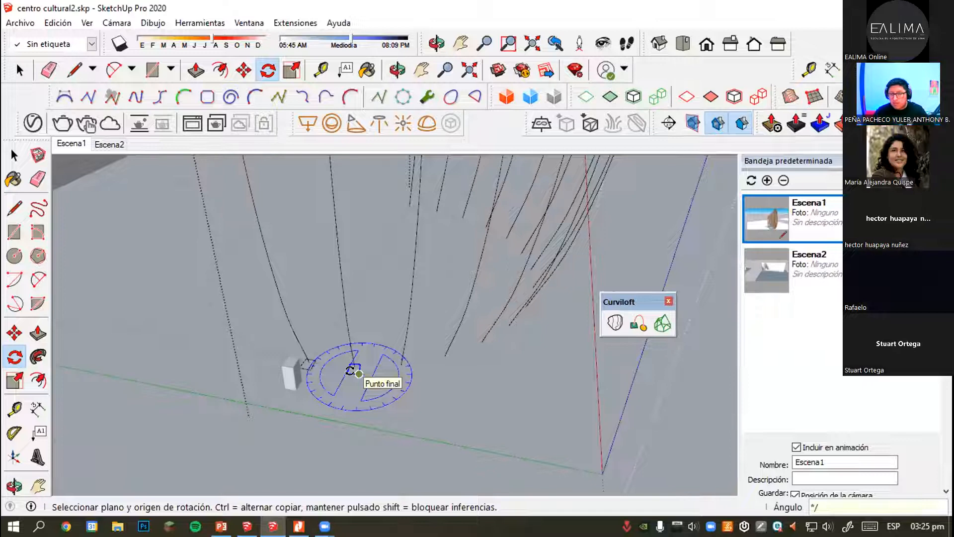
pyautogui.write('*10')
pyautogui.press('Return')
pyautogui.scroll(-2, 352, 372)
pyautogui.scroll(-2, 318, 407)
pyautogui.press('space')
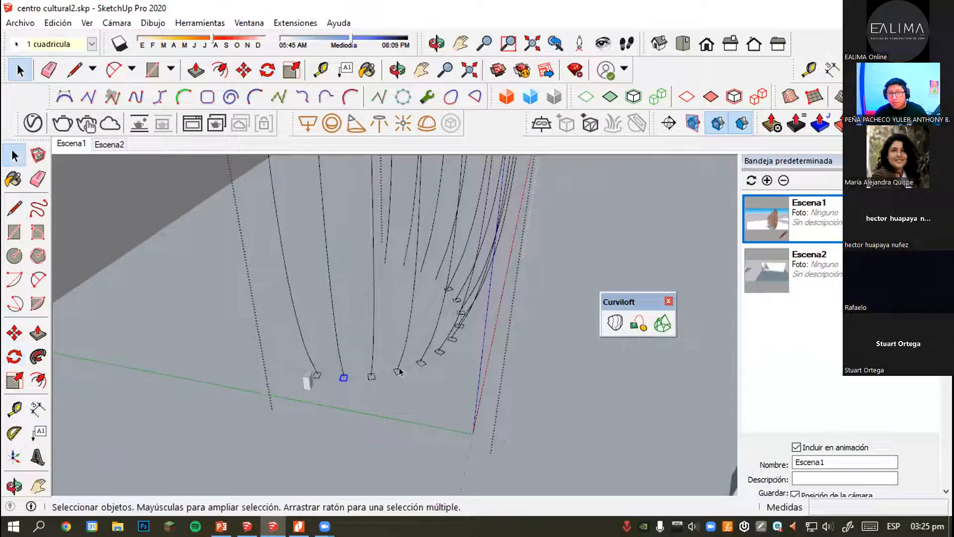
# Sweep the base profile along the first rib's curve with Follow Me.
pyautogui.scroll(2, 406, 350)
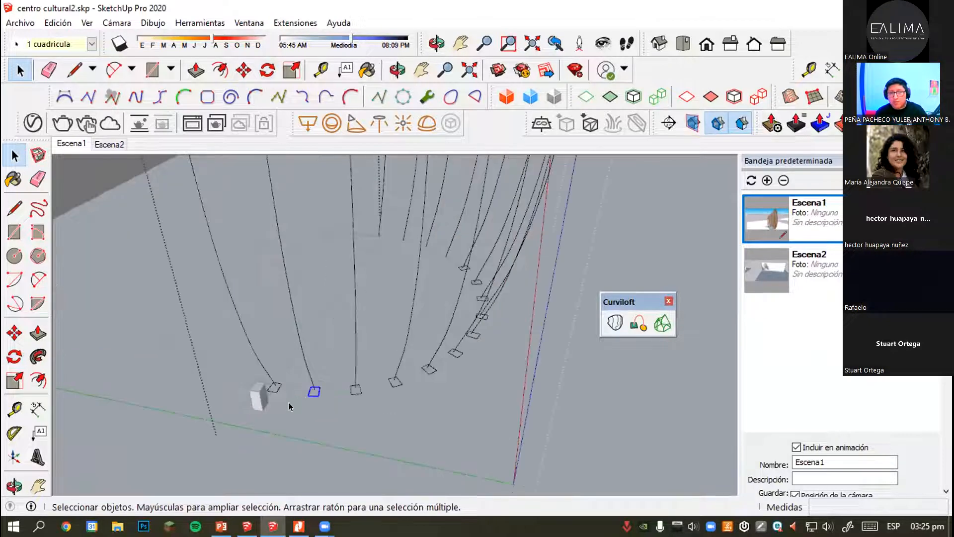
pyautogui.scroll(2, 268, 380)
pyautogui.click(238, 332)
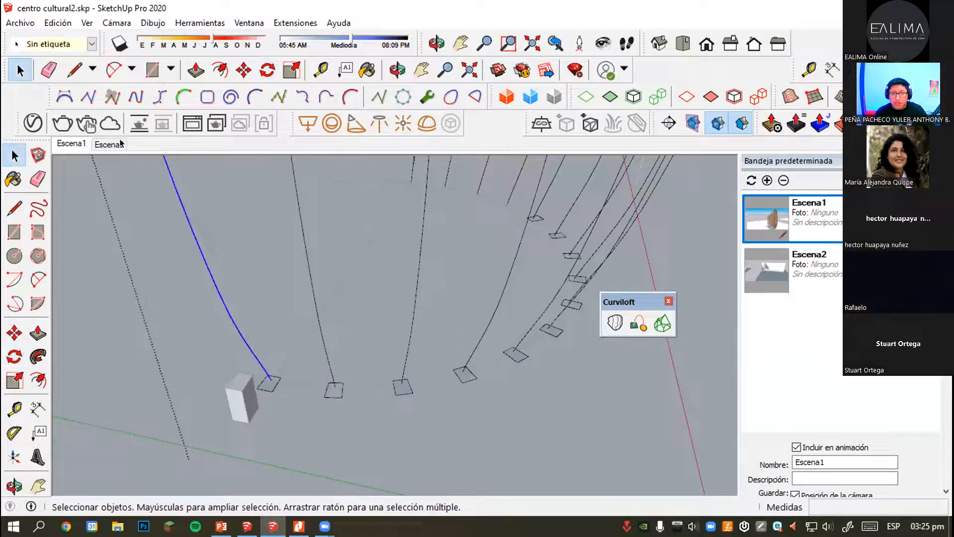
pyautogui.click(38, 357)
pyautogui.moveTo(263, 383); pyautogui.dragTo(334, 425)
pyautogui.scroll(-5, 330, 424)
pyautogui.moveTo(328, 423); pyautogui.dragTo(289, 348, button='middle')
pyautogui.press('space')
pyautogui.scroll(3, 296, 259)
# Examine the neighbouring tower stages, especially the swept ring tubes and how they end near the base circle.
pyautogui.scroll(-6, 300, 333)
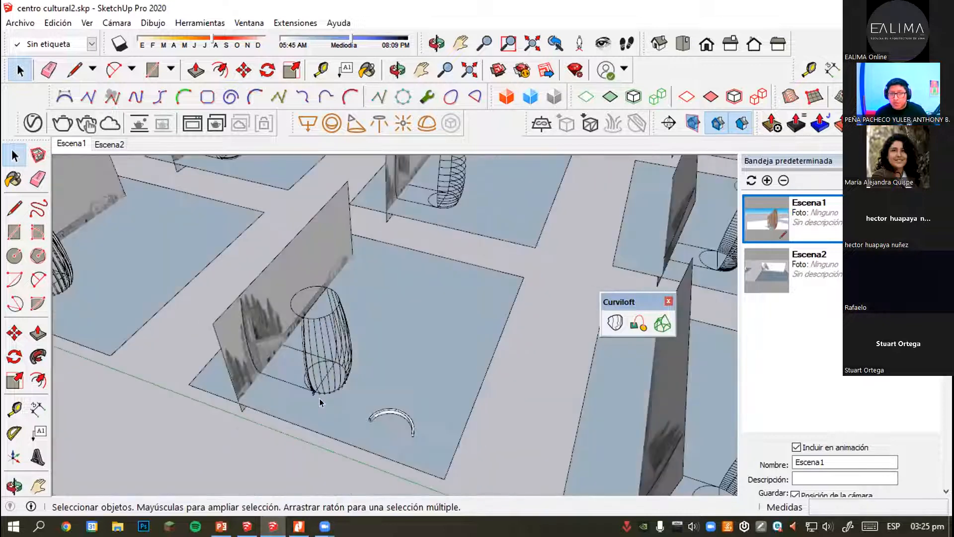
pyautogui.scroll(3, 323, 394)
pyautogui.scroll(-2, 329, 357)
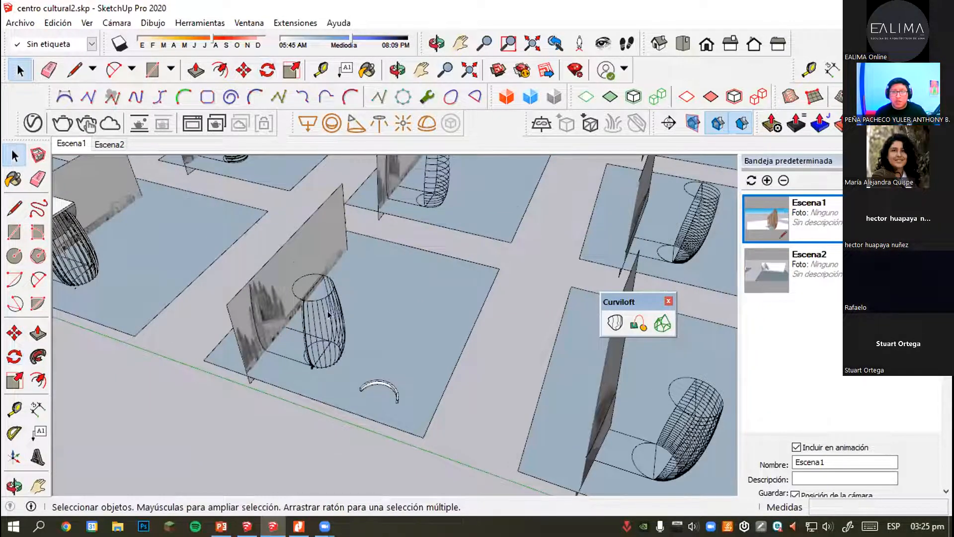
pyautogui.moveTo(328, 314); pyautogui.dragTo(318, 298, button='middle')
pyautogui.scroll(3, 318, 309)
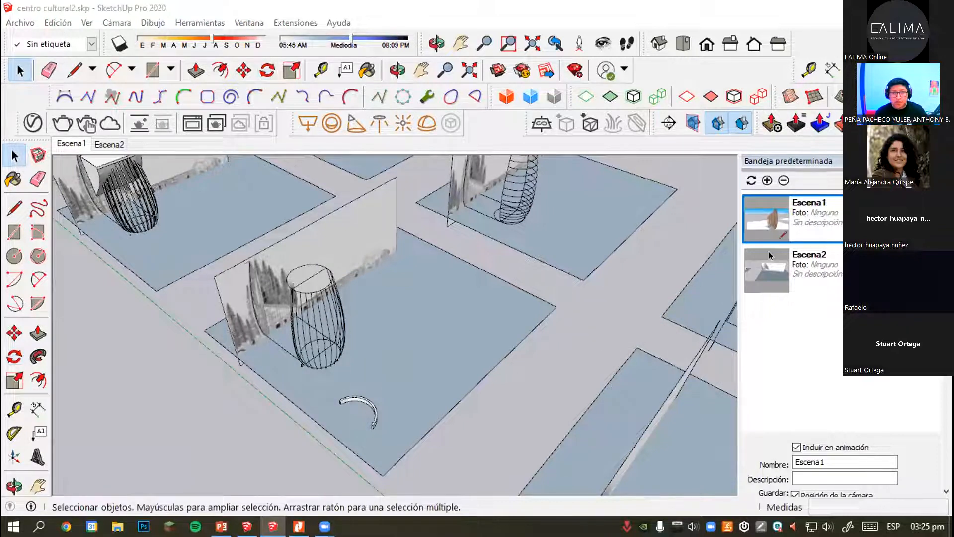
pyautogui.scroll(-3, 448, 298)
pyautogui.keyDown('shift'); pyautogui.moveTo(497, 308); pyautogui.dragTo(383, 233, button='middle'); pyautogui.keyUp('shift')
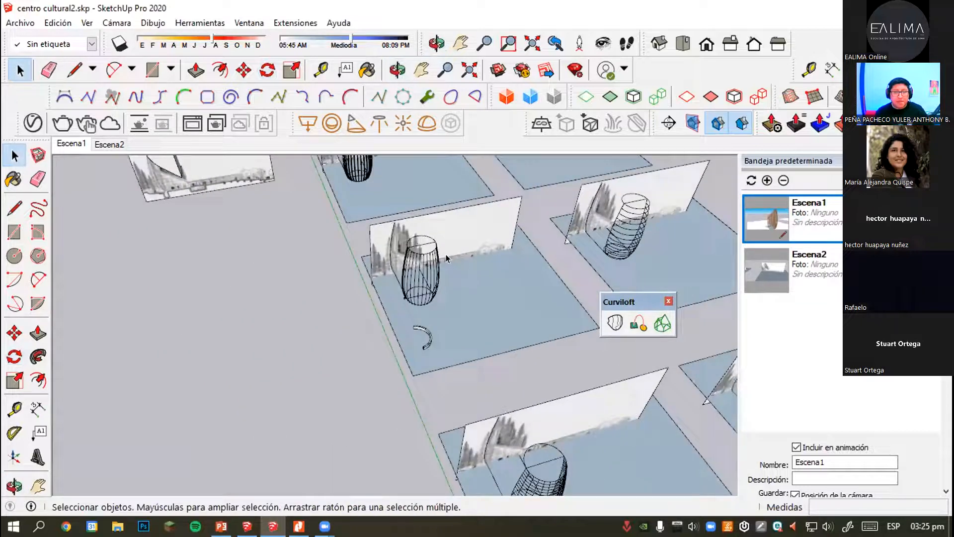
pyautogui.scroll(5, 376, 347)
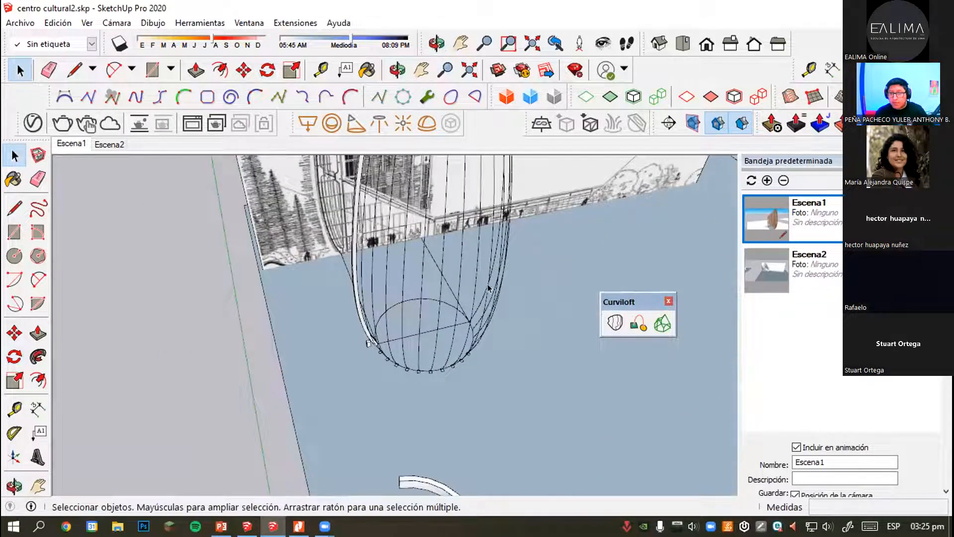
pyautogui.scroll(-5, 488, 288)
pyautogui.moveTo(427, 398); pyautogui.dragTo(266, 397, button='middle')
pyautogui.scroll(6, 445, 292)
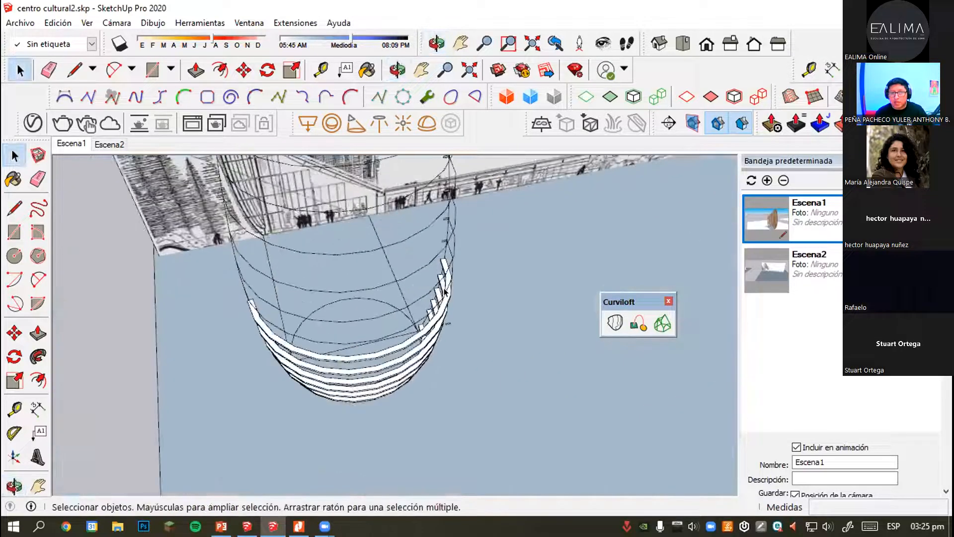
pyautogui.moveTo(445, 292); pyautogui.dragTo(434, 385, button='middle')
pyautogui.scroll(8, 435, 386)
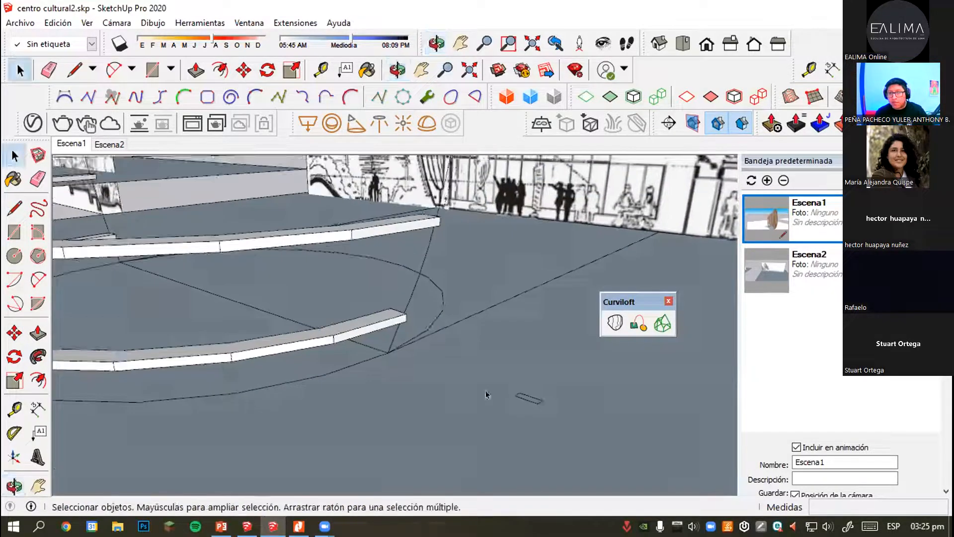
pyautogui.scroll(3, 380, 348)
pyautogui.click(377, 311)
pyautogui.moveTo(378, 311); pyautogui.dragTo(320, 300, button='middle')
pyautogui.scroll(-8, 354, 290)
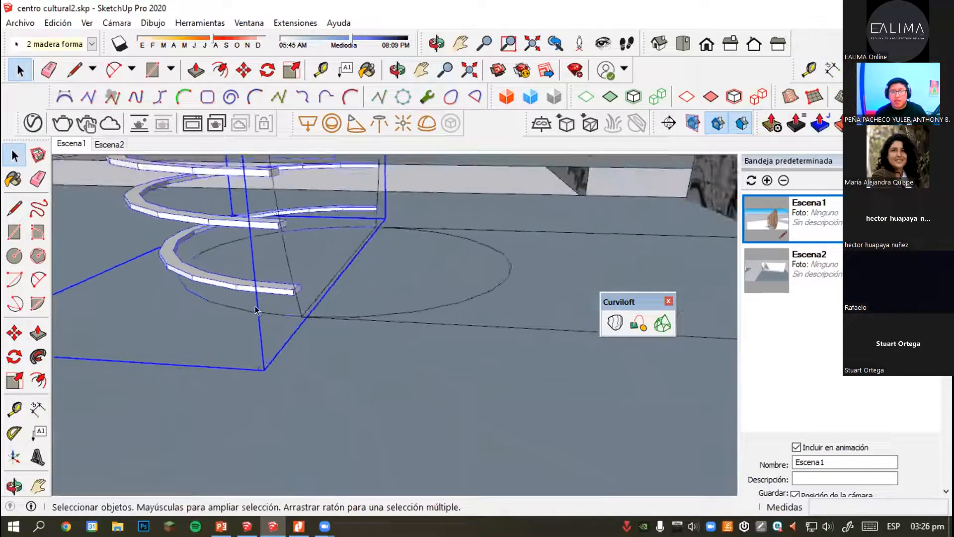
pyautogui.scroll(-3, 185, 246)
pyautogui.moveTo(189, 249); pyautogui.dragTo(306, 369, button='middle')
# Examine the curved cutting solid over the vertical rib tubes and compare its profile with the separate section drawing.
pyautogui.scroll(-7, 297, 341)
pyautogui.moveTo(241, 303); pyautogui.dragTo(354, 271, button='middle')
pyautogui.scroll(5, 418, 333)
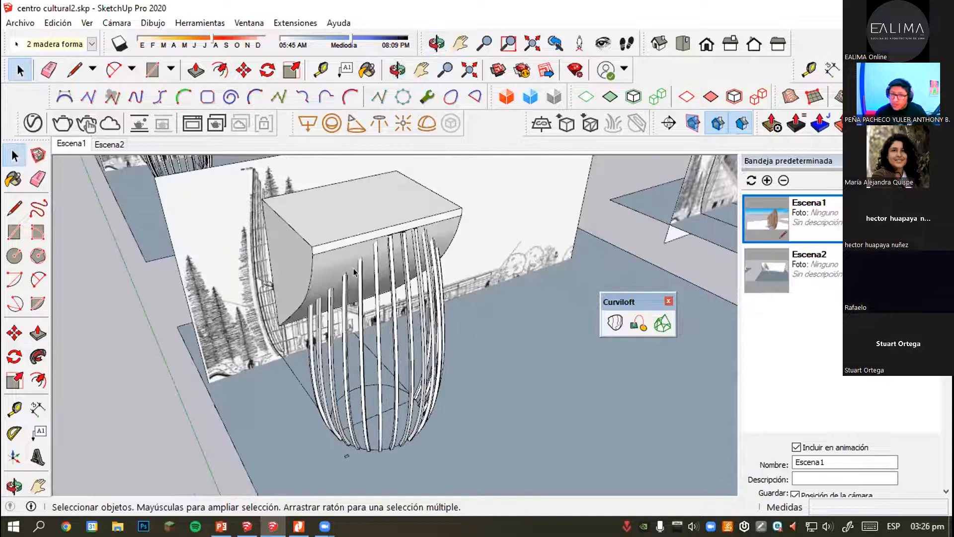
pyautogui.click(345, 240)
pyautogui.moveTo(345, 240); pyautogui.dragTo(365, 195, button='middle')
pyautogui.moveTo(312, 253); pyautogui.dragTo(348, 233, button='middle')
pyautogui.scroll(-8, 377, 298)
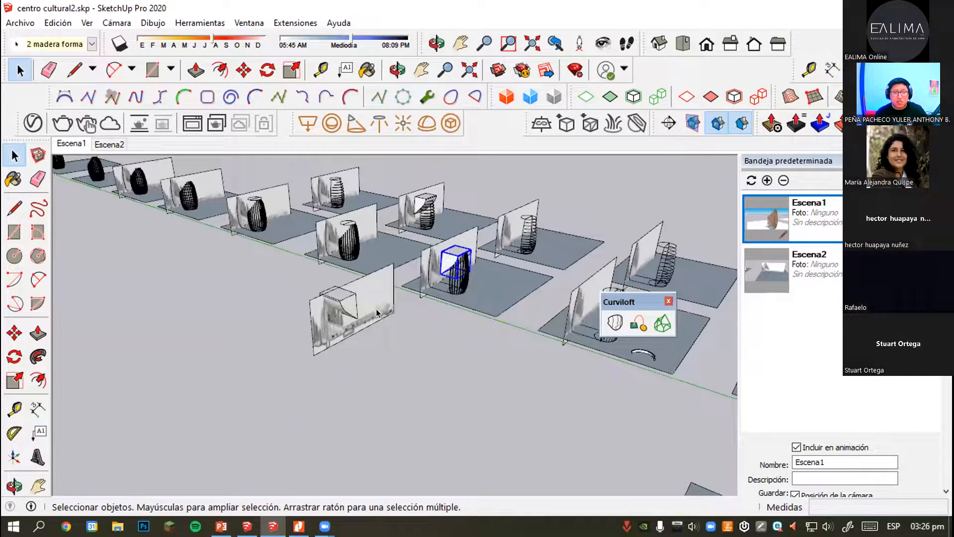
pyautogui.scroll(6, 348, 298)
pyautogui.moveTo(298, 318); pyautogui.dragTo(208, 237, button='middle')
pyautogui.scroll(5, 231, 216)
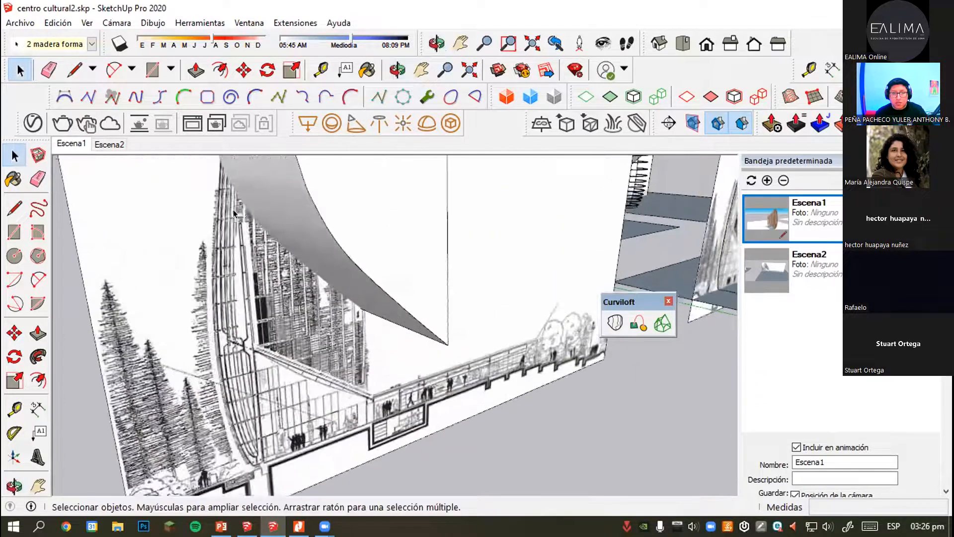
pyautogui.scroll(-3, 258, 268)
pyautogui.moveTo(258, 269)
pyautogui.mouseDown(button='middle')
pyautogui.moveTo(278, 258)
pyautogui.moveTo(196, 201)
pyautogui.mouseUp(button='middle')
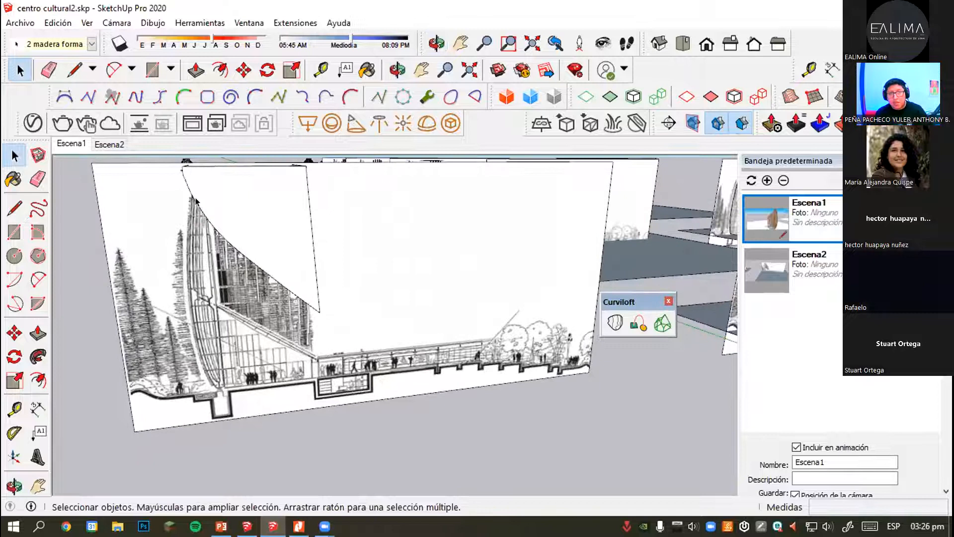
pyautogui.scroll(-1, 276, 254)
pyautogui.moveTo(277, 255)
pyautogui.mouseDown(button='middle')
pyautogui.moveTo(300, 279)
pyautogui.moveTo(232, 313)
pyautogui.moveTo(94, 329)
pyautogui.mouseUp(button='middle')
pyautogui.scroll(1, 300, 279)
pyautogui.scroll(-1, 267, 293)
pyautogui.scroll(-1, 267, 293)
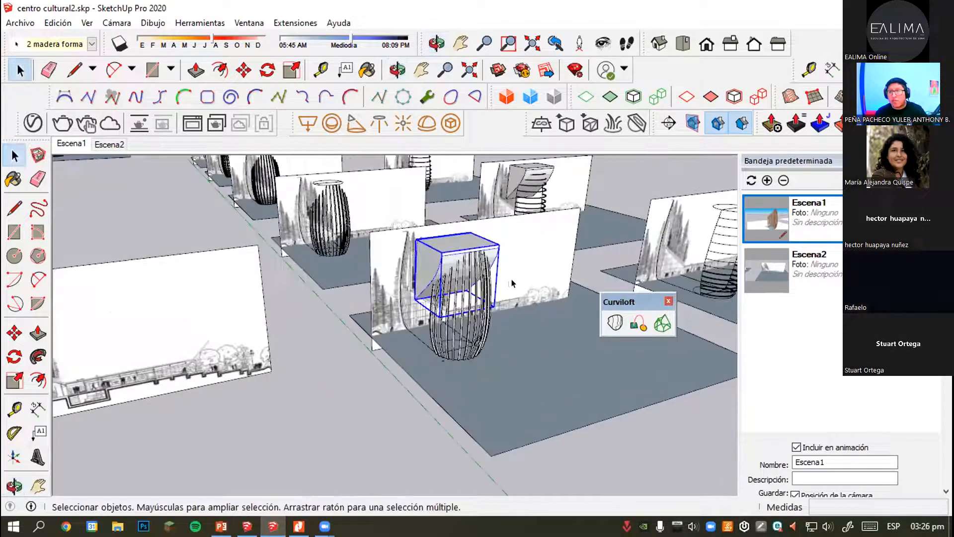
# Move the cutting solid horizontally about 1.65 m over the vertical rib tubes.
pyautogui.scroll(4, 512, 282)
pyautogui.moveTo(433, 287); pyautogui.dragTo(490, 293, button='middle')
pyautogui.moveTo(433, 235); pyautogui.dragTo(266, 249, button='middle')
pyautogui.scroll(1, 430, 263)
pyautogui.moveTo(430, 263); pyautogui.dragTo(508, 243, button='middle')
pyautogui.scroll(-1, 508, 243)
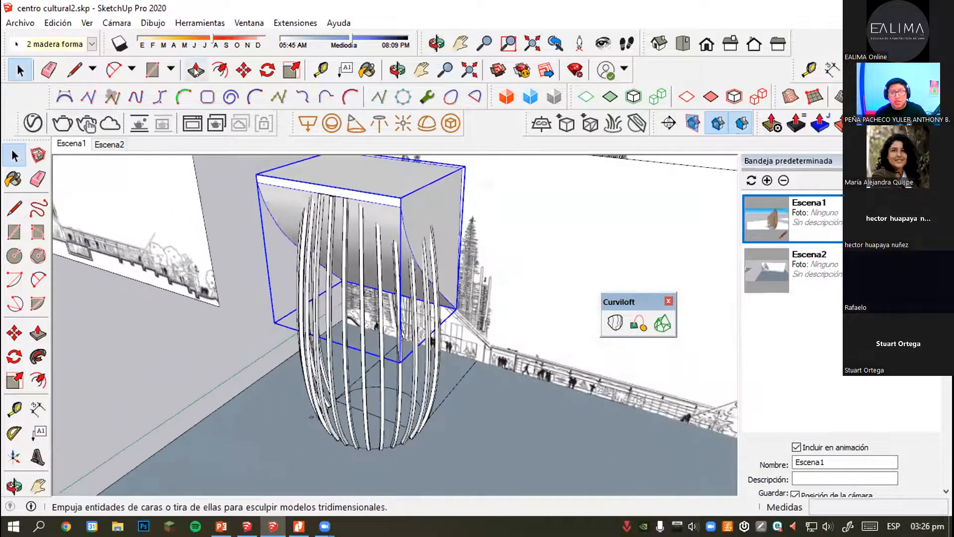
pyautogui.click(243, 71)
pyautogui.click(280, 446)
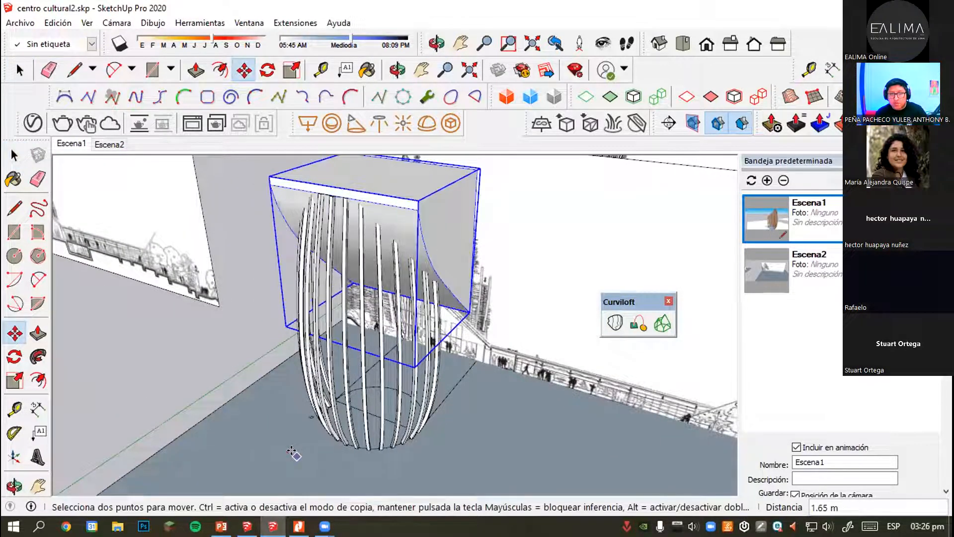
pyautogui.click(295, 452)
pyautogui.moveTo(330, 384); pyautogui.dragTo(556, 354, button='middle')
pyautogui.scroll(2, 490, 308)
# Open the cutting solid's group, extend its end face outward past the outermost ribs with Push/Pull, and leave the group.
pyautogui.press('space')
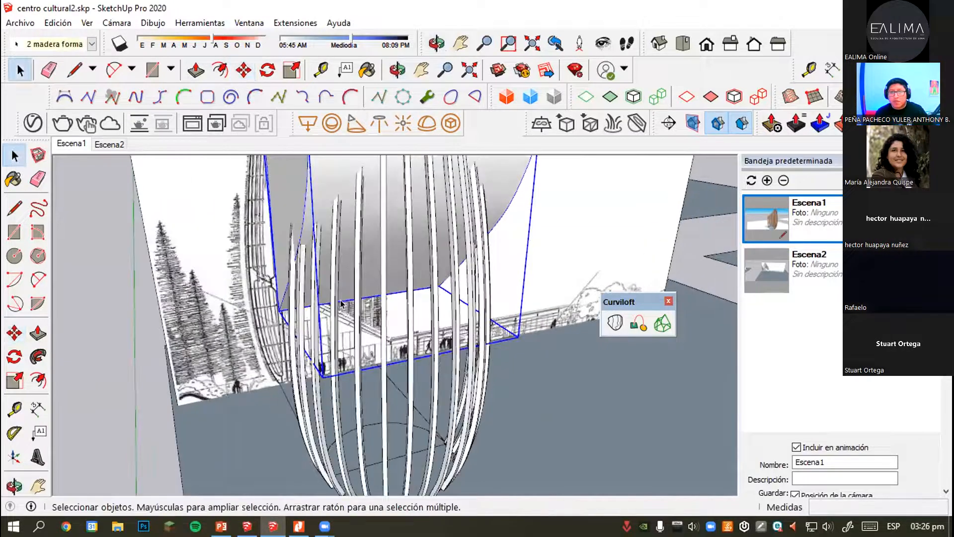
pyautogui.scroll(-1, 339, 302)
pyautogui.doubleClick(306, 215)
pyautogui.press('p')
pyautogui.click(302, 216)
pyautogui.click(280, 224)
pyautogui.press('space')
pyautogui.click(355, 314)
pyautogui.scroll(-3, 387, 321)
pyautogui.moveTo(388, 318); pyautogui.dragTo(447, 315, button='middle')
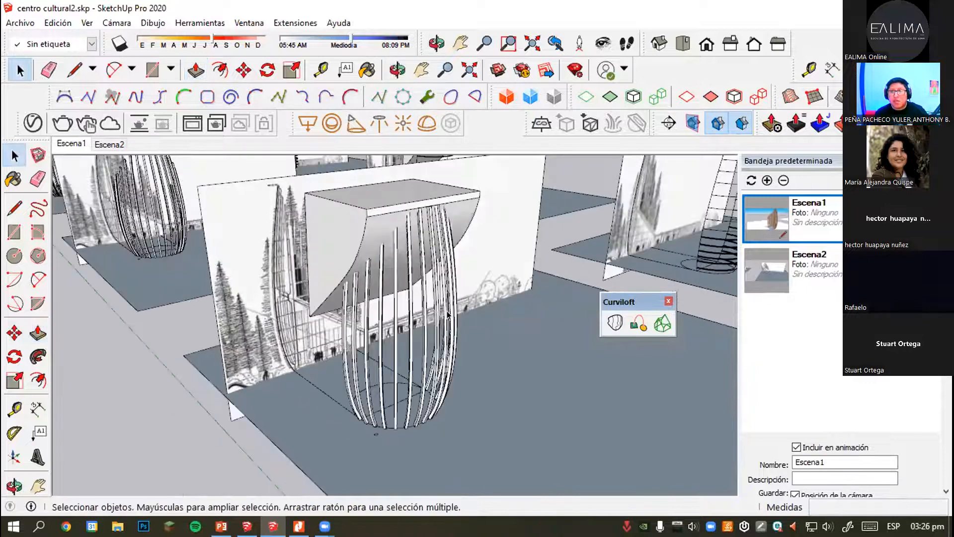
# Select the vertical rib tubes together with the curved cutting solid and display the Sólidos tool set in the workspace.
pyautogui.click(447, 314)
pyautogui.scroll(2, 443, 320)
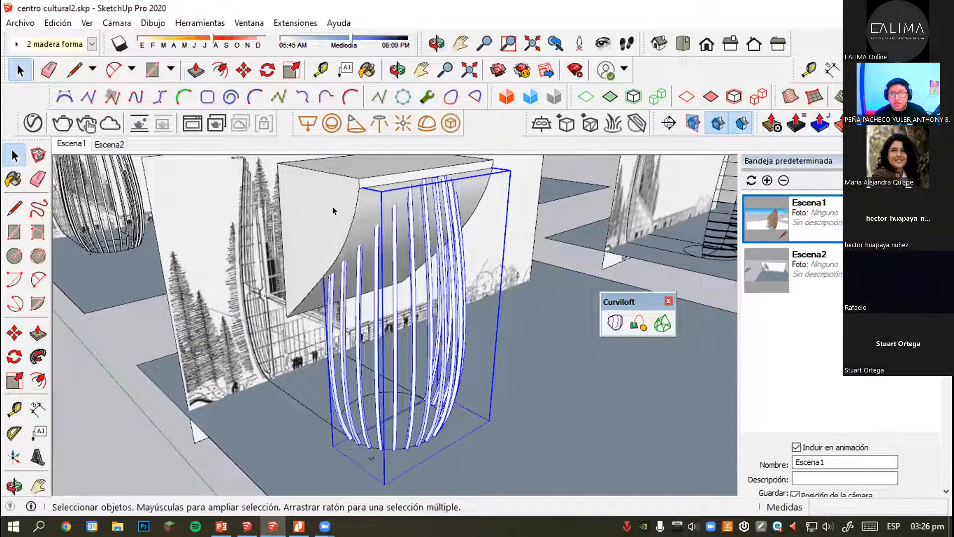
pyautogui.click(412, 288)
pyautogui.keyDown('shift'); pyautogui.click(430, 293); pyautogui.keyUp('shift')
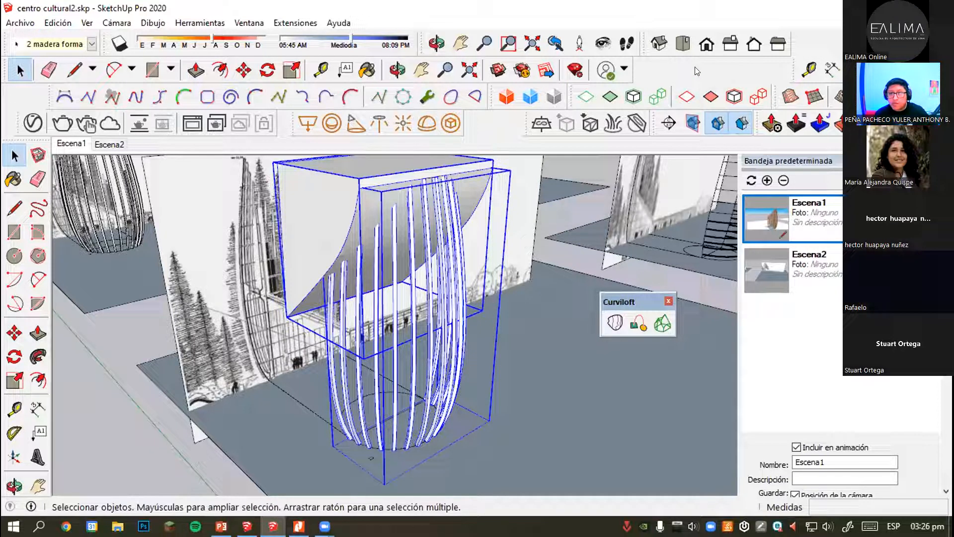
pyautogui.rightClick(667, 74)
pyautogui.scroll(-5, 721, 387)
pyautogui.scroll(-3, 723, 428)
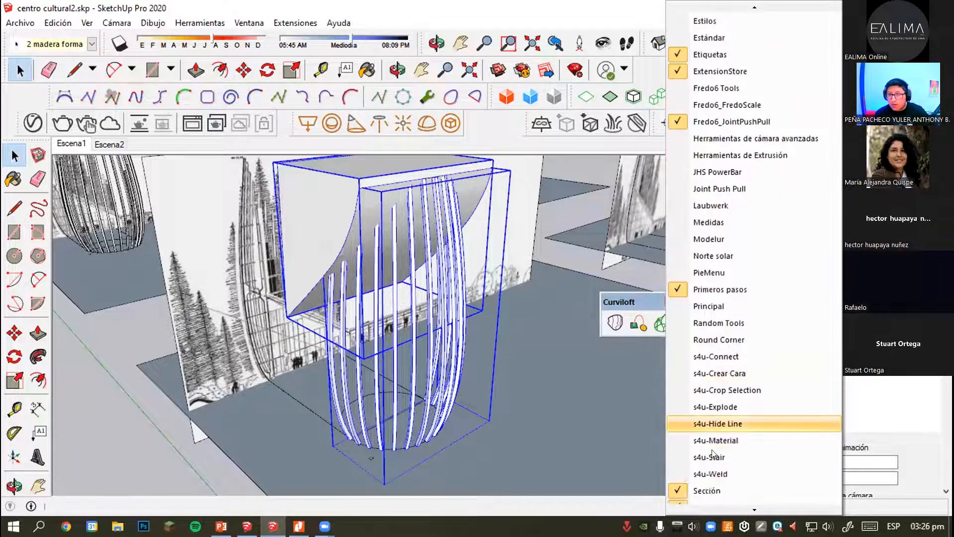
pyautogui.scroll(-1, 724, 447)
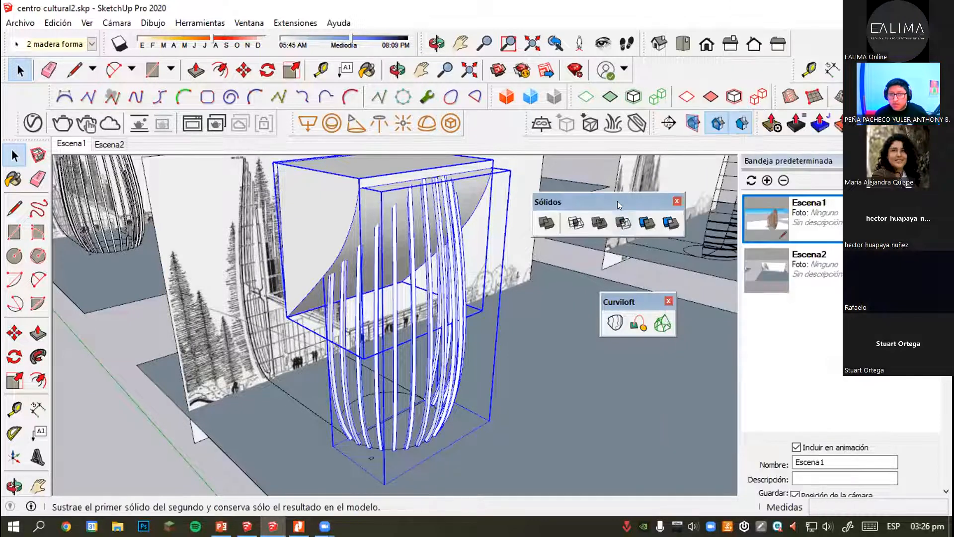
pyautogui.moveTo(613, 196); pyautogui.dragTo(622, 191)
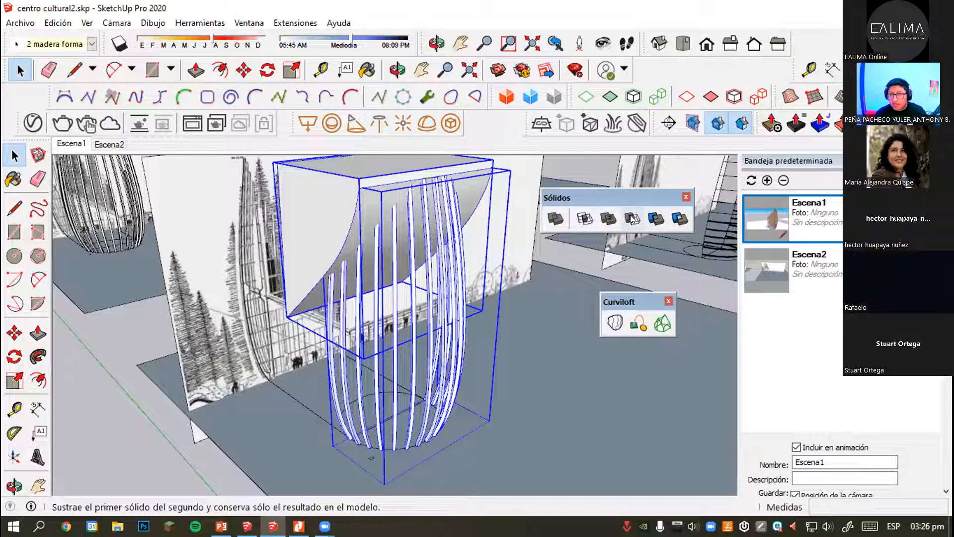
# Try to subtract the curved cutting solid from the vertical rib tubes, accepting the deselection of non-solid objects.
pyautogui.click(632, 219)
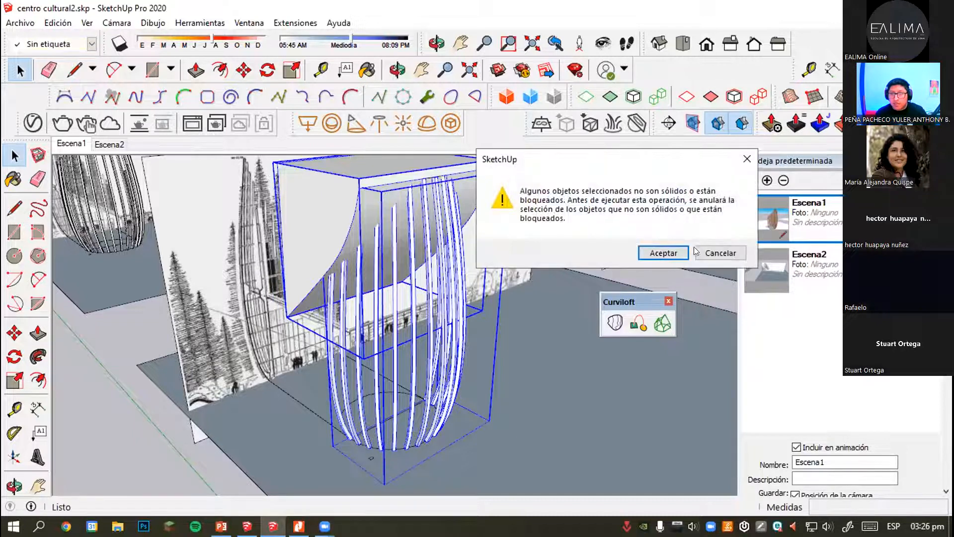
pyautogui.click(666, 254)
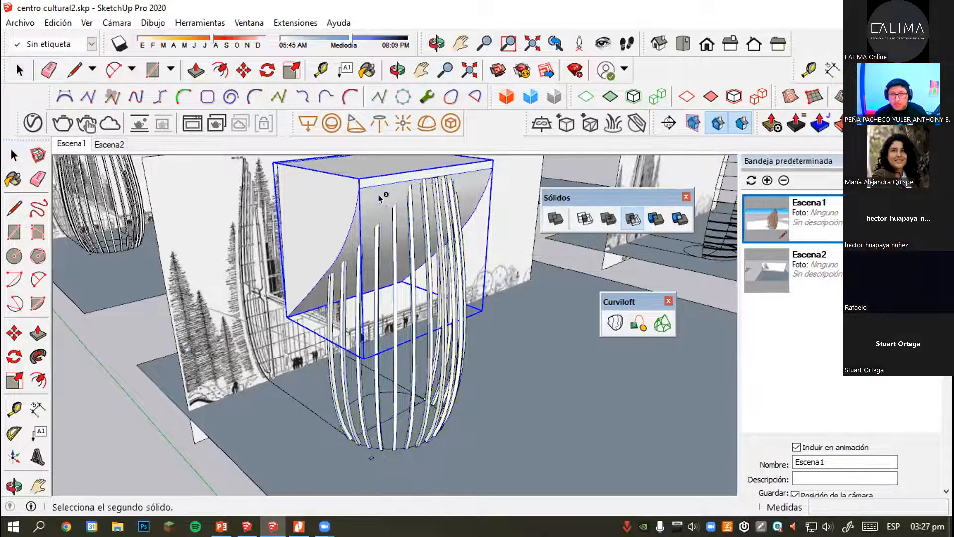
pyautogui.moveTo(384, 241); pyautogui.dragTo(412, 215, button='middle')
pyautogui.press('space')
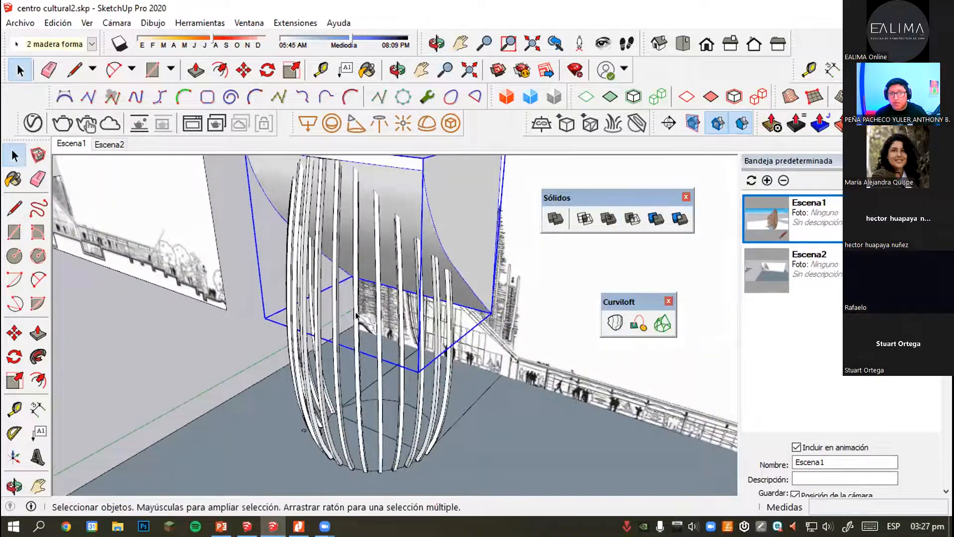
# Examine the neighbouring stage with trimmed vertical ribs, especially how their upper ends follow the curved cut.
pyautogui.scroll(-5, 356, 315)
pyautogui.moveTo(267, 311)
pyautogui.mouseDown(button='middle')
pyautogui.moveTo(447, 213)
pyautogui.moveTo(476, 264)
pyautogui.moveTo(489, 382)
pyautogui.moveTo(522, 373)
pyautogui.mouseUp(button='middle')
pyautogui.scroll(5, 469, 205)
pyautogui.scroll(3, 469, 205)
pyautogui.scroll(-2, 313, 404)
pyautogui.moveTo(313, 405); pyautogui.dragTo(547, 347, button='middle')
pyautogui.moveTo(169, 318)
pyautogui.mouseDown(button='middle')
pyautogui.moveTo(277, 314)
pyautogui.moveTo(251, 336)
pyautogui.mouseUp(button='middle')
pyautogui.scroll(6, 252, 336)
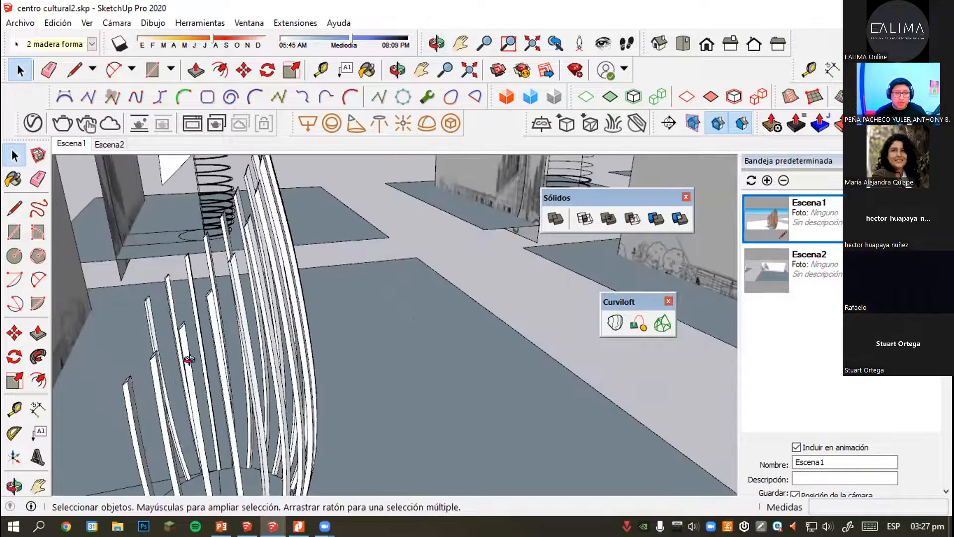
pyautogui.moveTo(364, 225); pyautogui.dragTo(300, 318, button='middle')
pyautogui.scroll(-8, 299, 318)
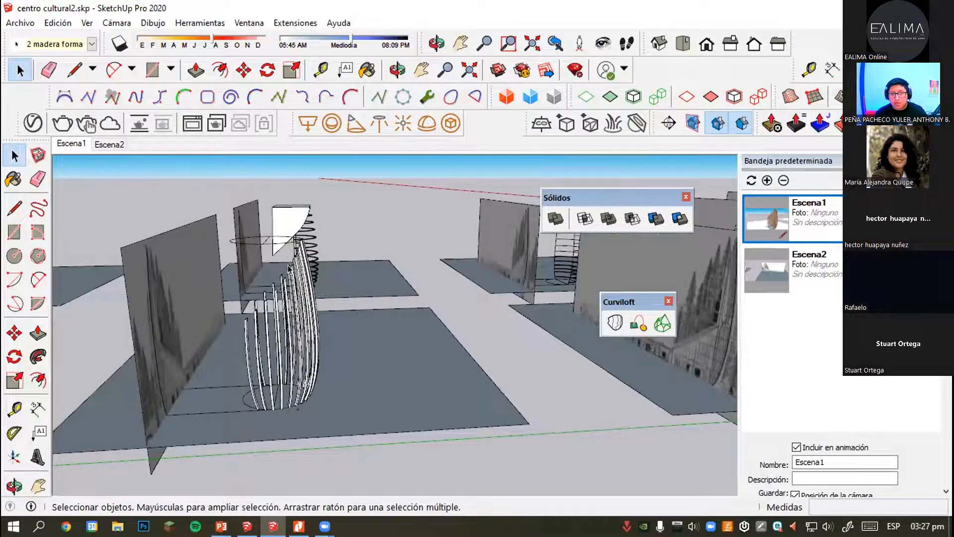
# Examine the ring tubes where they meet the curved cutting solid and compare them with the adjacent rib stage.
pyautogui.scroll(3, 258, 298)
pyautogui.moveTo(300, 209); pyautogui.dragTo(335, 221, button='middle')
pyautogui.scroll(5, 335, 221)
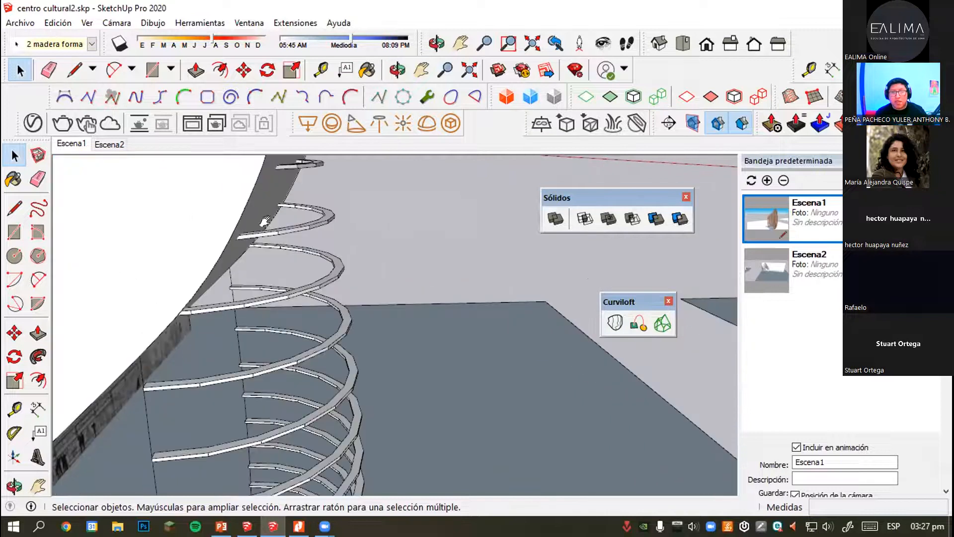
pyautogui.scroll(-10, 255, 264)
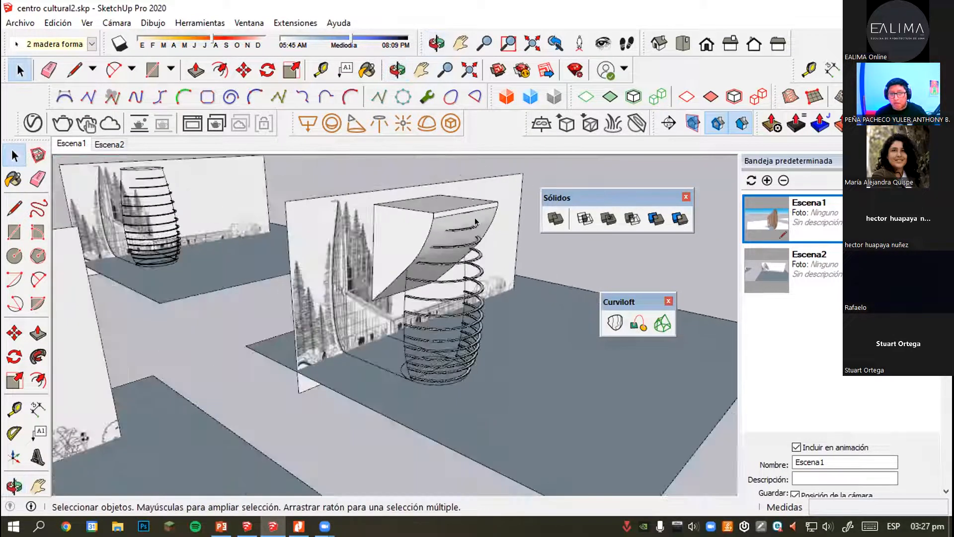
pyautogui.scroll(-3, 476, 221)
pyautogui.moveTo(404, 277); pyautogui.dragTo(518, 306, button='middle')
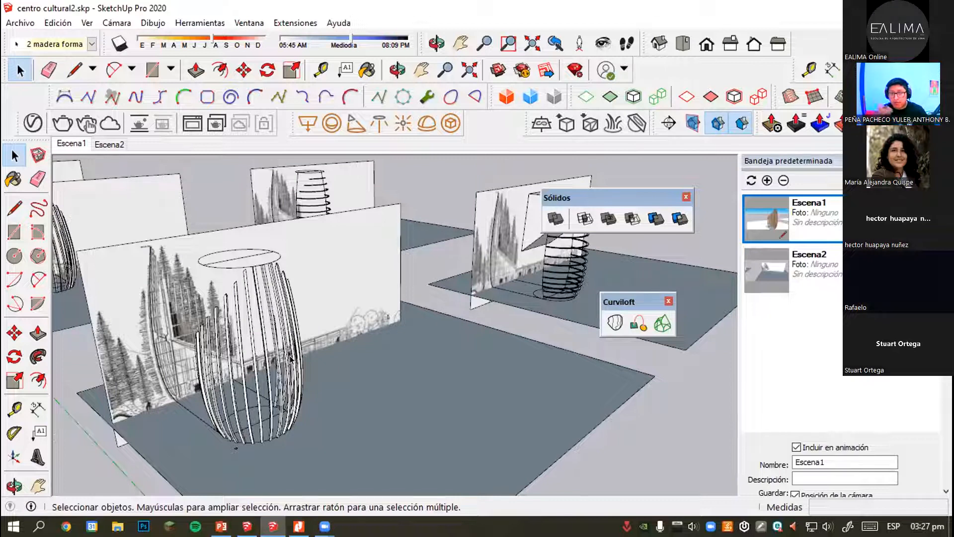
pyautogui.scroll(1, 291, 358)
pyautogui.scroll(-3, 530, 282)
# Inspect the tower stage that combines the trimmed vertical ribs and horizontal rings into one grid.
pyautogui.moveTo(343, 210)
pyautogui.keyDown('shift'); pyautogui.mouseDown(button='middle')
pyautogui.moveTo(392, 251)
pyautogui.moveTo(511, 206)
pyautogui.moveTo(509, 254)
pyautogui.moveTo(213, 258)
pyautogui.moveTo(328, 338)
pyautogui.moveTo(318, 393)
pyautogui.moveTo(338, 365)
pyautogui.moveTo(309, 280)
pyautogui.moveTo(293, 388)
pyautogui.moveTo(52, 411)
pyautogui.moveTo(612, 376)
pyautogui.moveTo(236, 363)
pyautogui.moveTo(155, 281)
pyautogui.mouseUp(button='middle'); pyautogui.keyUp('shift')
pyautogui.scroll(3, 404, 247)
pyautogui.scroll(-1, 398, 266)
pyautogui.scroll(5, 400, 239)
pyautogui.scroll(-6, 510, 254)
pyautogui.scroll(6, 453, 254)
pyautogui.scroll(-3, 431, 258)
pyautogui.scroll(5, 336, 337)
pyautogui.scroll(5, 318, 393)
pyautogui.scroll(-4, 230, 357)
pyautogui.scroll(4, 162, 282)
pyautogui.scroll(-4, 241, 299)
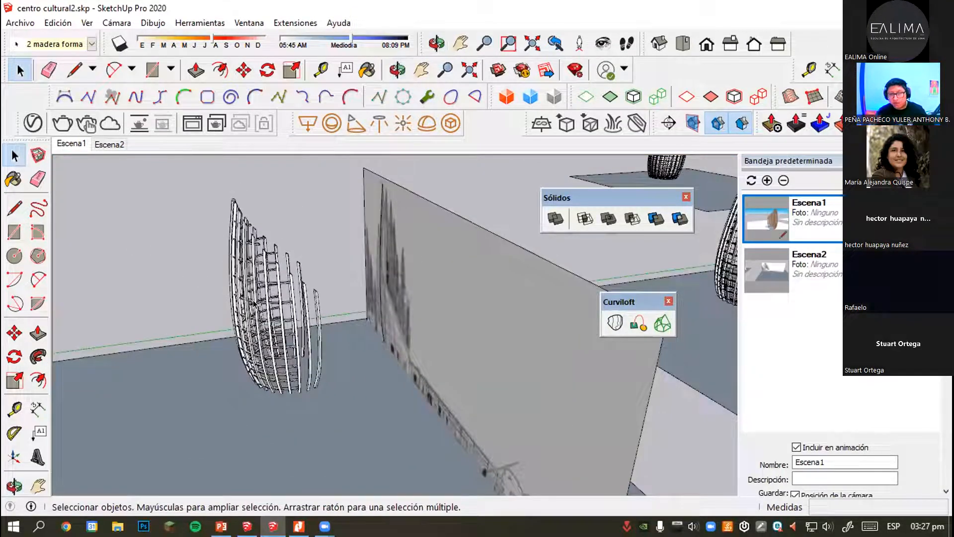
# Survey the rows of tower construction stages and find the alternative ones with the line grid and curved cutting solid.
pyautogui.moveTo(152, 325)
pyautogui.mouseDown(button='middle')
pyautogui.moveTo(578, 366)
pyautogui.moveTo(408, 266)
pyautogui.mouseUp(button='middle')
pyautogui.scroll(-4, 578, 366)
pyautogui.scroll(-4, 409, 266)
pyautogui.scroll(2, 478, 289)
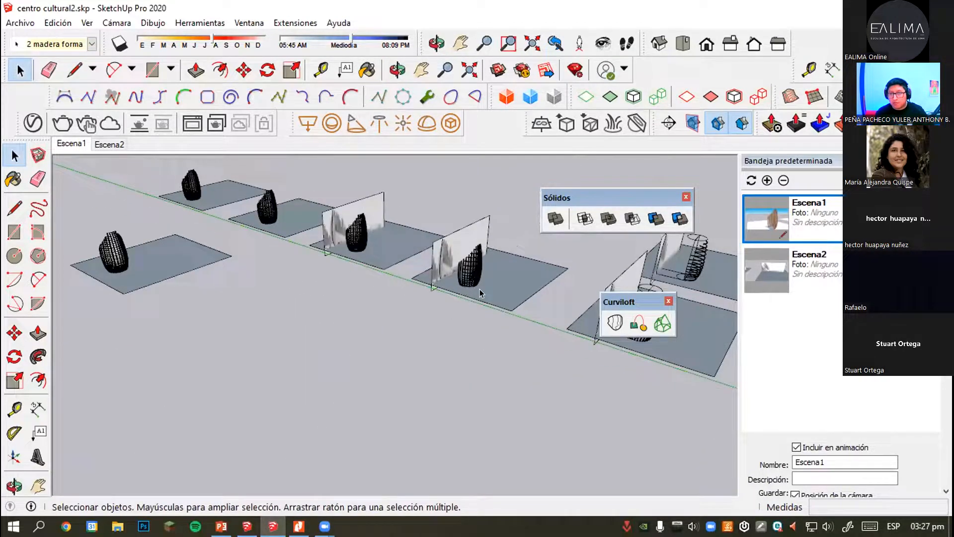
pyautogui.scroll(-2, 479, 289)
pyautogui.keyDown('shift'); pyautogui.moveTo(479, 289); pyautogui.dragTo(296, 195, button='middle'); pyautogui.keyUp('shift')
pyautogui.scroll(-3, 296, 195)
pyautogui.scroll(-4, 299, 193)
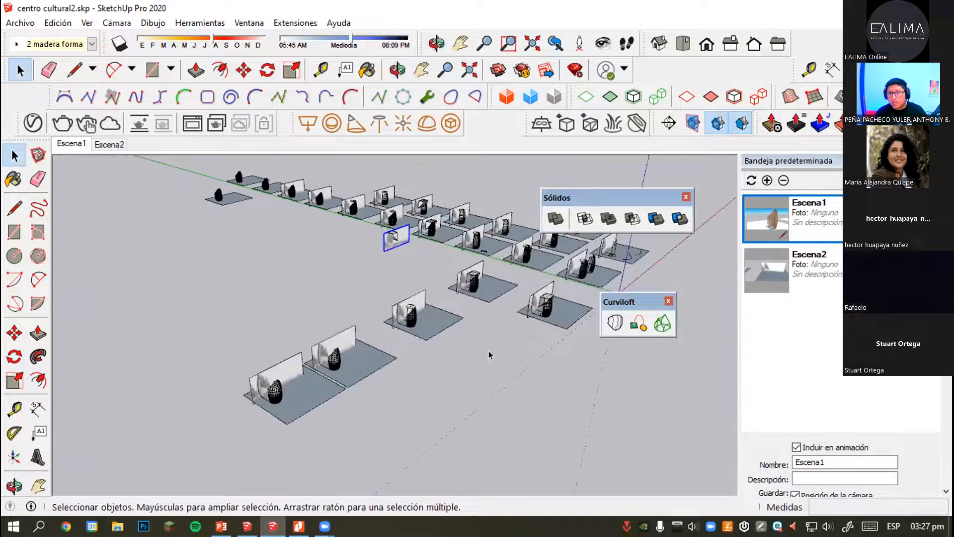
pyautogui.click(486, 346)
pyautogui.scroll(5, 409, 335)
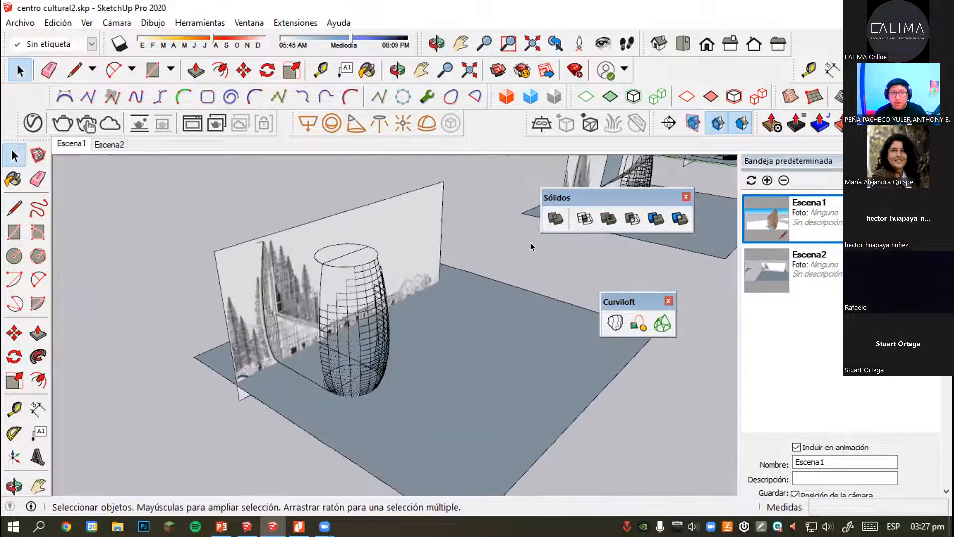
pyautogui.keyDown('shift'); pyautogui.moveTo(492, 239); pyautogui.dragTo(134, 406, button='middle'); pyautogui.keyUp('shift')
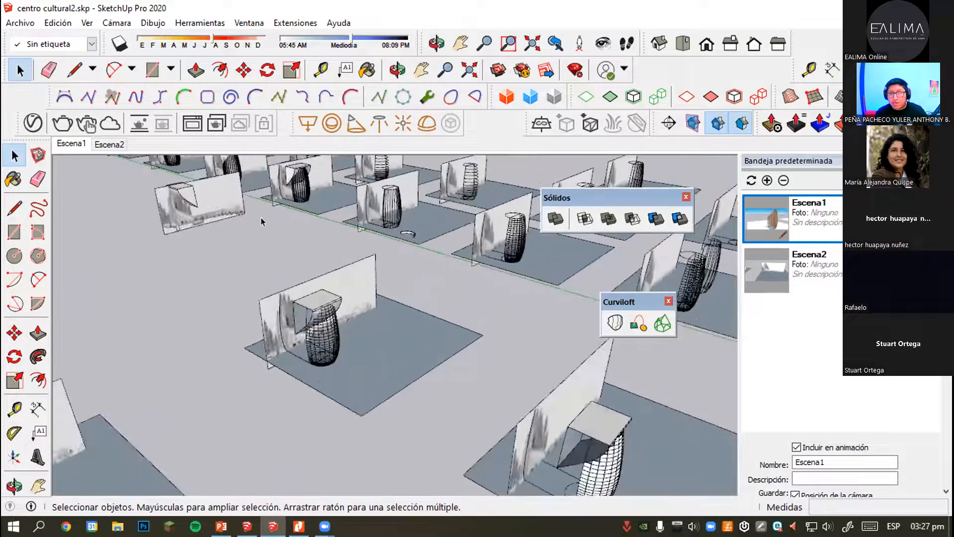
pyautogui.click(187, 194)
pyautogui.moveTo(377, 394); pyautogui.dragTo(577, 399, button='middle')
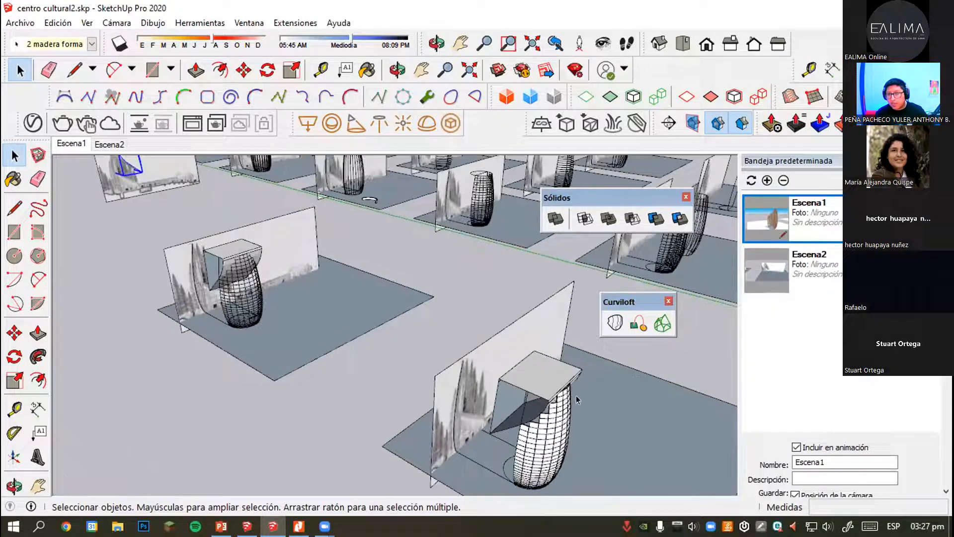
# Examine the line-grid tower stages with the overlapping cutting solid, then the thin tube grid with its stepped upper edge.
pyautogui.scroll(3, 275, 321)
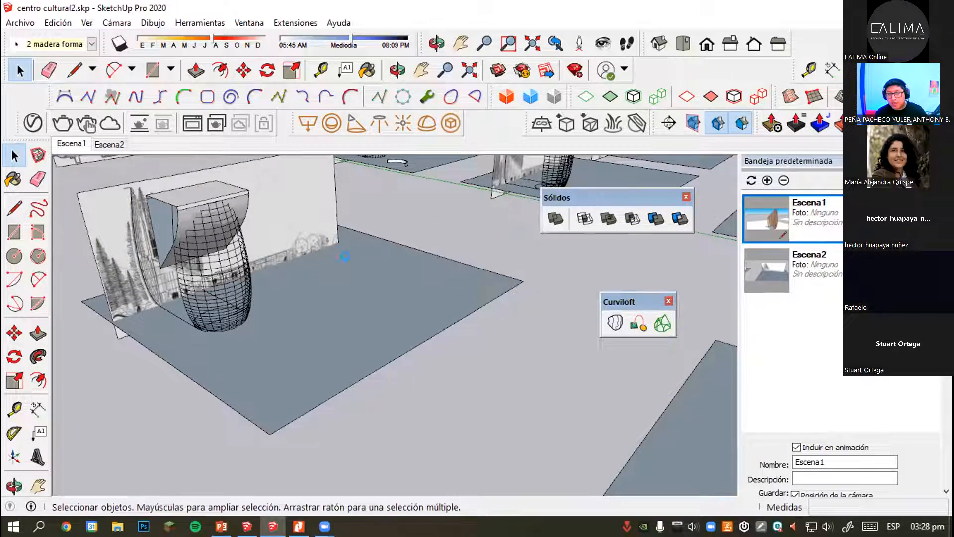
pyautogui.scroll(-5, 344, 256)
pyautogui.click(454, 351)
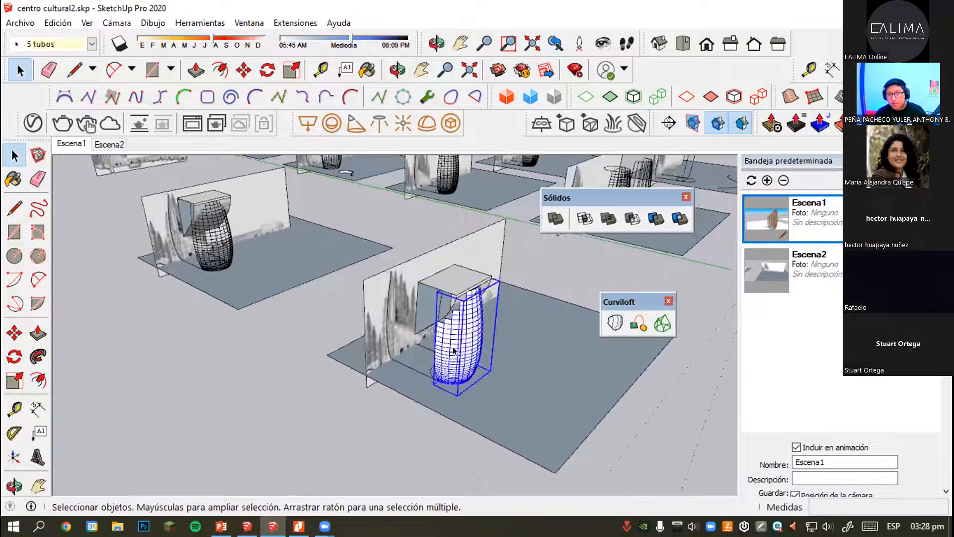
pyautogui.scroll(3, 453, 351)
pyautogui.scroll(3, 144, 199)
pyautogui.keyDown('shift'); pyautogui.moveTo(142, 198); pyautogui.dragTo(346, 318, button='middle'); pyautogui.keyUp('shift')
pyautogui.scroll(2, 290, 334)
pyautogui.click(310, 340)
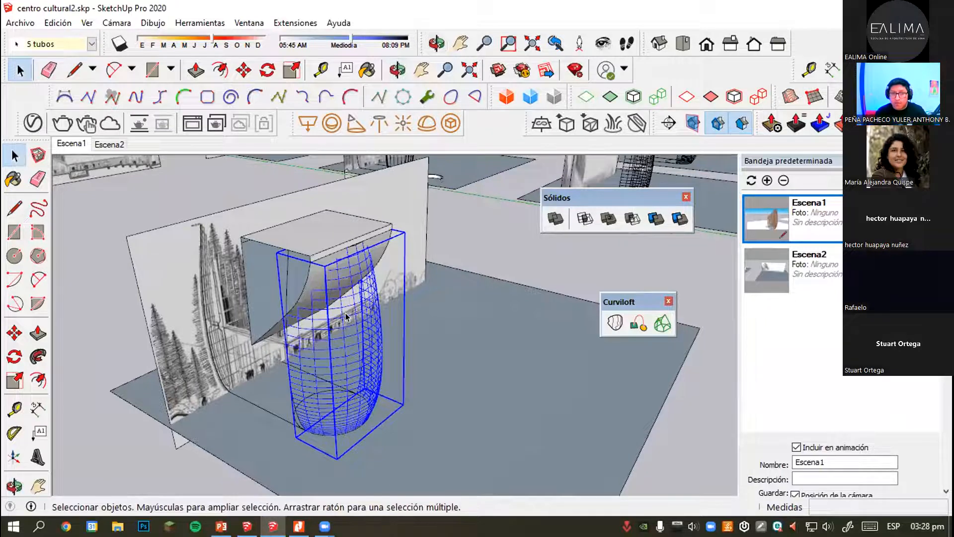
pyautogui.scroll(3, 346, 324)
pyautogui.moveTo(320, 370); pyautogui.dragTo(388, 295, button='middle')
pyautogui.scroll(-6, 388, 295)
pyautogui.moveTo(279, 426); pyautogui.dragTo(248, 259, button='middle')
pyautogui.scroll(5, 301, 390)
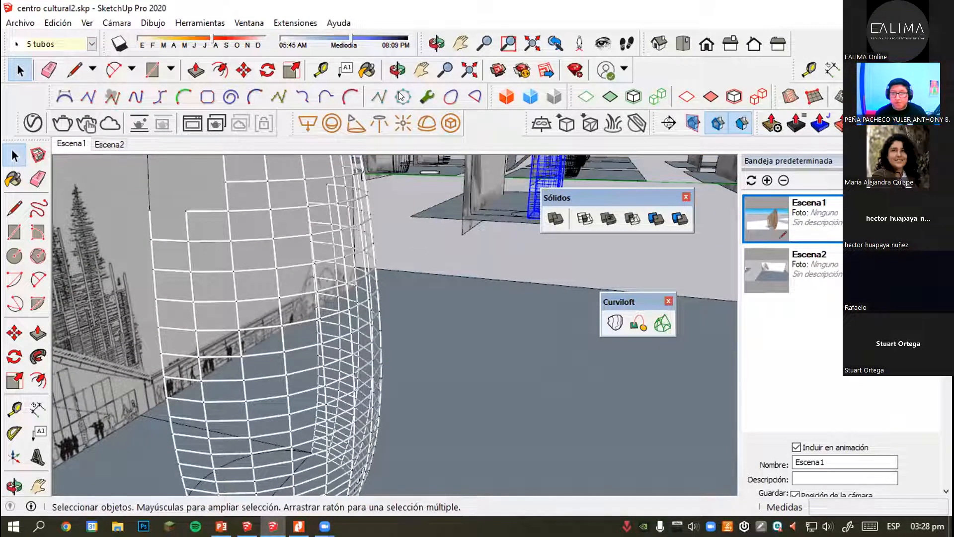
# Try to run the conversion of arcs, circles, curves and lines to cylinders with the 5 tubos group selected.
pyautogui.click(201, 22)
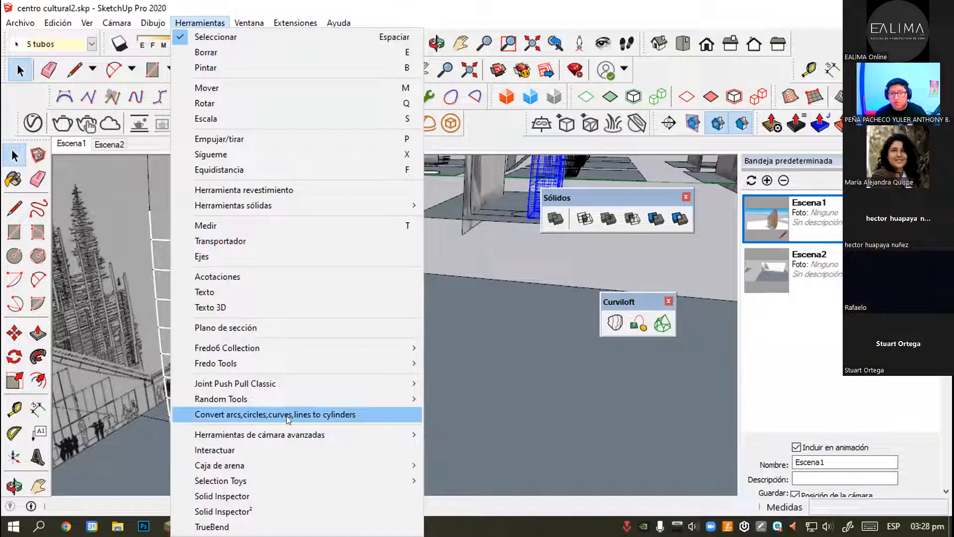
pyautogui.click(351, 417)
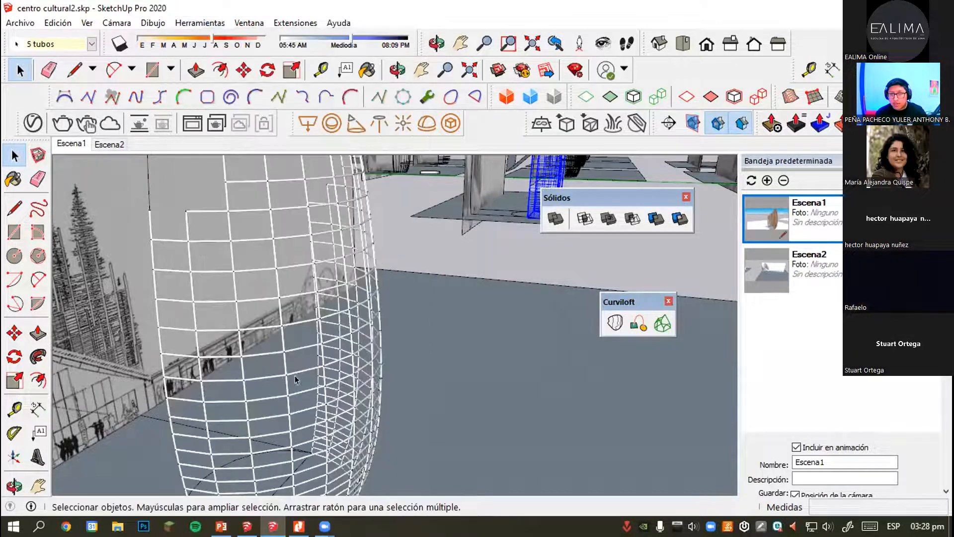
pyautogui.scroll(-3, 299, 335)
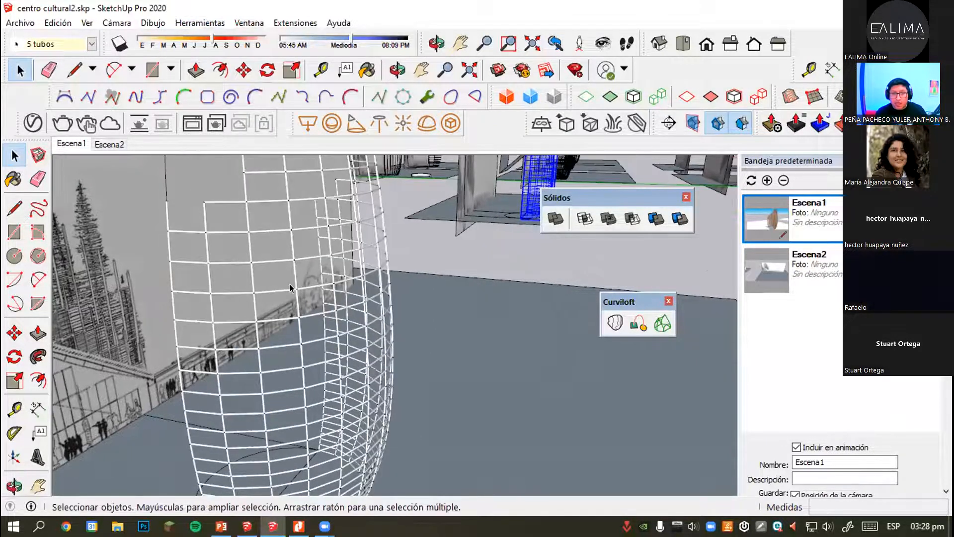
pyautogui.scroll(-2, 298, 336)
pyautogui.keyDown('shift'); pyautogui.moveTo(354, 397); pyautogui.dragTo(199, 374, button='middle'); pyautogui.keyUp('shift')
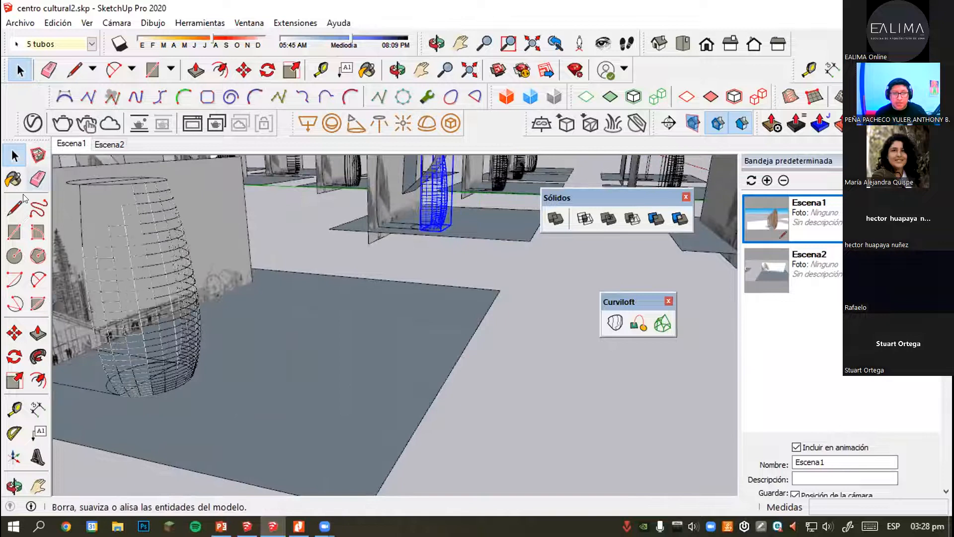
# Draw two crossing lines on the base plane beside the tube-grid tower, the first about 11.5 m long, and select them.
pyautogui.click(15, 208)
pyautogui.scroll(2, 257, 337)
pyautogui.click(339, 441)
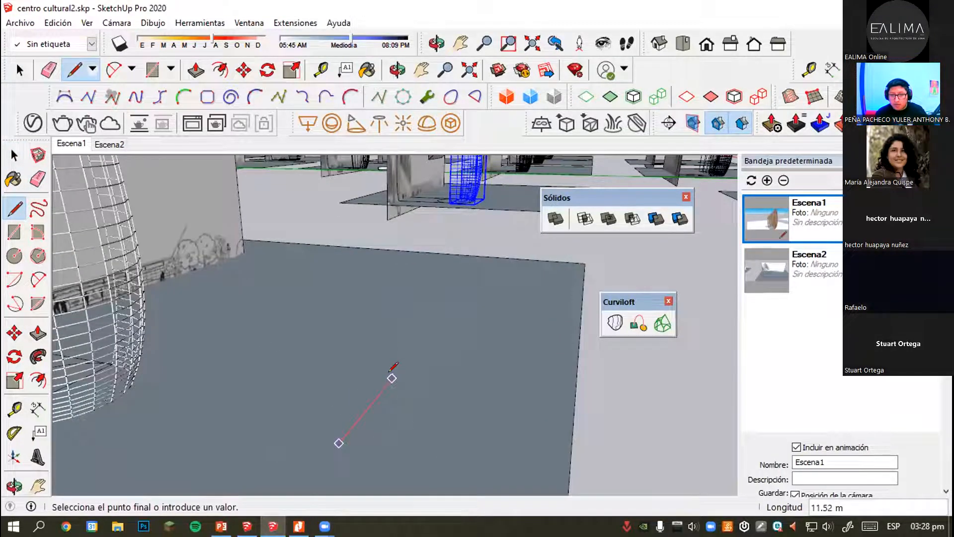
pyautogui.press('Escape')
pyautogui.click(349, 391)
pyautogui.click(444, 406)
pyautogui.press('space')
pyautogui.click(400, 399)
pyautogui.scroll(1, 423, 443)
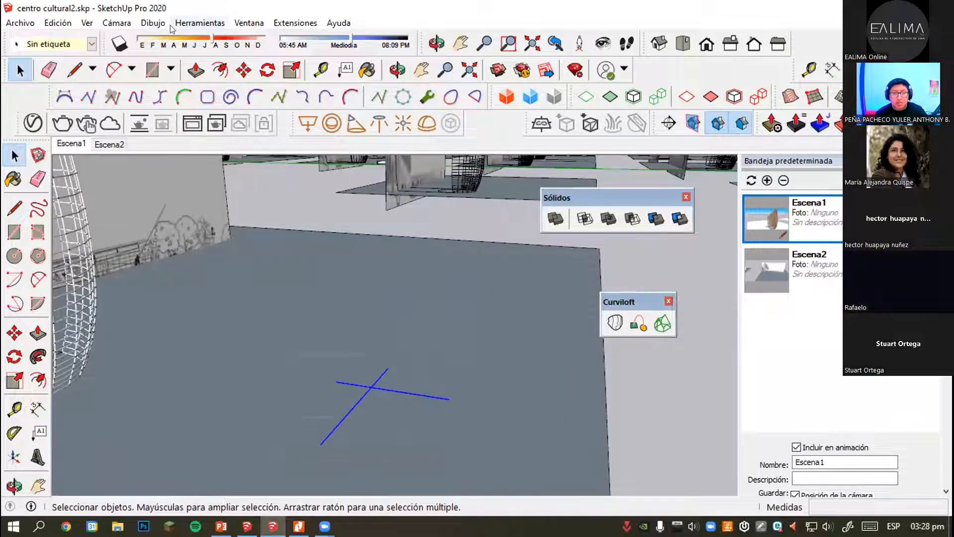
# Convert the crossing lines to grouped cylinders with diameter 0.20 m, precision 10 and Follow me on curves set to Yes.
pyautogui.click(200, 23)
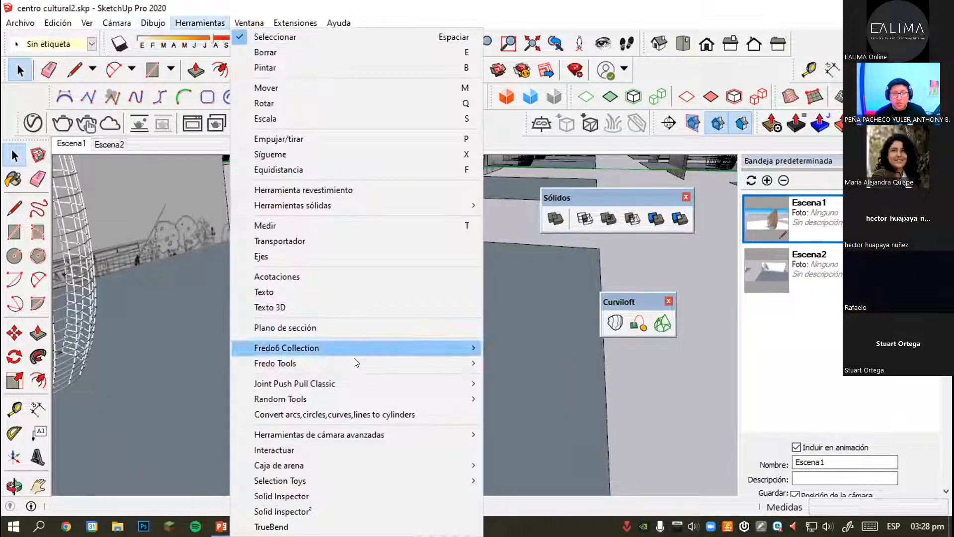
pyautogui.click(338, 410)
pyautogui.click(508, 289)
pyautogui.click(493, 288)
pyautogui.press('BackSpace')
pyautogui.write('20')
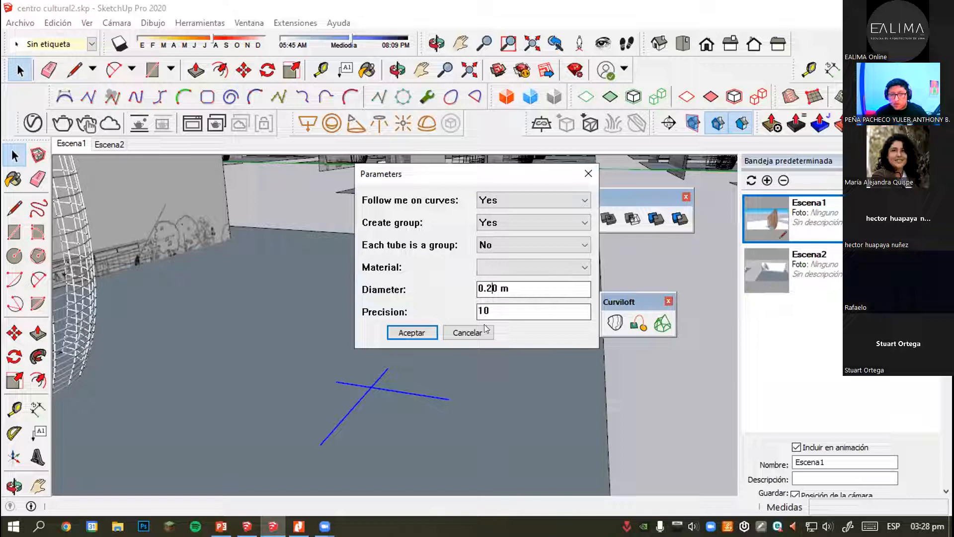
pyautogui.click(408, 330)
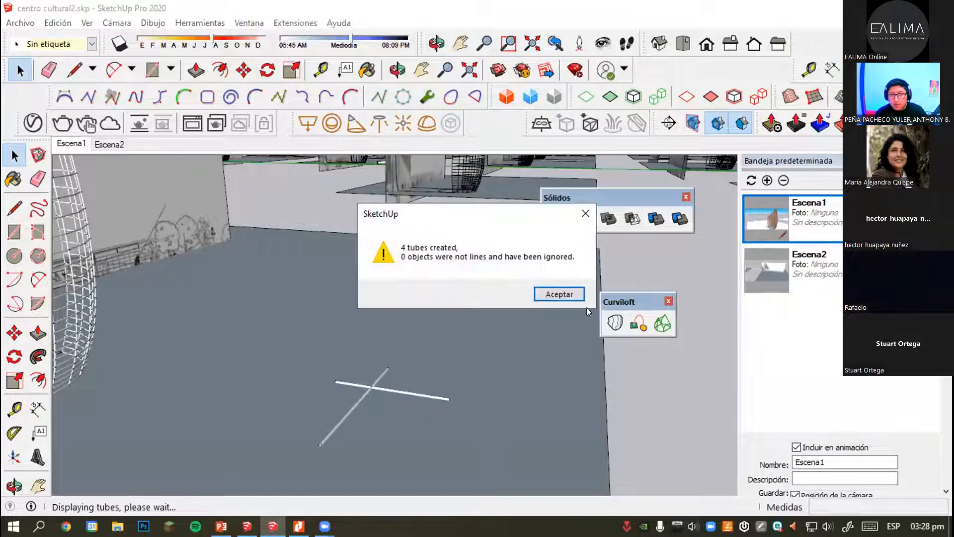
pyautogui.click(560, 294)
pyautogui.scroll(5, 318, 442)
pyautogui.scroll(-3, 290, 446)
pyautogui.moveTo(293, 438); pyautogui.dragTo(386, 332, button='middle')
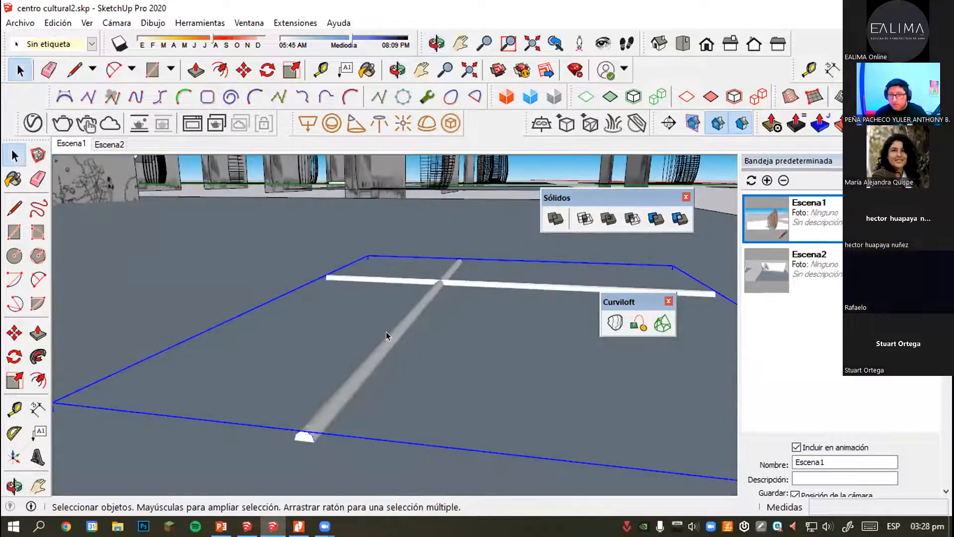
# Examine the tower's tube grid and its stepped upper edge against the background elevation drawing.
pyautogui.scroll(-5, 478, 221)
pyautogui.moveTo(374, 245); pyautogui.dragTo(410, 288, button='middle')
pyautogui.scroll(1, 385, 322)
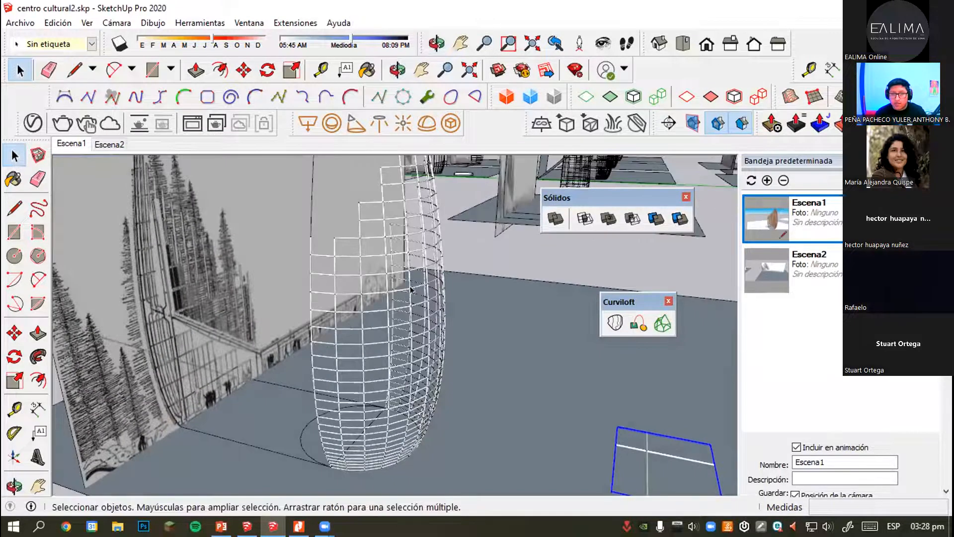
pyautogui.moveTo(396, 227); pyautogui.dragTo(393, 233, button='middle')
pyautogui.scroll(3, 393, 233)
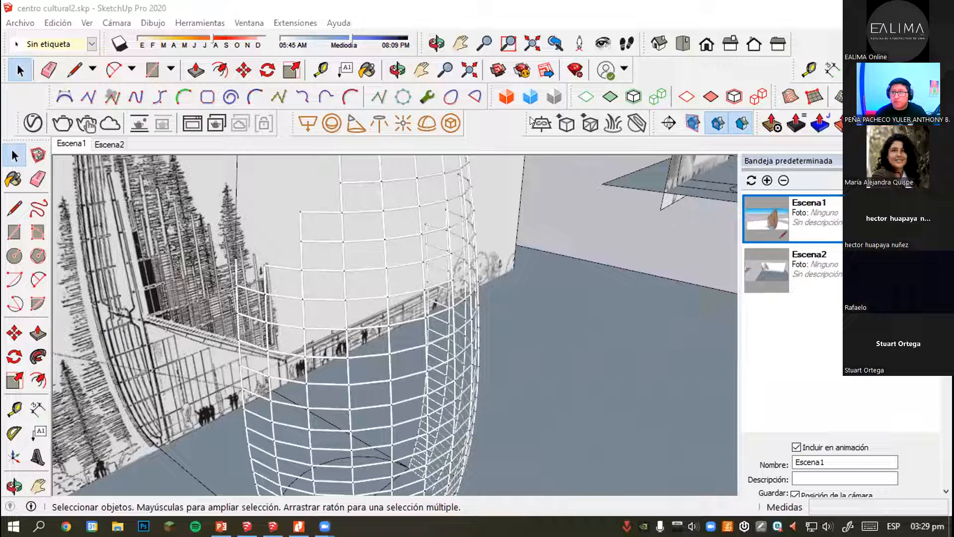
# Display the JHS PowerBar toolbar, look over its tools, and close it again.
pyautogui.rightClick(706, 69)
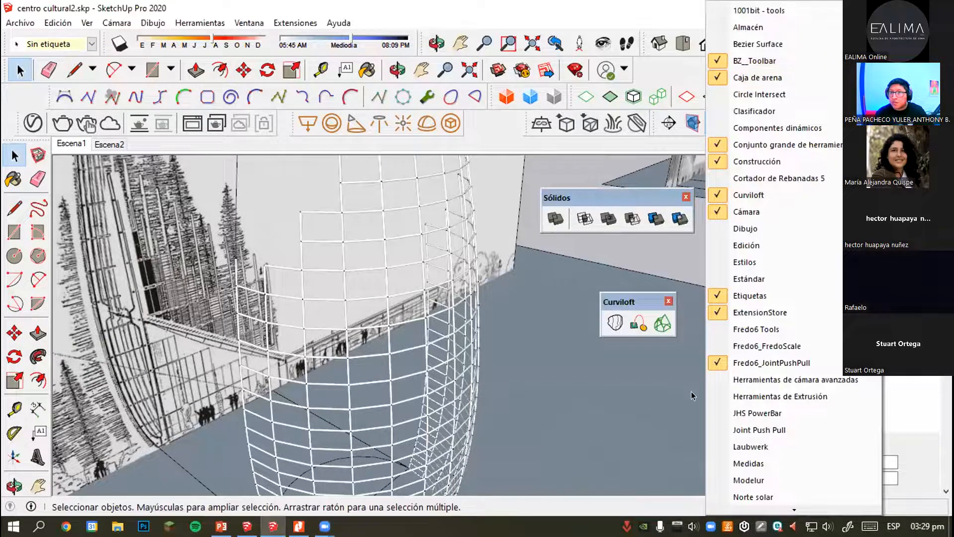
pyautogui.scroll(-8, 741, 386)
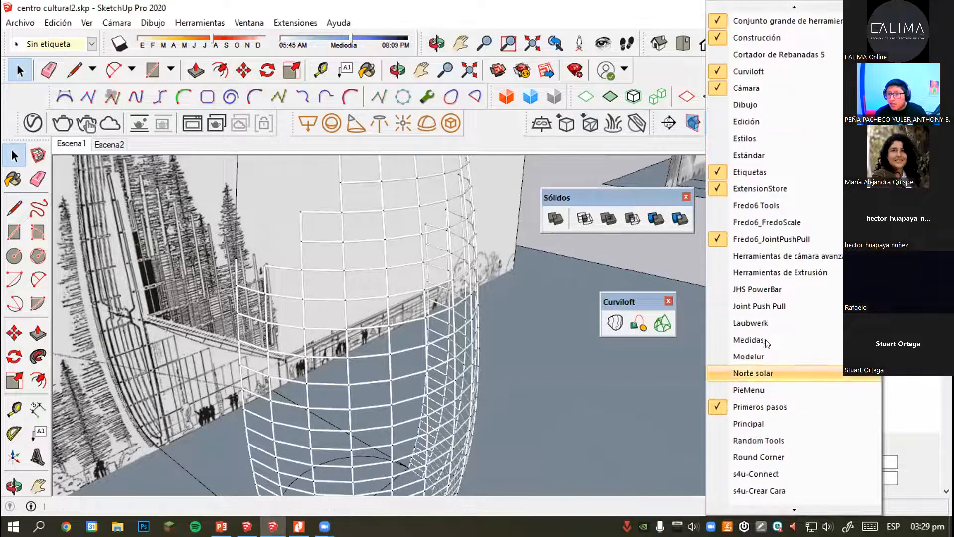
pyautogui.click(771, 288)
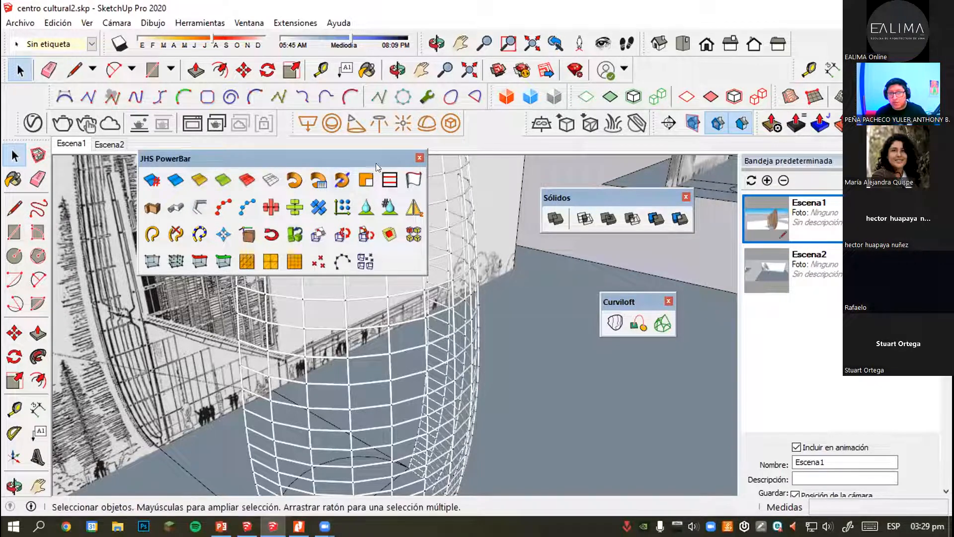
pyautogui.click(419, 158)
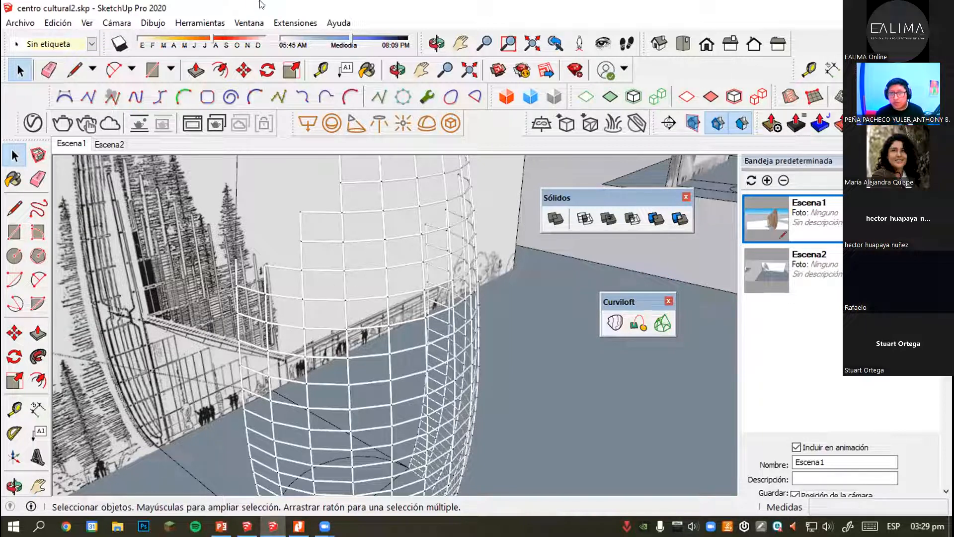
# Select the edge where the rear wall meets the base plane and locate the command that converts arcs, circles, curves and lines to cylinders.
pyautogui.click(616, 267)
pyautogui.moveTo(621, 302)
pyautogui.mouseDown()
pyautogui.moveTo(591, 258)
pyautogui.moveTo(630, 302)
pyautogui.mouseUp()
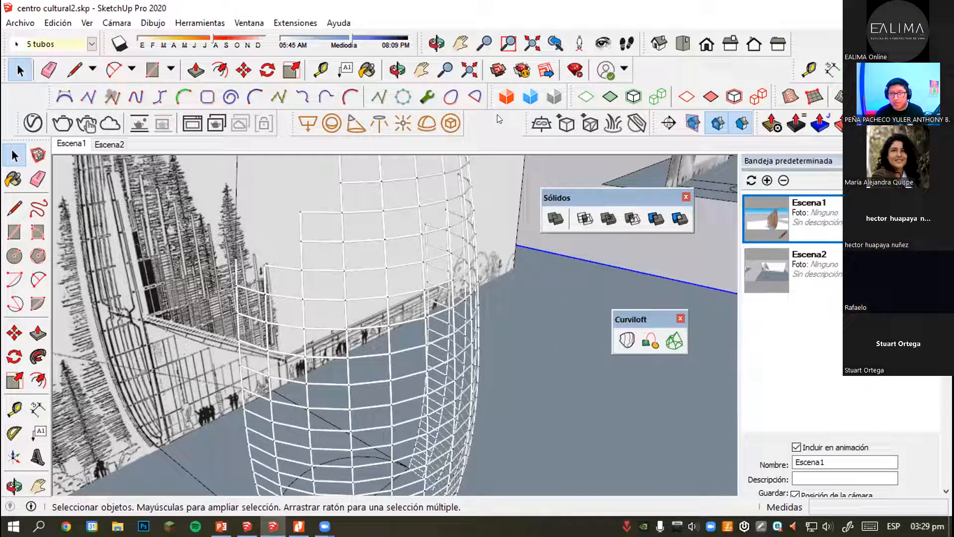
pyautogui.click(200, 23)
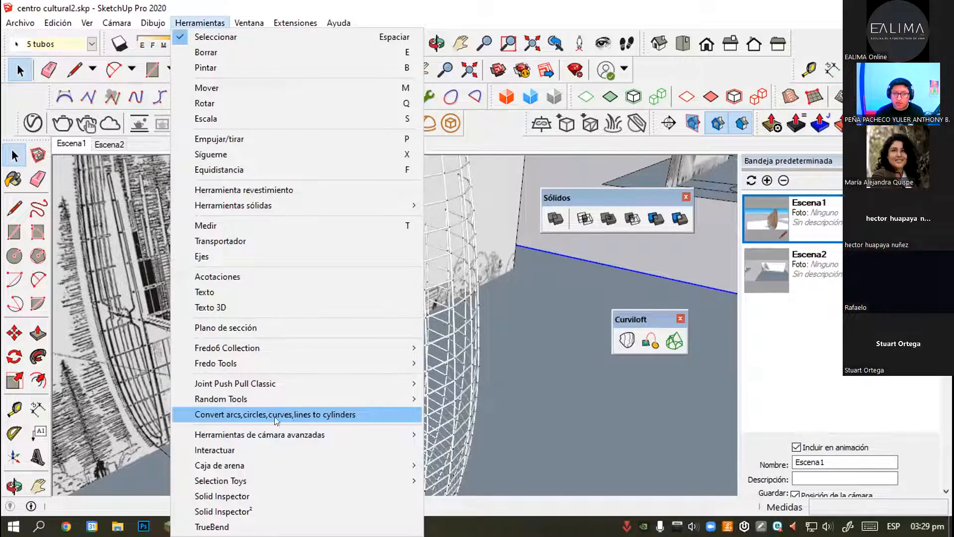
# Display the 1001bit - tools toolbar floating over the upper part of the model.
pyautogui.click(664, 5)
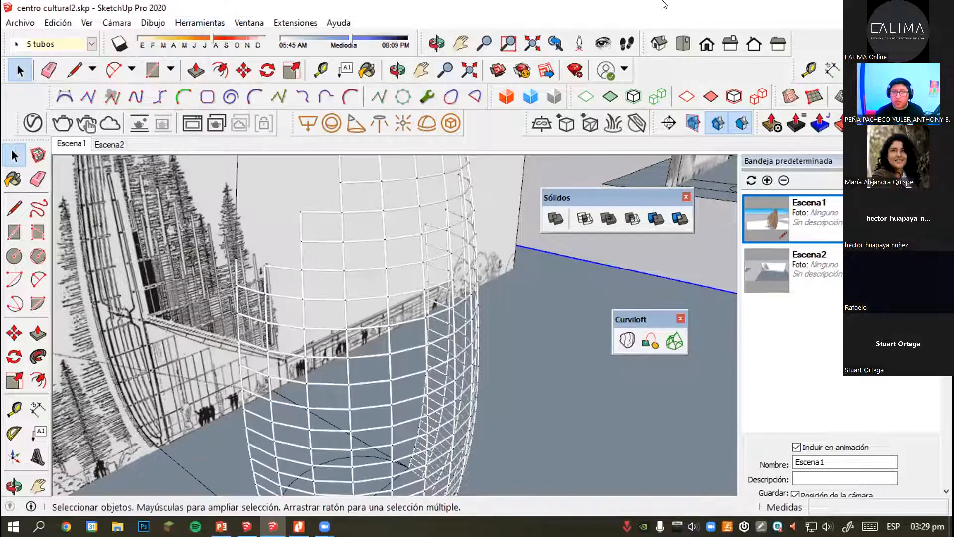
pyautogui.rightClick(675, 69)
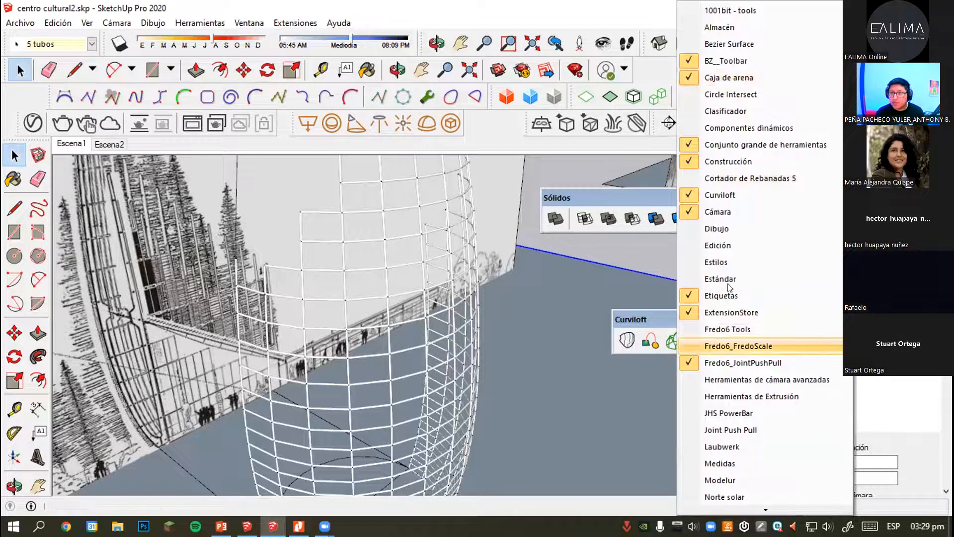
pyautogui.click(740, 11)
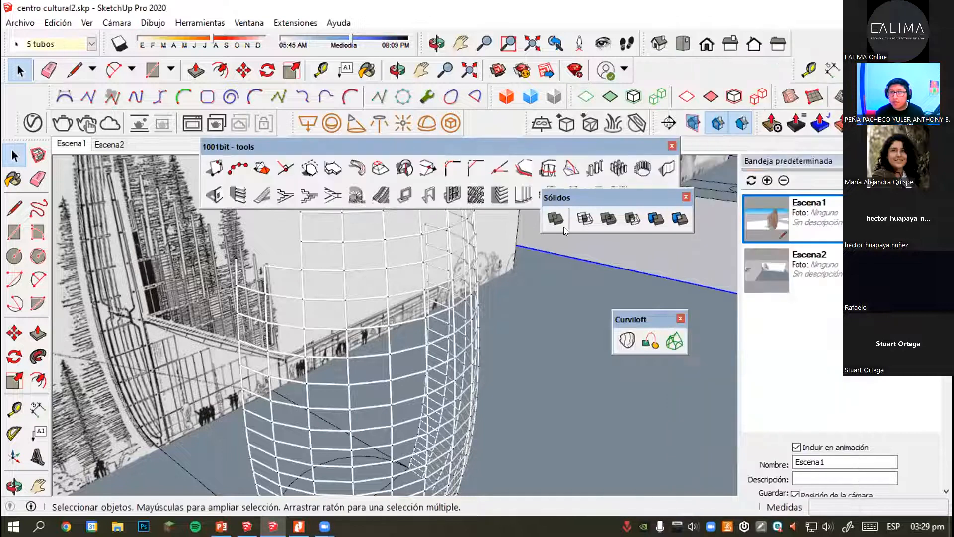
pyautogui.moveTo(430, 153); pyautogui.dragTo(309, 162)
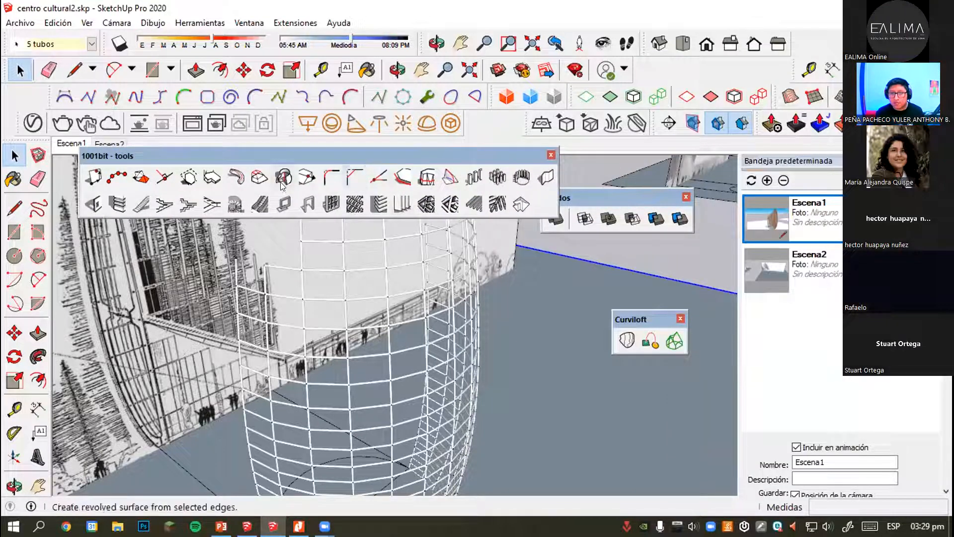
# Display the JHS PowerBar toolbar and shift the floating 1001bit - tools toolbar slightly.
pyautogui.rightClick(662, 76)
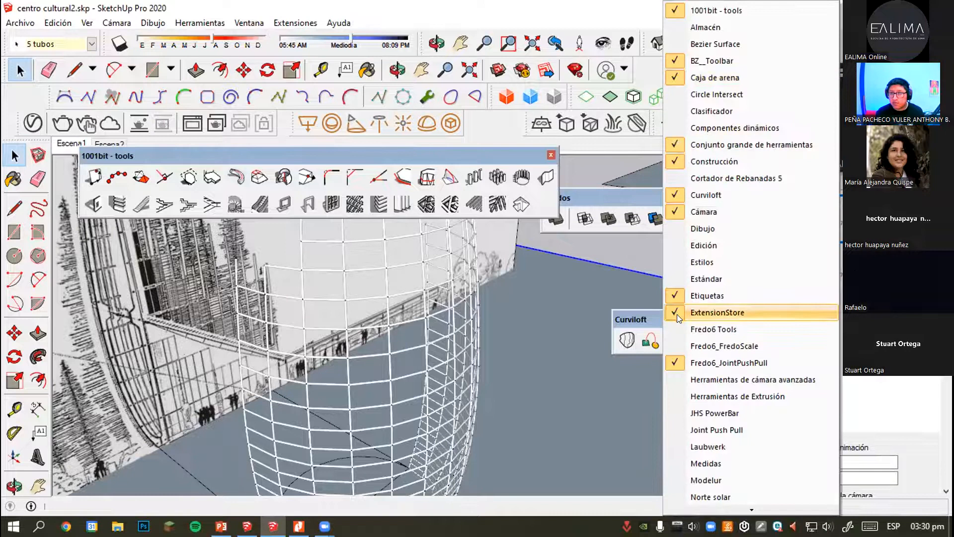
pyautogui.scroll(-2, 709, 418)
pyautogui.scroll(-3, 708, 419)
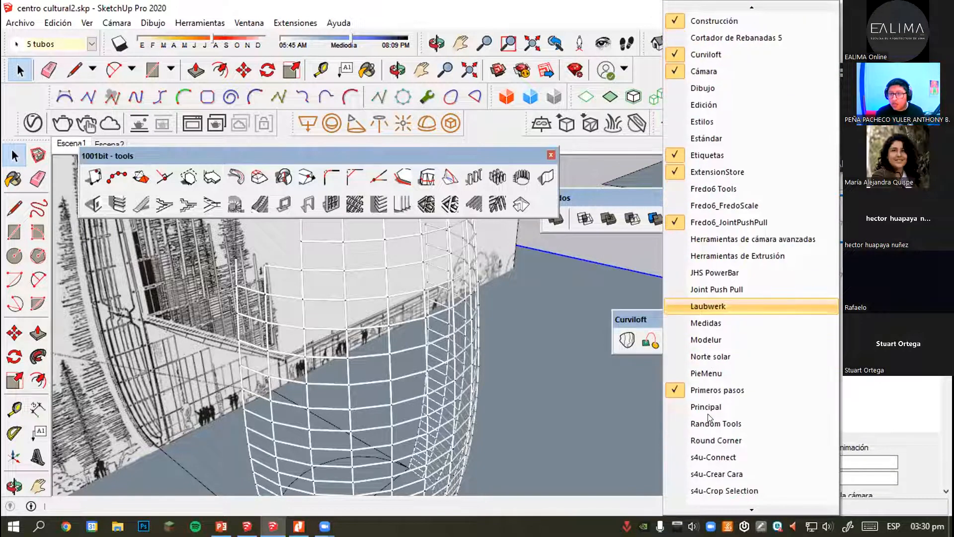
pyautogui.scroll(5, 711, 410)
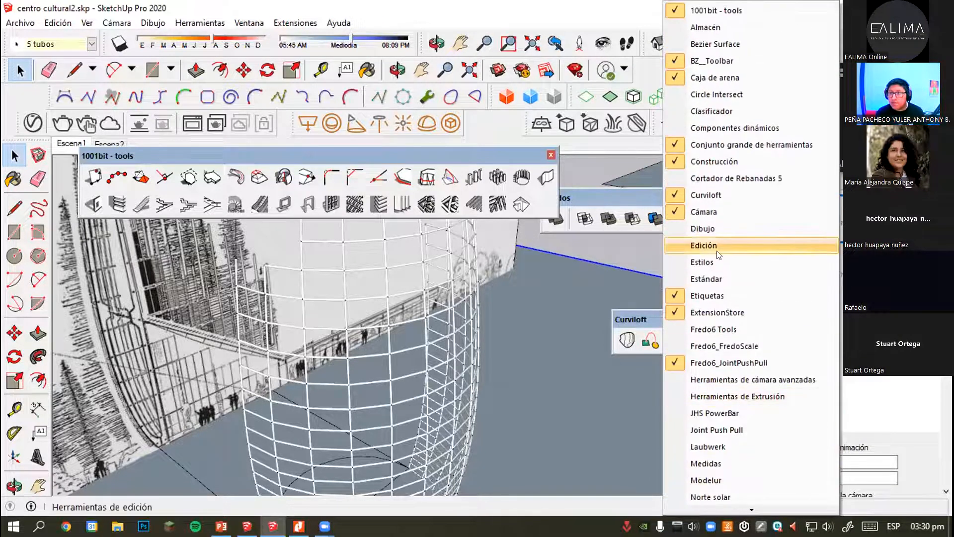
pyautogui.scroll(-1, 716, 323)
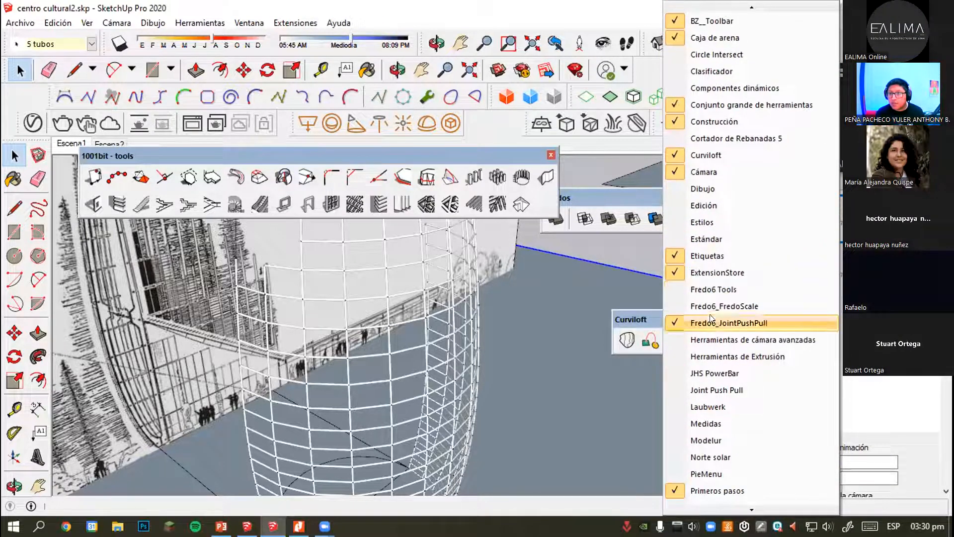
pyautogui.click(720, 373)
pyautogui.moveTo(365, 159); pyautogui.dragTo(376, 162)
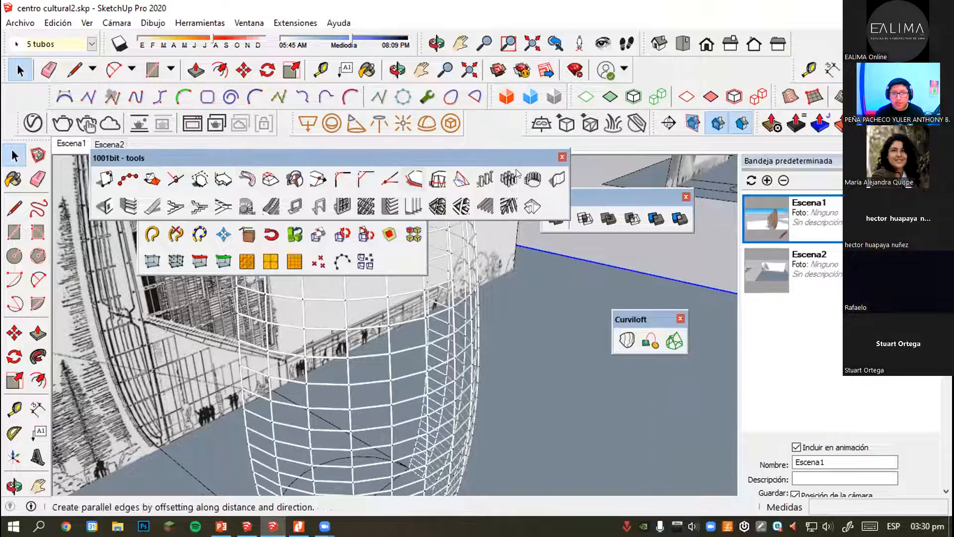
# Close the 1001bit - tools and JHS PowerBar toolbars.
pyautogui.click(562, 157)
pyautogui.moveTo(223, 159); pyautogui.dragTo(243, 189)
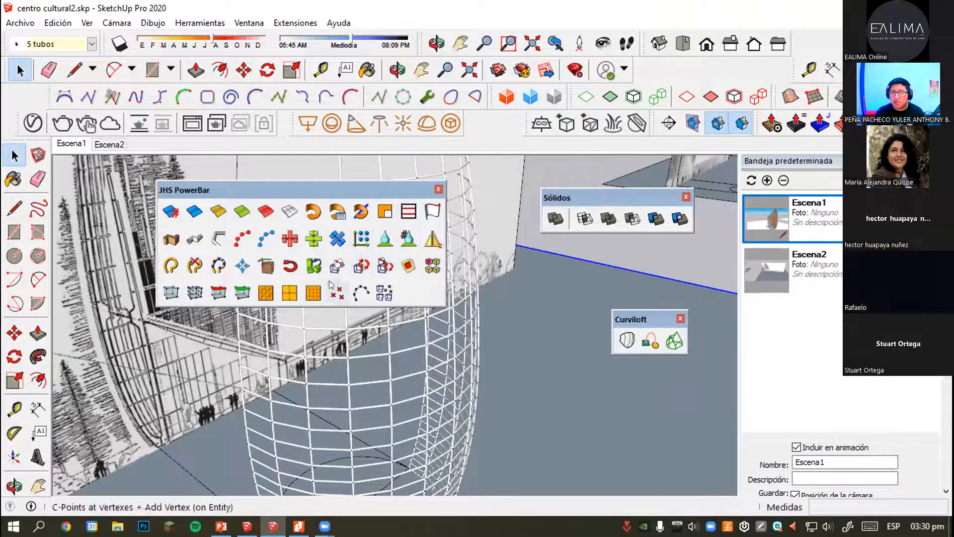
pyautogui.click(439, 190)
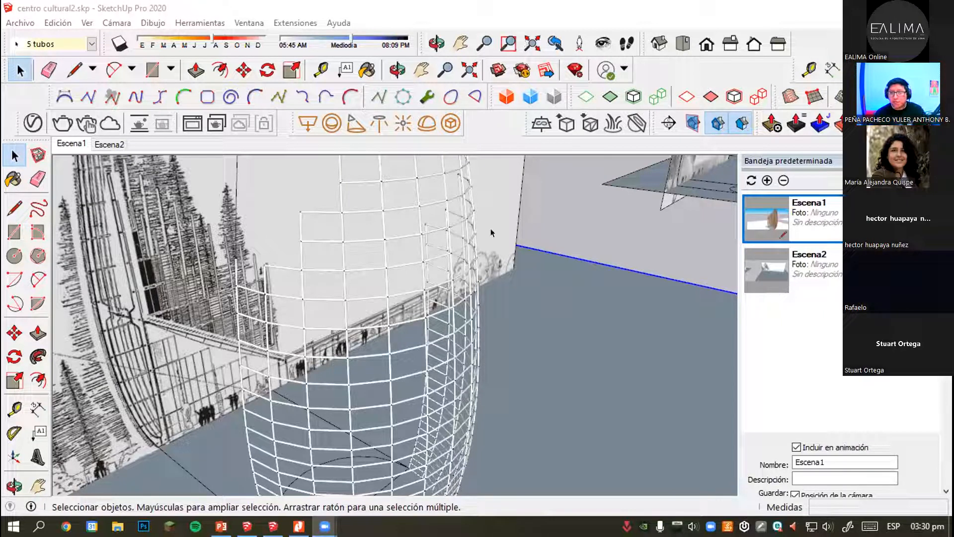
# Clear the selection and frame the whole curved tower grid beside the reference image.
pyautogui.click(577, 261)
pyautogui.moveTo(578, 262); pyautogui.dragTo(433, 355, button='middle')
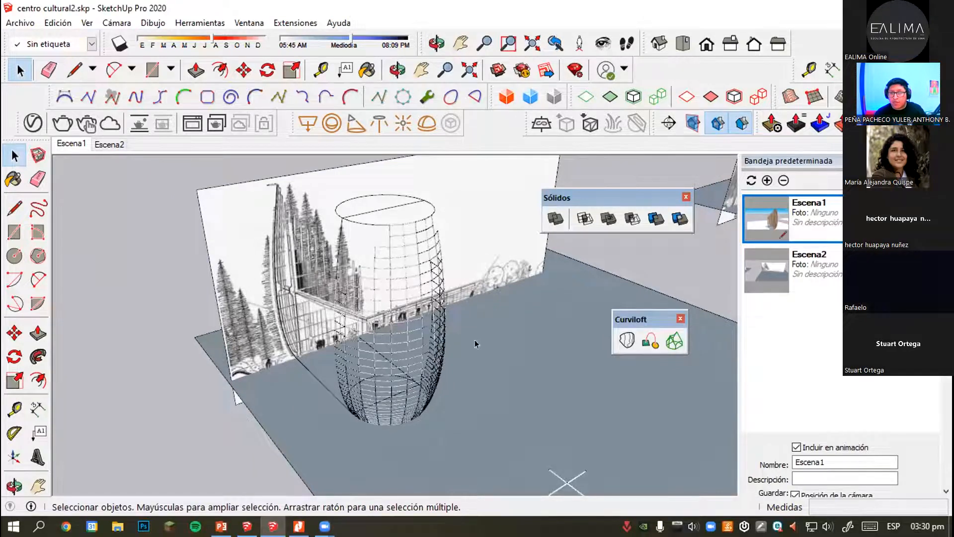
pyautogui.scroll(2, 474, 343)
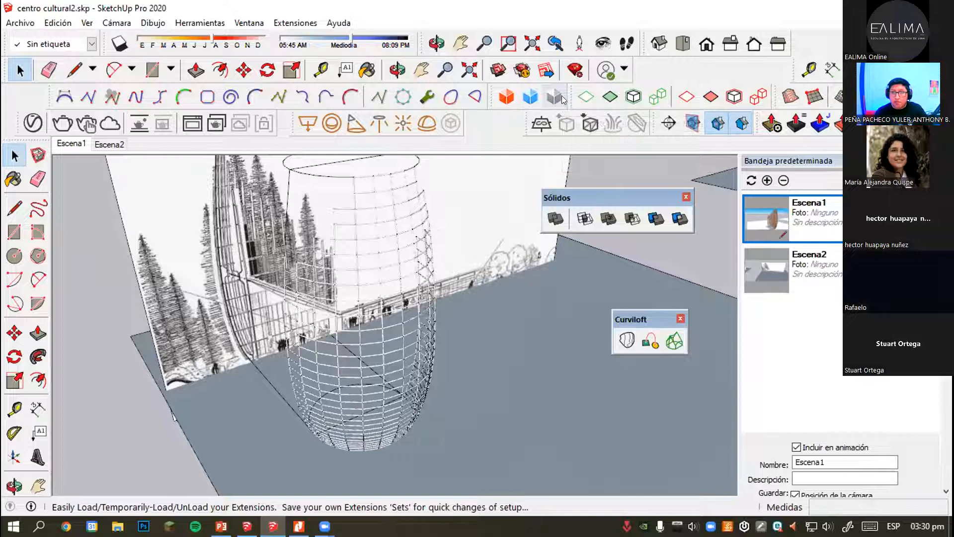
# Undock Selection Toys and BZ__Toolbar so they float over the model, and reposition the Curviloft toolbar.
pyautogui.moveTo(567, 97); pyautogui.dragTo(509, 253)
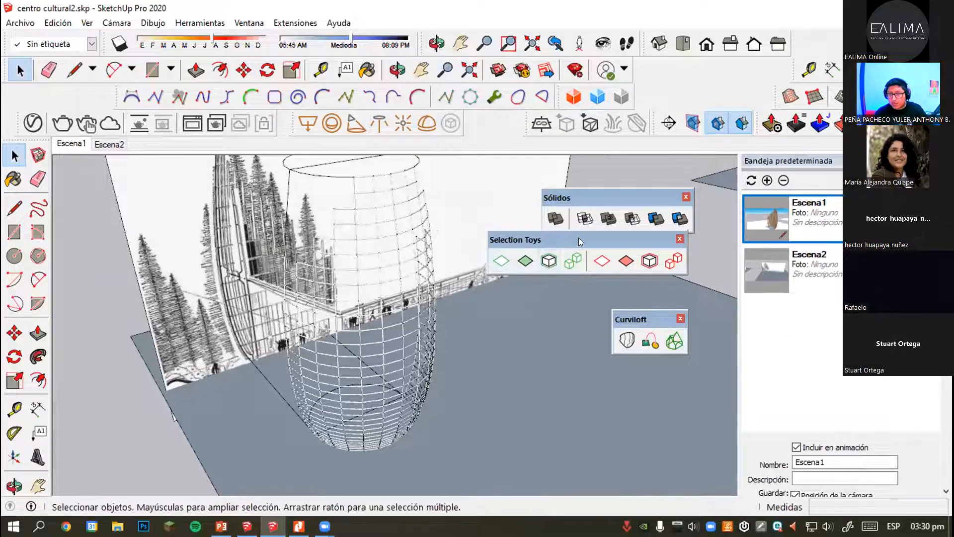
pyautogui.moveTo(579, 237); pyautogui.dragTo(573, 249)
pyautogui.moveTo(110, 93); pyautogui.dragTo(289, 208)
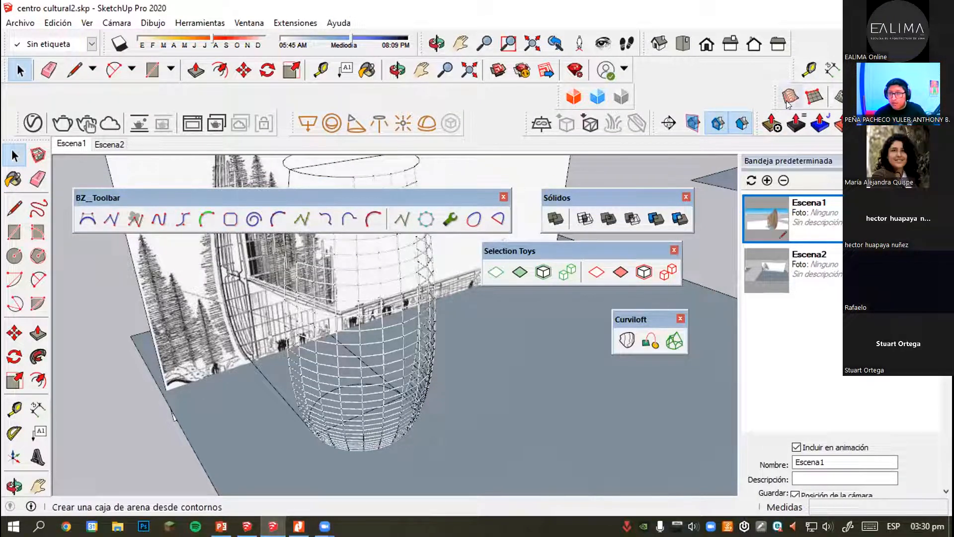
pyautogui.moveTo(661, 319); pyautogui.dragTo(644, 308)
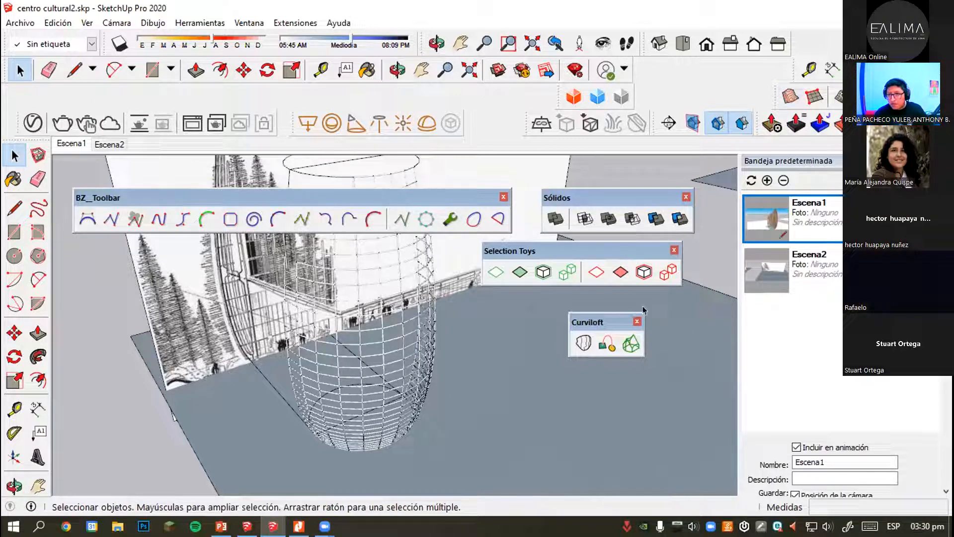
pyautogui.moveTo(760, 123); pyautogui.dragTo(808, 119)
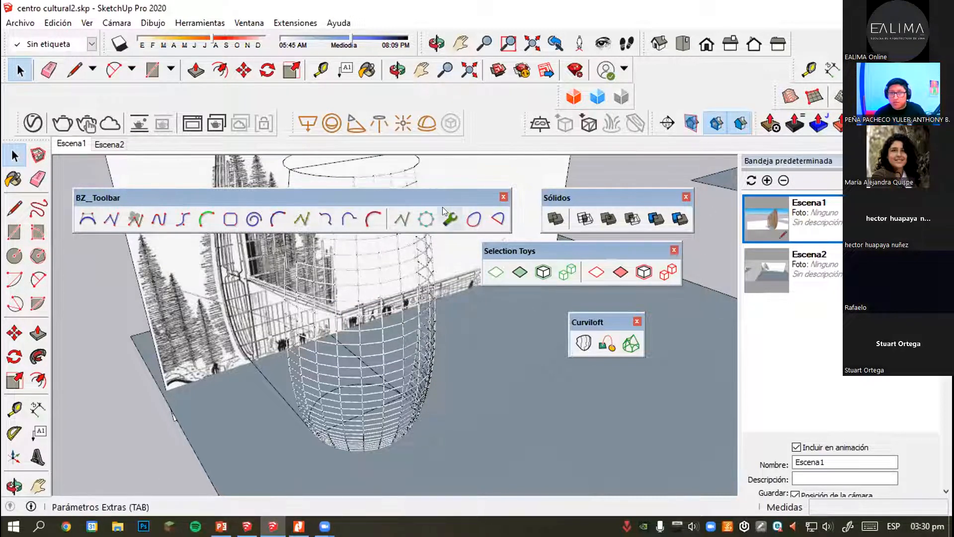
# Dock BZ__Toolbar, Selection Toys and Curviloft into the toolbar rows above the model.
pyautogui.moveTo(439, 197); pyautogui.dragTo(397, 82)
pyautogui.moveTo(541, 245); pyautogui.dragTo(761, 98)
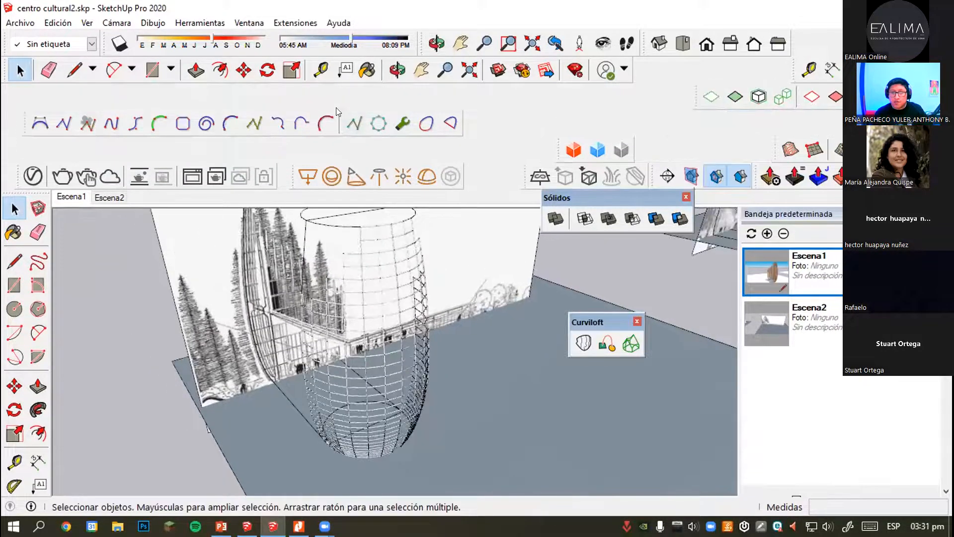
pyautogui.moveTo(21, 119); pyautogui.dragTo(10, 134)
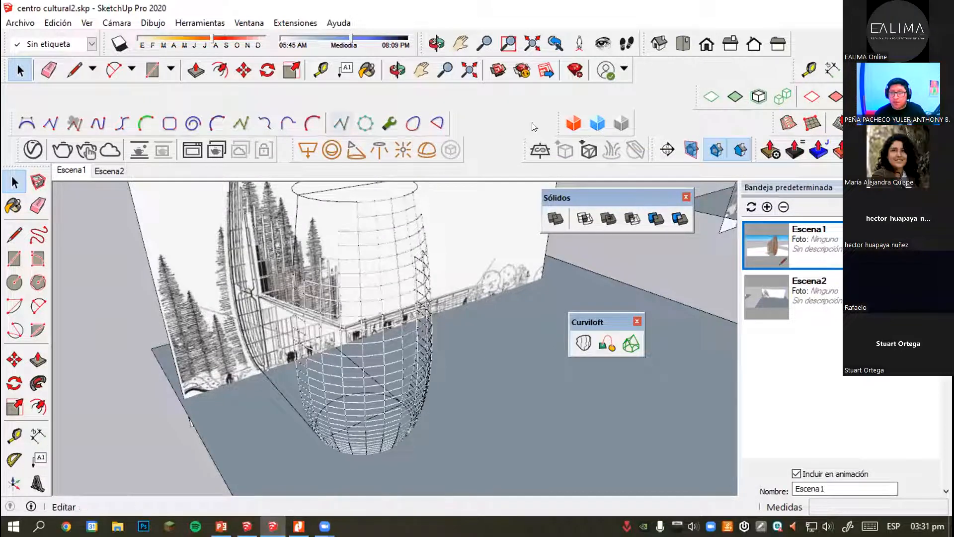
pyautogui.moveTo(596, 322); pyautogui.dragTo(666, 95)
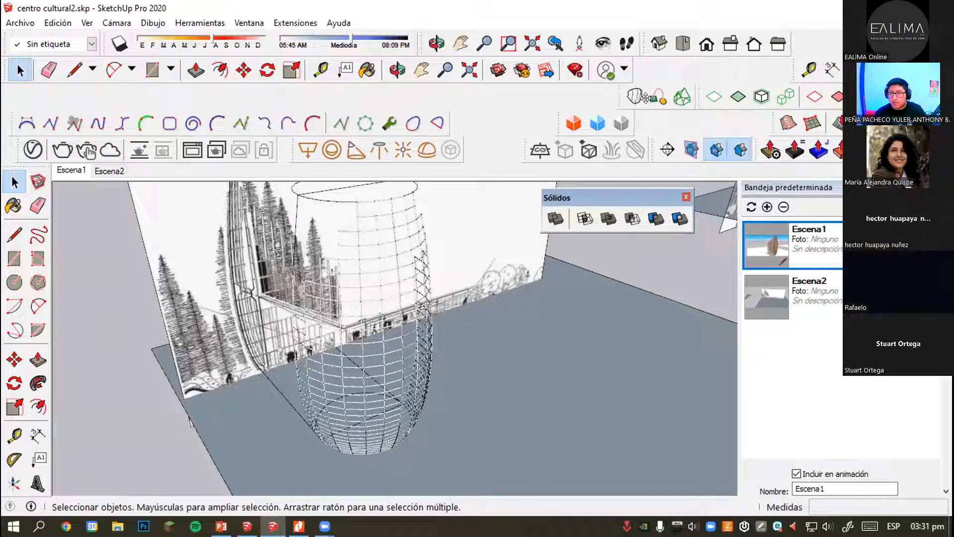
# Look through the list of available toolbars to review which plugin toolbars are enabled.
pyautogui.rightClick(699, 71)
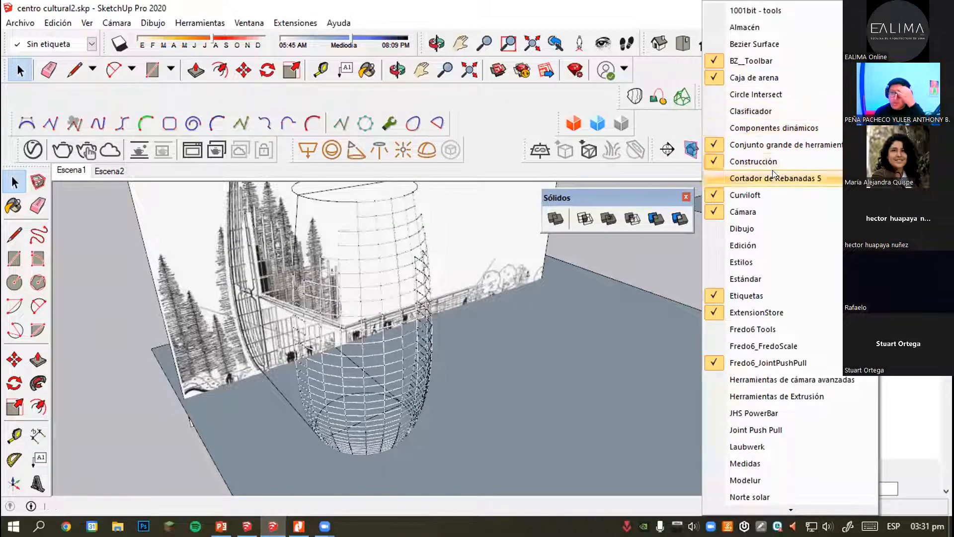
pyautogui.scroll(-2, 770, 171)
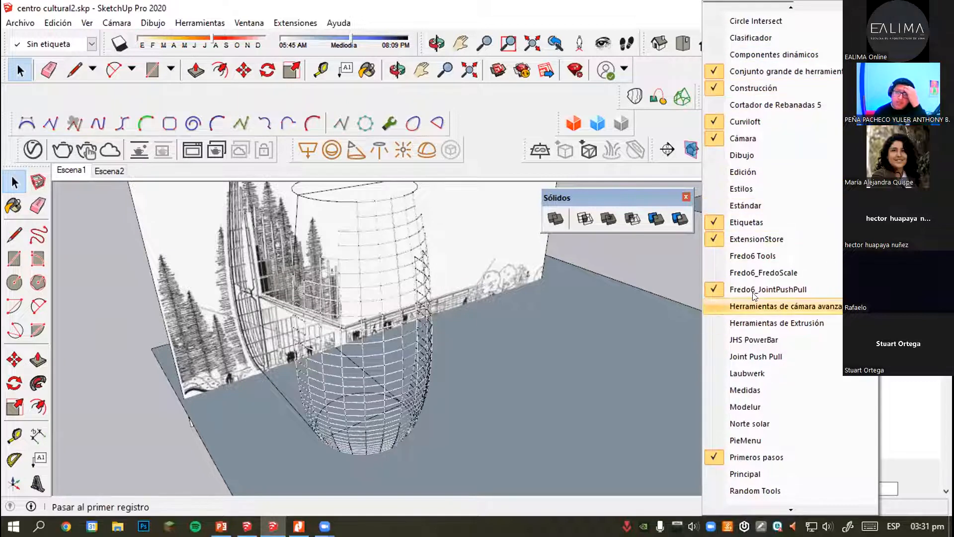
pyautogui.scroll(-5, 756, 297)
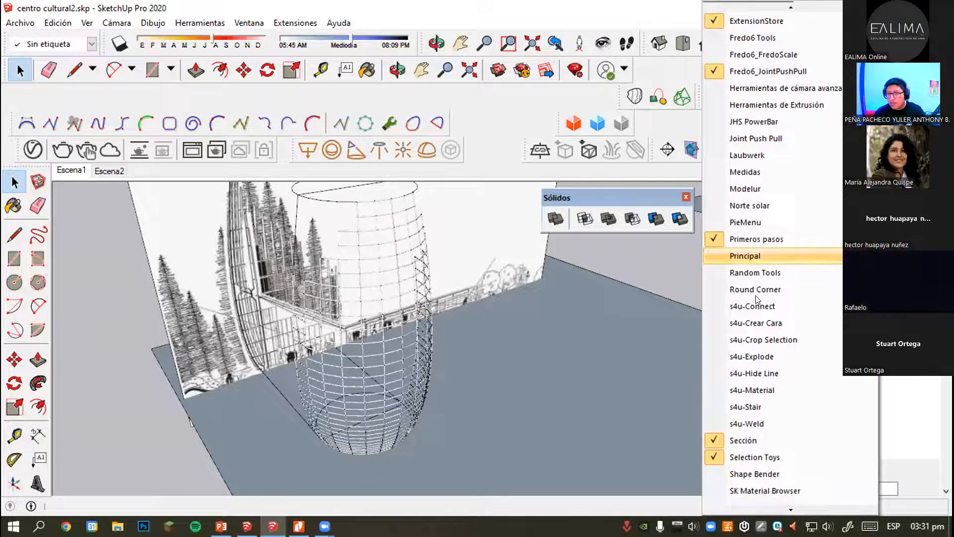
pyautogui.scroll(-3, 757, 299)
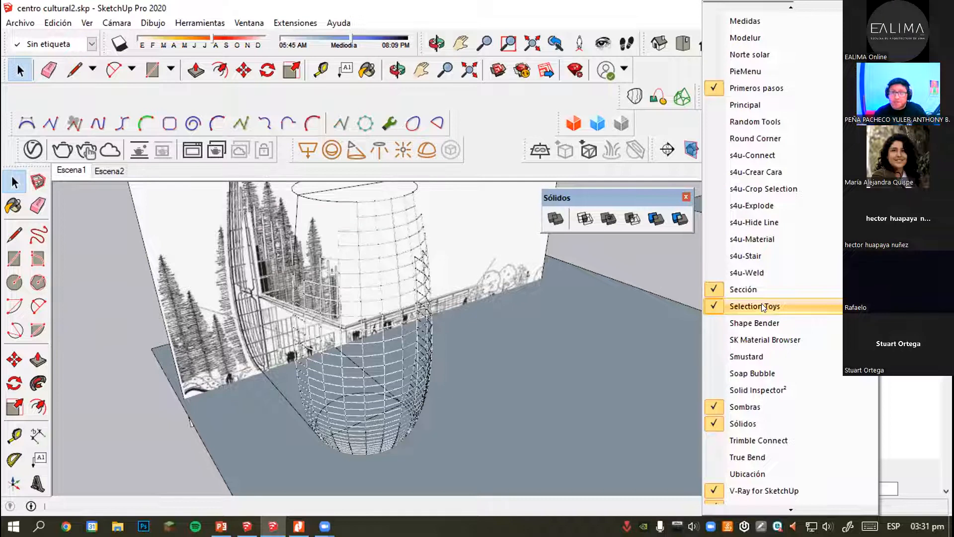
pyautogui.scroll(-2, 745, 238)
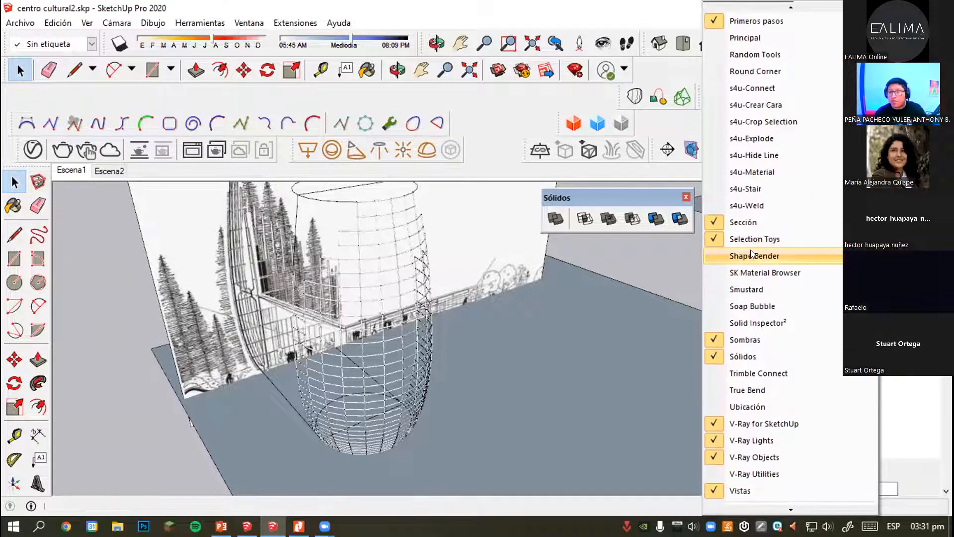
pyautogui.scroll(1, 734, 347)
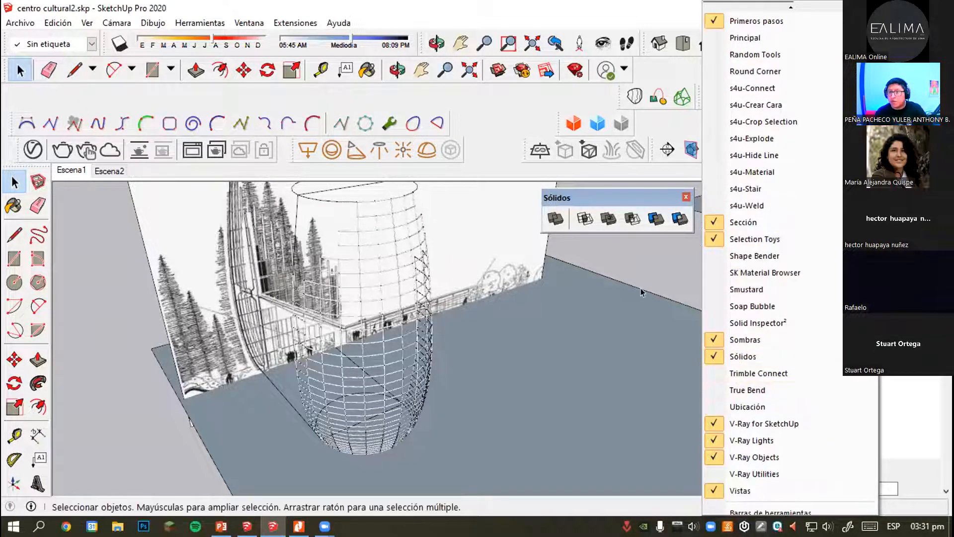
pyautogui.click(556, 280)
pyautogui.scroll(-2, 509, 301)
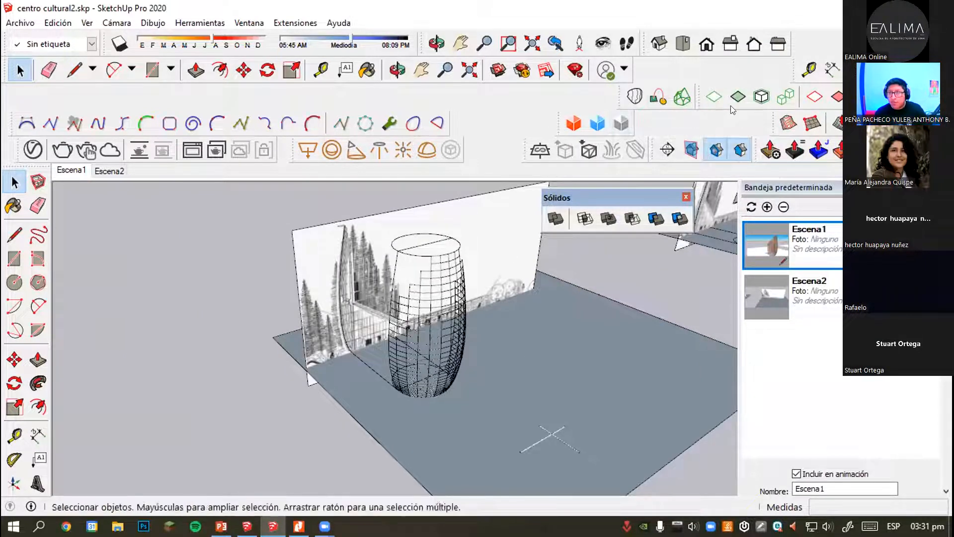
# Display the single-tool s4u toolbar and dock it in the same row as Curviloft.
pyautogui.rightClick(506, 110)
pyautogui.scroll(-5, 579, 384)
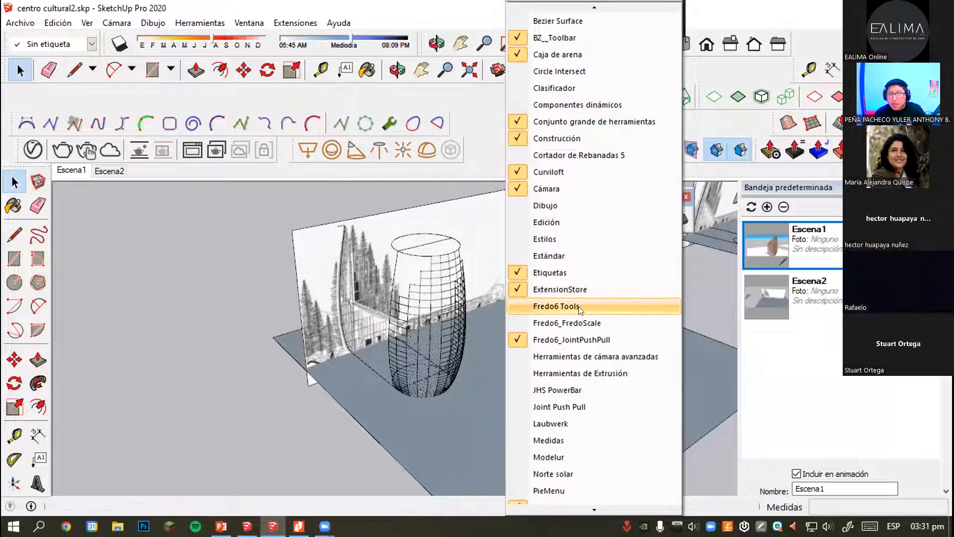
pyautogui.scroll(-3, 579, 392)
pyautogui.click(587, 358)
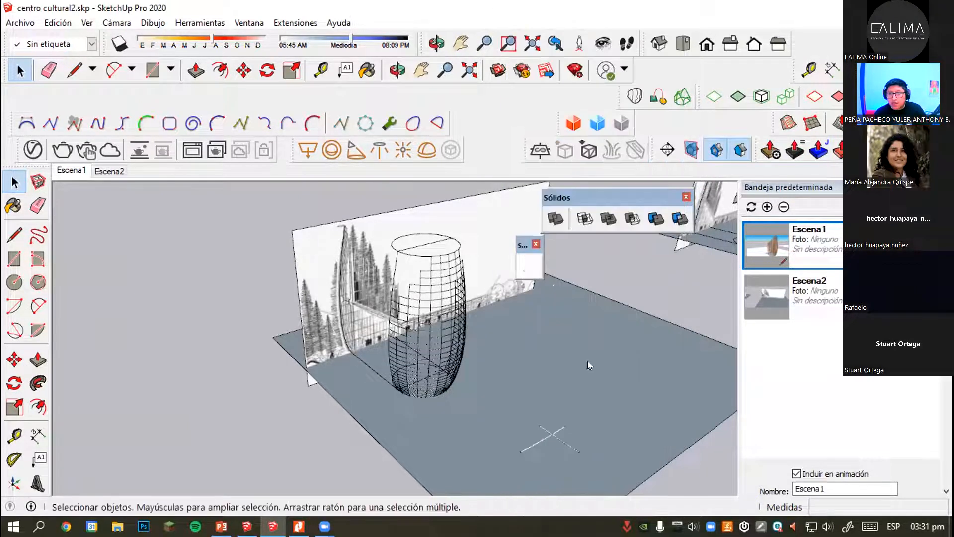
pyautogui.moveTo(528, 246); pyautogui.dragTo(502, 99)
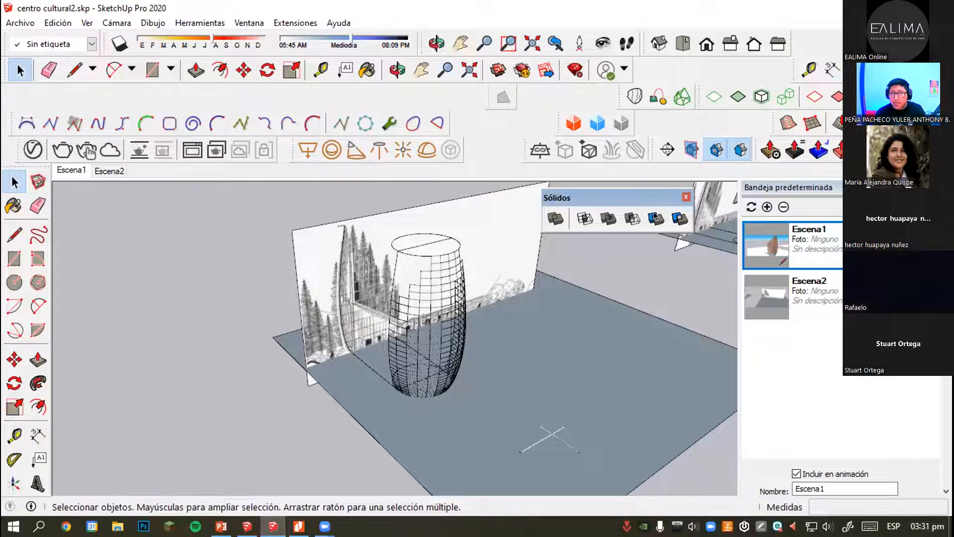
# Examine the tower's tube grid up close from another side and the surrounding copies showing the modelling stages.
pyautogui.scroll(2, 576, 360)
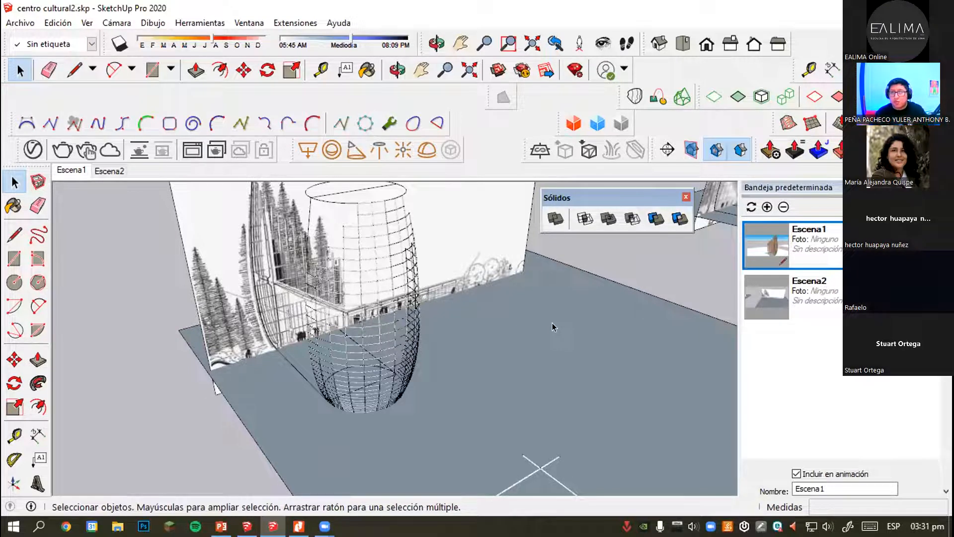
pyautogui.moveTo(491, 325); pyautogui.dragTo(178, 267, button='middle')
pyautogui.scroll(10, 398, 359)
pyautogui.scroll(2, 178, 268)
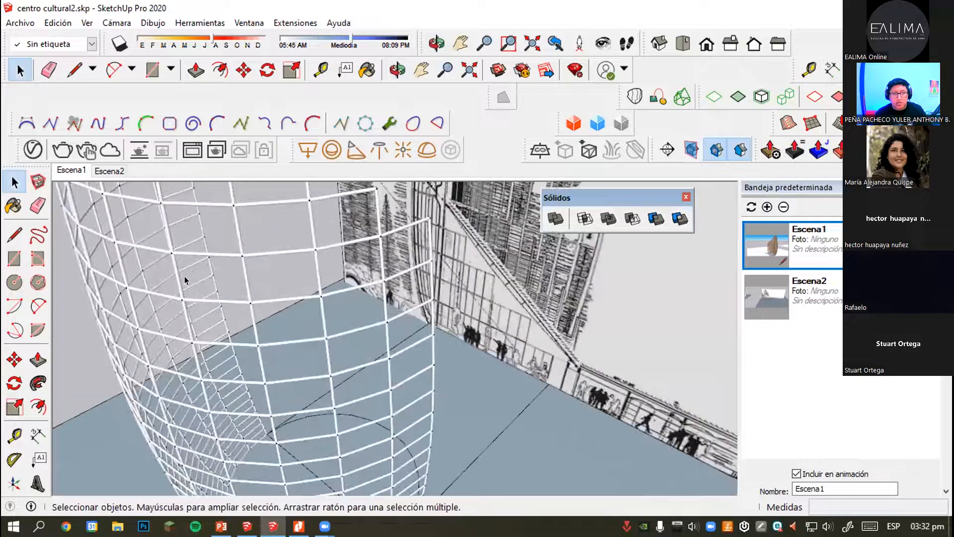
pyautogui.scroll(-3, 270, 377)
pyautogui.moveTo(270, 378); pyautogui.dragTo(254, 345, button='middle')
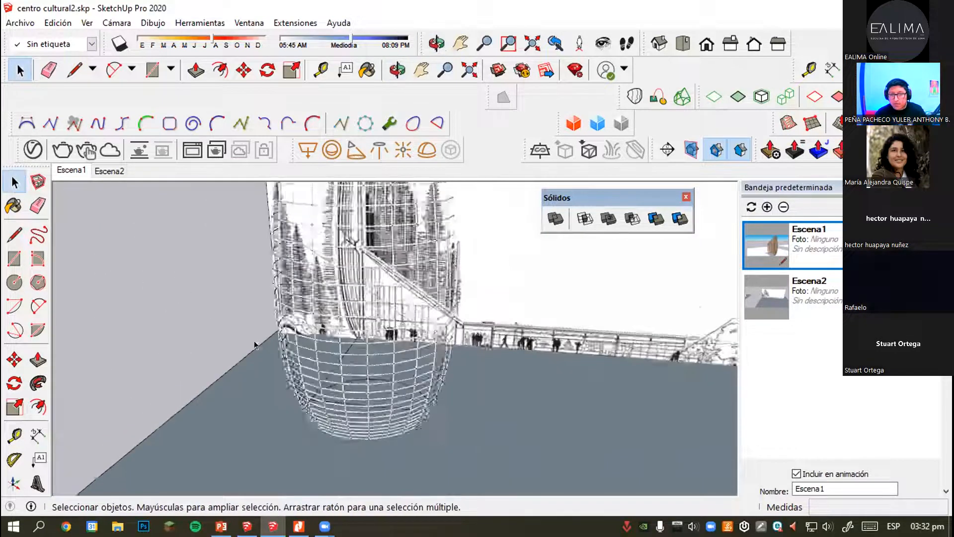
pyautogui.scroll(-10, 255, 345)
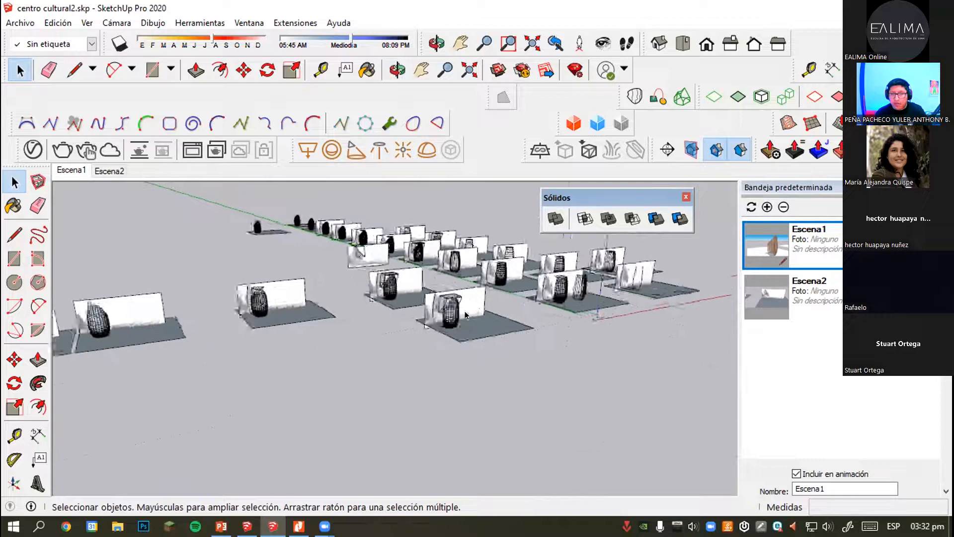
pyautogui.scroll(6, 466, 315)
pyautogui.scroll(-5, 579, 268)
pyautogui.scroll(-5, 423, 306)
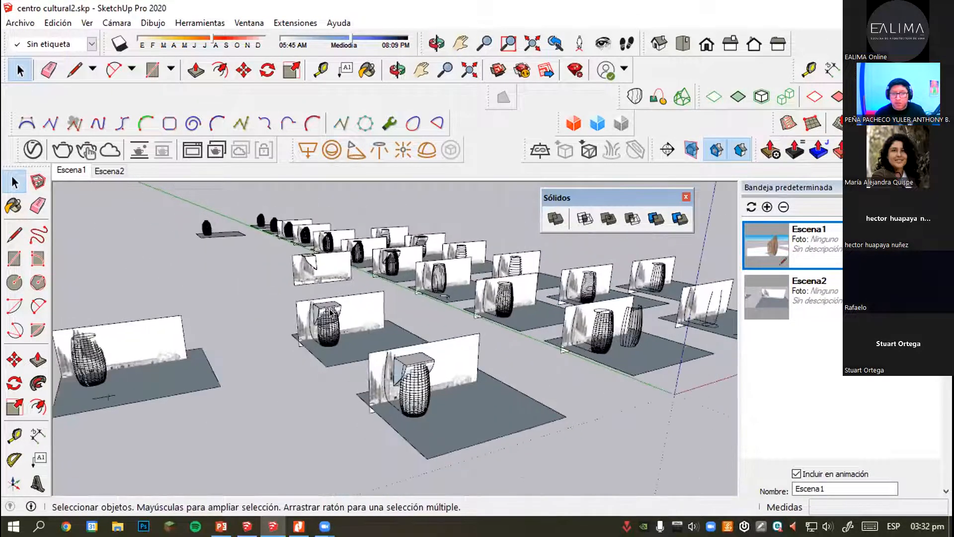
# Open the wire grid of the nearest tower copy with the cutting volume and select all of its lines.
pyautogui.moveTo(356, 366); pyautogui.dragTo(445, 356, button='middle')
pyautogui.scroll(3, 438, 378)
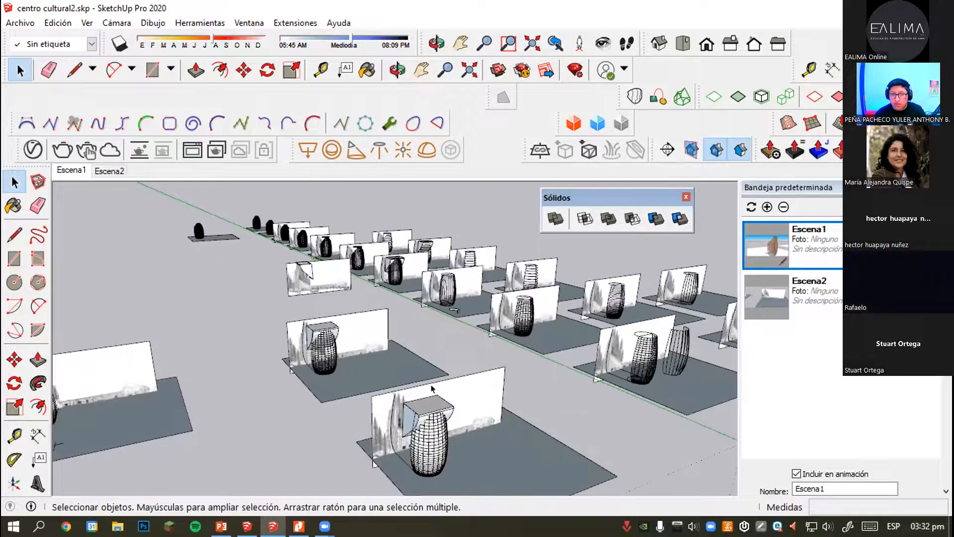
pyautogui.moveTo(523, 423); pyautogui.dragTo(298, 380, button='middle')
pyautogui.scroll(4, 253, 372)
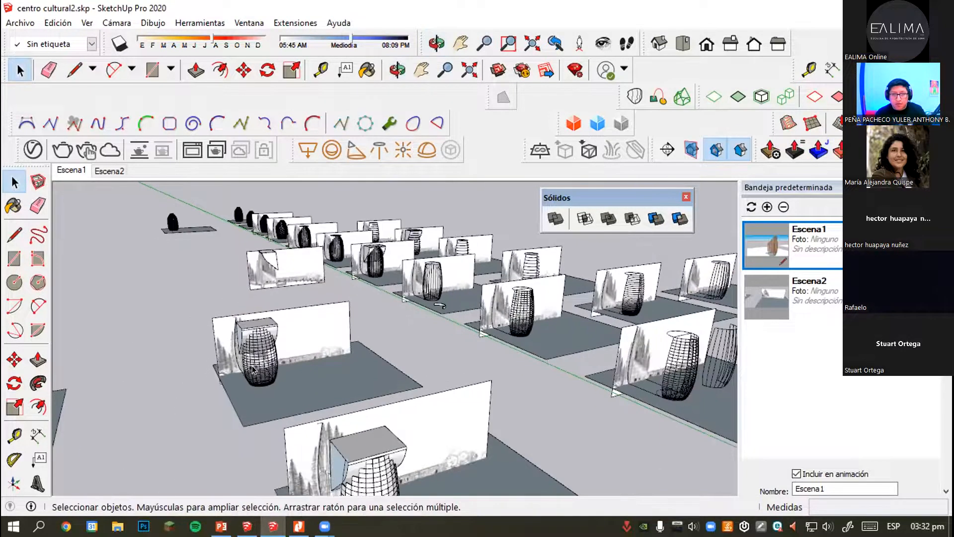
pyautogui.scroll(2, 256, 369)
pyautogui.scroll(2, 261, 367)
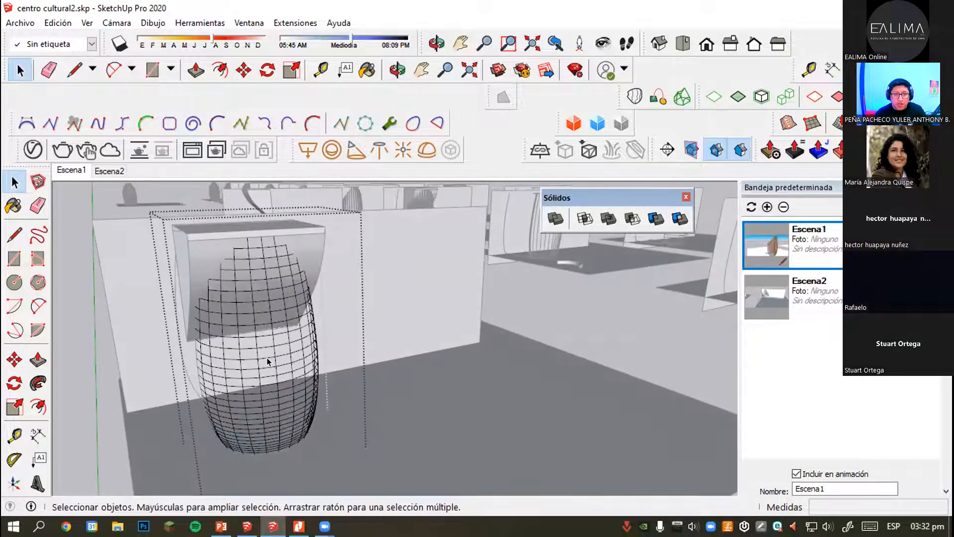
pyautogui.click(265, 354)
pyautogui.scroll(1, 266, 357)
pyautogui.hotkey('ctrl', 'a')
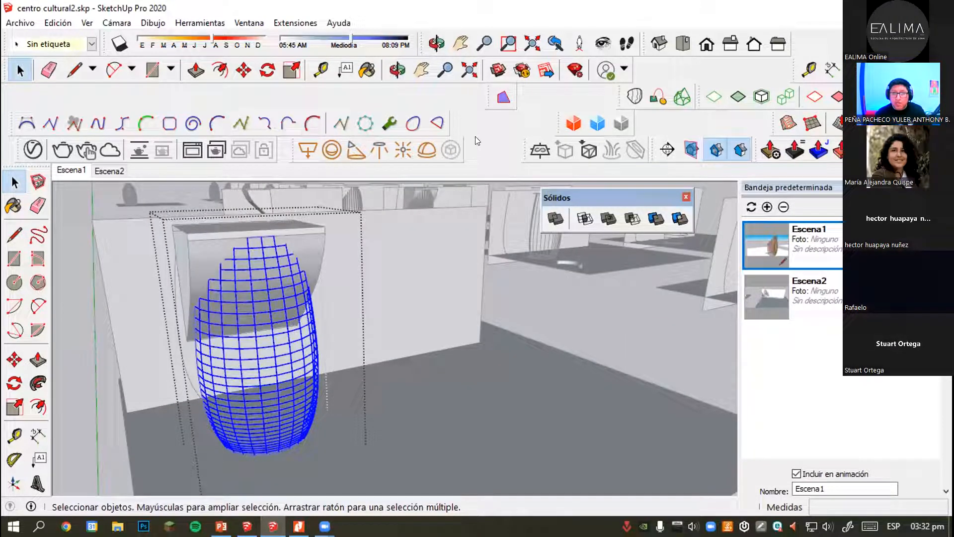
pyautogui.rightClick(476, 135)
pyautogui.click(463, 117)
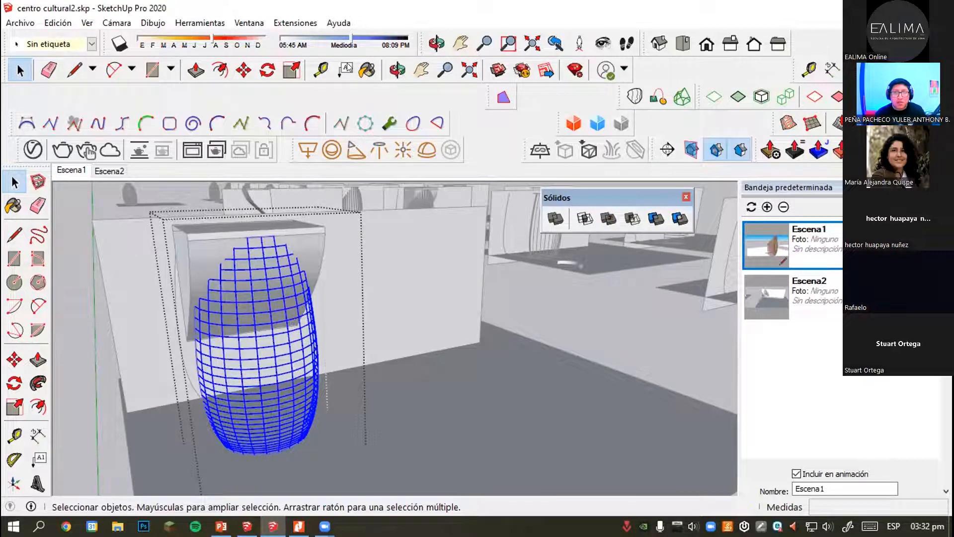
# Convert the selected grid lines to cylinders with a diameter of 0.10 m.
pyautogui.click(199, 22)
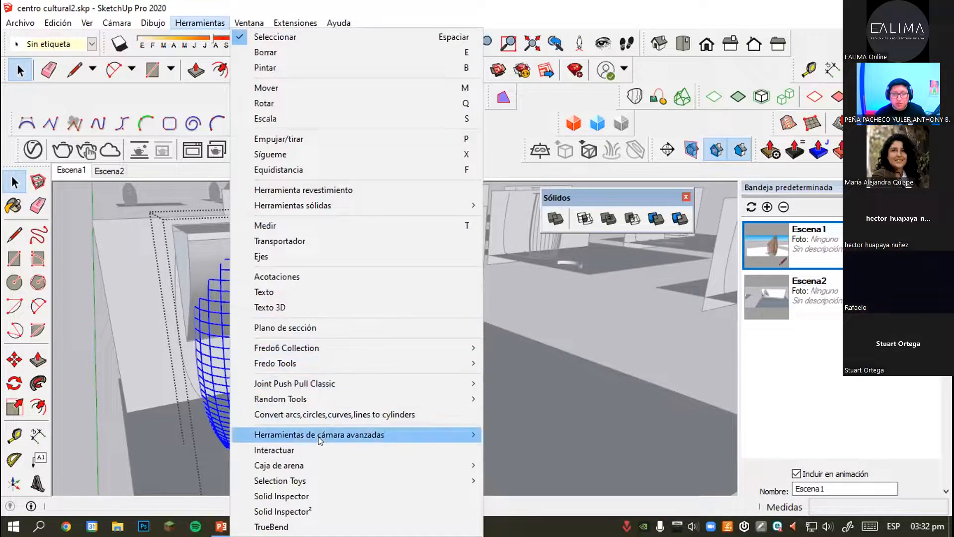
pyautogui.click(320, 415)
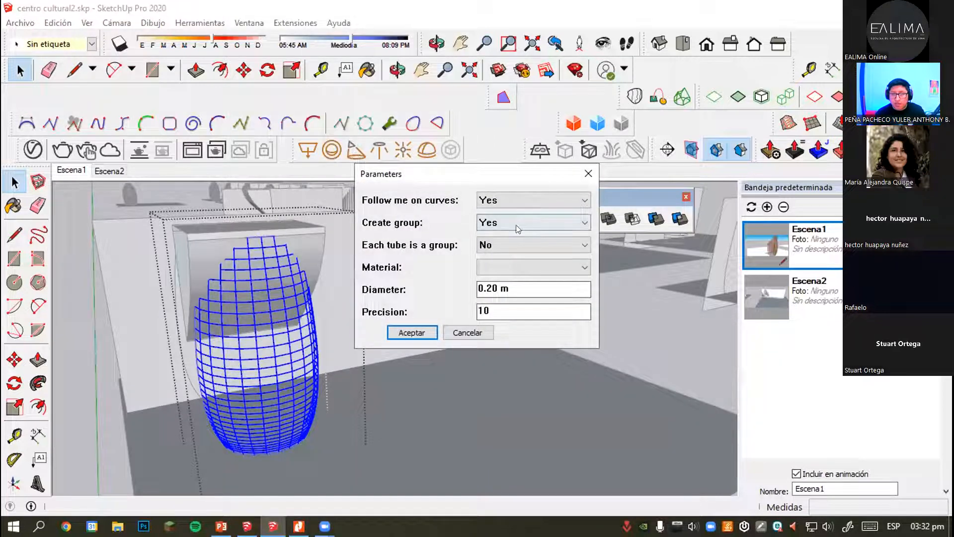
pyautogui.click(490, 290)
pyautogui.press('BackSpace')
pyautogui.write('1')
pyautogui.click(417, 335)
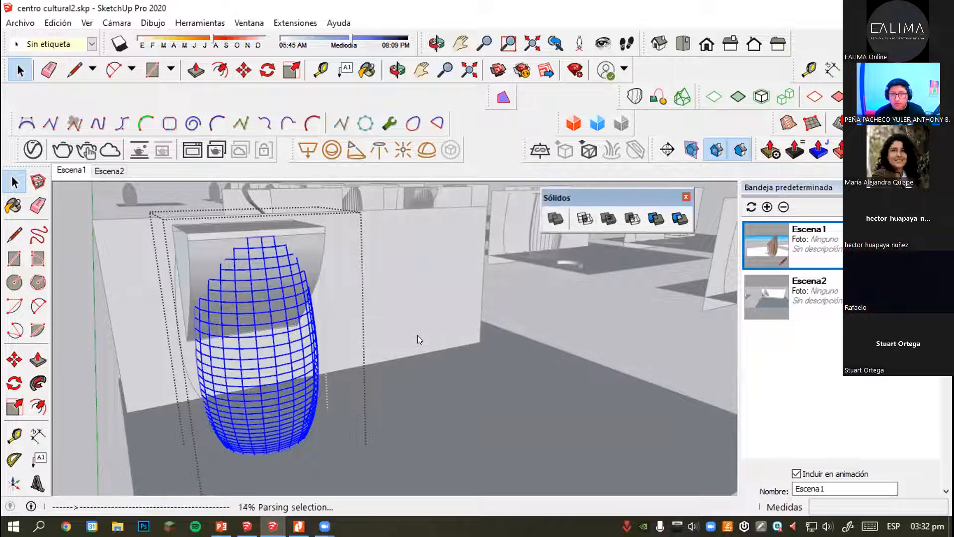
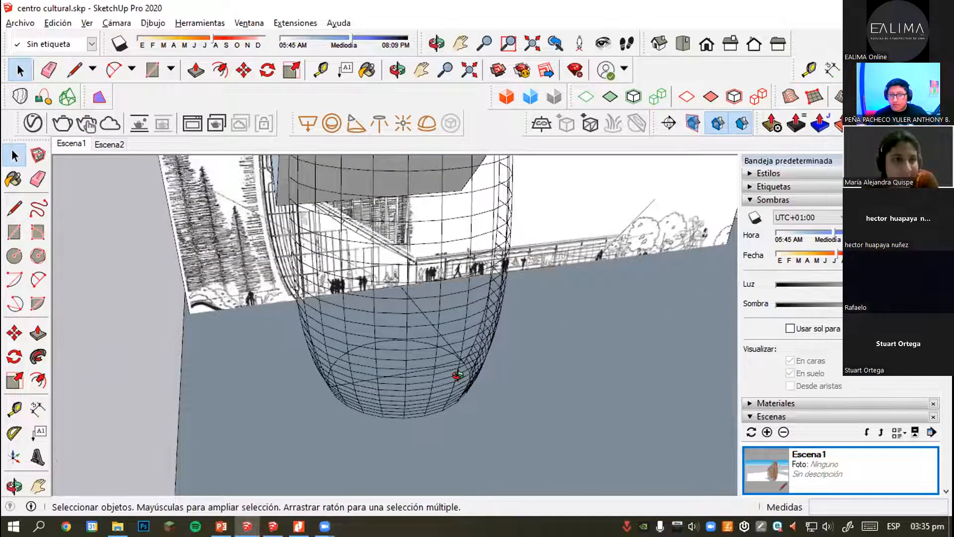
# Compare the tower's line grid under the cutting volume with the neighbouring copy's tube grid up close.
pyautogui.scroll(2, 427, 332)
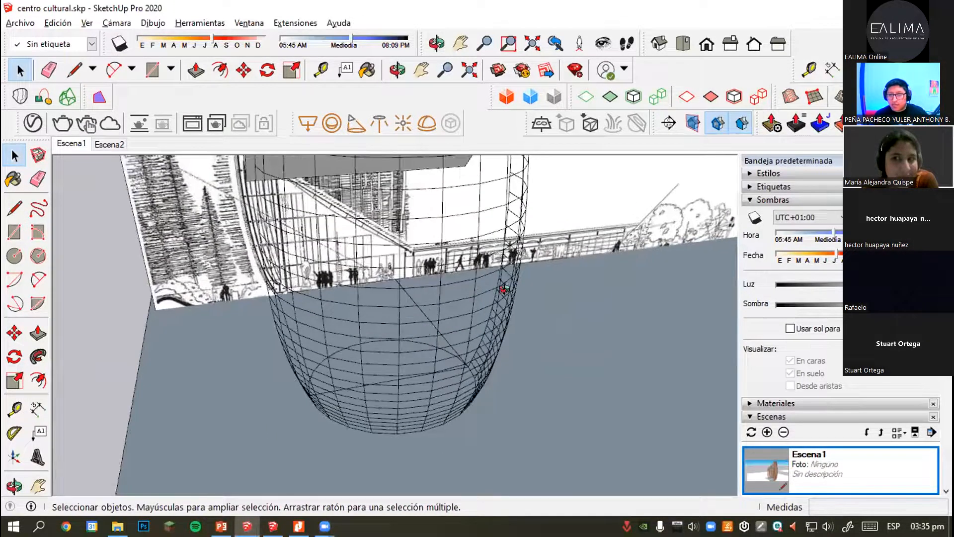
pyautogui.scroll(-15, 494, 324)
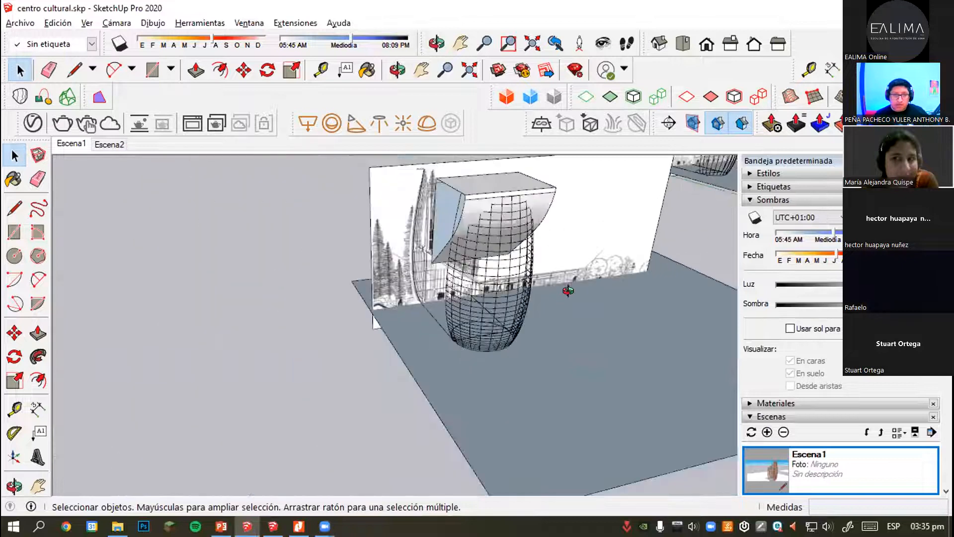
pyautogui.moveTo(197, 366); pyautogui.dragTo(293, 359, button='middle')
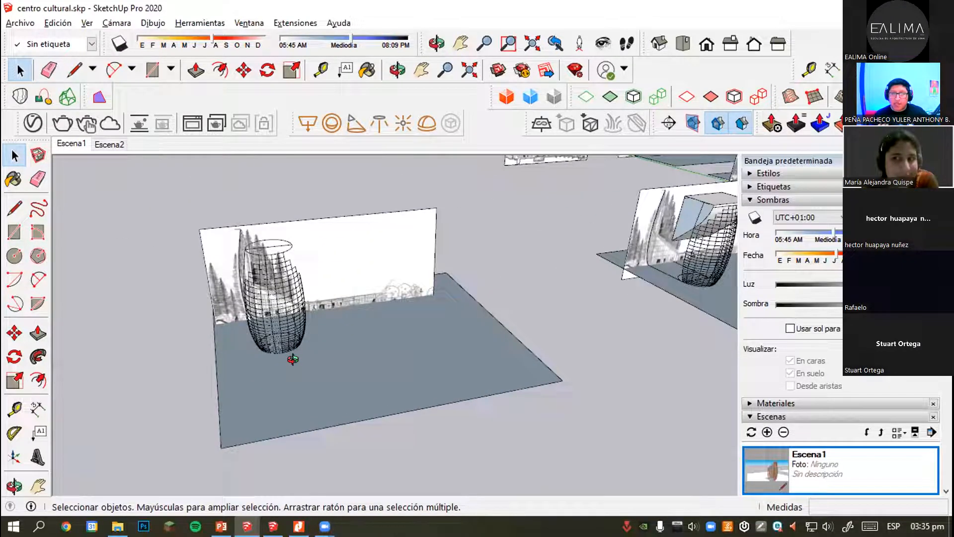
pyautogui.scroll(3, 286, 324)
pyautogui.moveTo(275, 323)
pyautogui.mouseDown(button='middle')
pyautogui.moveTo(260, 320)
pyautogui.moveTo(247, 344)
pyautogui.moveTo(422, 337)
pyautogui.mouseUp(button='middle')
pyautogui.moveTo(299, 286)
pyautogui.mouseDown(button='middle')
pyautogui.moveTo(368, 325)
pyautogui.moveTo(413, 301)
pyautogui.mouseUp(button='middle')
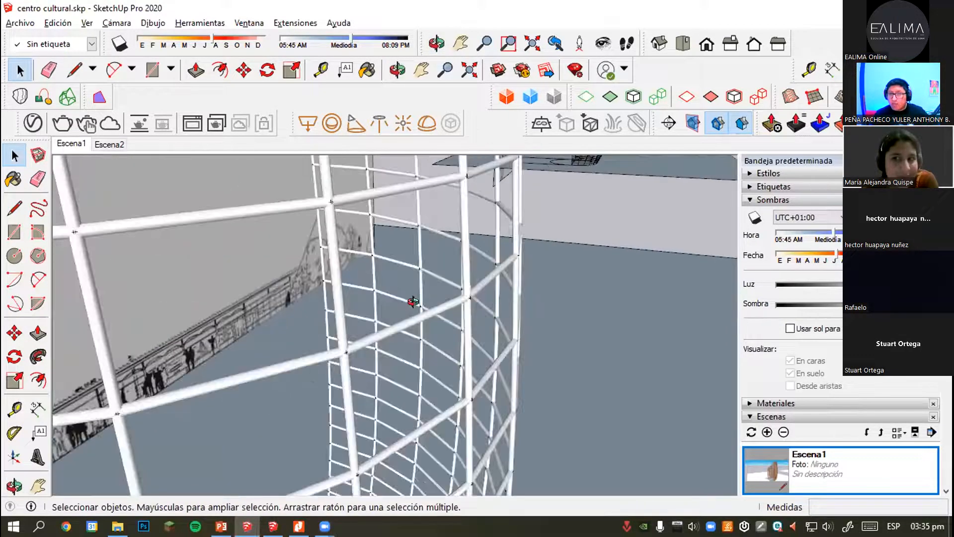
pyautogui.scroll(-5, 420, 290)
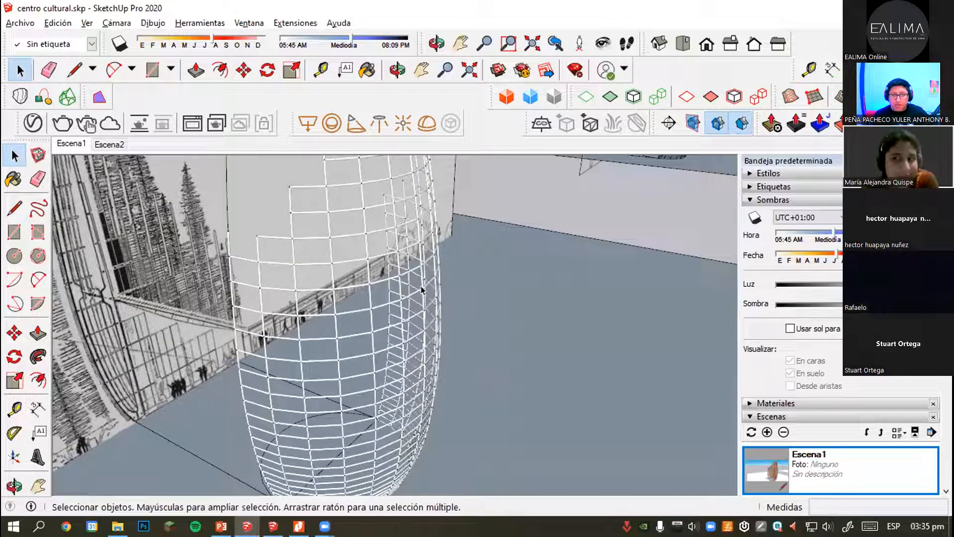
pyautogui.scroll(-8, 421, 285)
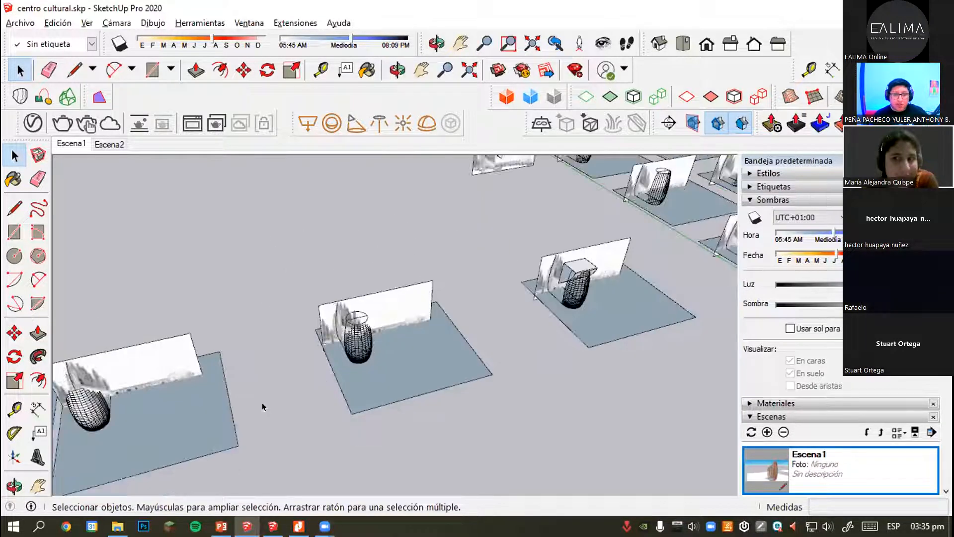
# Look over the tower copies along the green axis that show the vertical and horizontal rib stages.
pyautogui.moveTo(462, 311)
pyautogui.mouseDown(button='middle')
pyautogui.moveTo(388, 403)
pyautogui.moveTo(501, 224)
pyautogui.mouseUp(button='middle')
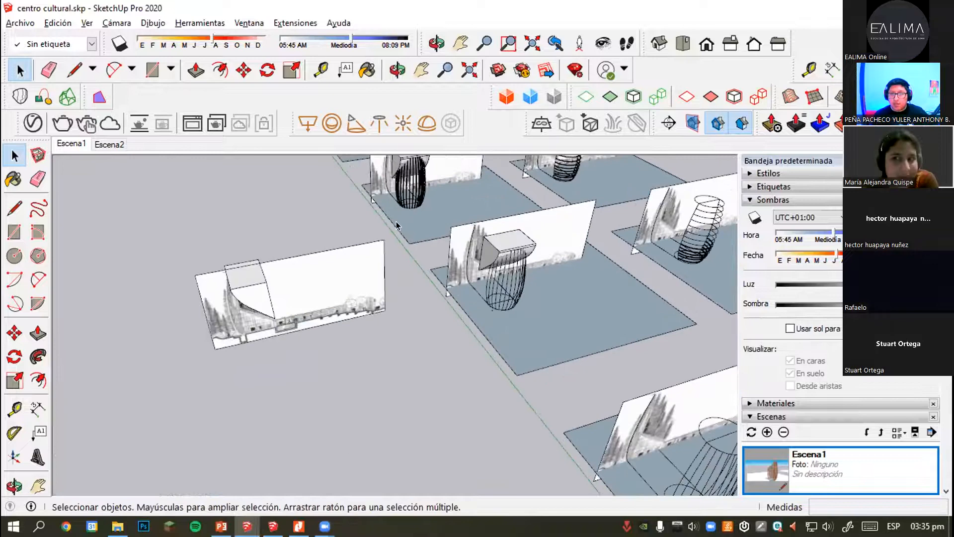
pyautogui.moveTo(396, 219); pyautogui.dragTo(365, 377, button='middle')
pyautogui.scroll(4, 382, 303)
pyautogui.scroll(-3, 363, 348)
pyautogui.scroll(7, 278, 218)
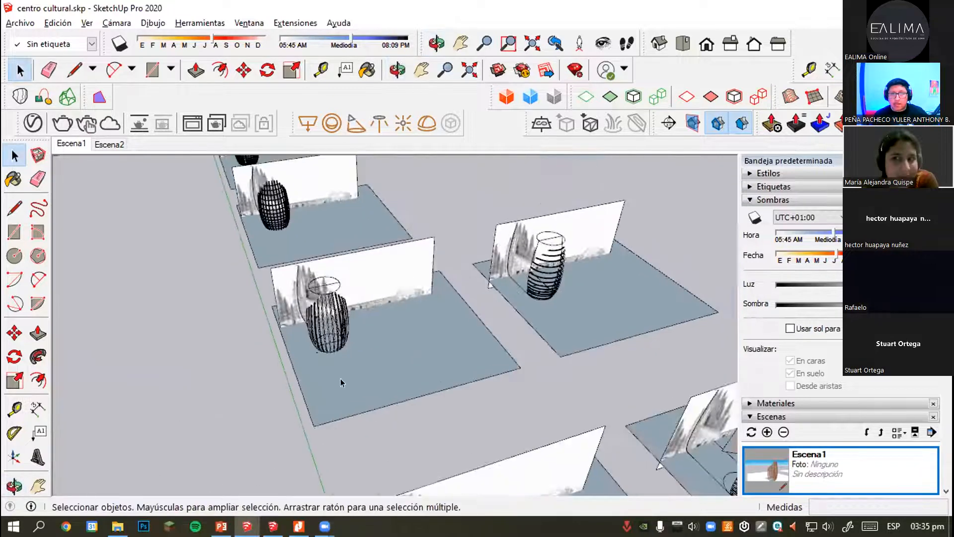
pyautogui.moveTo(264, 233); pyautogui.dragTo(453, 308, button='middle')
pyautogui.scroll(4, 301, 278)
pyautogui.moveTo(323, 400); pyautogui.dragTo(444, 354, button='middle')
pyautogui.scroll(-3, 444, 355)
pyautogui.scroll(-5, 535, 336)
pyautogui.keyDown('shift'); pyautogui.moveTo(206, 339); pyautogui.dragTo(410, 345, button='middle'); pyautogui.keyUp('shift')
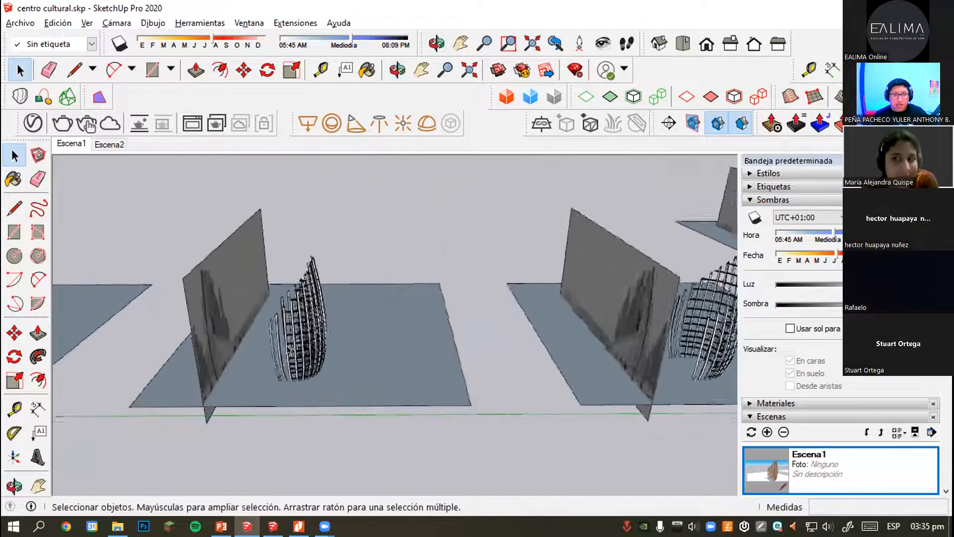
# Examine the stepped lattice tower made of flat vertical and horizontal slats from above and from the front.
pyautogui.scroll(5, 296, 300)
pyautogui.scroll(3, 295, 300)
pyautogui.moveTo(296, 300); pyautogui.dragTo(341, 219, button='middle')
pyautogui.scroll(5, 341, 219)
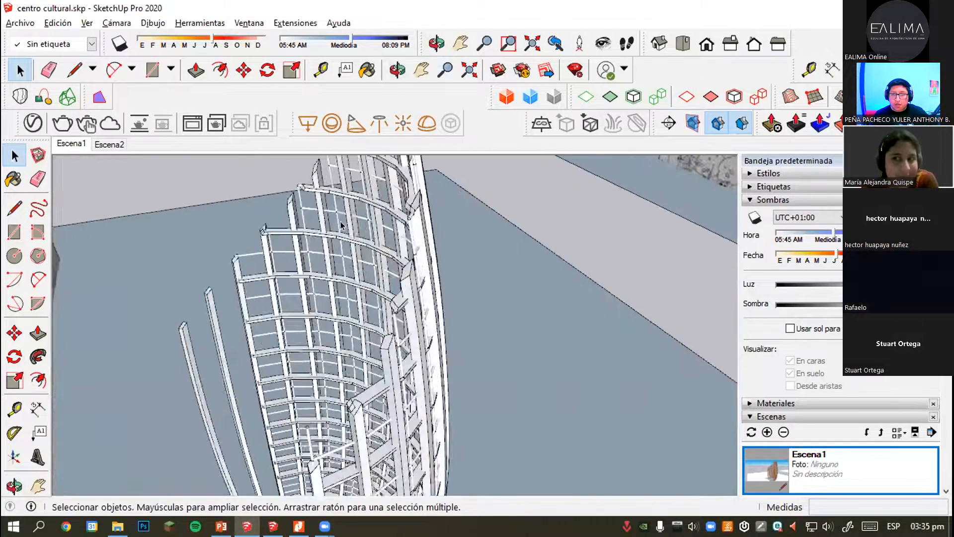
pyautogui.moveTo(566, 399); pyautogui.dragTo(379, 345, button='middle')
pyautogui.scroll(-5, 379, 346)
pyautogui.moveTo(214, 293); pyautogui.dragTo(309, 328, button='middle')
pyautogui.scroll(3, 312, 349)
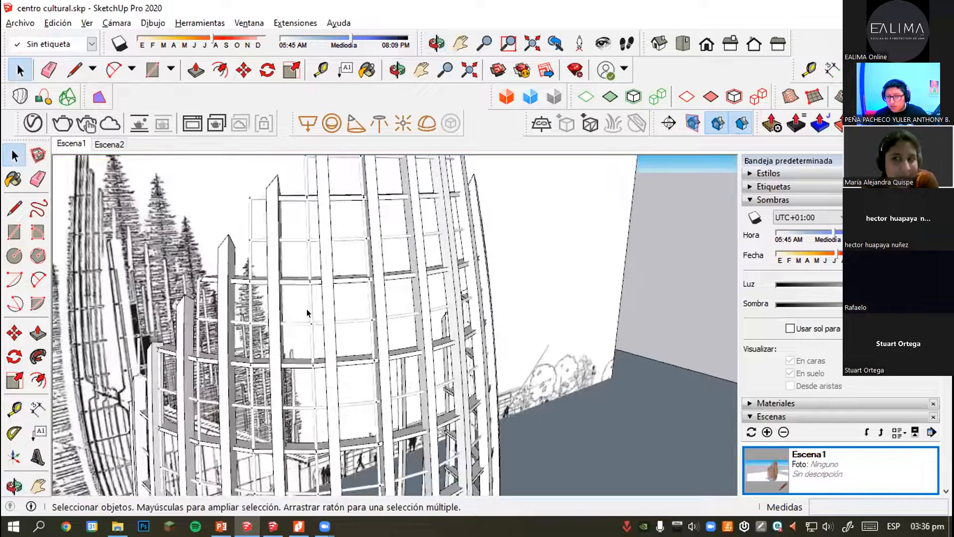
# Survey the whole sequence of tower modelling stages from a distance.
pyautogui.scroll(-10, 308, 312)
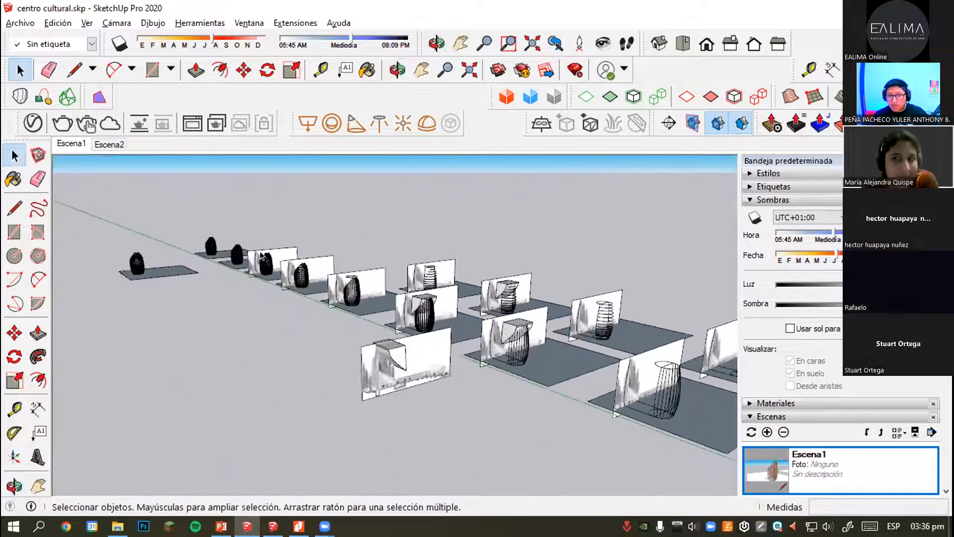
pyautogui.scroll(-5, 262, 255)
pyautogui.scroll(4, 437, 410)
pyautogui.scroll(2, 293, 400)
pyautogui.scroll(-3, 396, 323)
pyautogui.moveTo(492, 328); pyautogui.dragTo(266, 318, button='middle')
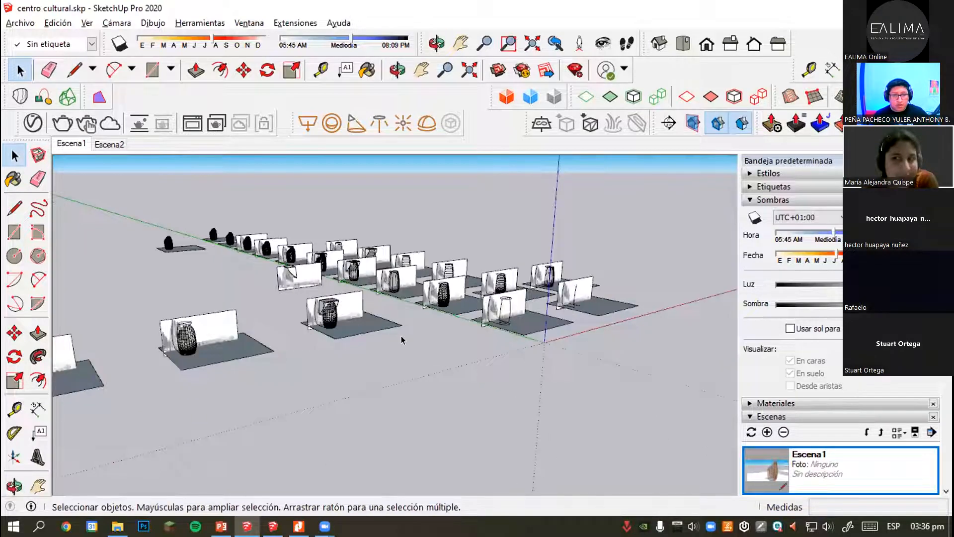
pyautogui.moveTo(402, 340); pyautogui.dragTo(298, 328, button='middle')
pyautogui.scroll(6, 94, 336)
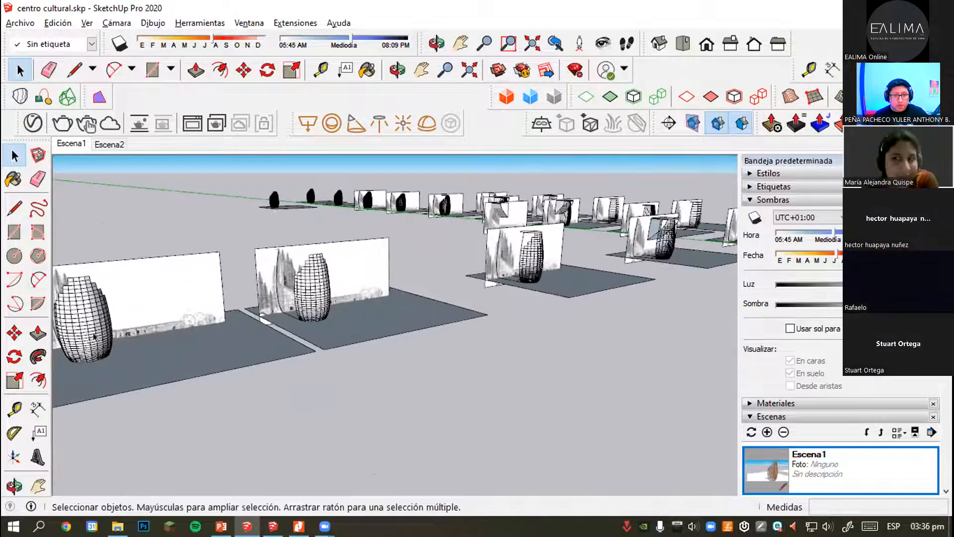
# Inspect the stepped panel grid tagged 6 paneles and the tube grid tagged 5 tubos by selecting each group.
pyautogui.scroll(1, 94, 337)
pyautogui.scroll(-1, 224, 355)
pyautogui.keyDown('shift'); pyautogui.moveTo(226, 356); pyautogui.dragTo(348, 350, button='middle'); pyautogui.keyUp('shift')
pyautogui.scroll(1, 242, 339)
pyautogui.click(253, 338)
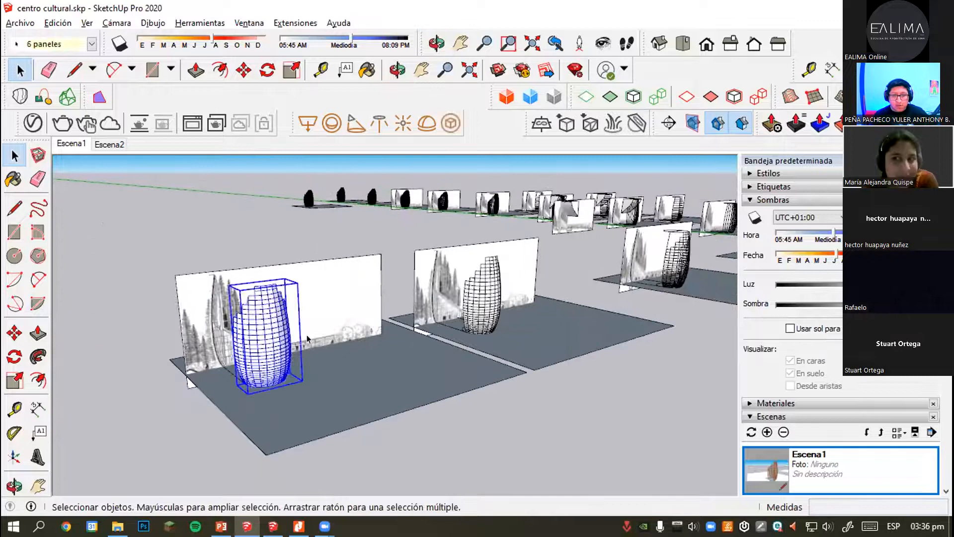
pyautogui.scroll(3, 459, 304)
pyautogui.moveTo(696, 326); pyautogui.dragTo(546, 340, button='middle')
pyautogui.scroll(2, 515, 343)
pyautogui.click(497, 346)
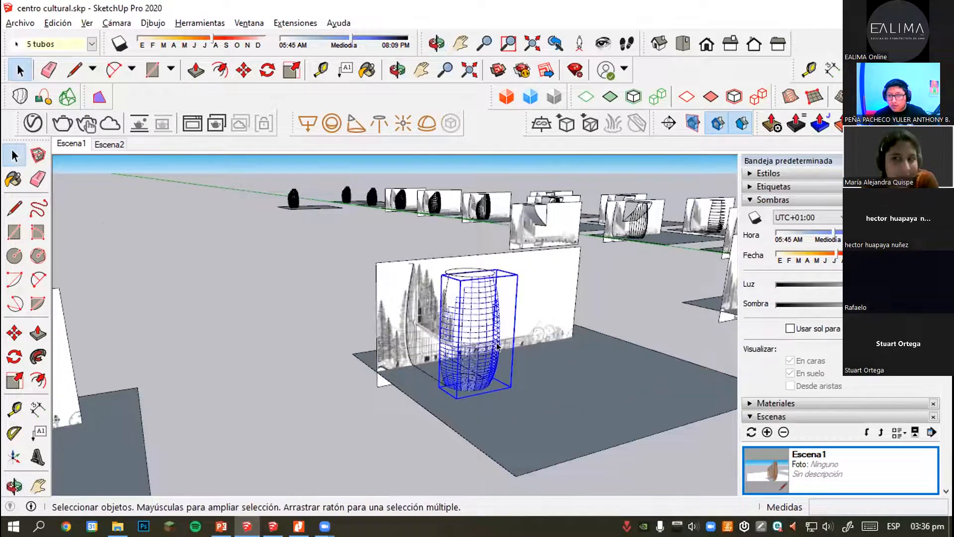
# Select the front half arcs of the upper and lower circles and the two side curves on the early construction-line copy.
pyautogui.scroll(4, 592, 379)
pyautogui.keyDown('shift'); pyautogui.moveTo(646, 378); pyautogui.dragTo(308, 343, button='middle'); pyautogui.keyUp('shift')
pyautogui.scroll(5, 323, 339)
pyautogui.scroll(-5, 328, 339)
pyautogui.keyDown('shift'); pyautogui.moveTo(592, 366); pyautogui.dragTo(390, 362, button='middle'); pyautogui.keyUp('shift')
pyautogui.scroll(3, 551, 319)
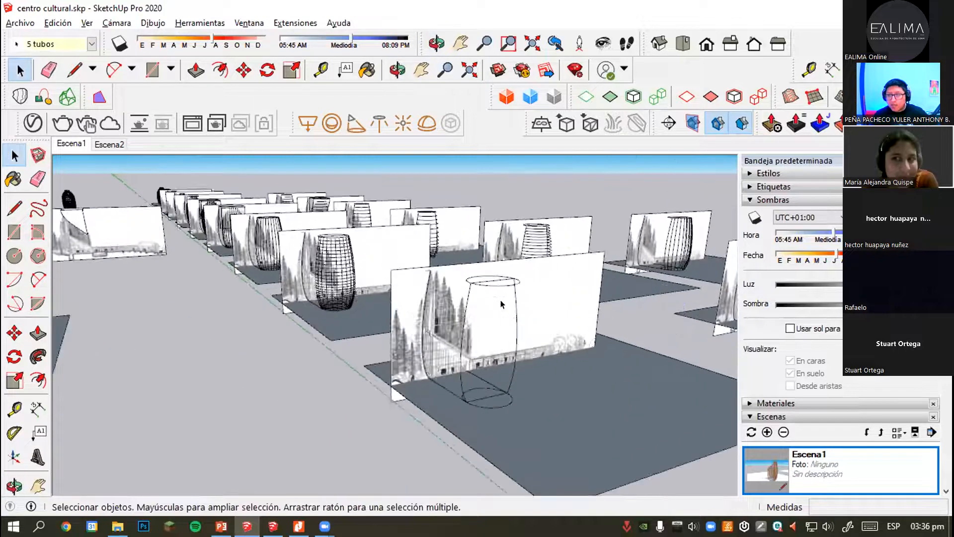
pyautogui.click(509, 289)
pyautogui.moveTo(509, 288); pyautogui.dragTo(507, 394, button='middle')
pyautogui.keyDown('shift'); pyautogui.click(502, 405); pyautogui.keyUp('shift')
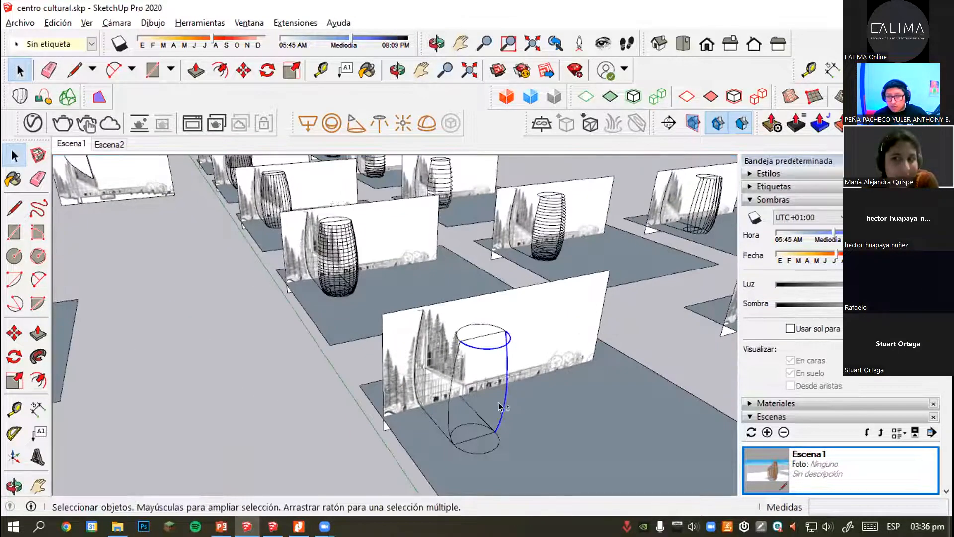
pyautogui.keyDown('shift'); pyautogui.click(447, 421); pyautogui.keyUp('shift')
pyautogui.keyDown('shift'); pyautogui.click(550, 437); pyautogui.keyUp('shift')
# Copy the selected contour curves to an empty spot beside the original on the same ground plane.
pyautogui.press('m')
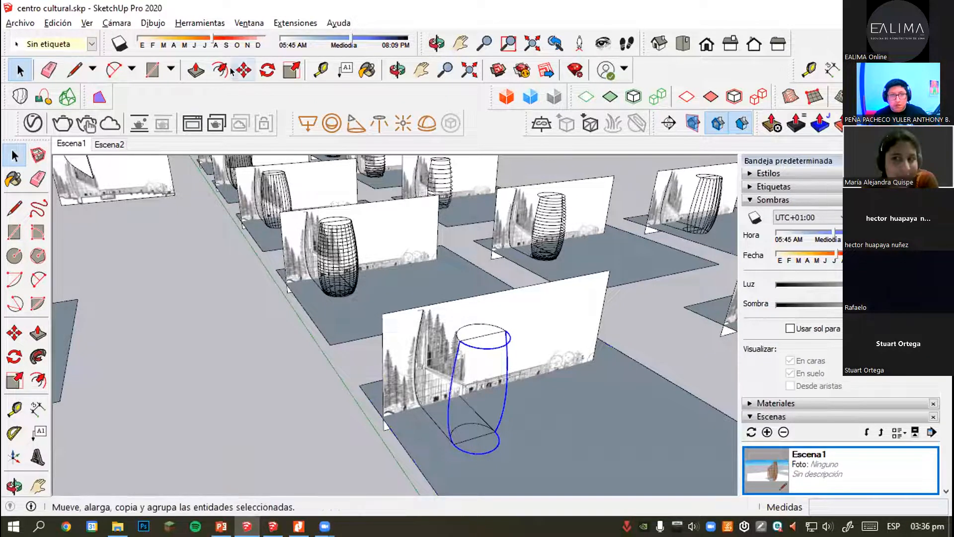
pyautogui.click(467, 455)
pyautogui.press('ctrl')
pyautogui.click(579, 420)
pyautogui.press('space')
pyautogui.moveTo(579, 420); pyautogui.dragTo(503, 313, button='middle')
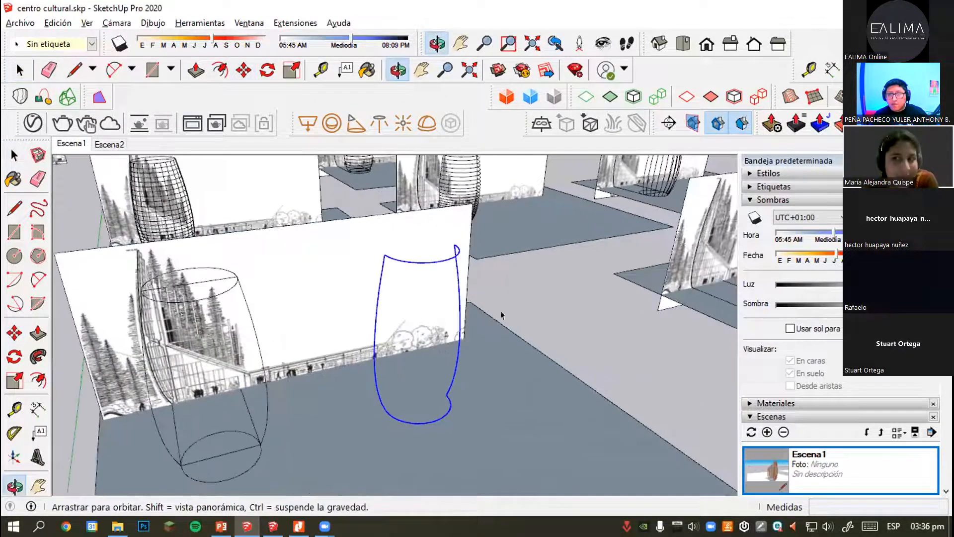
# Generate a Curviloft skin preview across the copied closed contour and inspect its mesh up close.
pyautogui.click(76, 96)
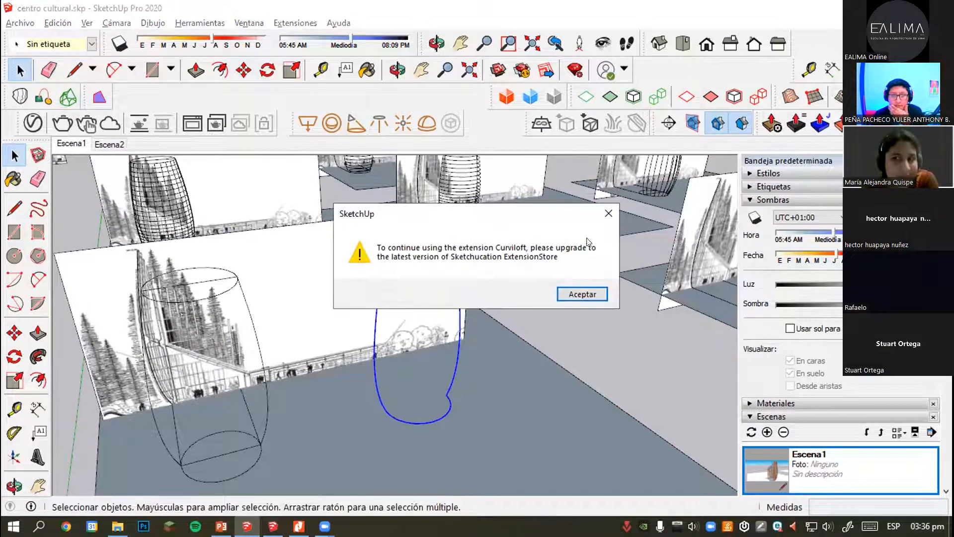
pyautogui.click(608, 214)
pyautogui.click(541, 215)
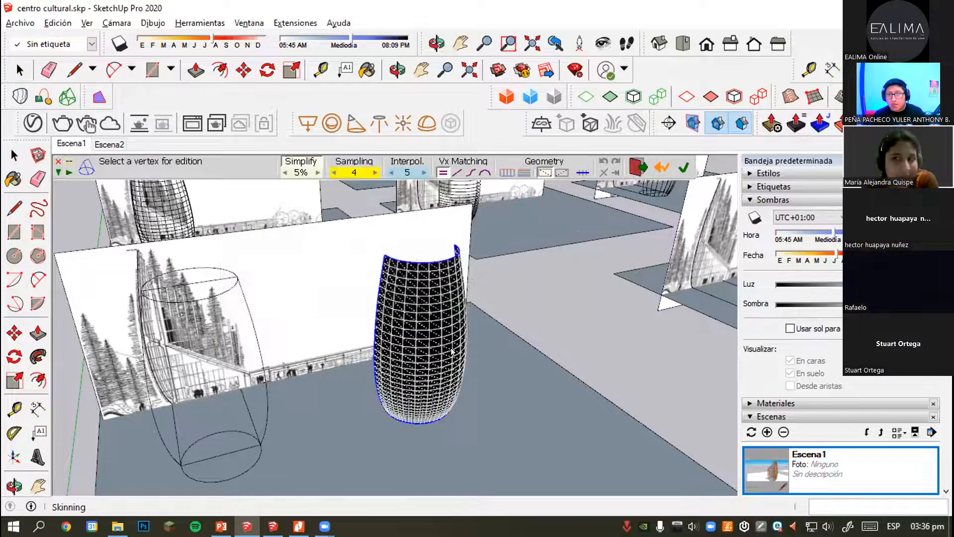
pyautogui.scroll(4, 449, 347)
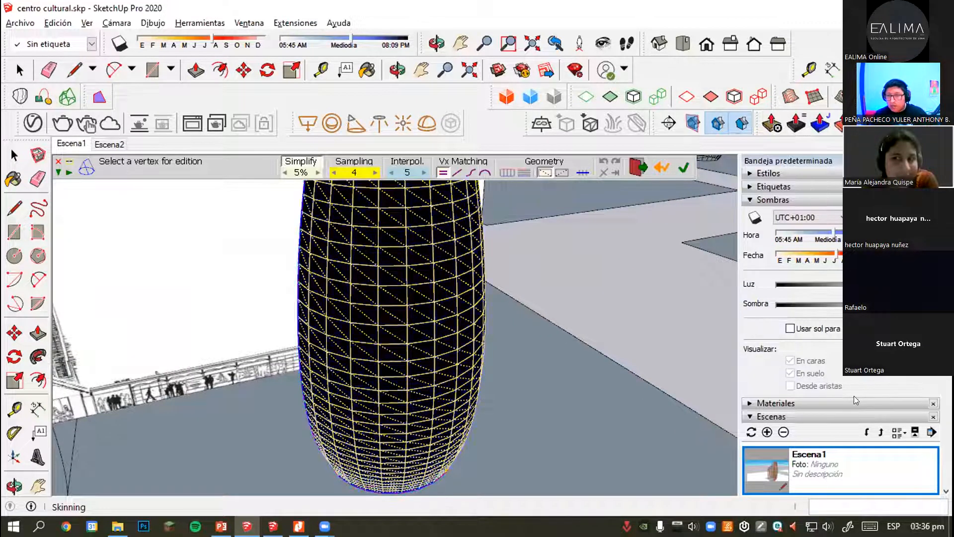
# Collapse the Escenas and Sombras sections of the default tray.
pyautogui.scroll(-3, 819, 439)
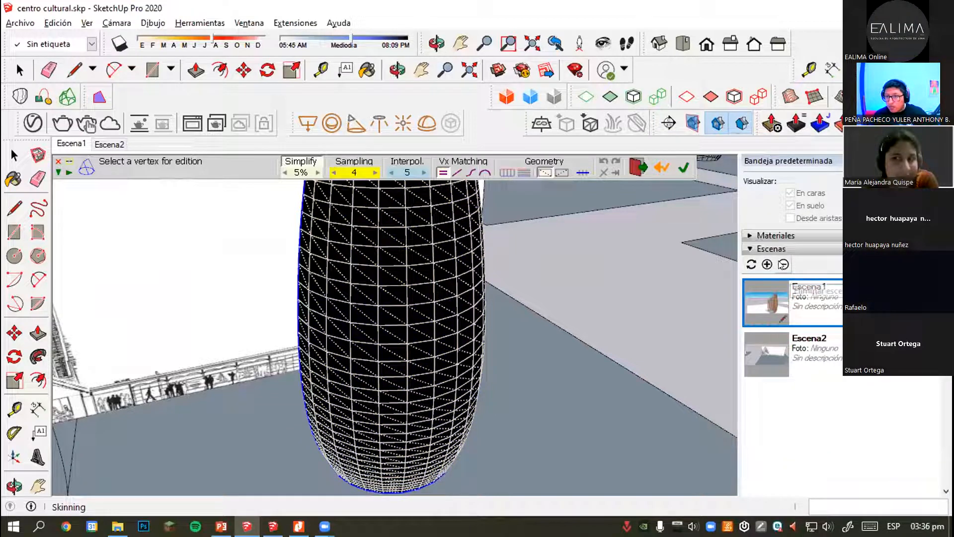
pyautogui.click(768, 264)
pyautogui.click(764, 263)
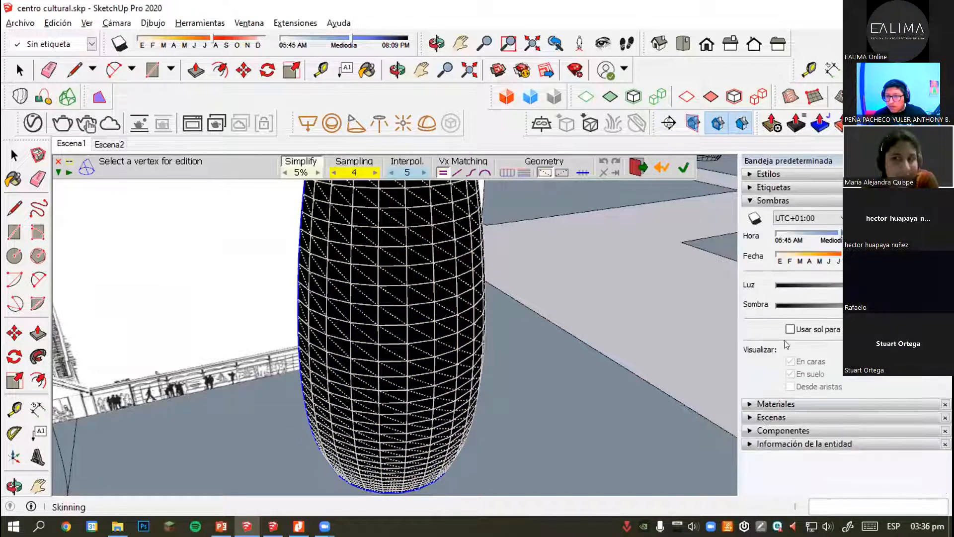
pyautogui.click(752, 200)
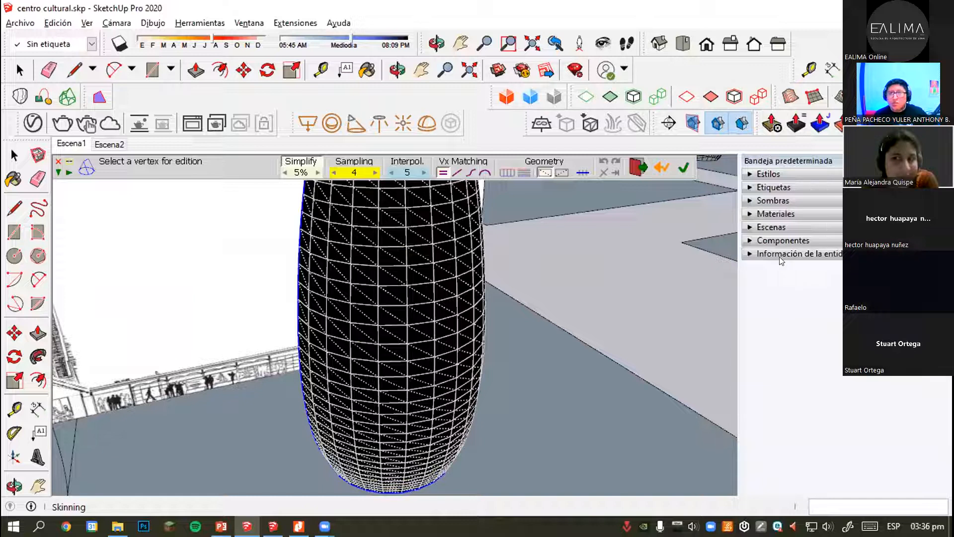
# Confirm the Curviloft skin and set its angle between normals to 0.0 in a Suavizar aristas section added to the default tray.
pyautogui.click(294, 22)
pyautogui.moveTo(249, 23)
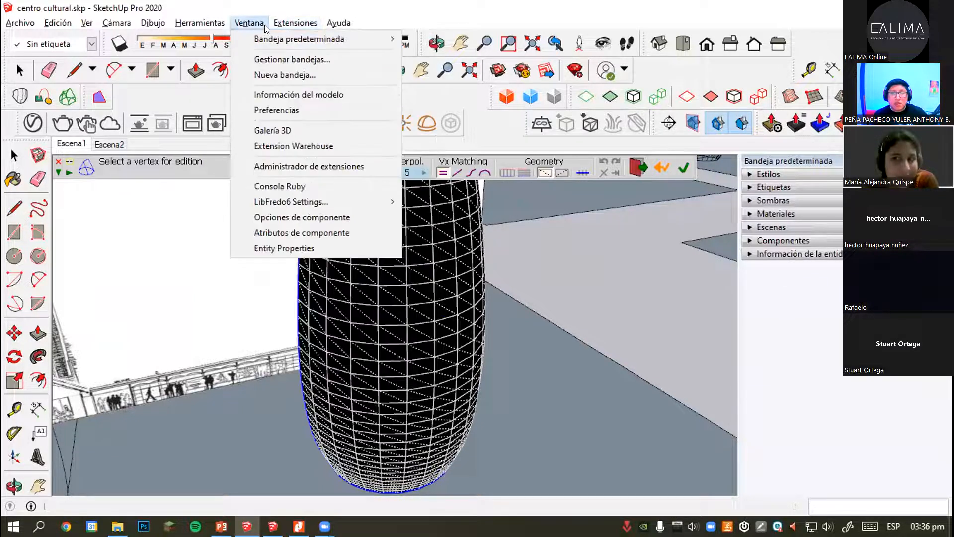
pyautogui.moveTo(299, 39)
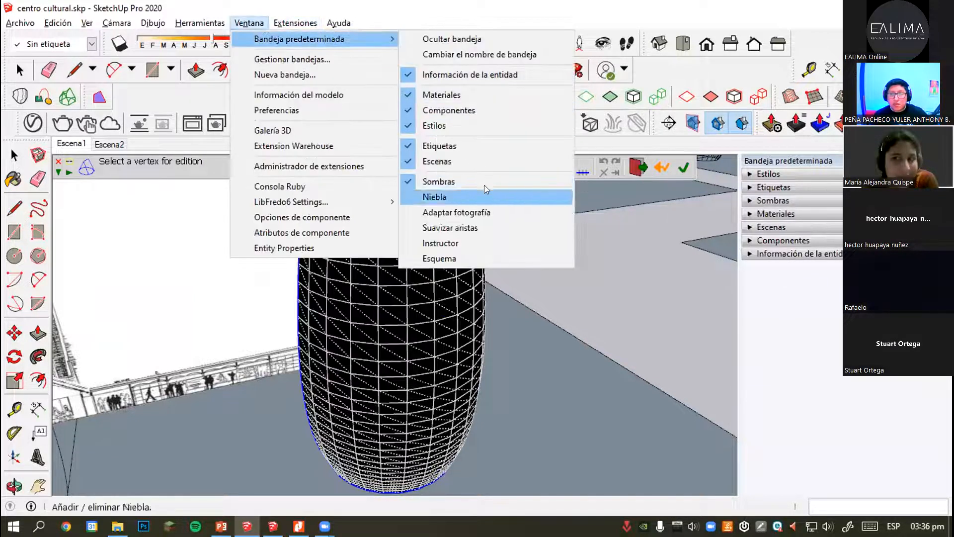
pyautogui.click(465, 228)
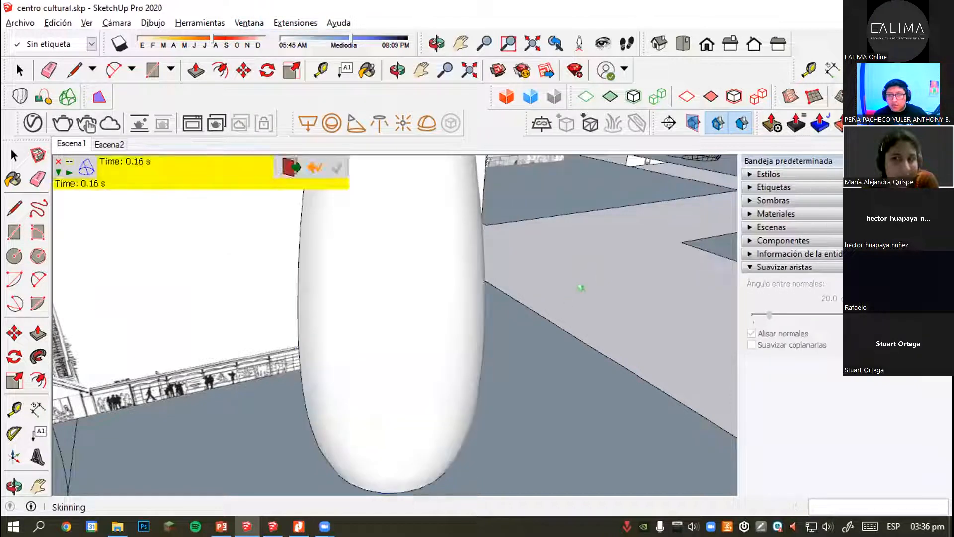
pyautogui.click(459, 299)
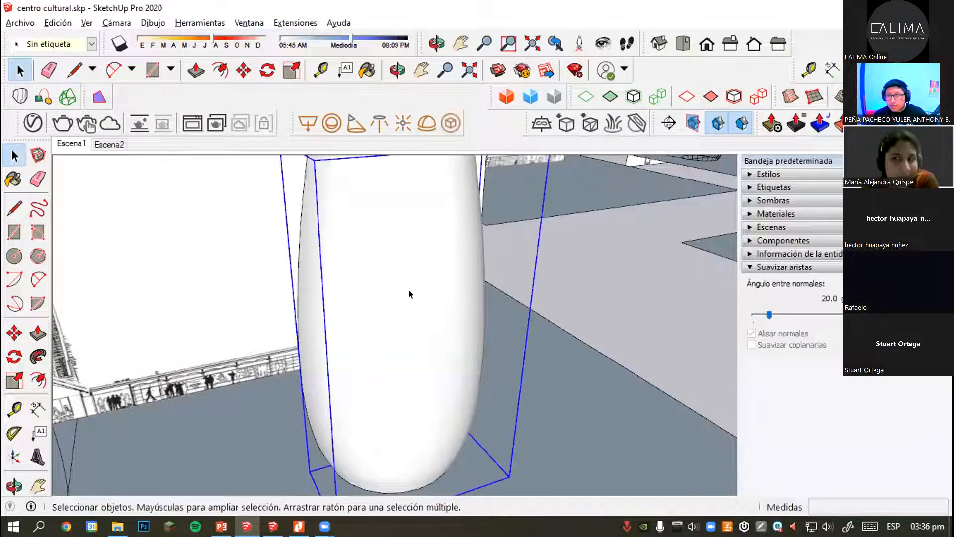
pyautogui.moveTo(769, 315); pyautogui.dragTo(735, 320)
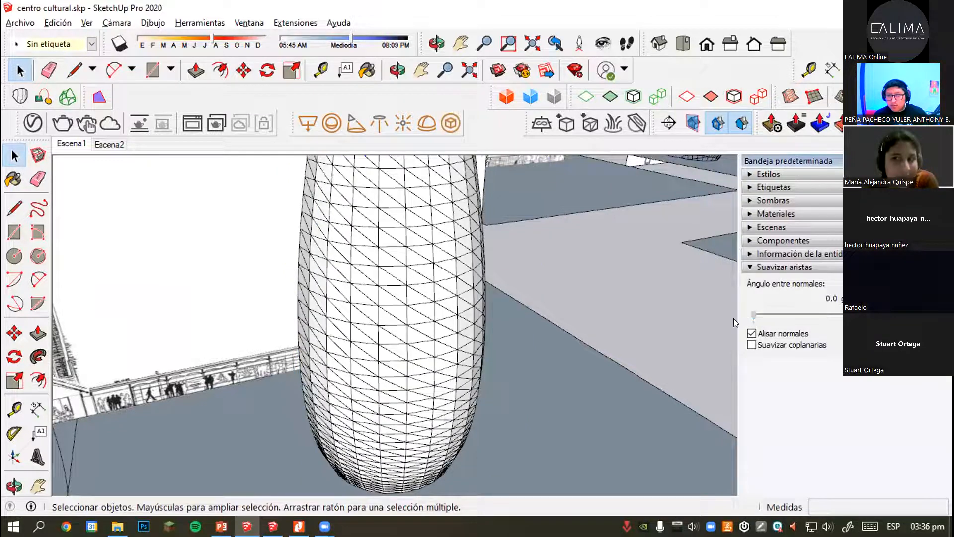
# Open the new skin group and select its entire mesh of faces and edges.
pyautogui.scroll(1, 352, 321)
pyautogui.moveTo(353, 321); pyautogui.dragTo(419, 259, button='middle')
pyautogui.scroll(-1, 408, 256)
pyautogui.scroll(1, 407, 256)
pyautogui.tripleClick(402, 254)
pyautogui.scroll(-2, 460, 298)
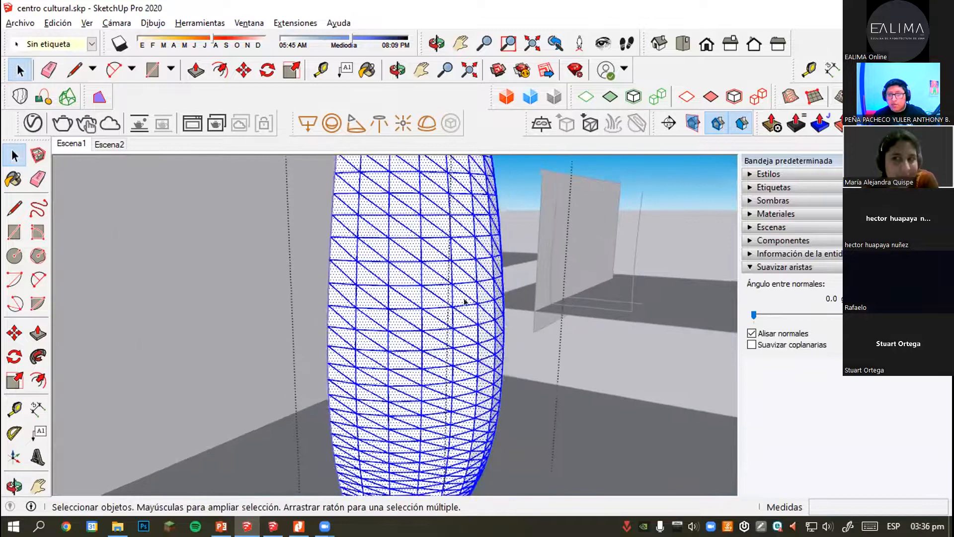
pyautogui.moveTo(464, 300); pyautogui.dragTo(381, 314, button='middle')
pyautogui.scroll(-1, 385, 302)
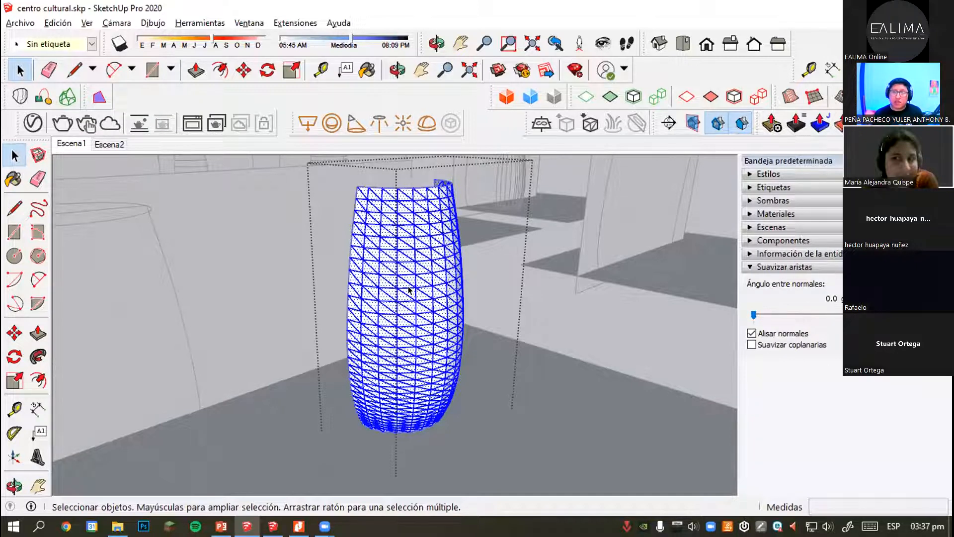
pyautogui.scroll(4, 413, 278)
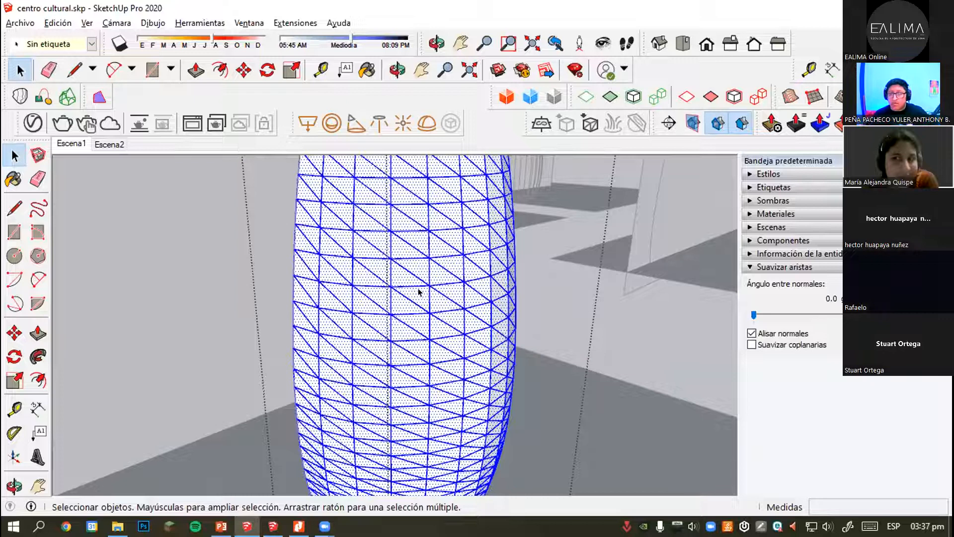
# Clear the selection to check the triangulated cells up close, and reselect the whole mesh.
pyautogui.press('Escape')
pyautogui.scroll(2, 420, 294)
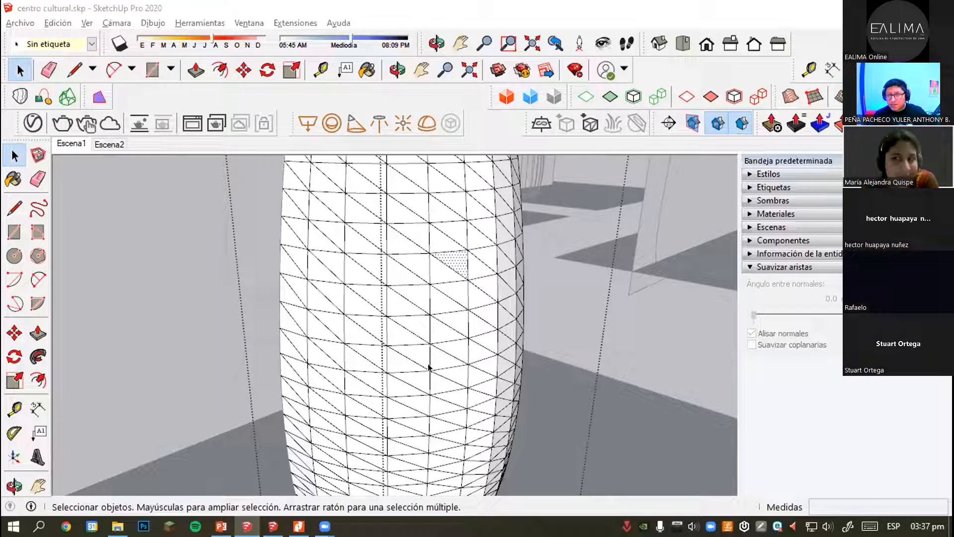
pyautogui.scroll(-2, 426, 366)
pyautogui.scroll(1, 479, 366)
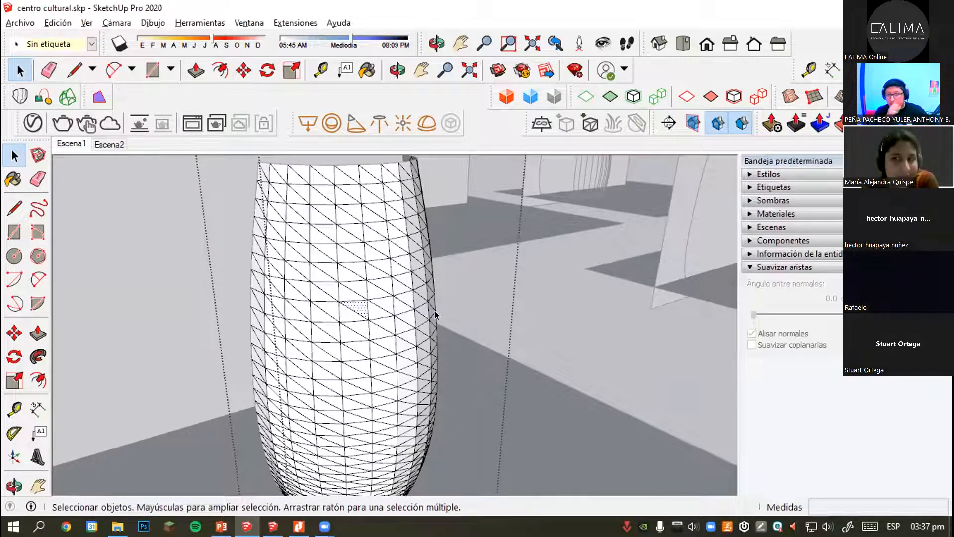
pyautogui.scroll(1, 335, 341)
pyautogui.moveTo(335, 341); pyautogui.dragTo(385, 259, button='middle')
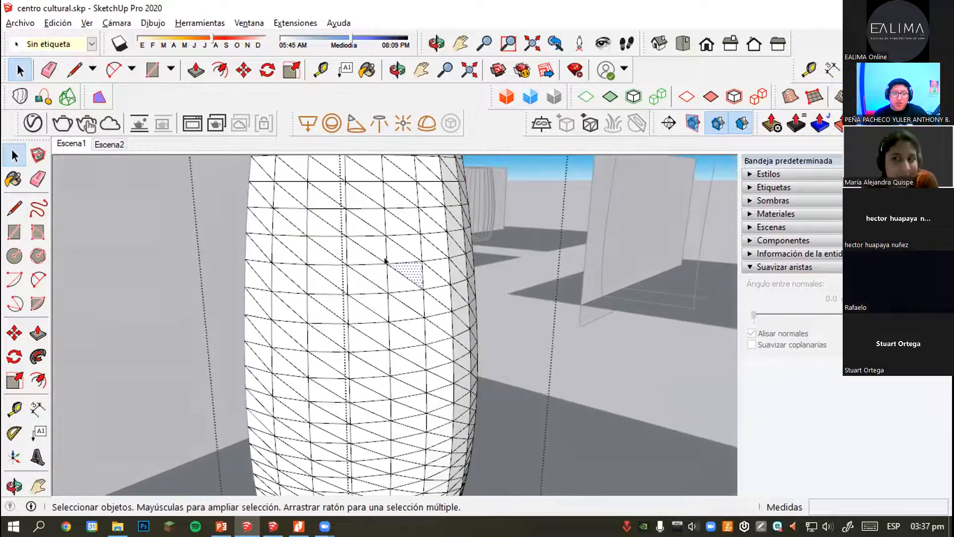
pyautogui.tripleClick(395, 251)
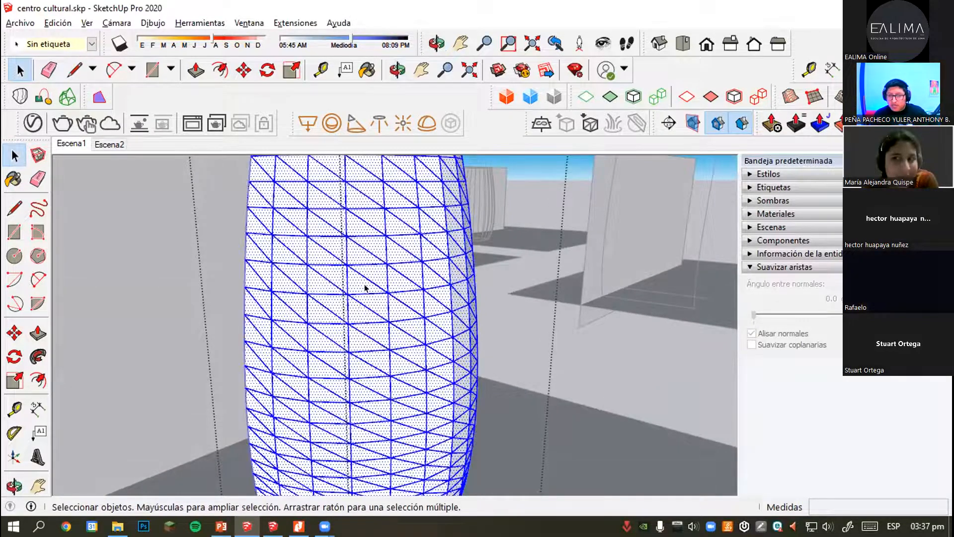
pyautogui.scroll(-1, 362, 305)
pyautogui.scroll(-1, 361, 304)
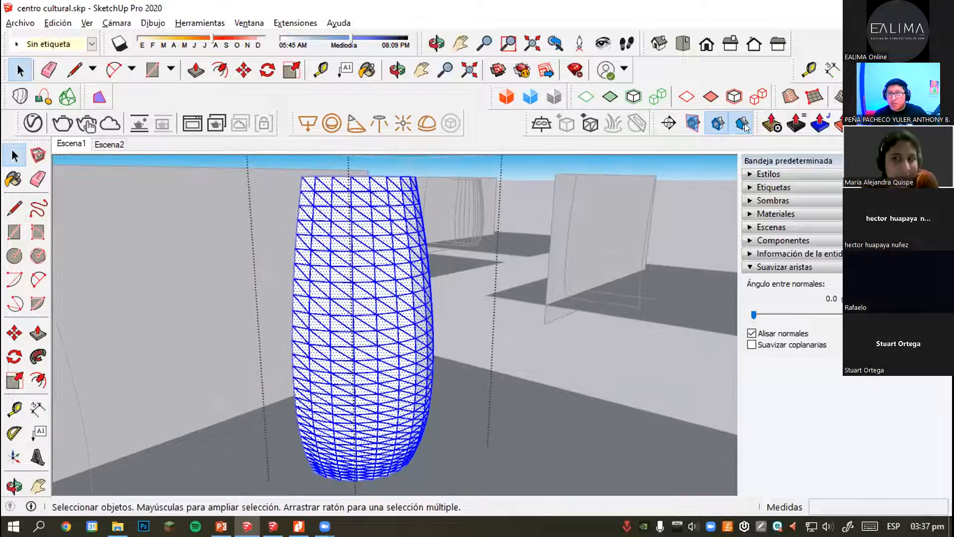
# Undock the Selection Toys toolbar and place it floating over the modelling area.
pyautogui.moveTo(577, 96); pyautogui.dragTo(547, 228)
pyautogui.moveTo(476, 404); pyautogui.dragTo(373, 437, button='middle')
pyautogui.scroll(2, 373, 437)
pyautogui.moveTo(475, 373)
pyautogui.mouseDown(button='middle')
pyautogui.moveTo(426, 417)
pyautogui.moveTo(473, 388)
pyautogui.mouseUp(button='middle')
pyautogui.moveTo(623, 233); pyautogui.dragTo(593, 213)
# Reduce the mesh selection to faces only with Selection Toys and delete those faces, keeping the edge grid.
pyautogui.moveTo(421, 422); pyautogui.dragTo(334, 225, button='middle')
pyautogui.scroll(-2, 432, 379)
pyautogui.scroll(3, 412, 379)
pyautogui.scroll(-3, 413, 379)
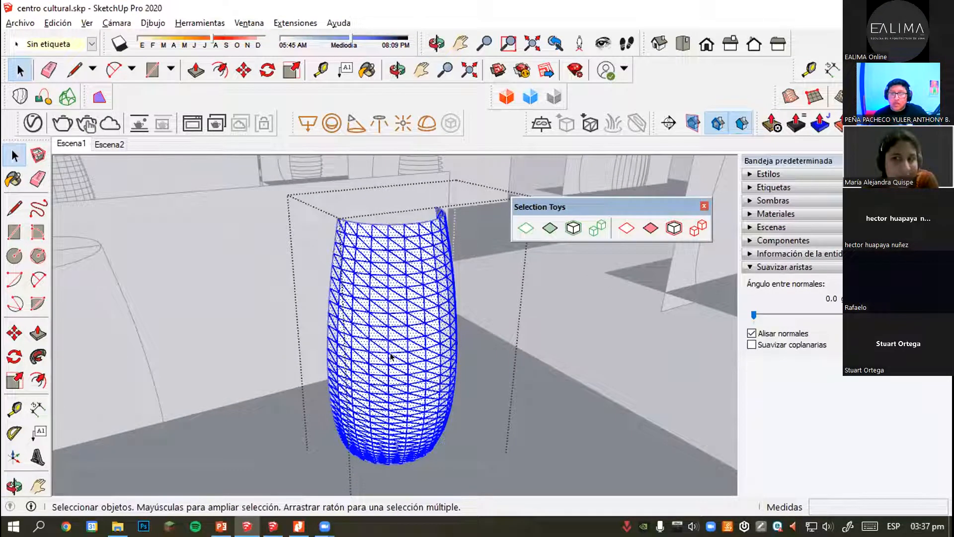
pyautogui.click(551, 232)
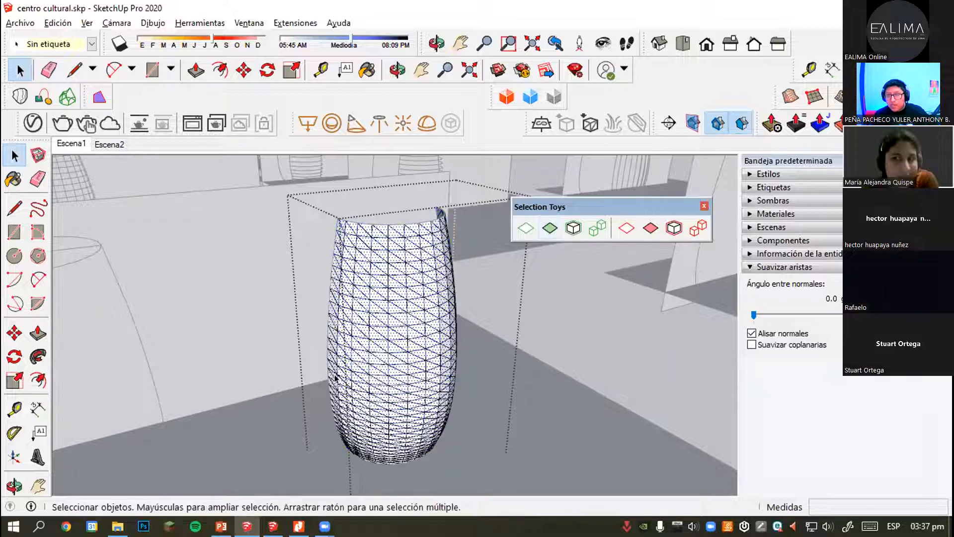
pyautogui.scroll(2, 298, 347)
pyautogui.moveTo(298, 348); pyautogui.dragTo(406, 358, button='middle')
pyautogui.scroll(3, 364, 328)
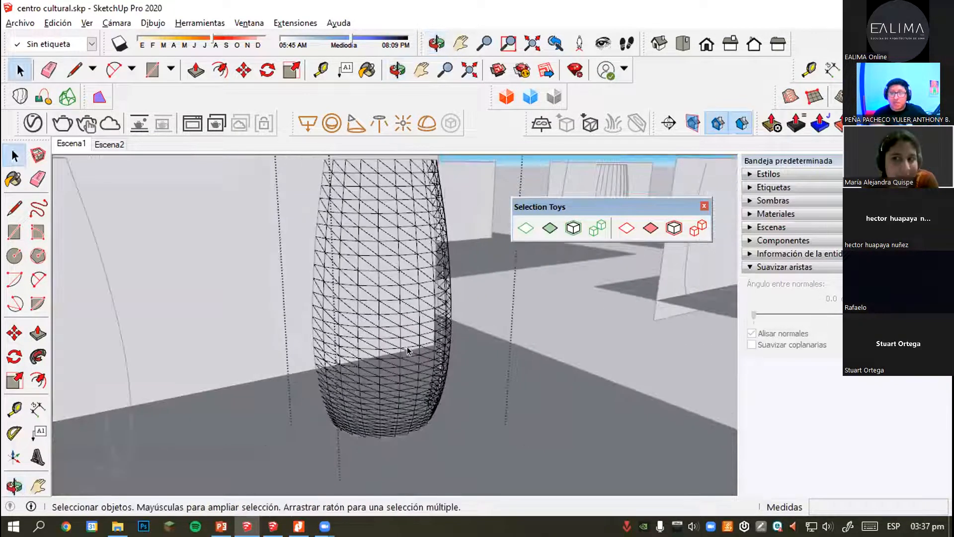
pyautogui.scroll(5, 388, 273)
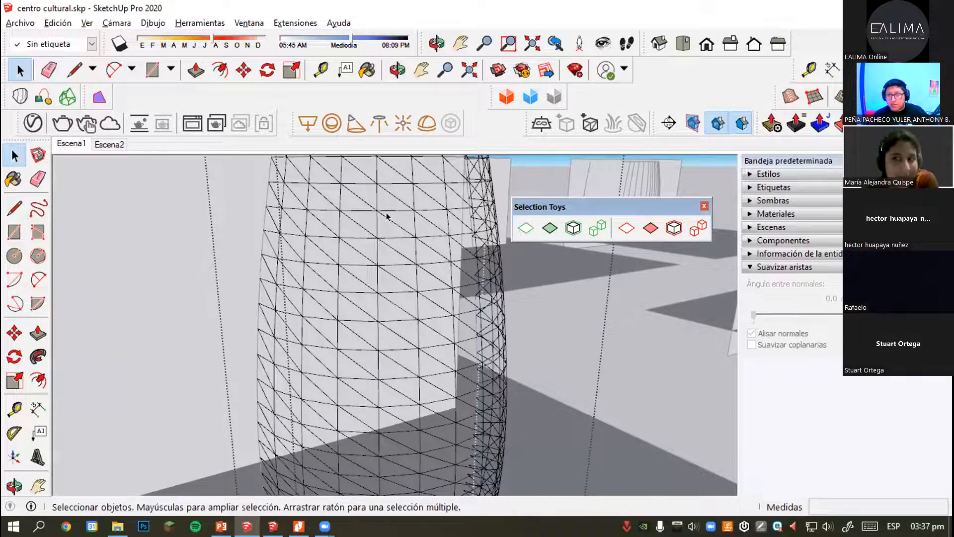
# Select all the remaining edges of the wire grid and leave the skin group.
pyautogui.scroll(-5, 387, 223)
pyautogui.scroll(-1, 432, 288)
pyautogui.tripleClick(431, 289)
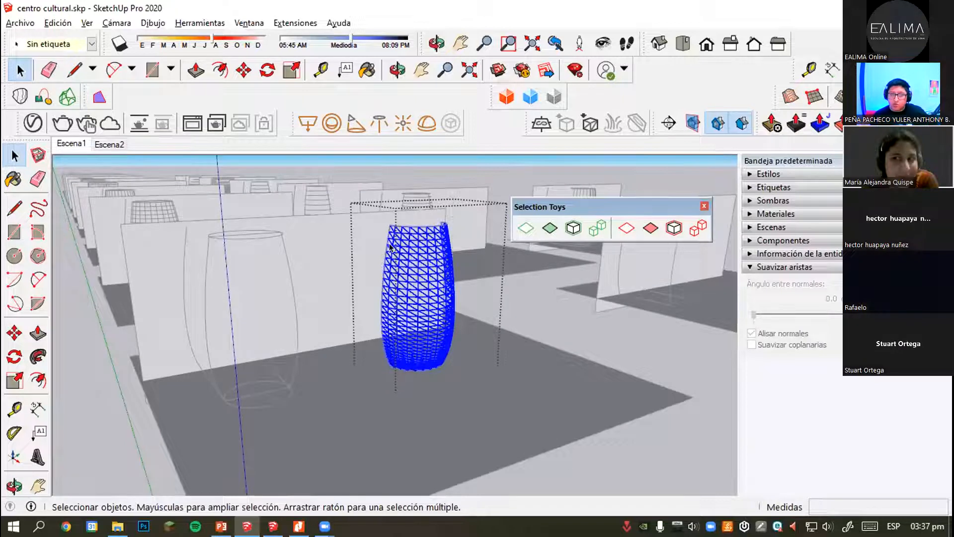
pyautogui.click(630, 380)
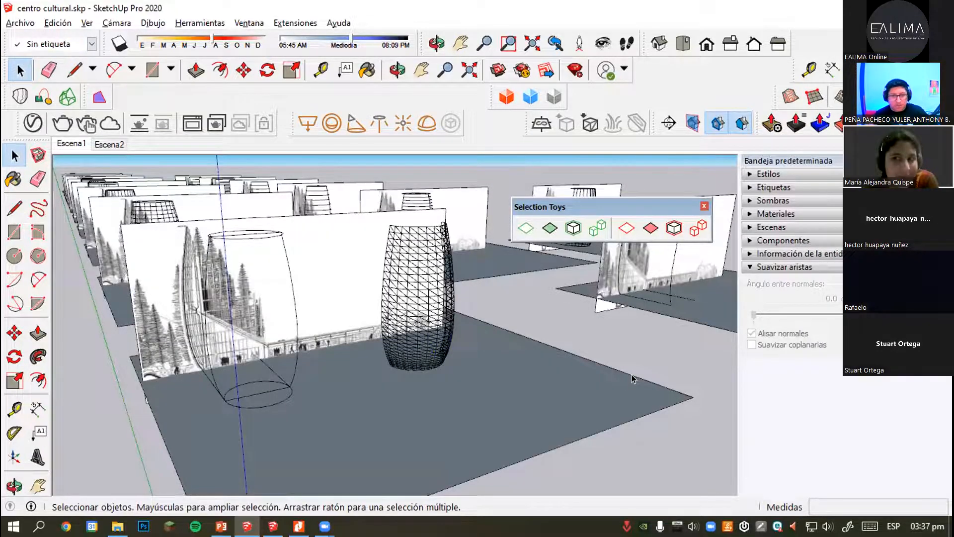
# Review the rows of modelling stages and examine the copy whose curved grid is built from solid bars.
pyautogui.scroll(-4, 411, 422)
pyautogui.moveTo(411, 422)
pyautogui.mouseDown(button='middle')
pyautogui.moveTo(416, 377)
pyautogui.moveTo(397, 422)
pyautogui.mouseUp(button='middle')
pyautogui.scroll(2, 318, 381)
pyautogui.keyDown('shift'); pyautogui.moveTo(298, 348); pyautogui.dragTo(436, 390, button='middle'); pyautogui.keyUp('shift')
pyautogui.press('space')
pyautogui.scroll(2, 325, 186)
pyautogui.scroll(-4, 332, 181)
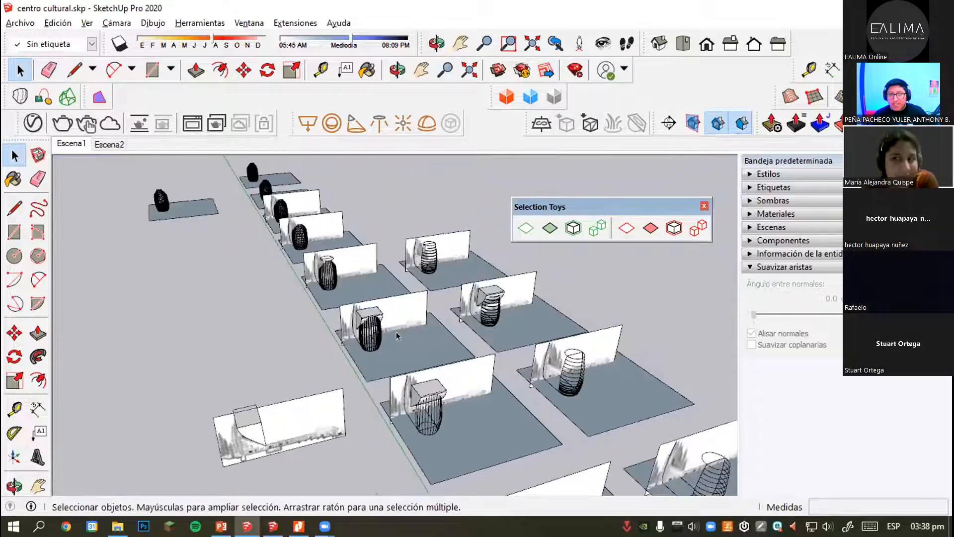
pyautogui.scroll(6, 397, 335)
pyautogui.moveTo(396, 318)
pyautogui.mouseDown(button='middle')
pyautogui.moveTo(404, 224)
pyautogui.moveTo(502, 233)
pyautogui.mouseUp(button='middle')
pyautogui.scroll(-4, 313, 230)
pyautogui.scroll(6, 440, 370)
pyautogui.scroll(1, 440, 369)
pyautogui.scroll(-5, 440, 370)
pyautogui.moveTo(440, 348)
pyautogui.mouseDown(button='middle')
pyautogui.moveTo(422, 311)
pyautogui.moveTo(481, 350)
pyautogui.moveTo(411, 336)
pyautogui.moveTo(532, 330)
pyautogui.mouseUp(button='middle')
pyautogui.scroll(4, 481, 350)
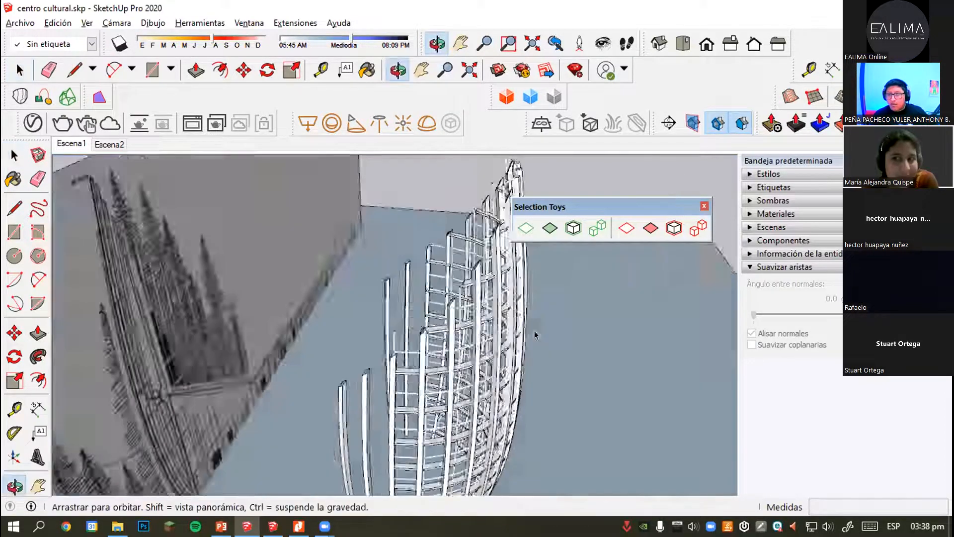
pyautogui.scroll(-5, 533, 330)
pyautogui.scroll(-2, 493, 268)
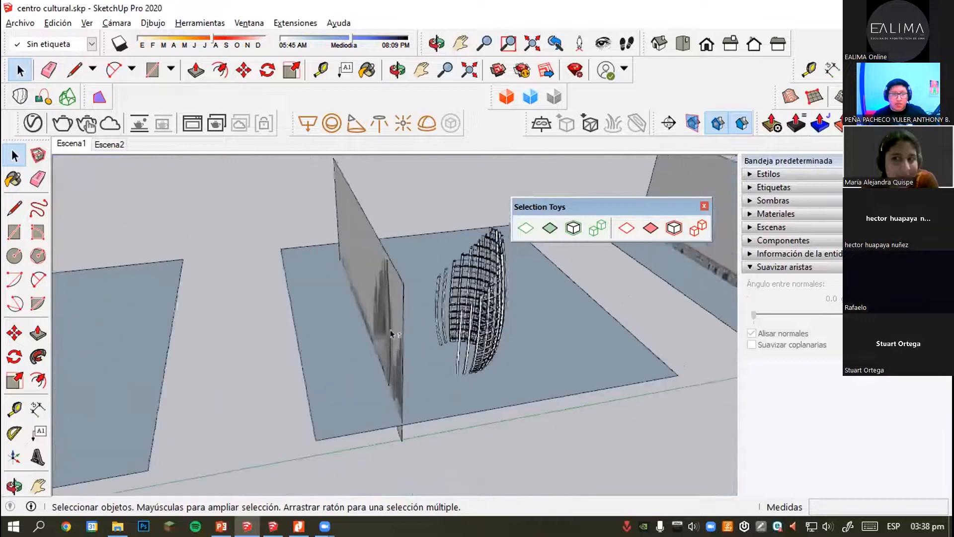
# Examine the stage copy showing the stepped, trimmed skin mesh beside its reference image.
pyautogui.moveTo(194, 341); pyautogui.dragTo(322, 356, button='middle')
pyautogui.moveTo(159, 343)
pyautogui.mouseDown(button='middle')
pyautogui.moveTo(464, 283)
pyautogui.moveTo(430, 247)
pyautogui.mouseUp(button='middle')
pyautogui.scroll(3, 301, 315)
pyautogui.moveTo(384, 300)
pyautogui.mouseDown(button='middle')
pyautogui.moveTo(542, 268)
pyautogui.moveTo(580, 303)
pyautogui.mouseUp(button='middle')
pyautogui.scroll(-5, 568, 264)
pyautogui.scroll(6, 579, 303)
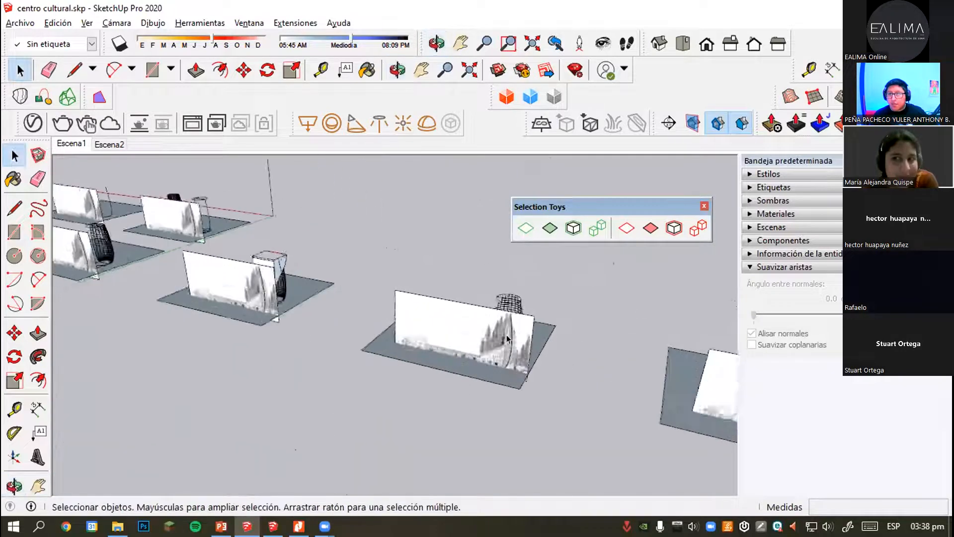
pyautogui.moveTo(613, 404); pyautogui.dragTo(426, 401, button='middle')
pyautogui.scroll(2, 462, 379)
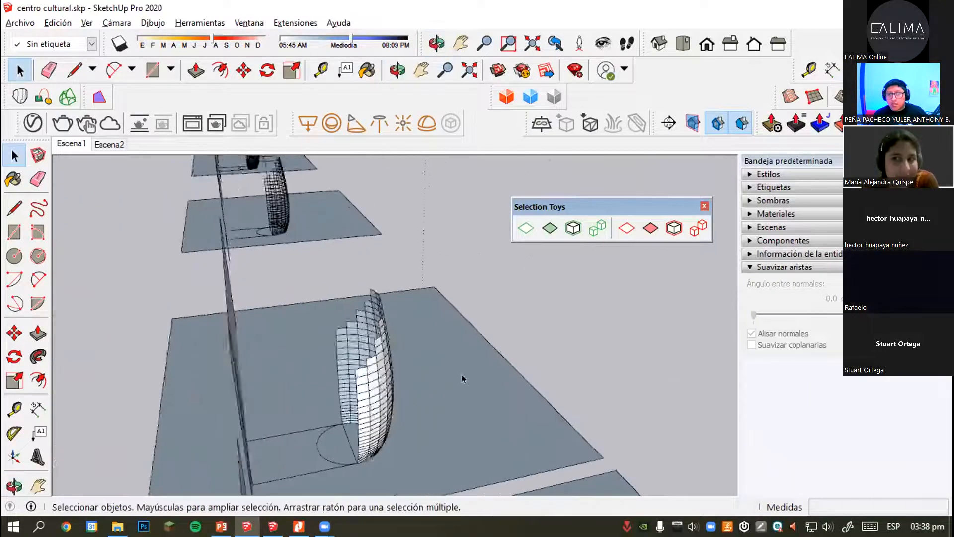
# Compare the neighbouring stage copies and return to the one with the solid-bar grid.
pyautogui.scroll(-5, 485, 357)
pyautogui.moveTo(485, 358)
pyautogui.mouseDown(button='middle')
pyautogui.moveTo(602, 359)
pyautogui.moveTo(271, 298)
pyautogui.moveTo(196, 335)
pyautogui.moveTo(556, 270)
pyautogui.moveTo(312, 295)
pyautogui.mouseUp(button='middle')
pyautogui.scroll(5, 201, 343)
pyautogui.scroll(2, 305, 300)
pyautogui.scroll(2, 328, 281)
pyautogui.scroll(-2, 308, 299)
pyautogui.scroll(-4, 413, 301)
pyautogui.moveTo(413, 300); pyautogui.dragTo(432, 353, button='middle')
pyautogui.scroll(2, 517, 331)
pyautogui.moveTo(516, 330); pyautogui.dragTo(840, 281, button='middle')
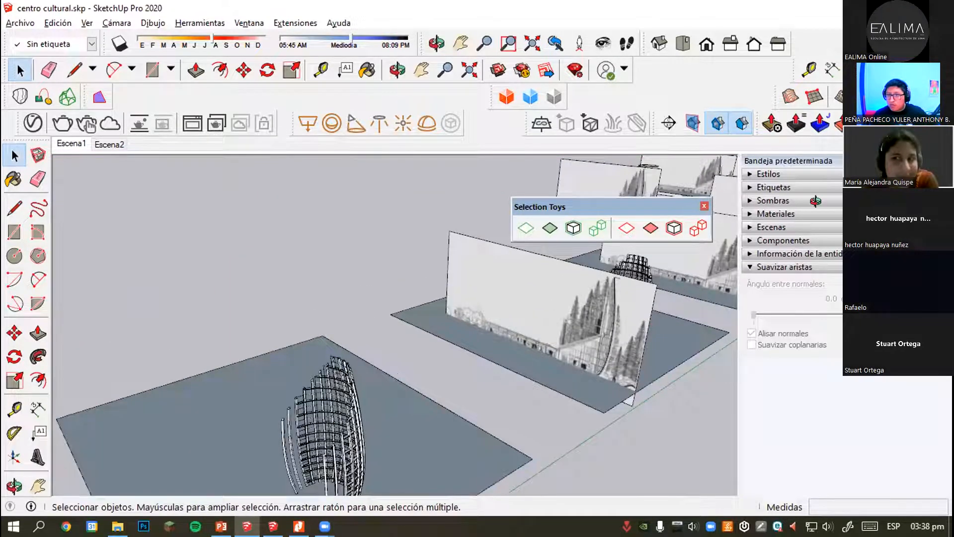
# Activate Escena1 from the Escenas section and dock the Selection Toys toolbar among the other toolbars.
pyautogui.click(775, 226)
pyautogui.doubleClick(762, 254)
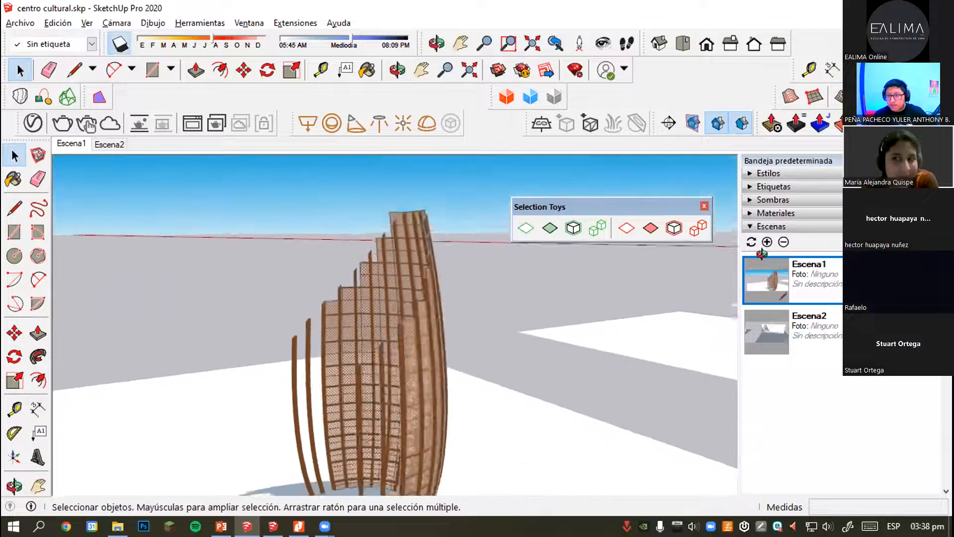
pyautogui.moveTo(651, 207); pyautogui.dragTo(248, 197)
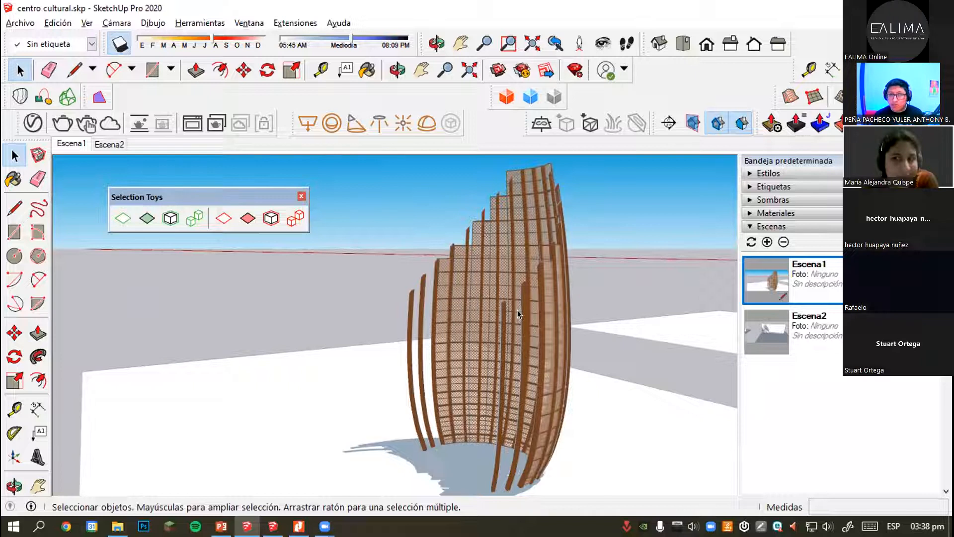
pyautogui.moveTo(149, 197); pyautogui.dragTo(189, 112)
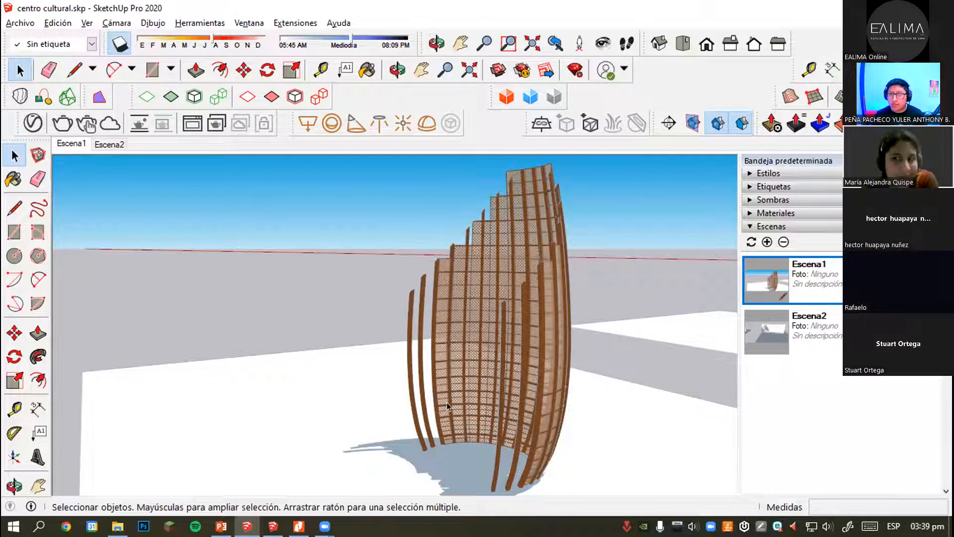
# Examine the finished brown lattice tower and the adjacent white bar-grid stage, and restore the Escena1 view.
pyautogui.scroll(3, 448, 406)
pyautogui.moveTo(448, 406); pyautogui.dragTo(448, 323, button='middle')
pyautogui.scroll(2, 397, 377)
pyautogui.scroll(-3, 330, 341)
pyautogui.scroll(3, 334, 345)
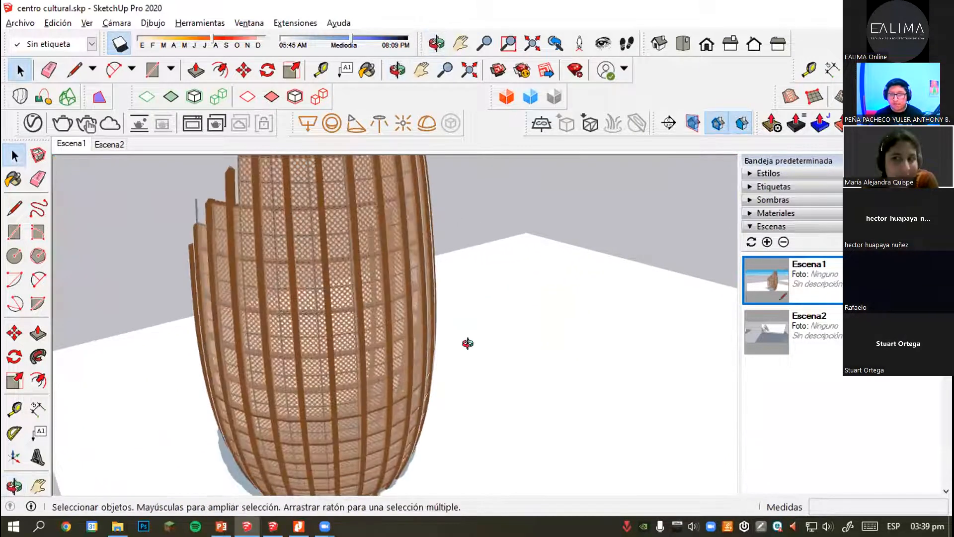
pyautogui.moveTo(468, 343); pyautogui.dragTo(400, 348, button='middle')
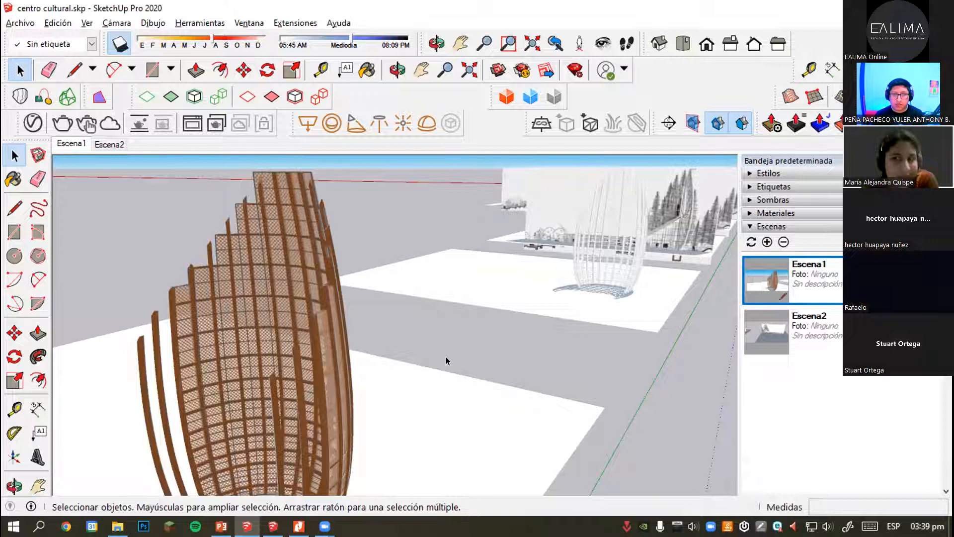
pyautogui.scroll(5, 589, 263)
pyautogui.moveTo(589, 263); pyautogui.dragTo(509, 343, button='middle')
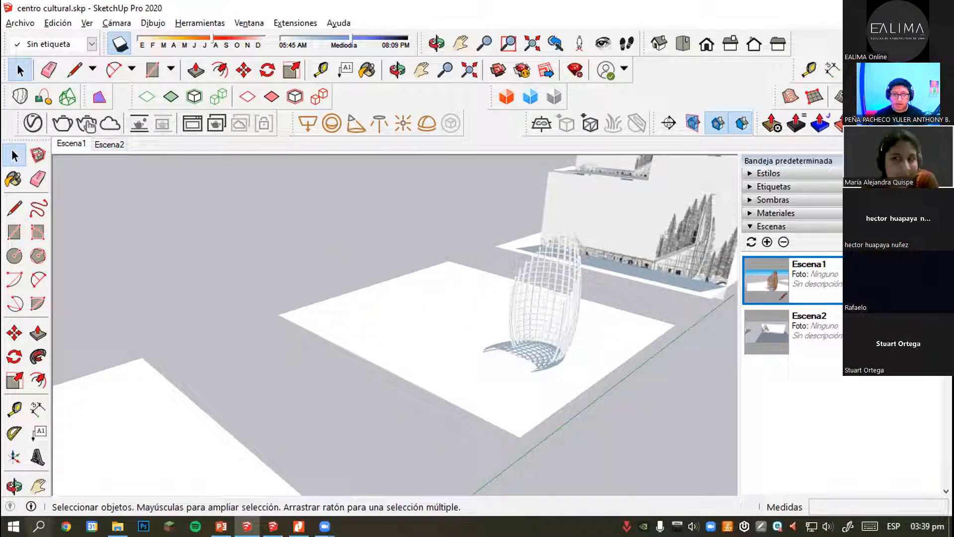
pyautogui.scroll(-3, 628, 328)
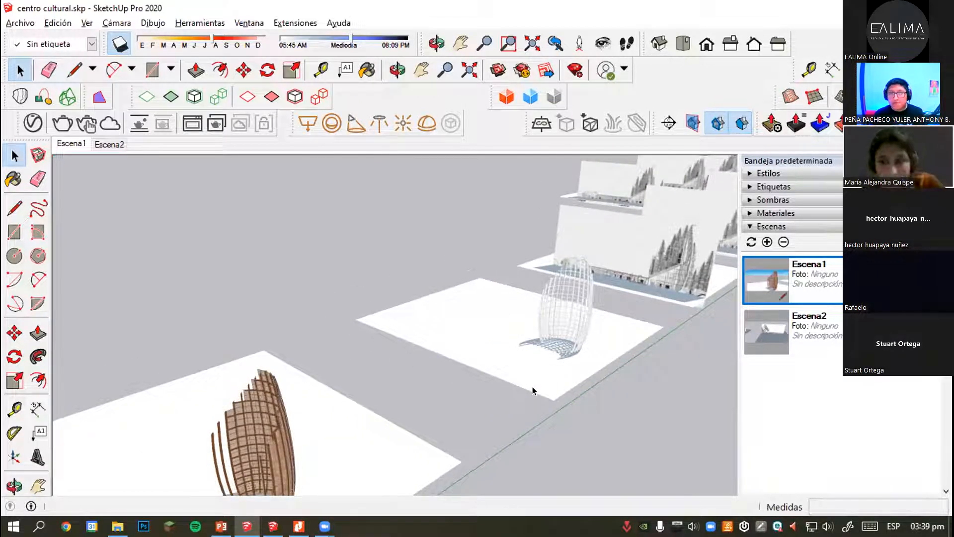
pyautogui.doubleClick(776, 269)
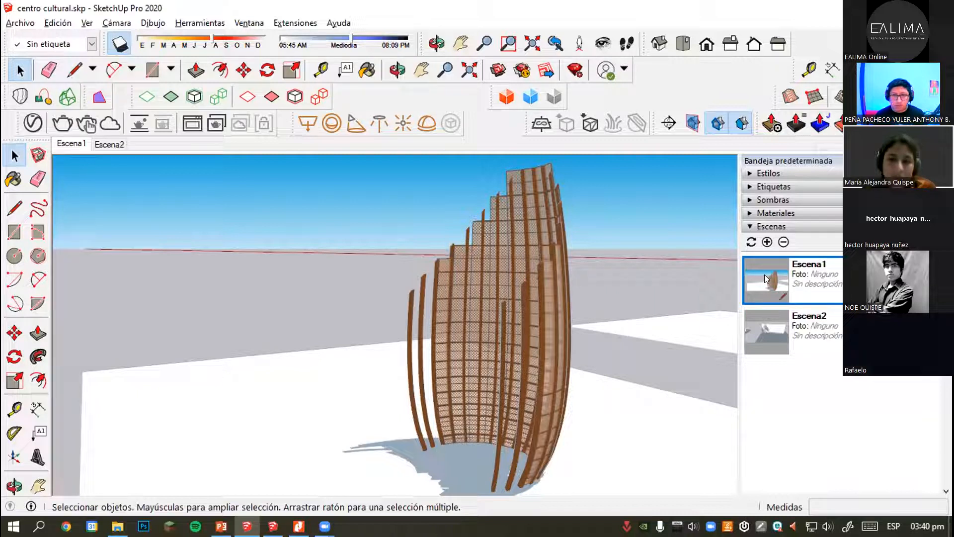
# Undock the Curviloft toolbar over the modelling area and turn off shadows in the Sombras section.
pyautogui.moveTo(4, 97); pyautogui.dragTo(155, 218)
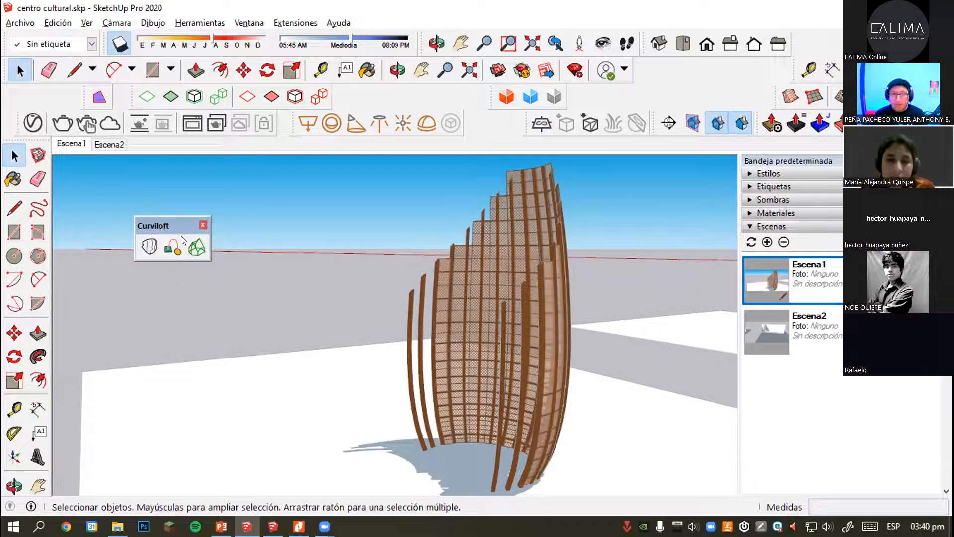
pyautogui.click(765, 200)
pyautogui.click(756, 219)
# Examine the full row of tower modelling stages from the finished lattice back to the early copies.
pyautogui.scroll(-3, 451, 356)
pyautogui.moveTo(451, 356); pyautogui.dragTo(278, 376, button='middle')
pyautogui.scroll(2, 320, 374)
pyautogui.scroll(-3, 318, 376)
pyautogui.scroll(4, 211, 369)
pyautogui.moveTo(211, 368); pyautogui.dragTo(243, 386, button='middle')
pyautogui.scroll(-5, 243, 386)
pyautogui.moveTo(634, 324); pyautogui.dragTo(266, 327, button='middle')
pyautogui.scroll(-5, 266, 327)
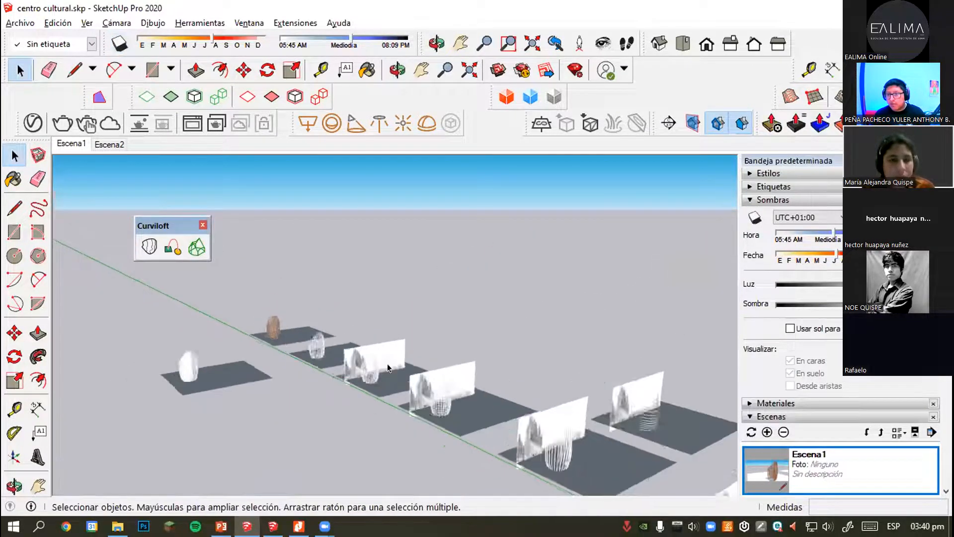
# Turn on edge display (Aristas) for the whole row of tower modelling stages.
pyautogui.keyDown('shift'); pyautogui.moveTo(390, 366); pyautogui.dragTo(276, 261, button='middle'); pyautogui.keyUp('shift')
pyautogui.moveTo(577, 291); pyautogui.dragTo(454, 332, button='middle')
pyautogui.scroll(-2, 330, 351)
pyautogui.keyDown('shift'); pyautogui.moveTo(376, 368); pyautogui.dragTo(412, 282, button='middle'); pyautogui.keyUp('shift')
pyautogui.scroll(-3, 412, 282)
pyautogui.moveTo(277, 256); pyautogui.dragTo(312, 243, button='middle')
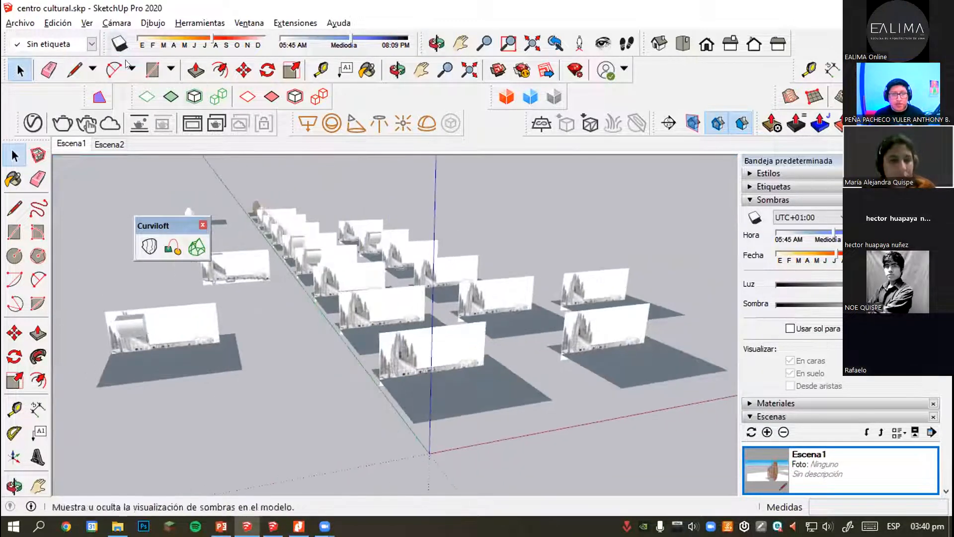
pyautogui.click(87, 23)
pyautogui.moveTo(149, 223)
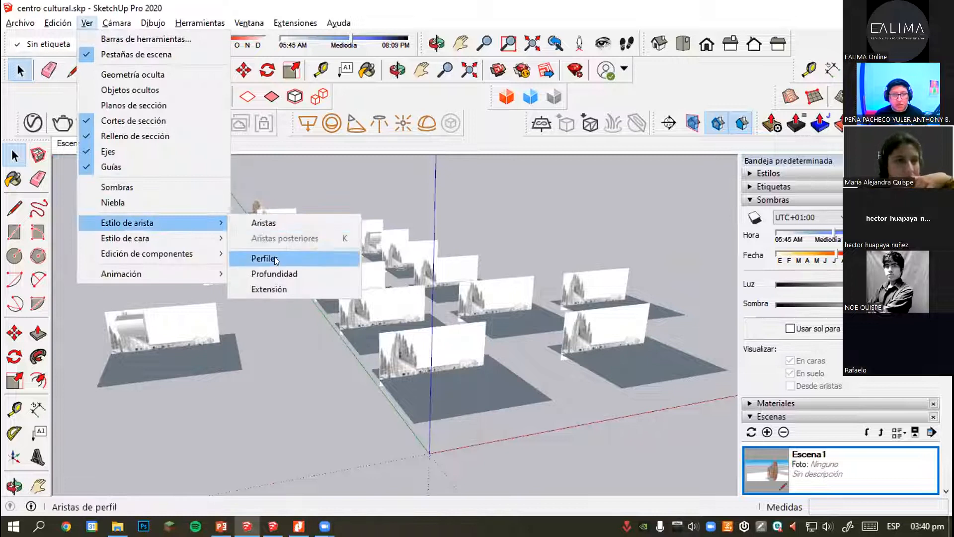
pyautogui.click(263, 222)
# Delete the triangulated skin standing beside the circle-and-arc frame on the nearest stage.
pyautogui.scroll(5, 548, 333)
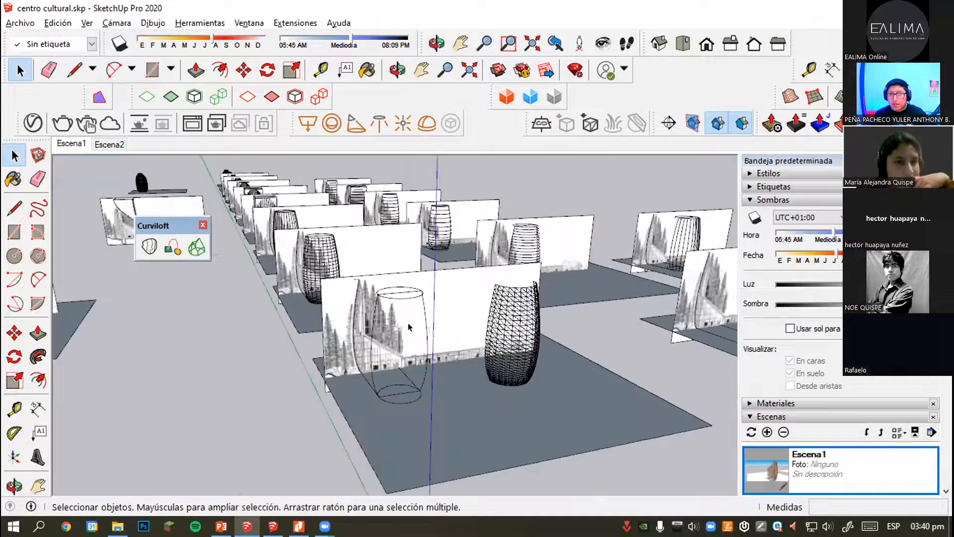
pyautogui.click(548, 333)
pyautogui.press('Delete')
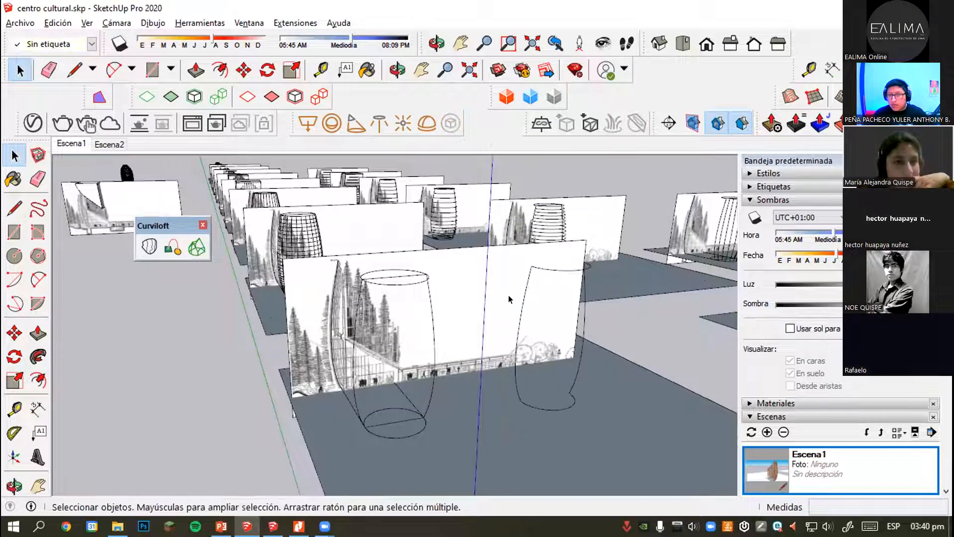
# Skin the bare curved contour on the nearest stage with Curviloft's Skinning of shapes, dismissing the extension's upgrade and licence notices.
pyautogui.moveTo(614, 423); pyautogui.dragTo(490, 319, button='middle')
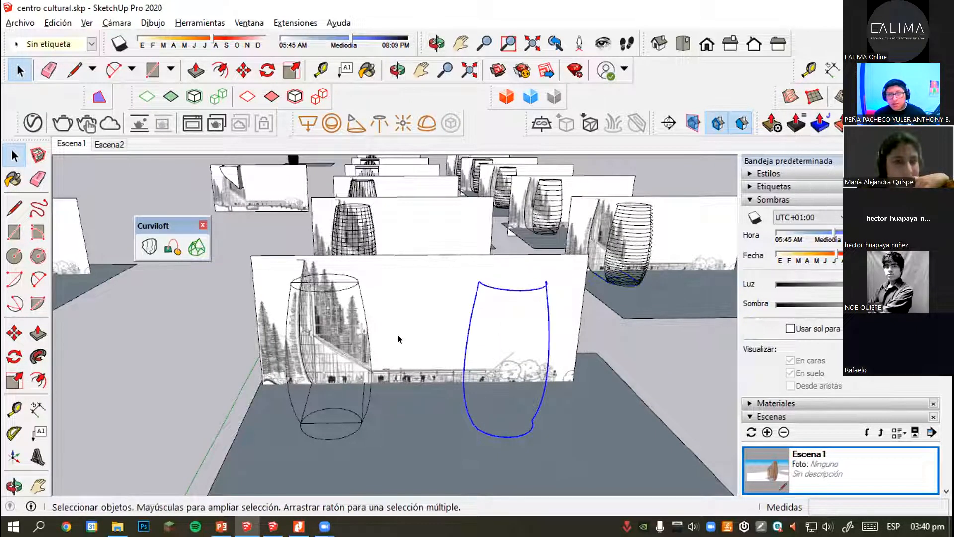
pyautogui.click(196, 249)
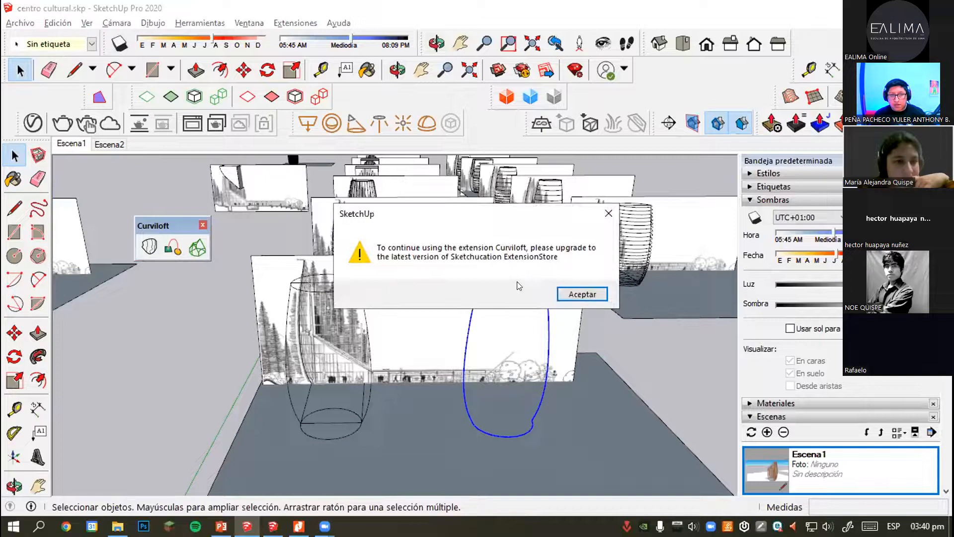
pyautogui.click(579, 293)
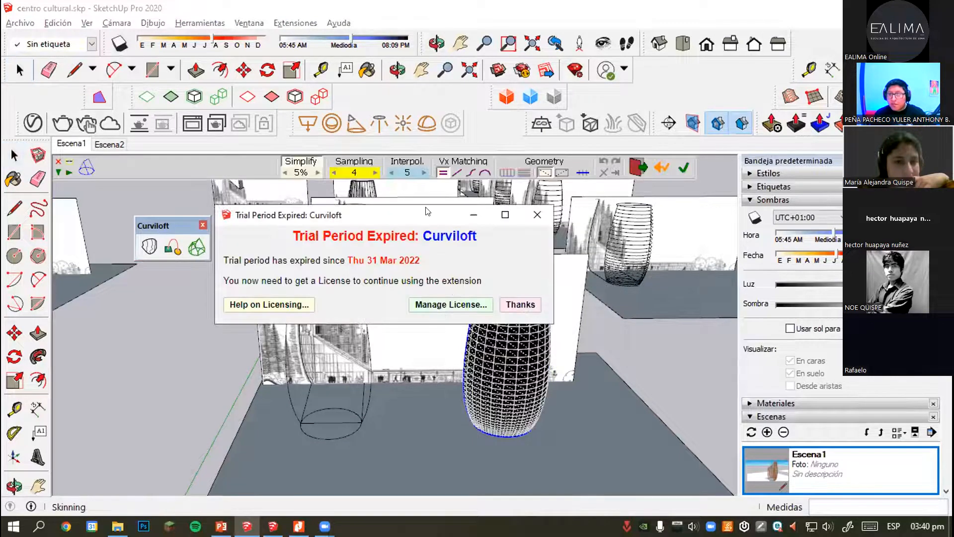
pyautogui.moveTo(428, 212); pyautogui.dragTo(414, 231)
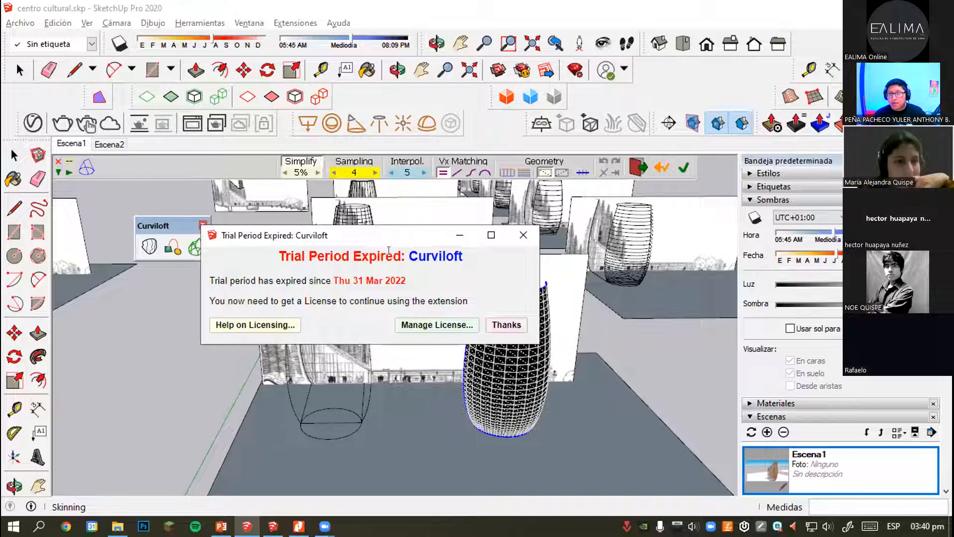
pyautogui.moveTo(336, 278); pyautogui.dragTo(374, 279)
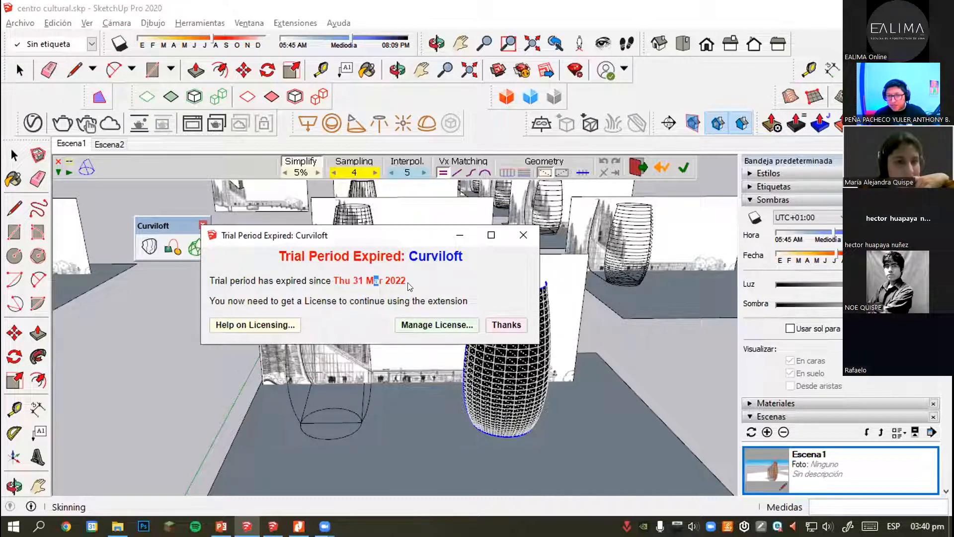
pyautogui.click(522, 235)
pyautogui.click(638, 356)
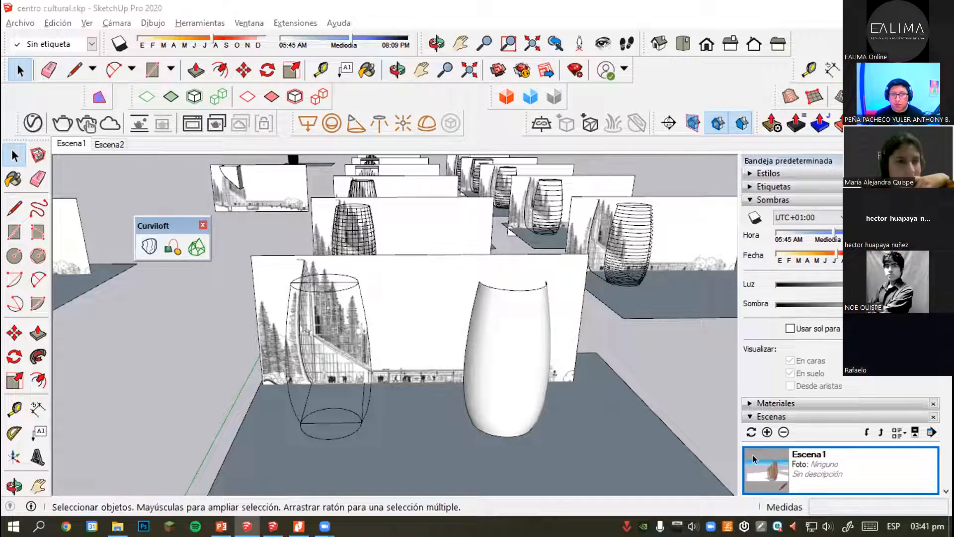
pyautogui.rightClick(365, 88)
pyautogui.press('Escape')
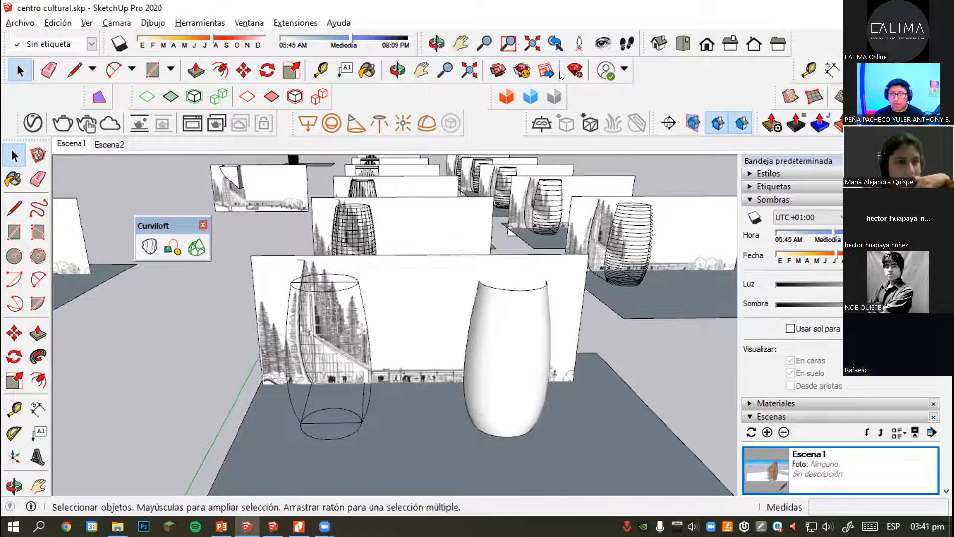
pyautogui.click(572, 70)
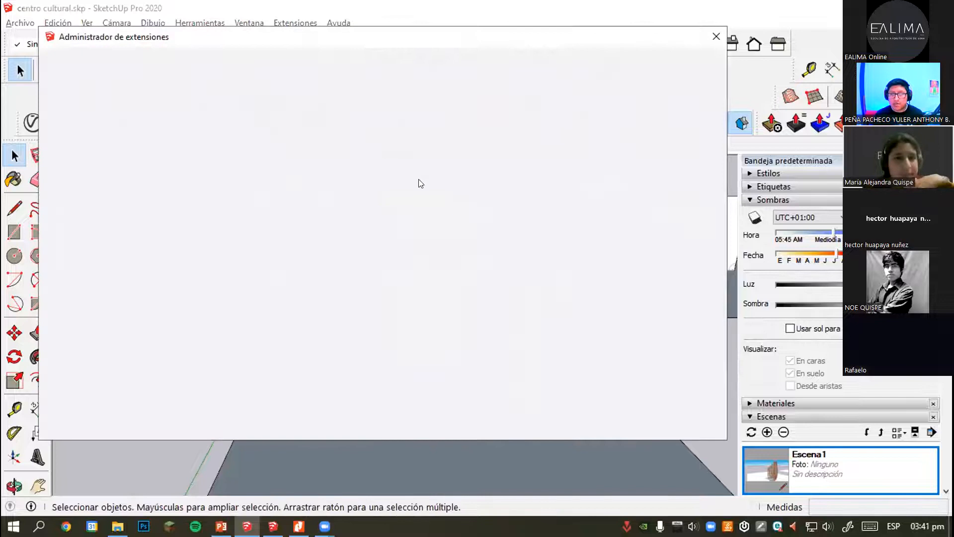
pyautogui.click(716, 36)
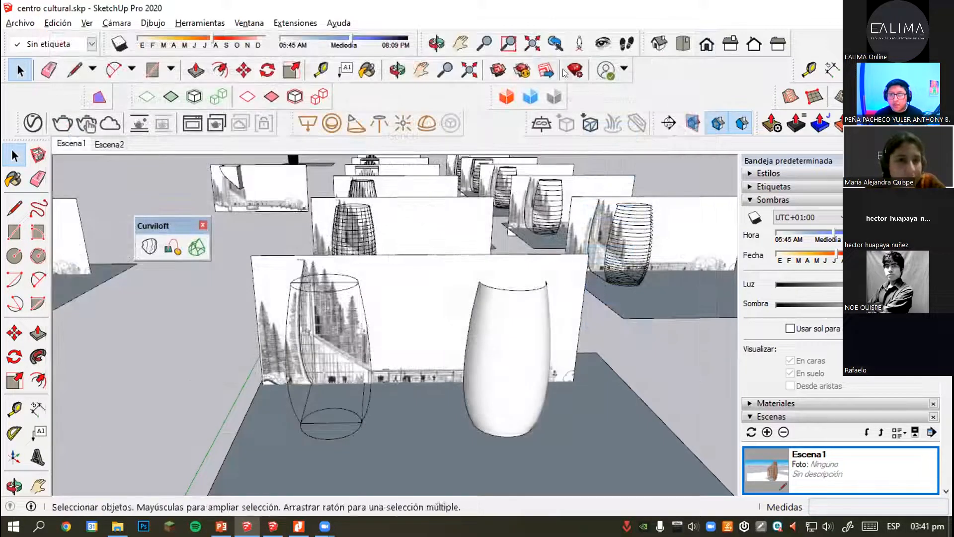
# Browse the Extension Warehouse home page from the featured extensions to the top developers, and close it.
pyautogui.click(522, 70)
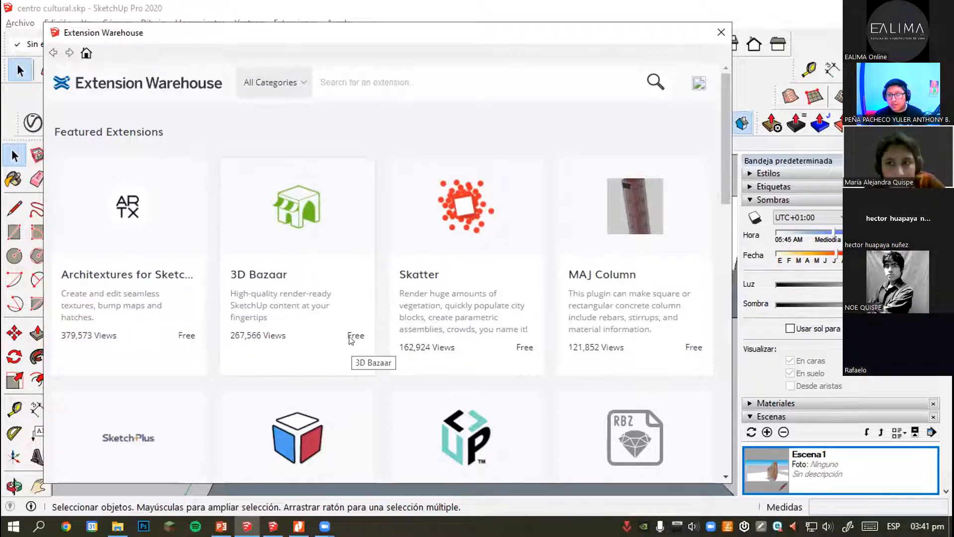
pyautogui.scroll(-10, 357, 338)
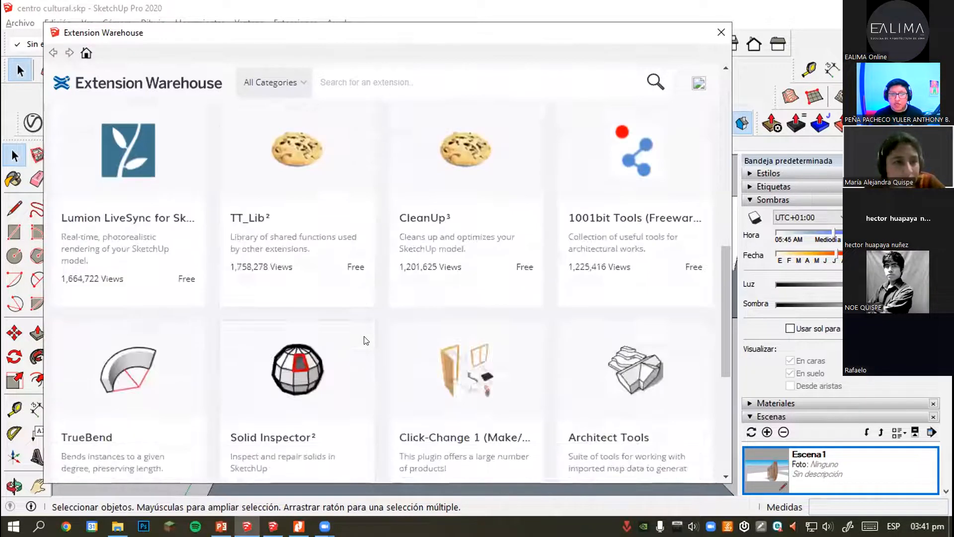
pyautogui.scroll(-6, 364, 340)
pyautogui.scroll(4, 355, 332)
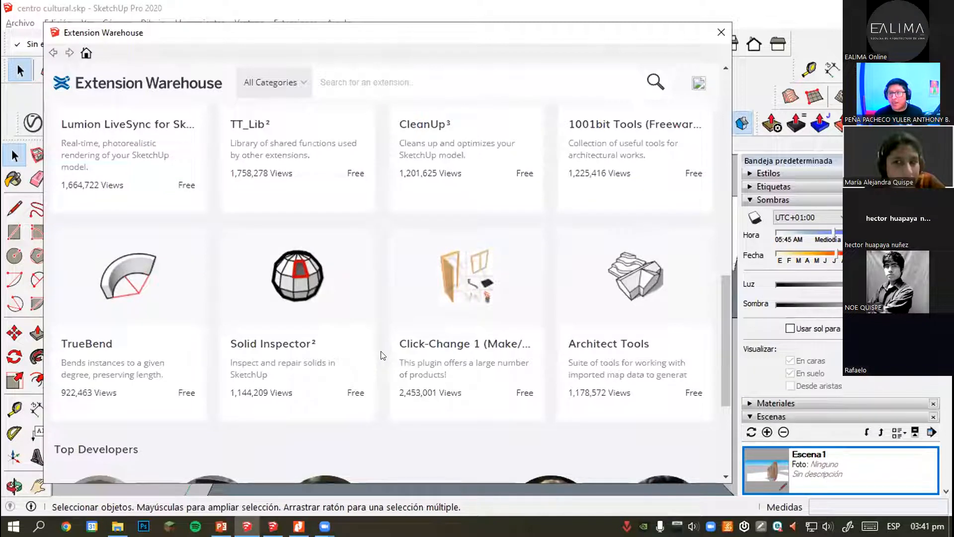
pyautogui.scroll(-4, 383, 354)
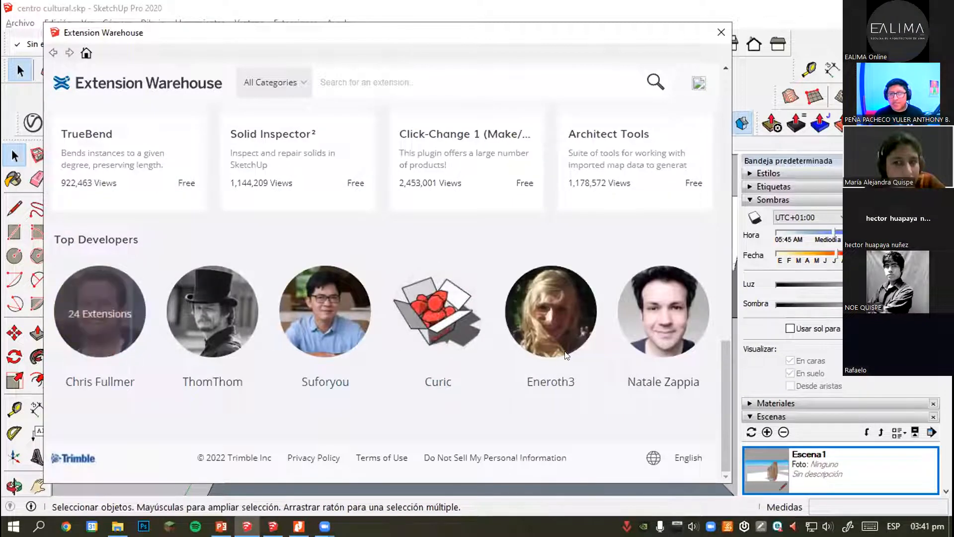
pyautogui.scroll(12, 427, 377)
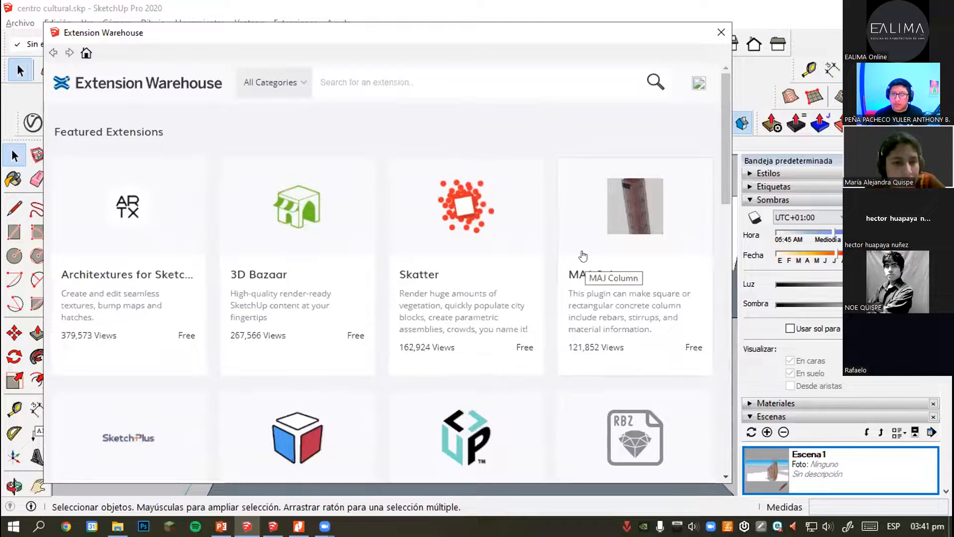
pyautogui.click(723, 28)
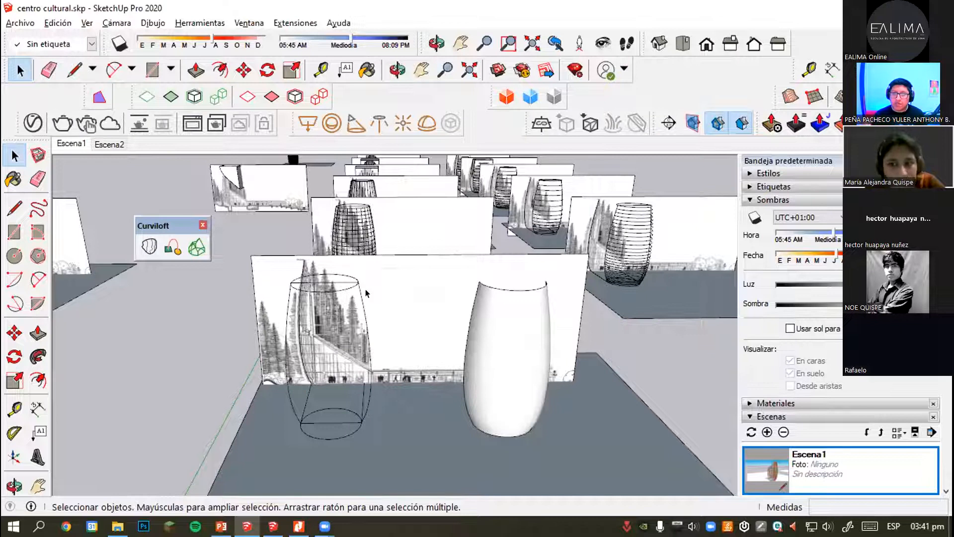
# Move the floating Curviloft toolbar clear of the nearest stage and frame the newly skinned tower surface.
pyautogui.moveTo(365, 288); pyautogui.dragTo(229, 272, button='middle')
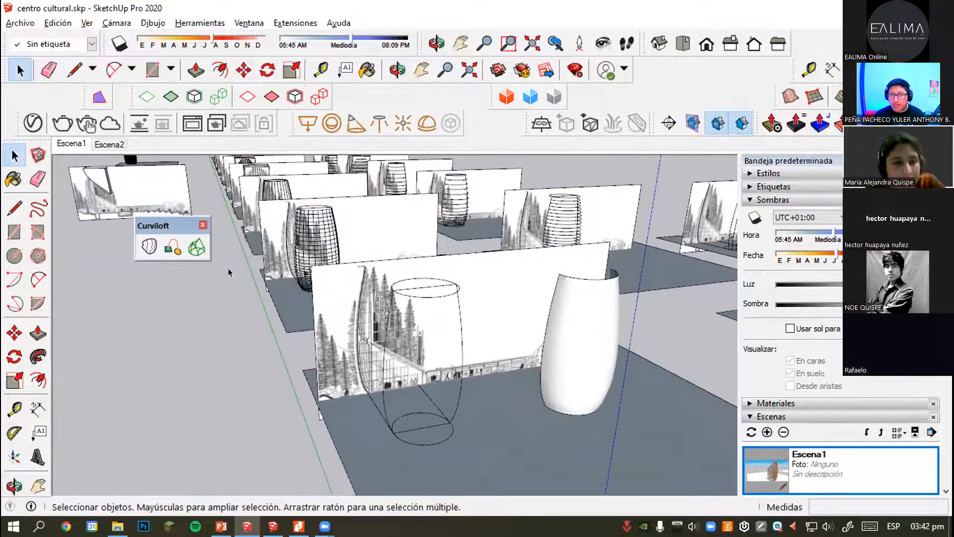
pyautogui.moveTo(162, 222); pyautogui.dragTo(146, 239)
pyautogui.scroll(-3, 256, 308)
pyautogui.moveTo(503, 397)
pyautogui.mouseDown(button='middle')
pyautogui.moveTo(512, 400)
pyautogui.moveTo(514, 389)
pyautogui.mouseUp(button='middle')
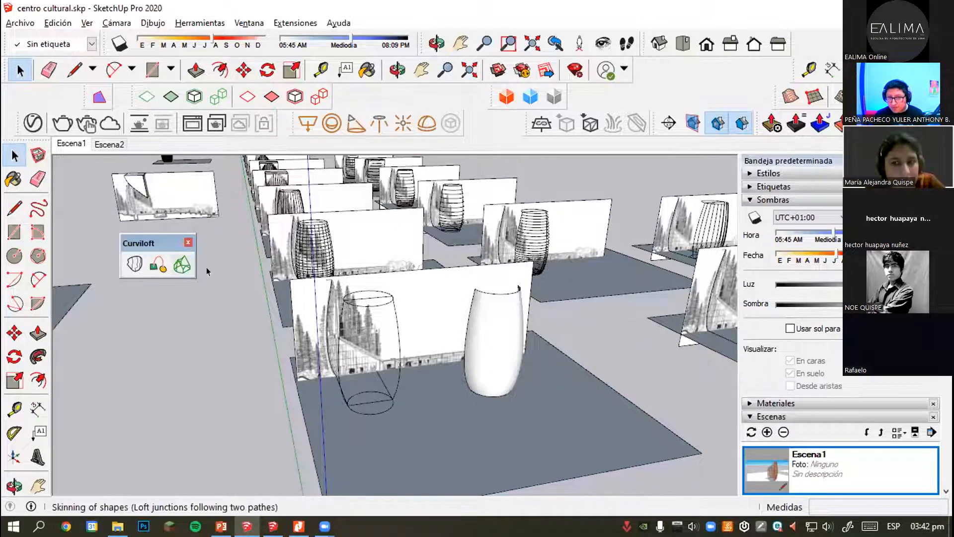
pyautogui.moveTo(167, 246)
pyautogui.mouseDown()
pyautogui.moveTo(173, 253)
pyautogui.moveTo(155, 251)
pyautogui.mouseUp()
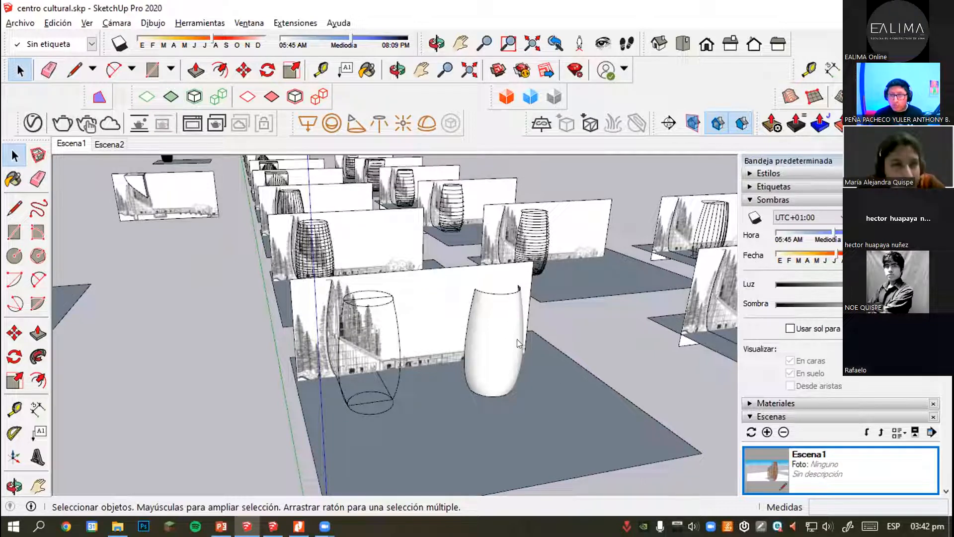
# Clear the selection on the skinned surface and collapse the Escenas and Sombras sections of the tray.
pyautogui.click(500, 362)
pyautogui.click(577, 329)
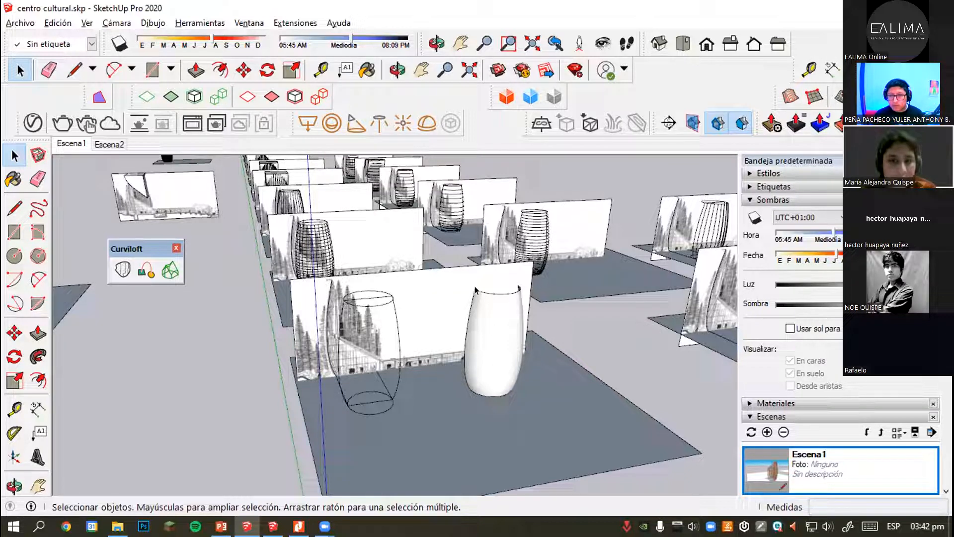
pyautogui.click(809, 419)
pyautogui.click(764, 201)
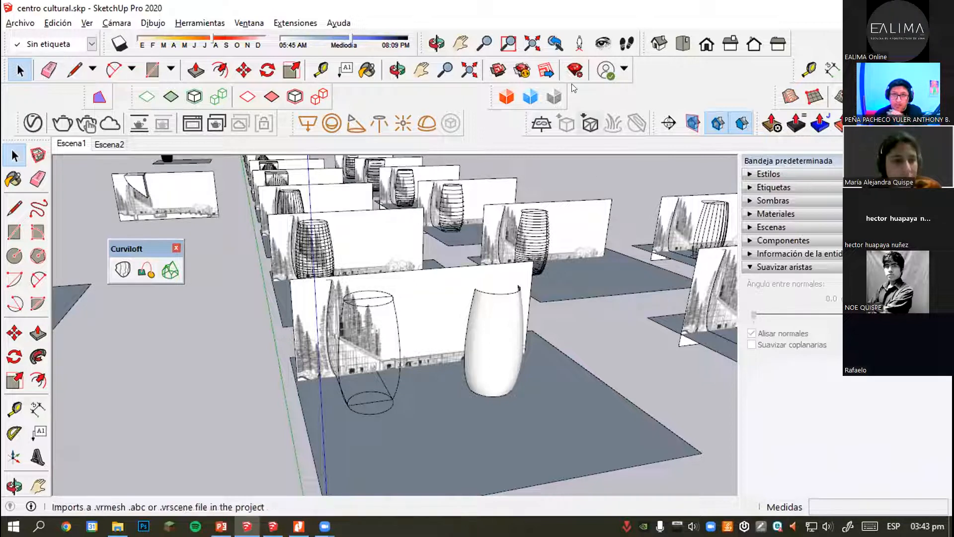
pyautogui.click(298, 23)
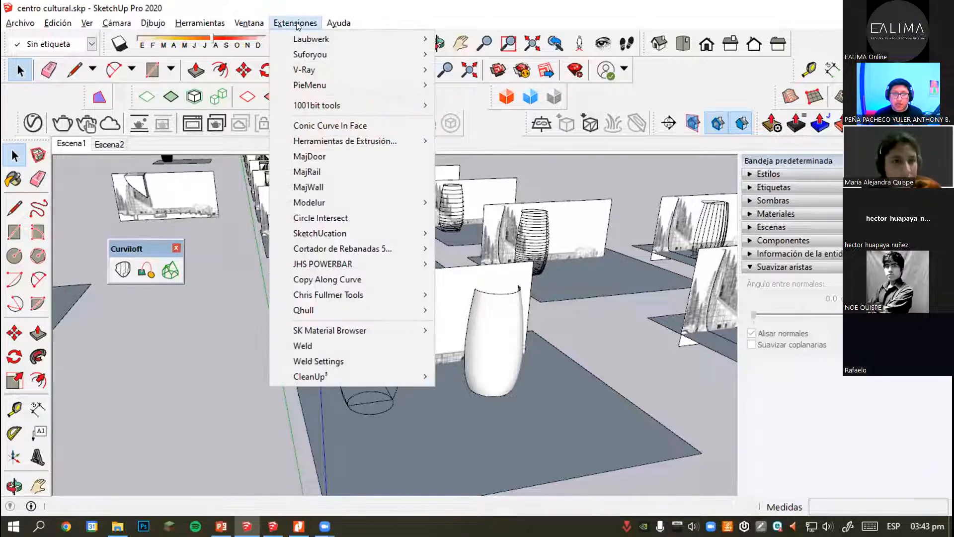
pyautogui.moveTo(305, 375)
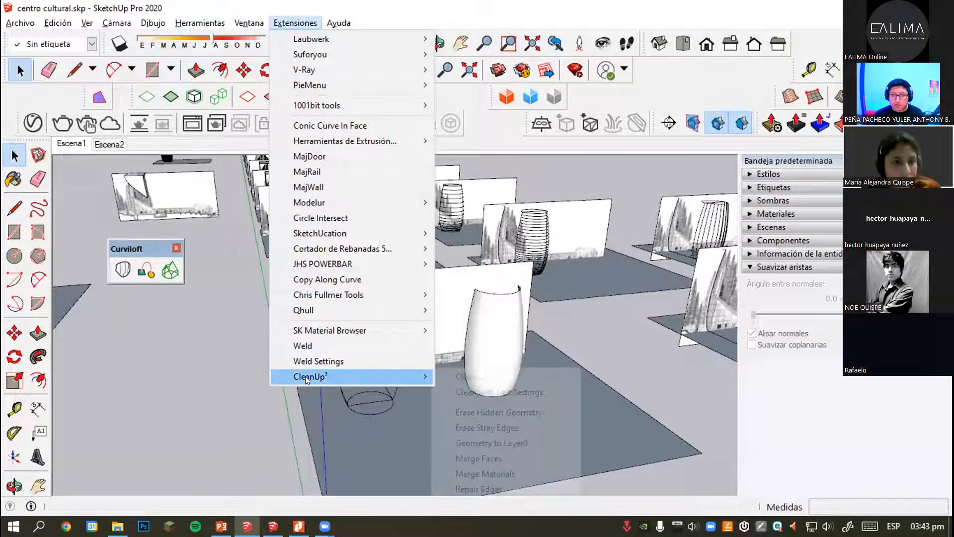
pyautogui.click(533, 298)
# Highlight the early profile-curve stage by selecting its image, curves and base plane together, and clear the selection.
pyautogui.scroll(-3, 355, 372)
pyautogui.click(589, 302)
pyautogui.click(565, 356)
pyautogui.moveTo(673, 322); pyautogui.dragTo(544, 387)
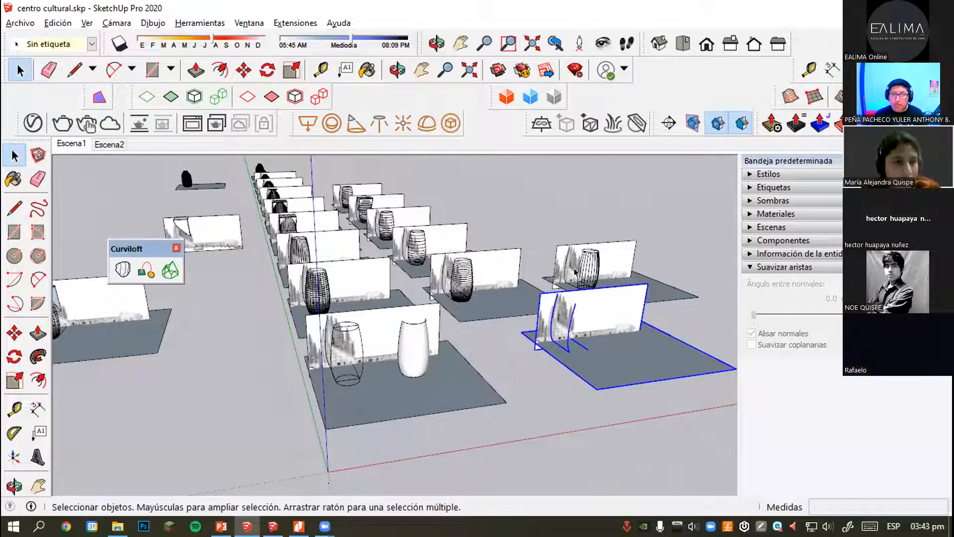
pyautogui.click(578, 217)
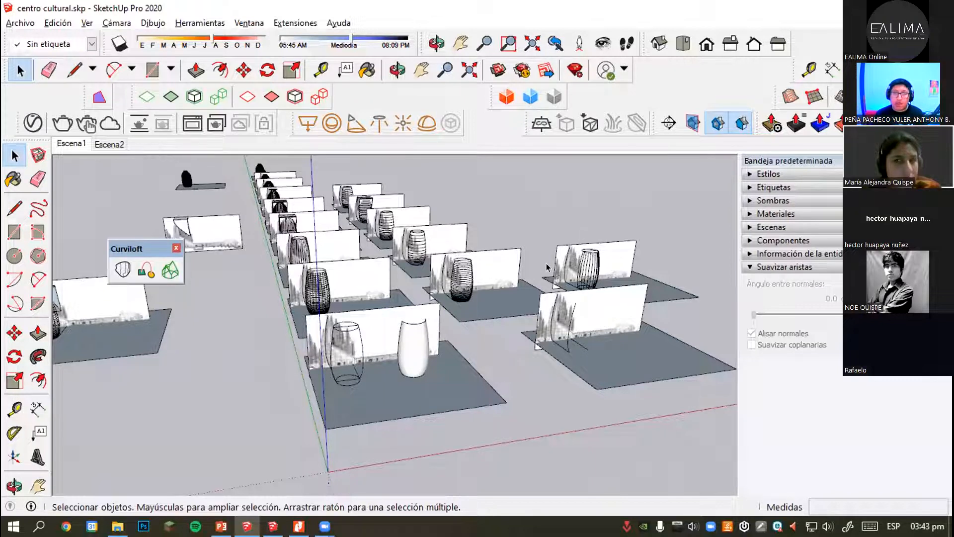
# Select the top arc of the gridded tower stage and examine its segments up close.
pyautogui.scroll(1, 474, 349)
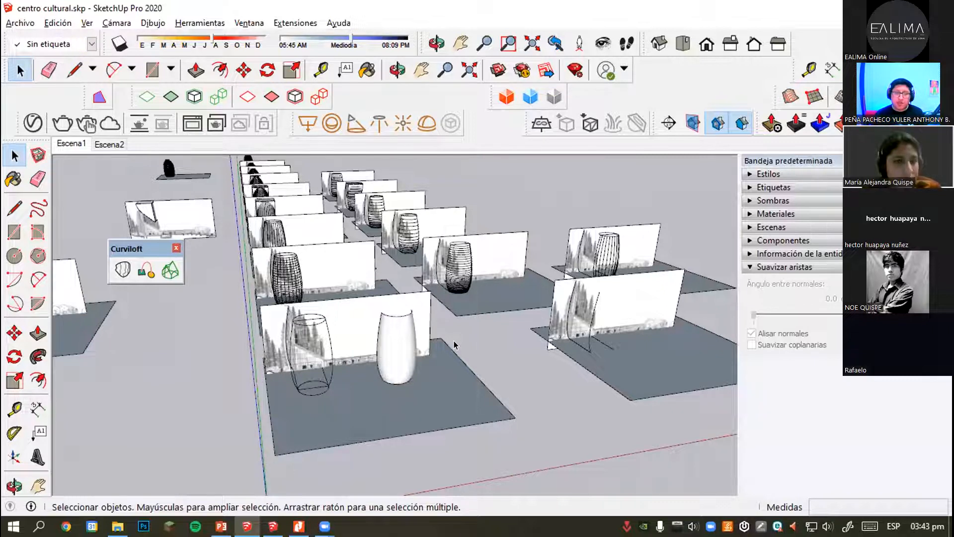
pyautogui.scroll(2, 244, 261)
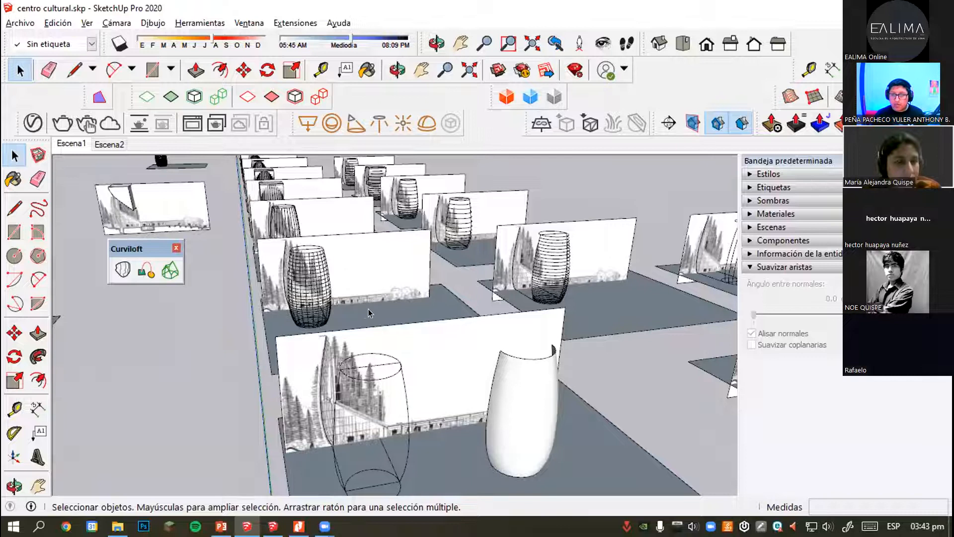
pyautogui.scroll(3, 266, 266)
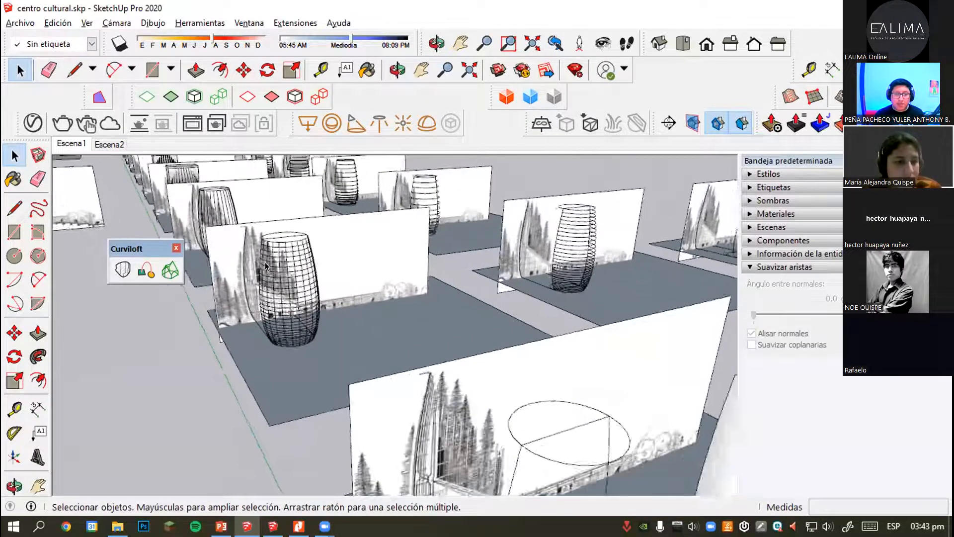
pyautogui.scroll(2, 265, 266)
pyautogui.moveTo(268, 267); pyautogui.dragTo(336, 281, button='middle')
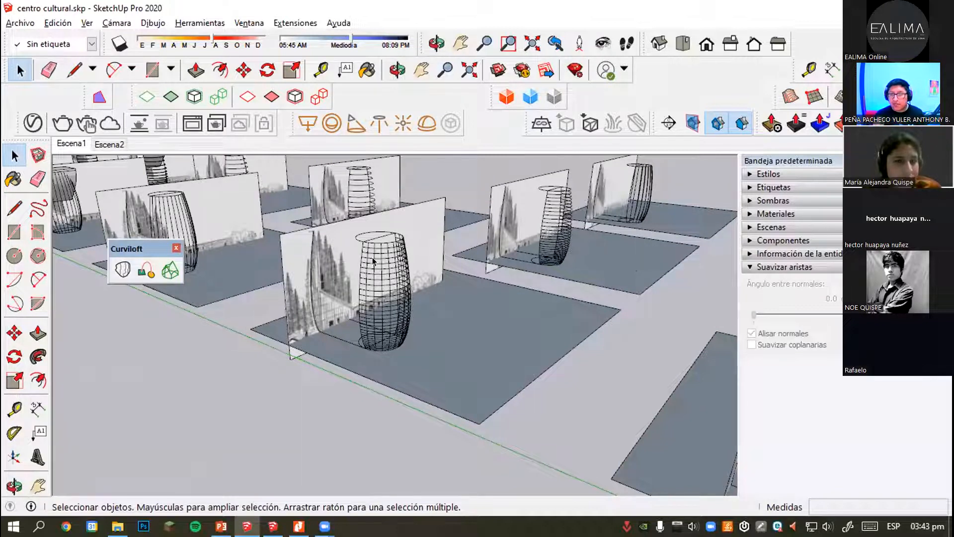
pyautogui.scroll(1, 373, 258)
pyautogui.scroll(3, 373, 254)
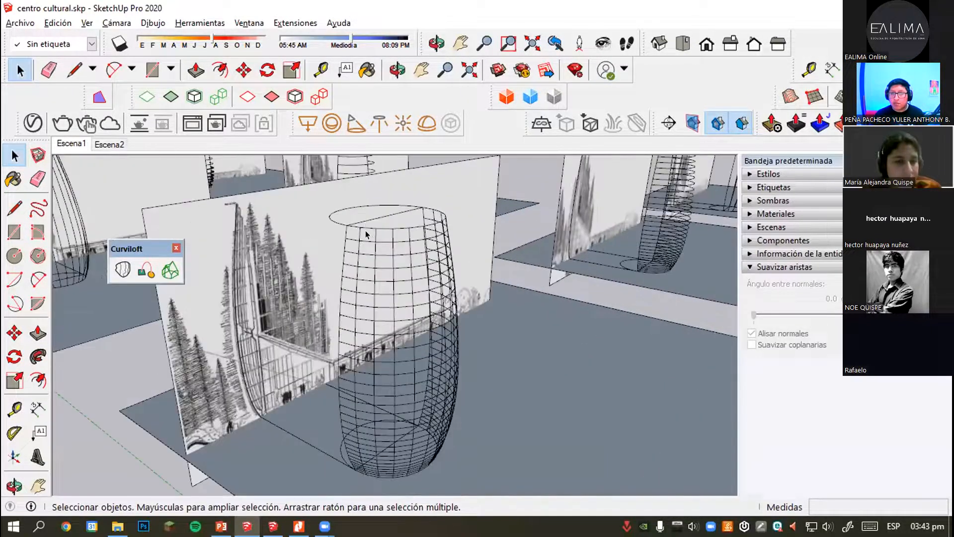
pyautogui.click(363, 225)
pyautogui.scroll(3, 362, 224)
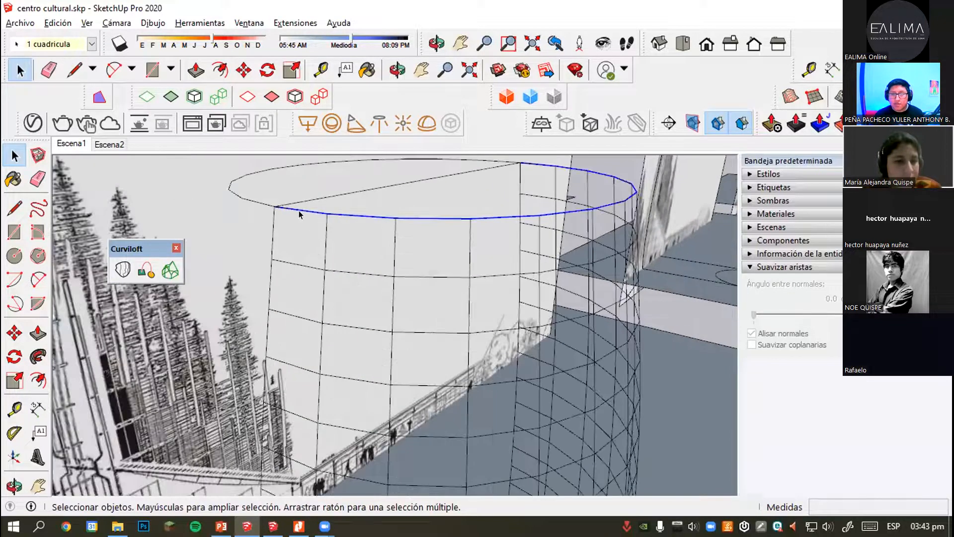
pyautogui.scroll(3, 299, 214)
pyautogui.scroll(-2, 327, 218)
pyautogui.moveTo(344, 230); pyautogui.dragTo(216, 257, button='middle')
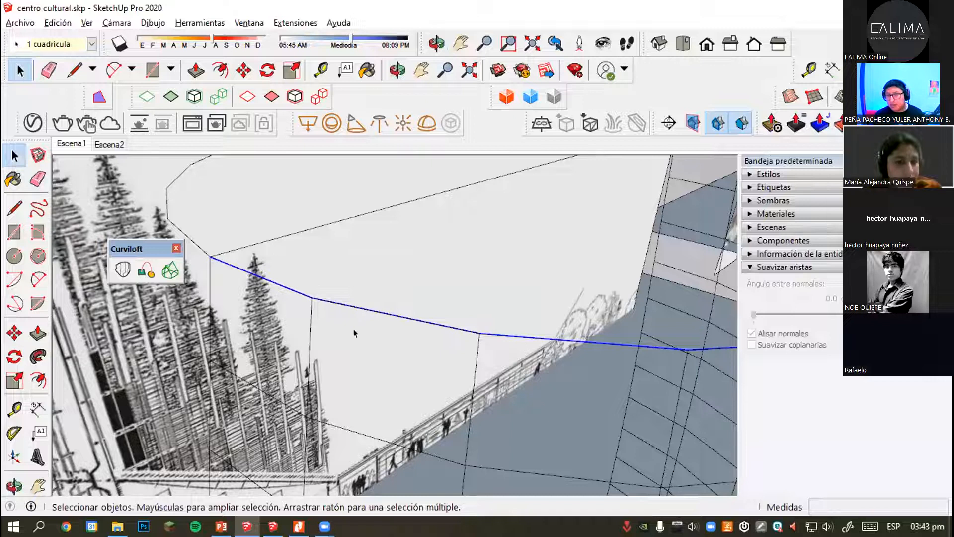
# Clear the selection on the gridded tower's top arc and bring the surrounding stages back into view.
pyautogui.scroll(-5, 356, 330)
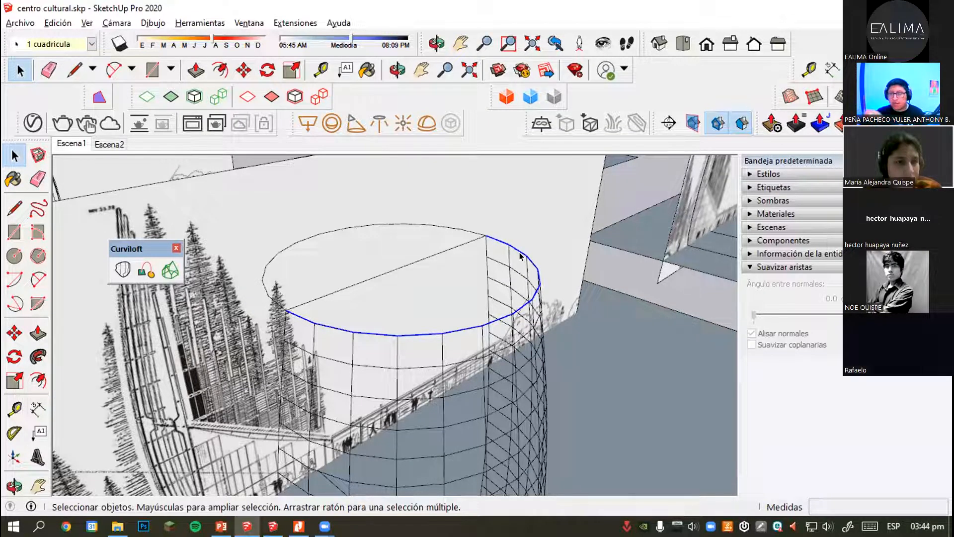
pyautogui.scroll(-3, 522, 257)
pyautogui.click(487, 279)
pyautogui.scroll(-5, 601, 323)
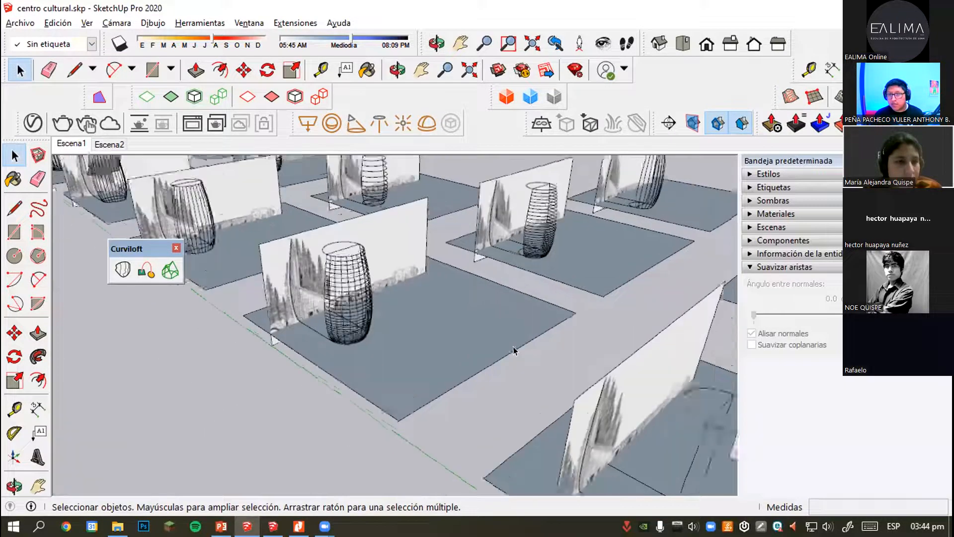
# Draw a winding freehand curve on the base plane beside the gridded tower and examine its segments up close.
pyautogui.scroll(5, 515, 351)
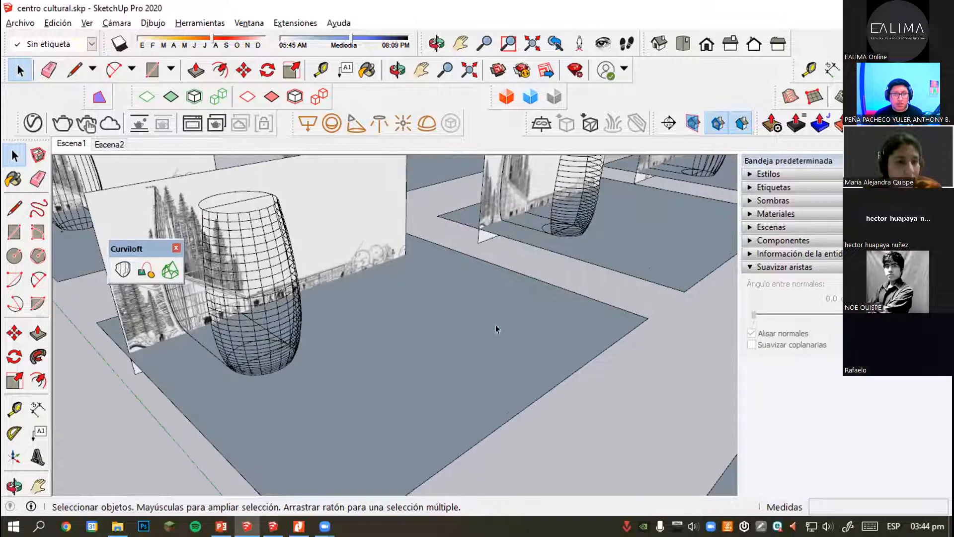
pyautogui.scroll(2, 497, 329)
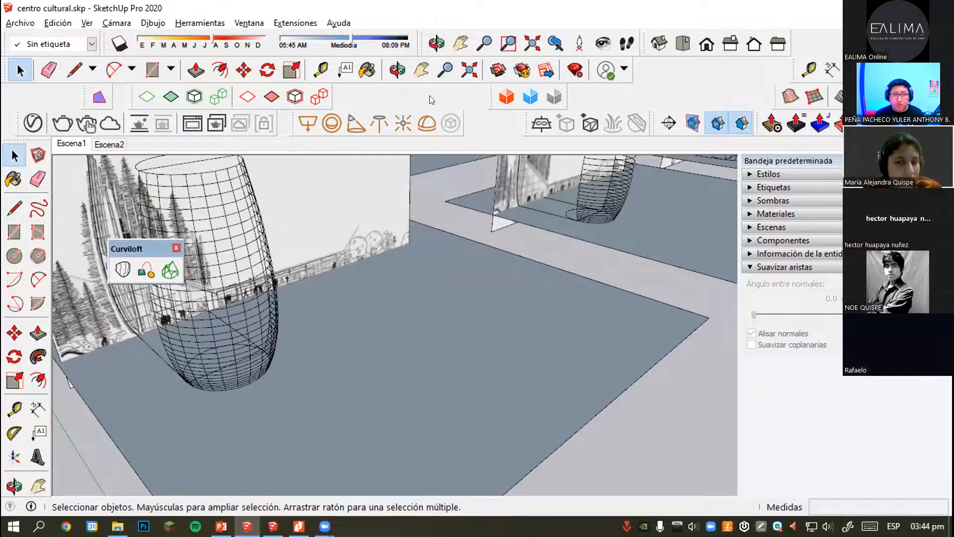
pyautogui.click(38, 208)
pyautogui.moveTo(380, 306)
pyautogui.mouseDown()
pyautogui.moveTo(516, 285)
pyautogui.moveTo(577, 328)
pyautogui.moveTo(512, 395)
pyautogui.moveTo(432, 415)
pyautogui.moveTo(596, 332)
pyautogui.mouseUp()
pyautogui.scroll(6, 621, 336)
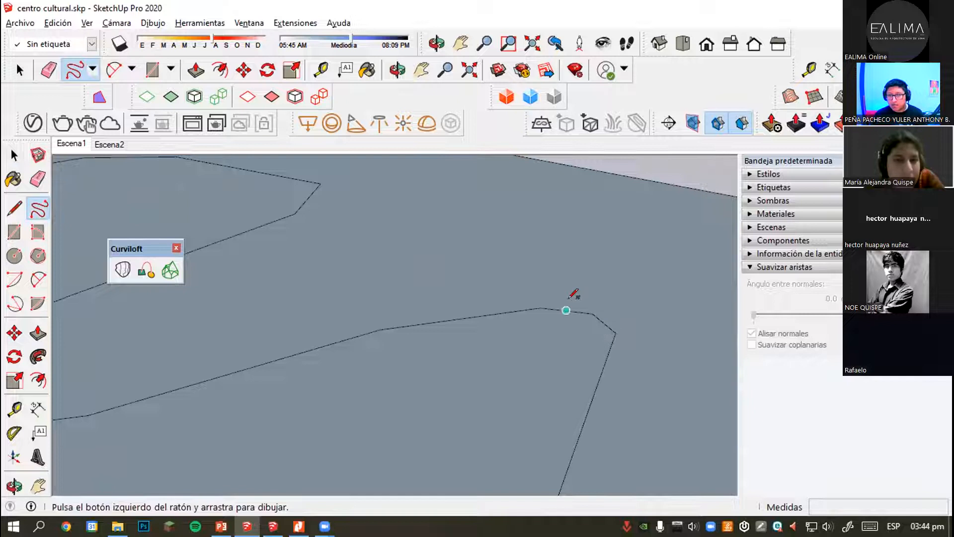
pyautogui.scroll(-4, 604, 298)
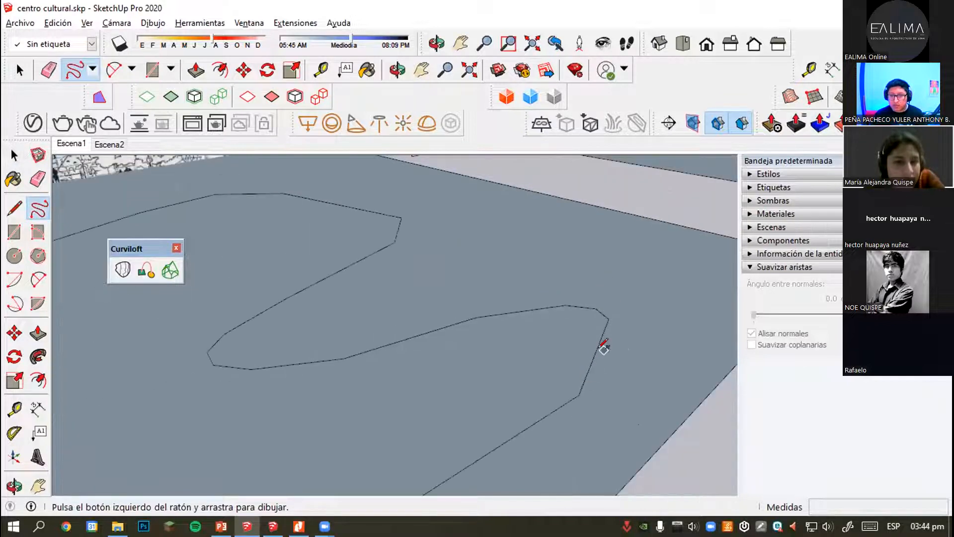
pyautogui.scroll(-5, 612, 328)
pyautogui.scroll(3, 546, 338)
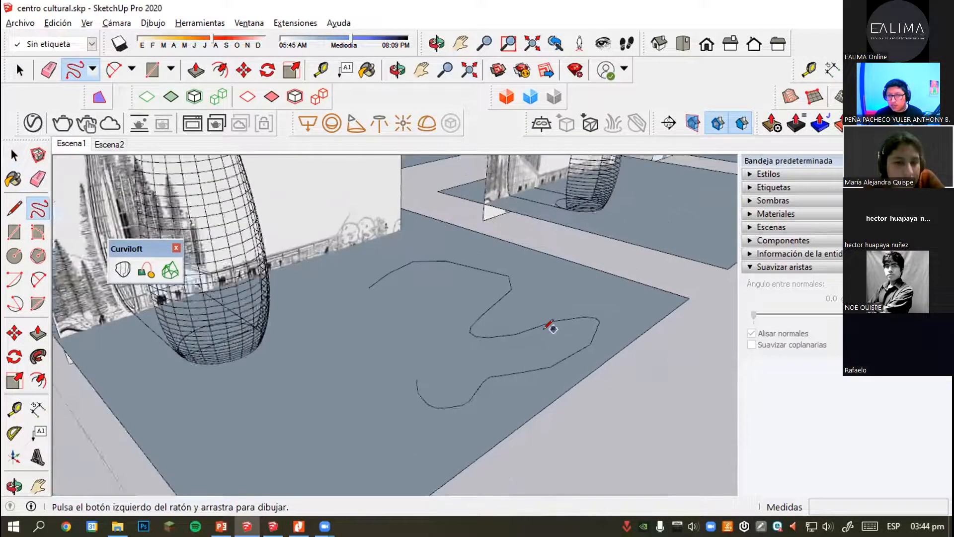
pyautogui.scroll(-3, 550, 326)
# Delete the freehand curve from the base plane.
pyautogui.click(14, 155)
pyautogui.click(509, 312)
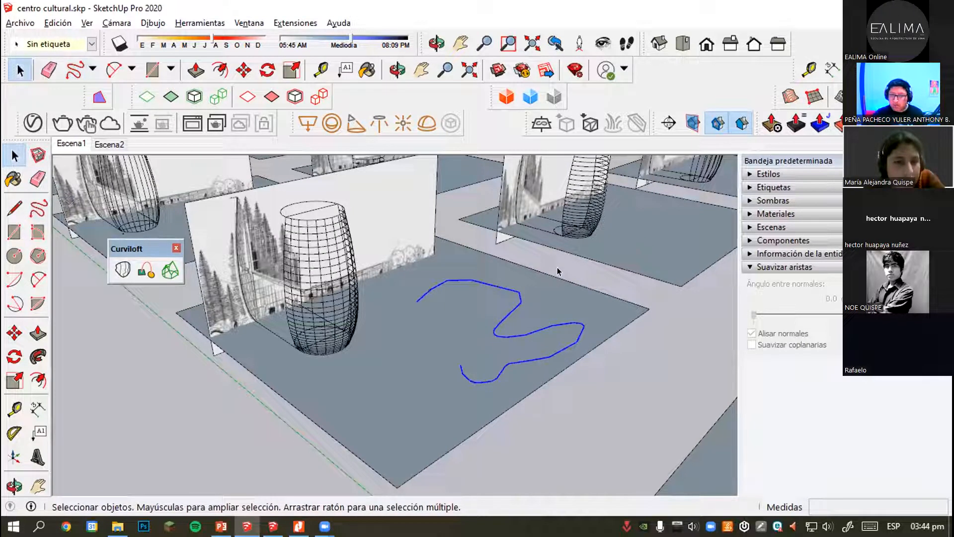
pyautogui.press('Delete')
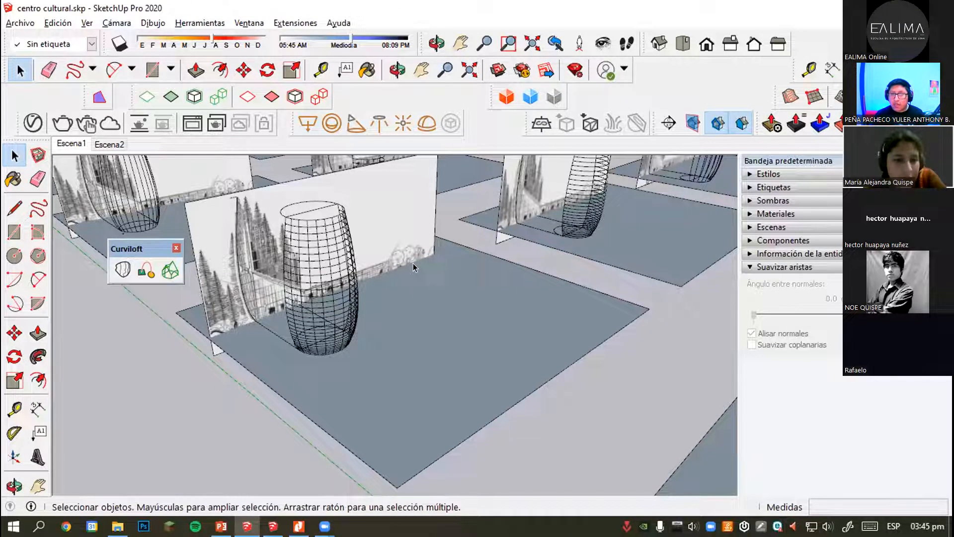
# Highlight the stages nearest the origin by selecting them together, and clear the selection.
pyautogui.scroll(3, 354, 315)
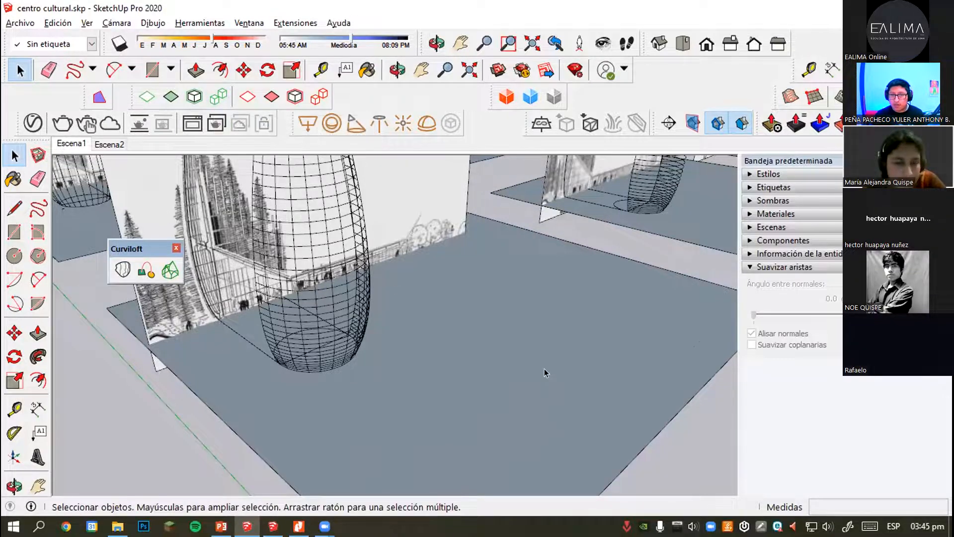
pyautogui.scroll(-6, 545, 372)
pyautogui.moveTo(521, 389); pyautogui.dragTo(556, 335, button='middle')
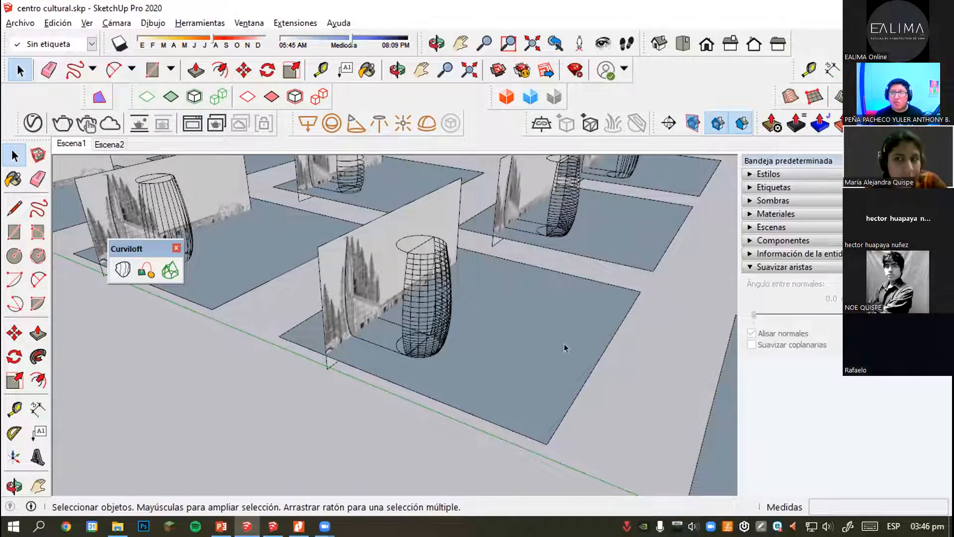
pyautogui.scroll(-5, 565, 347)
pyautogui.scroll(-3, 480, 289)
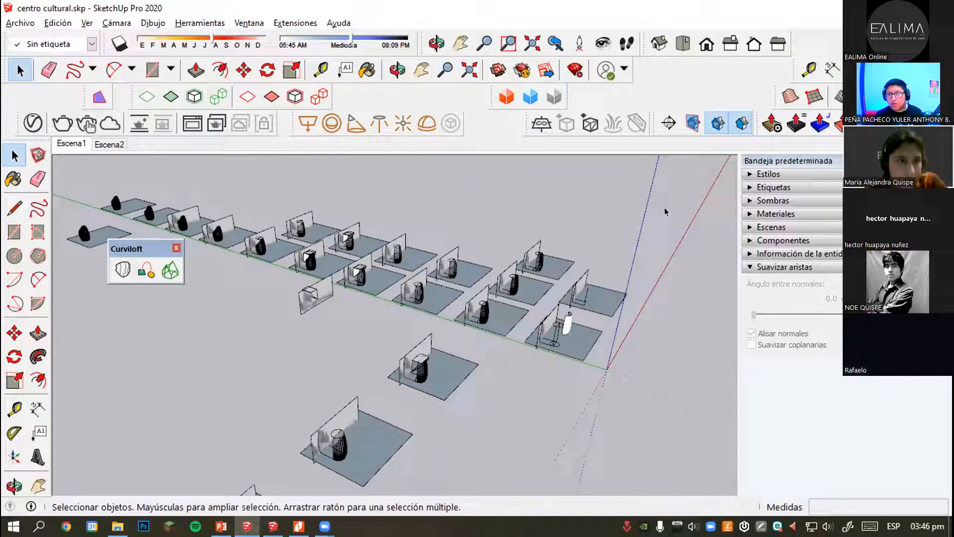
pyautogui.moveTo(666, 212); pyautogui.dragTo(423, 387)
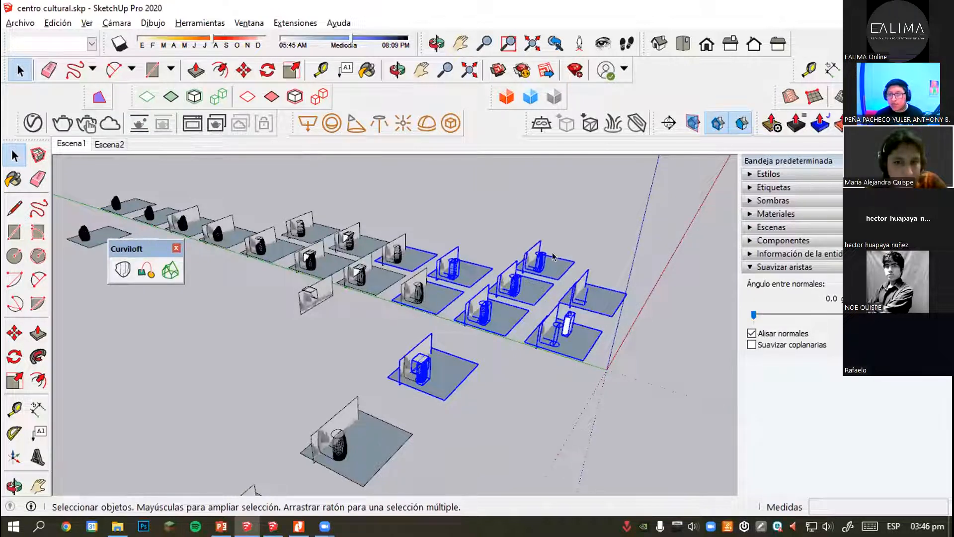
pyautogui.click(556, 269)
# Close the floating Curviloft toolbar so it no longer covers the row of stages.
pyautogui.scroll(3, 466, 333)
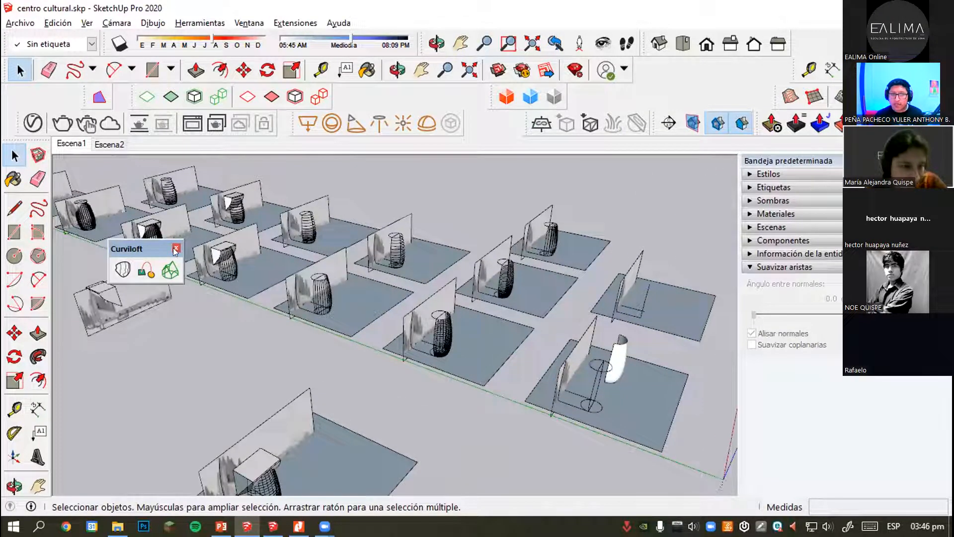
pyautogui.click(176, 249)
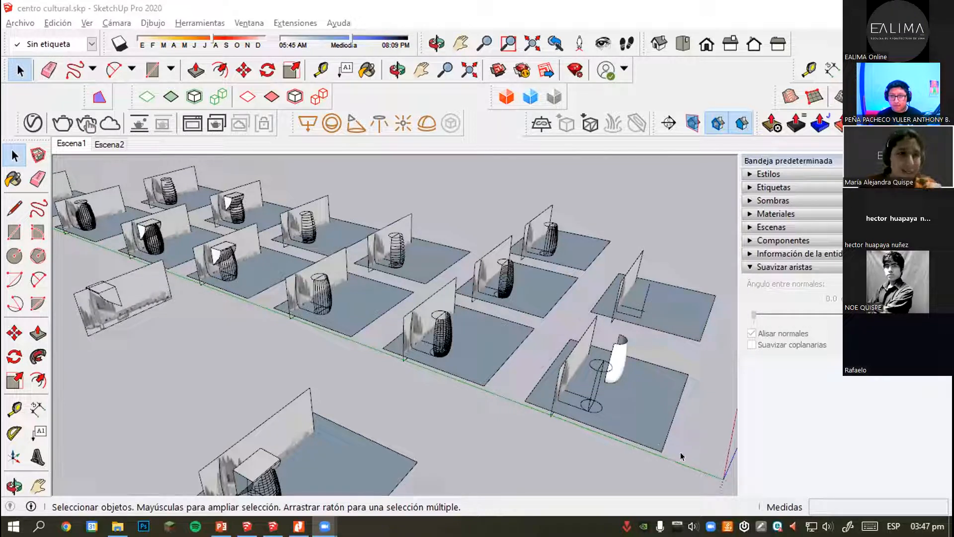
pyautogui.click(692, 349)
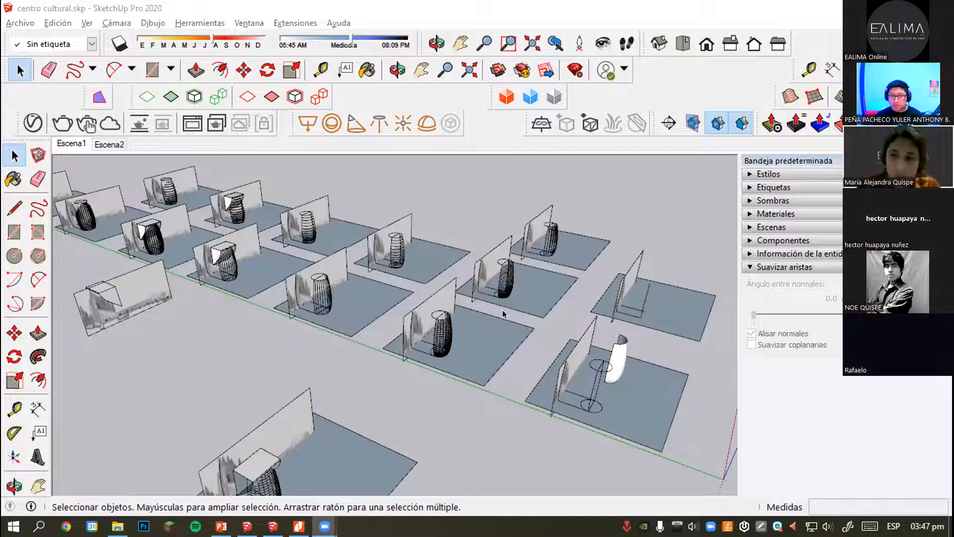
# Survey the stages from the early curves to the finished models and examine the lattice-clad tower up close.
pyautogui.scroll(-3, 497, 320)
pyautogui.scroll(3, 352, 441)
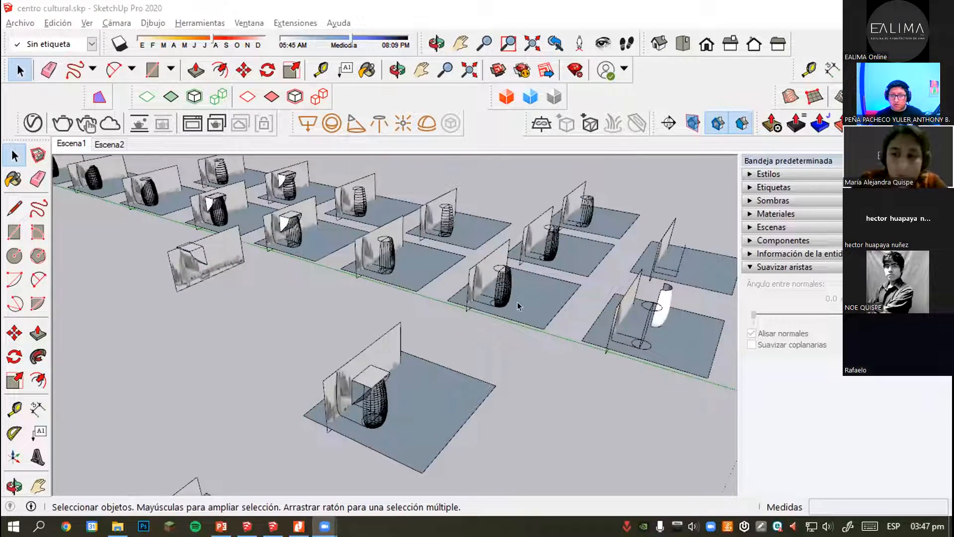
pyautogui.scroll(2, 490, 313)
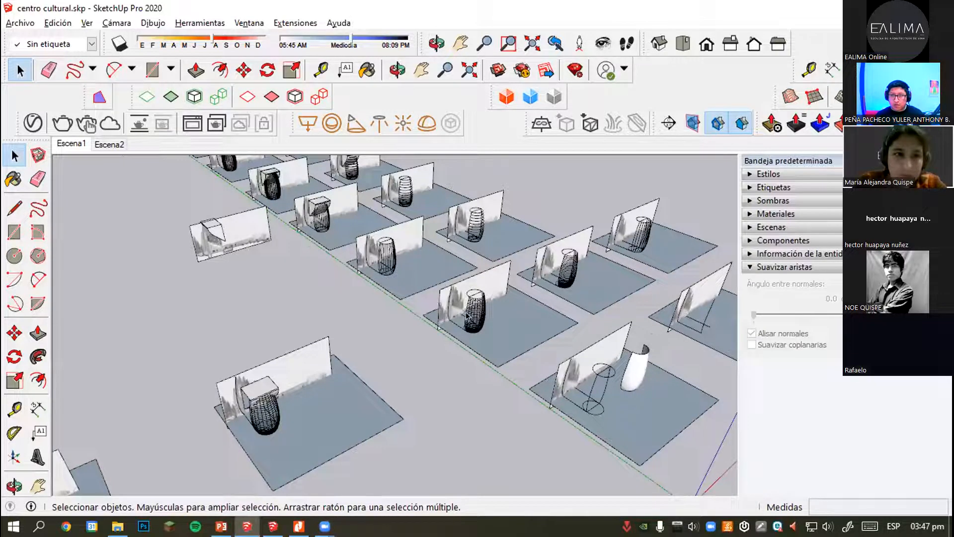
pyautogui.scroll(-2, 447, 339)
pyautogui.moveTo(435, 336); pyautogui.dragTo(499, 303, button='middle')
pyautogui.moveTo(453, 431); pyautogui.dragTo(443, 353, button='middle')
pyautogui.scroll(-4, 442, 353)
pyautogui.scroll(3, 451, 212)
pyautogui.scroll(6, 451, 211)
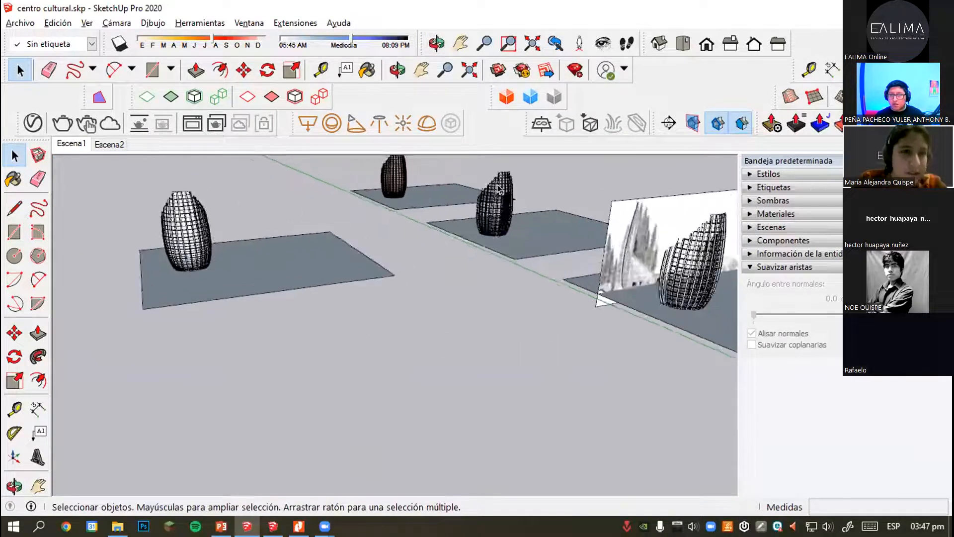
pyautogui.moveTo(368, 194); pyautogui.dragTo(512, 288, button='middle')
pyautogui.scroll(-3, 357, 245)
pyautogui.scroll(3, 397, 333)
pyautogui.scroll(5, 396, 334)
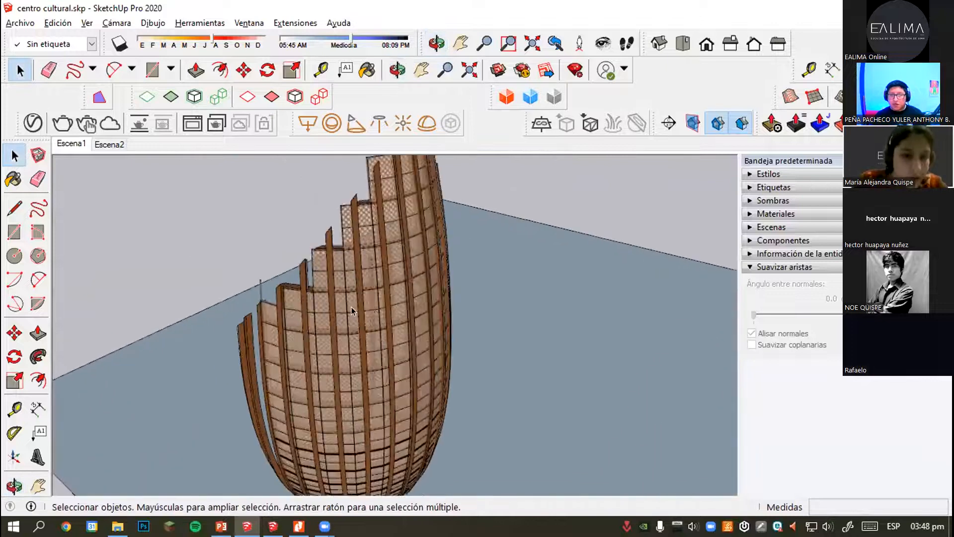
# Open the finished tower's lattice group, select one panel face to examine its texture, and leave the group.
pyautogui.click(330, 253)
pyautogui.doubleClick(330, 250)
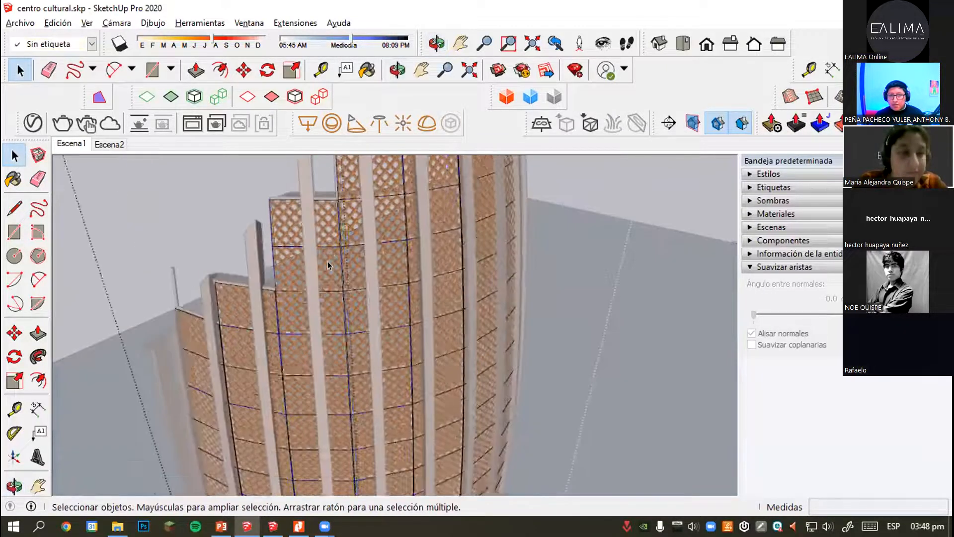
pyautogui.click(328, 259)
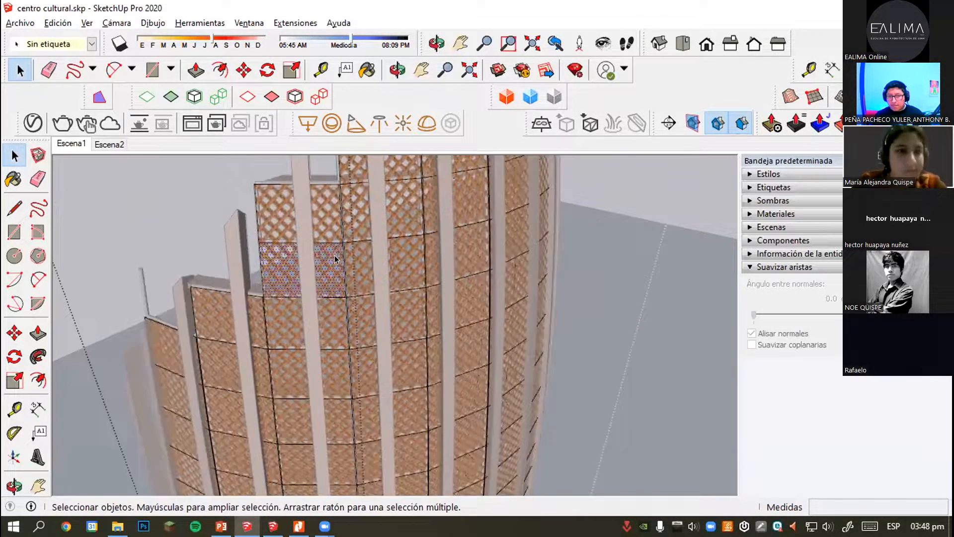
pyautogui.scroll(5, 328, 261)
pyautogui.moveTo(322, 261); pyautogui.dragTo(287, 239, button='middle')
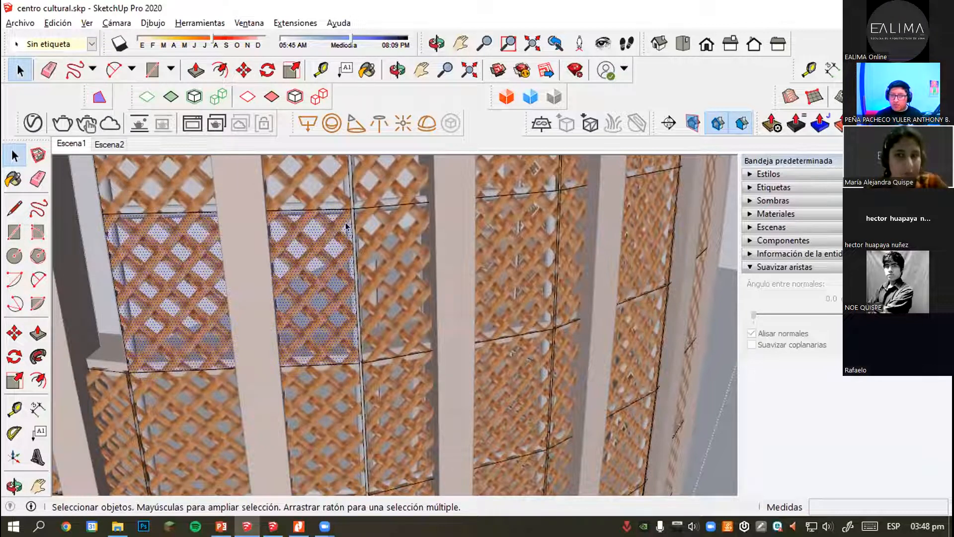
pyautogui.scroll(-3, 348, 224)
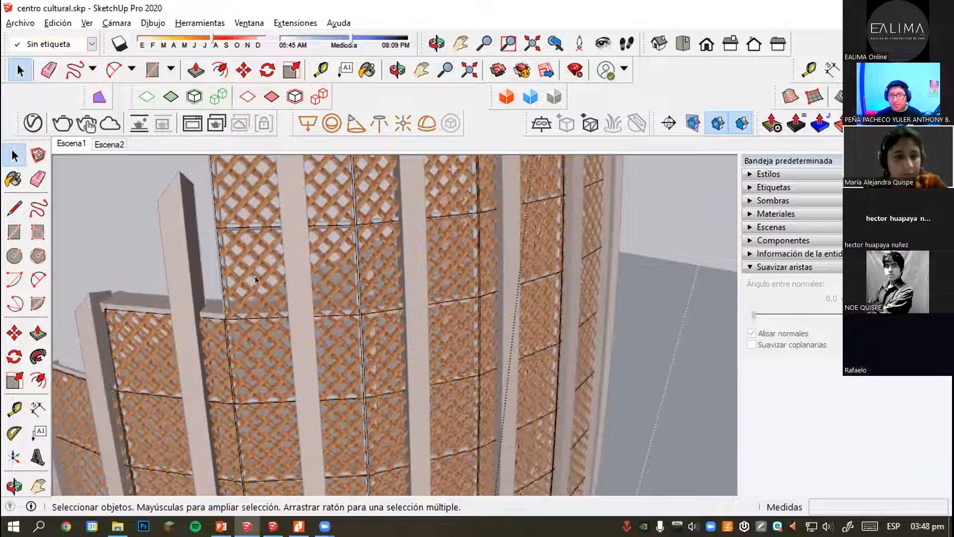
pyautogui.click(657, 209)
pyautogui.scroll(1, 300, 255)
pyautogui.moveTo(300, 292); pyautogui.dragTo(300, 269, button='middle')
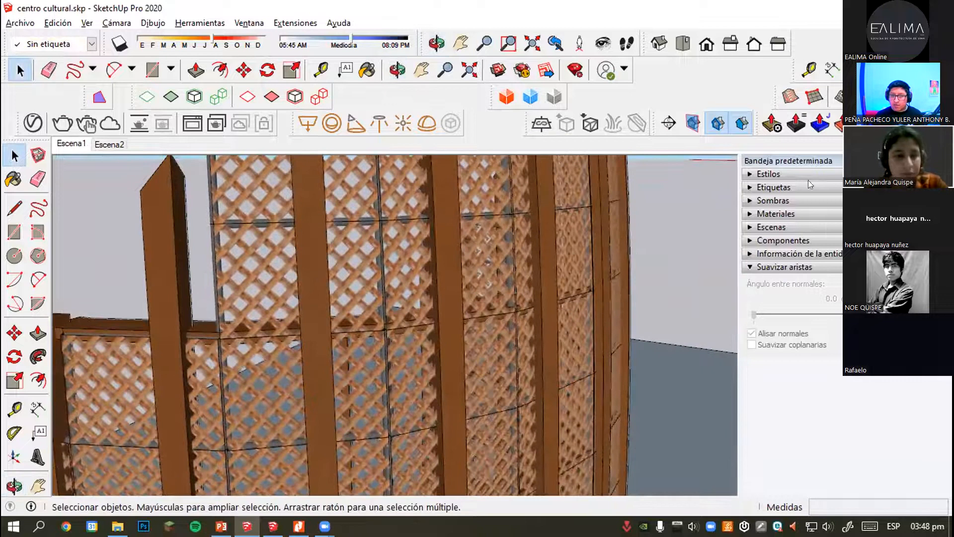
# Expand the materials section and browse the Asfaltado and Tejado material collections.
pyautogui.click(766, 213)
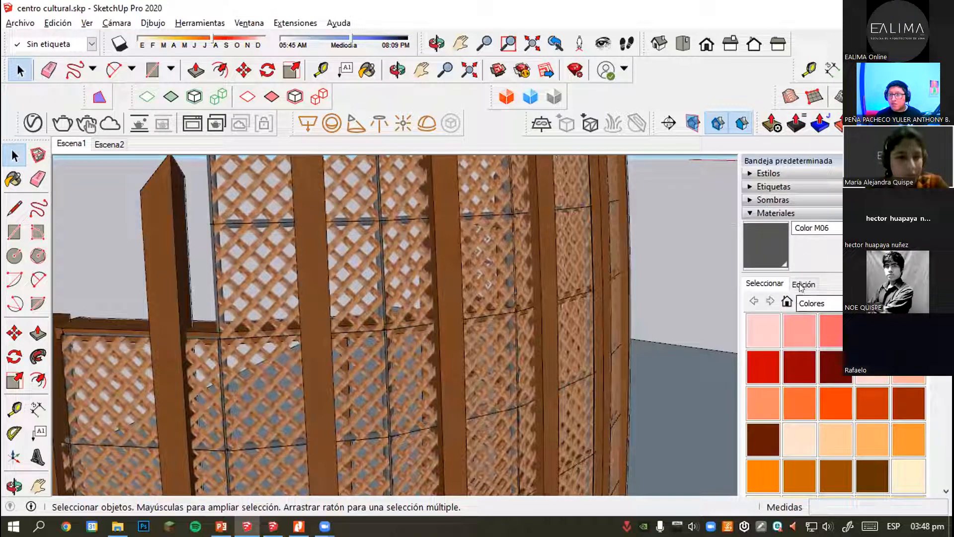
pyautogui.click(820, 304)
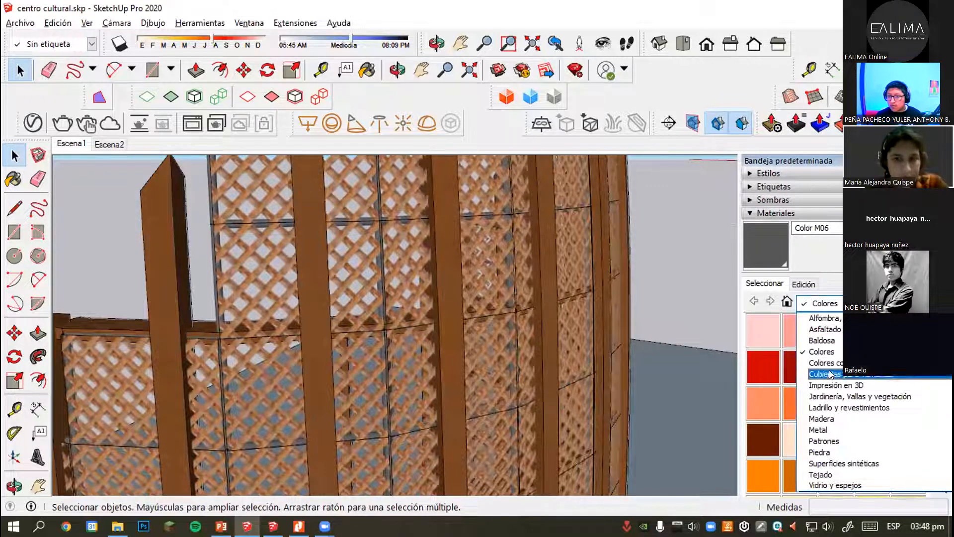
pyautogui.click(825, 329)
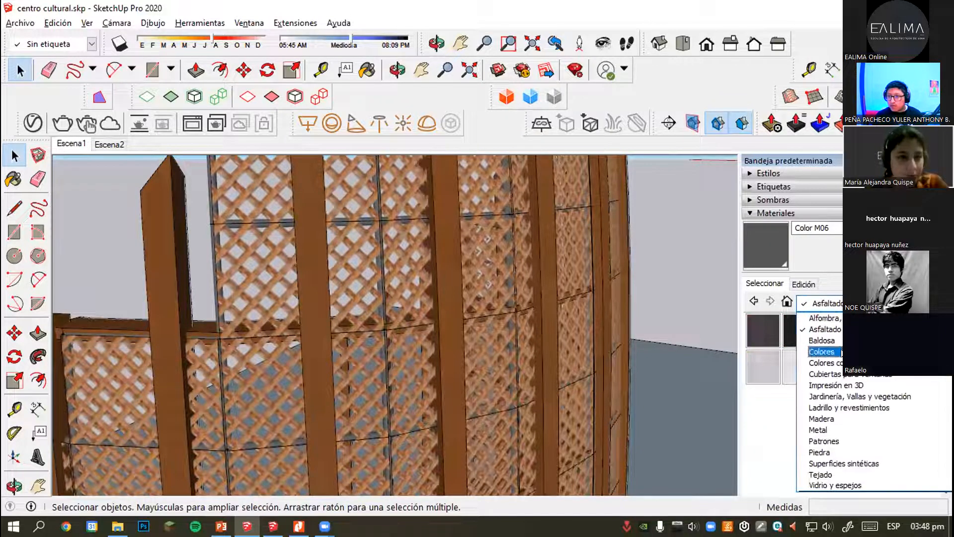
pyautogui.click(836, 476)
pyautogui.click(825, 303)
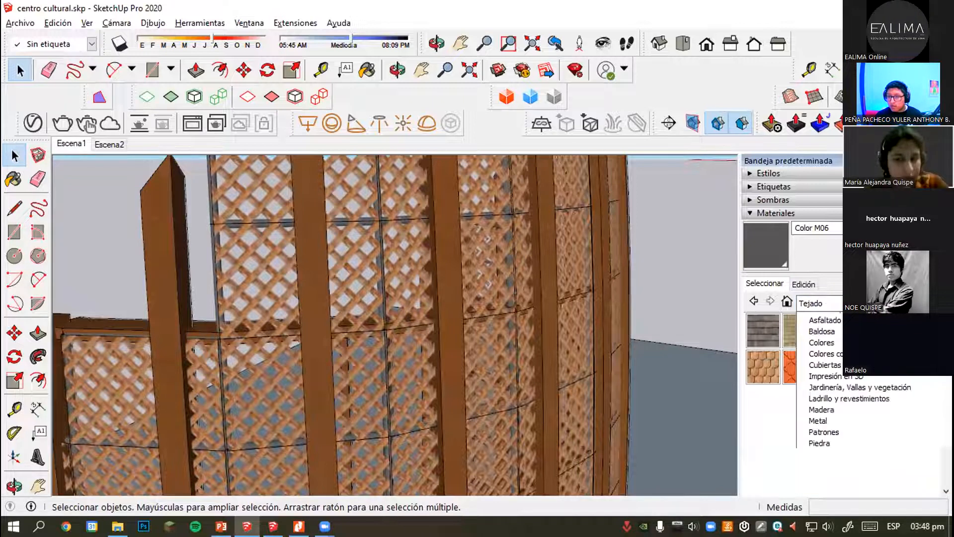
# Sample the lattice material from a tower panel with the Paint Bucket and check the openings in its texture.
pyautogui.click(18, 181)
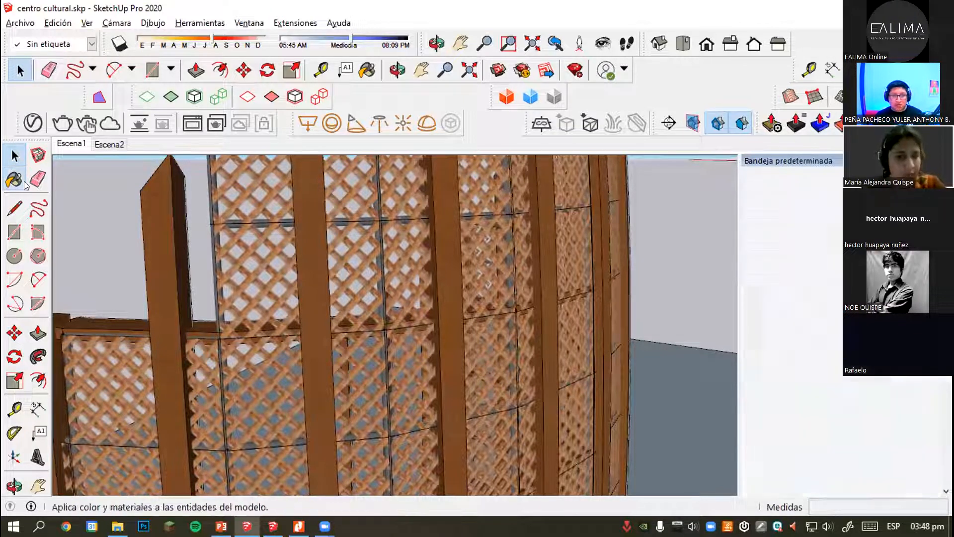
pyautogui.keyDown('alt'); pyautogui.click(268, 195); pyautogui.keyUp('alt')
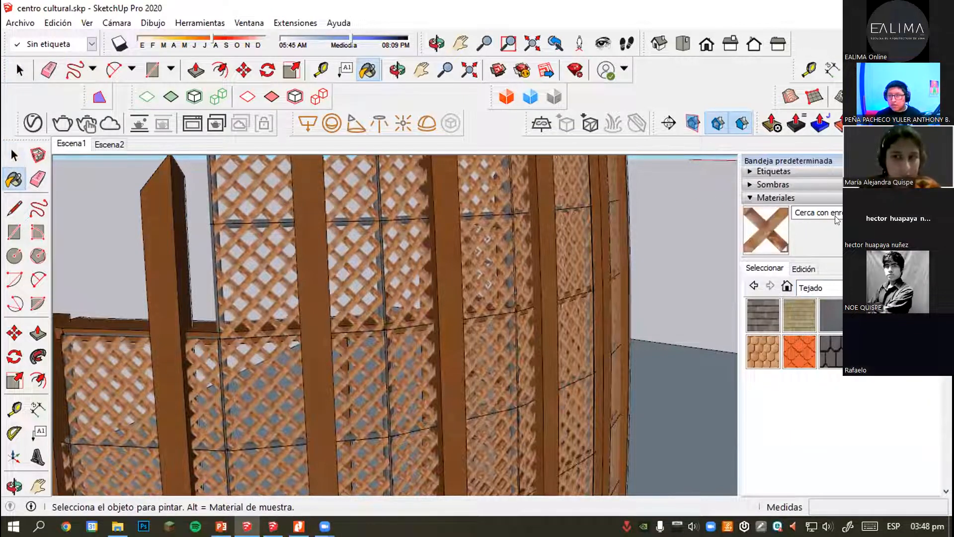
pyautogui.moveTo(349, 269)
pyautogui.mouseDown(button='middle')
pyautogui.moveTo(368, 288)
pyautogui.moveTo(318, 318)
pyautogui.moveTo(337, 256)
pyautogui.mouseUp(button='middle')
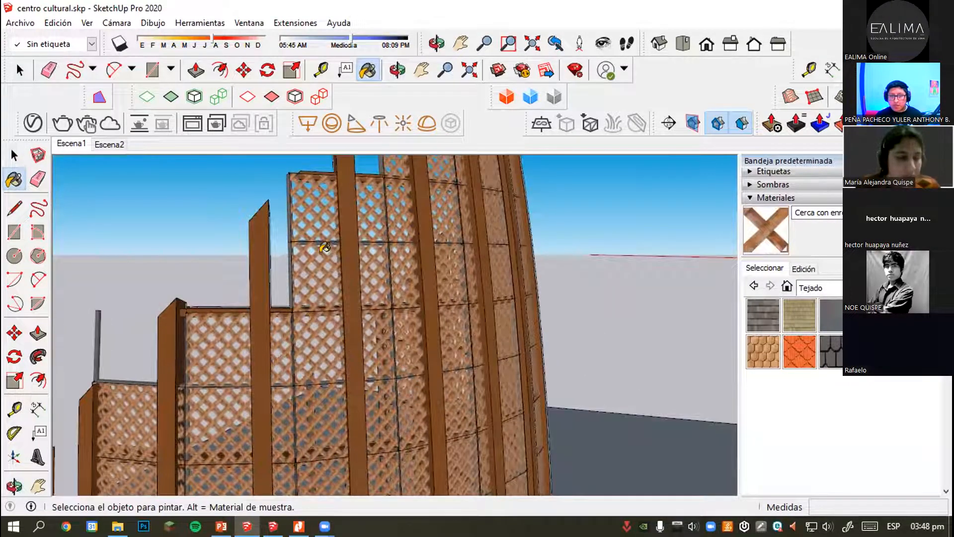
pyautogui.scroll(1, 310, 223)
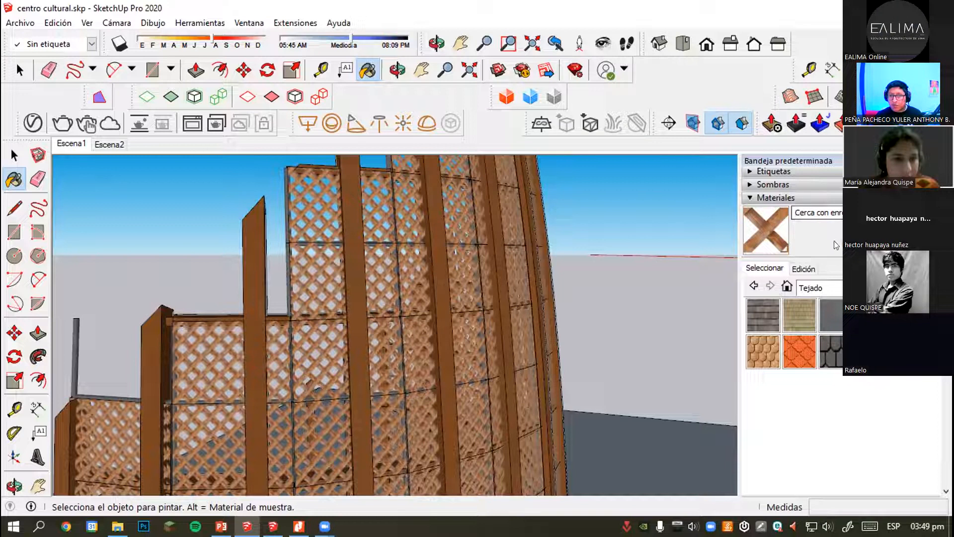
# Start a new material from the lattice, check how its texture image is switched off and replaced, and discard the new material.
pyautogui.click(940, 230)
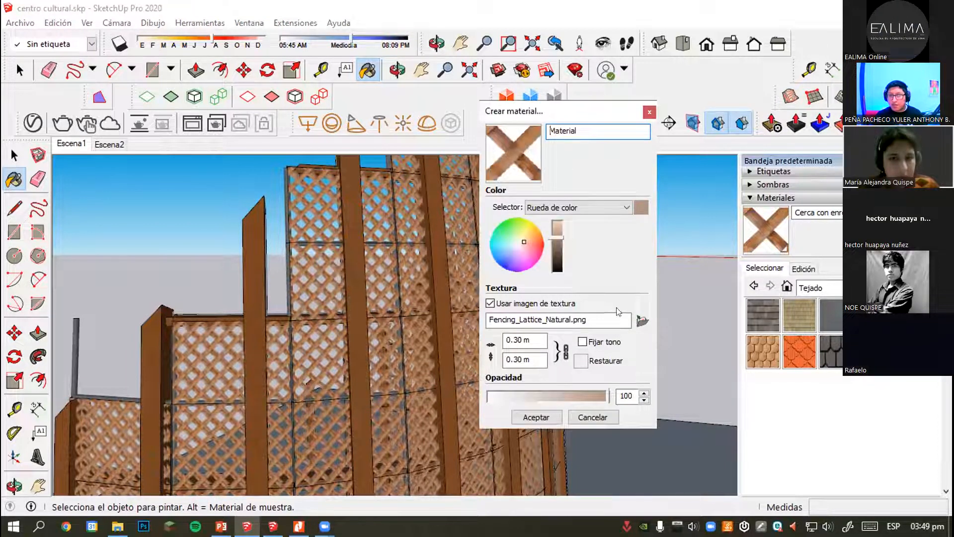
pyautogui.click(508, 304)
pyautogui.click(642, 320)
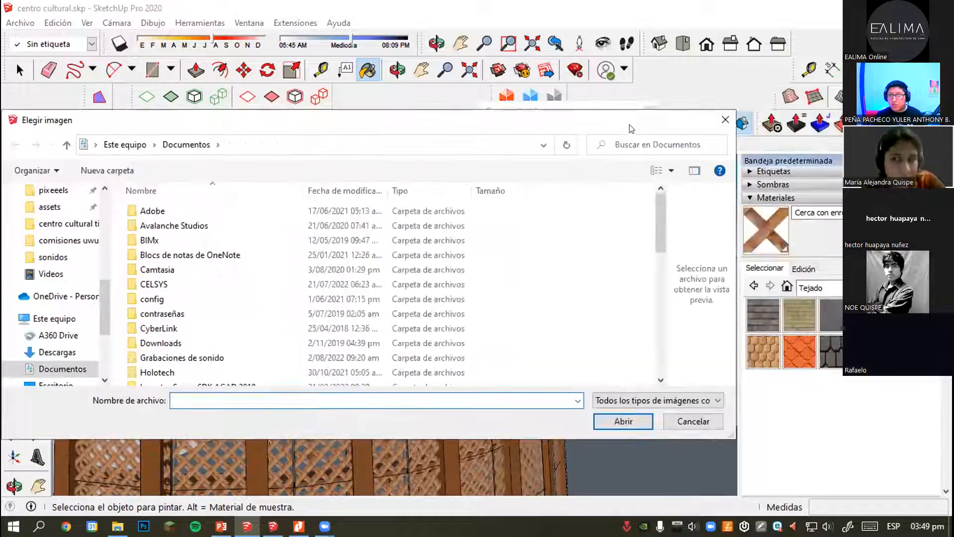
pyautogui.click(725, 119)
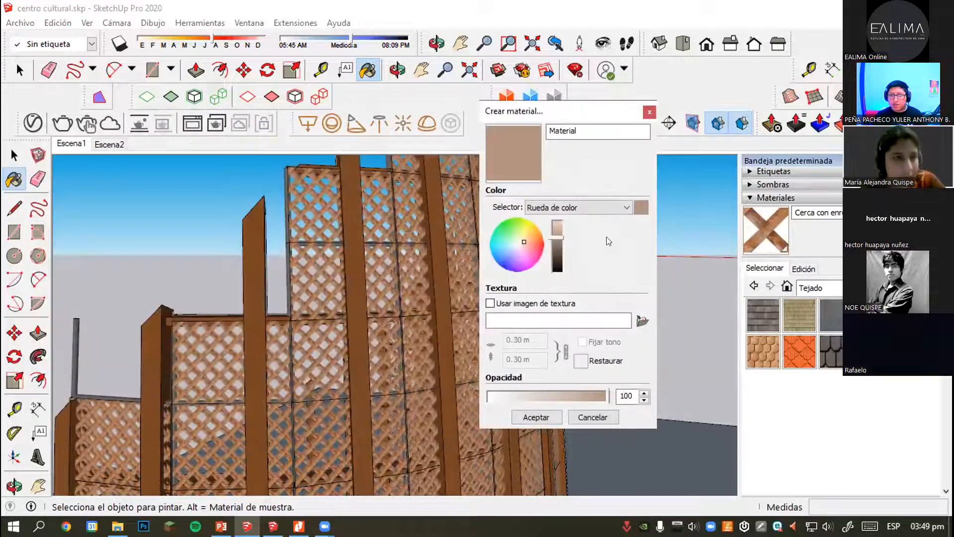
pyautogui.click(648, 108)
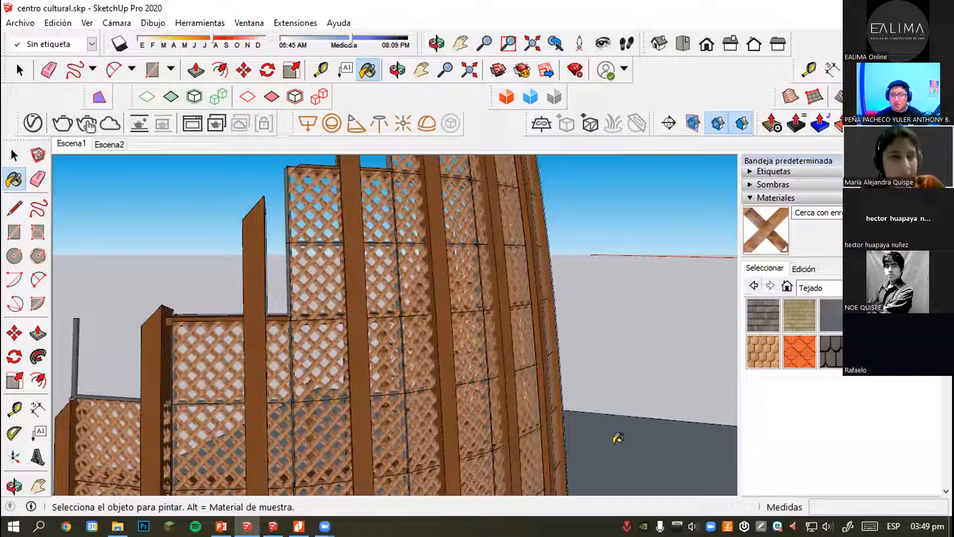
pyautogui.click(14, 155)
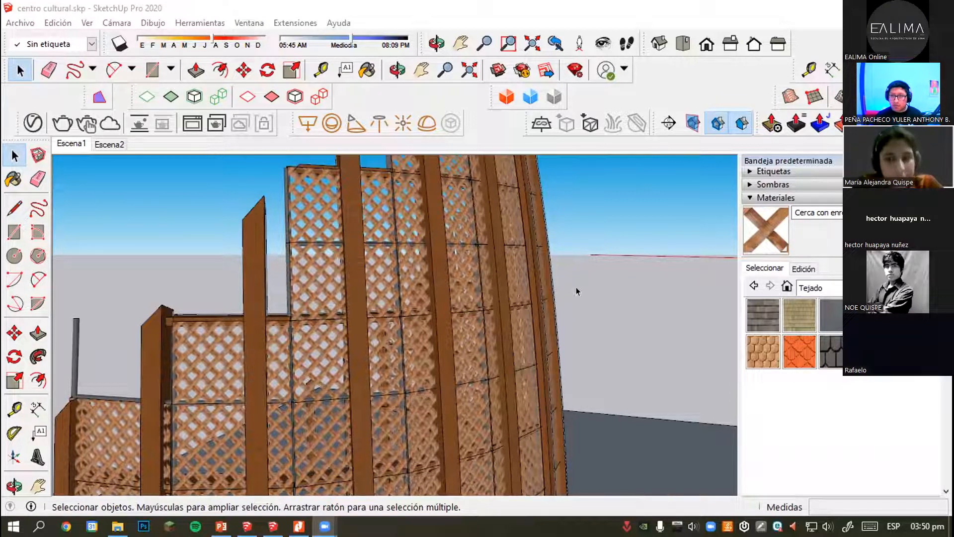
# Survey the rows of modelling stages from both sides, from the finished grid back to the first curves.
pyautogui.scroll(-10, 575, 292)
pyautogui.scroll(3, 564, 347)
pyautogui.moveTo(533, 328); pyautogui.dragTo(397, 350, button='middle')
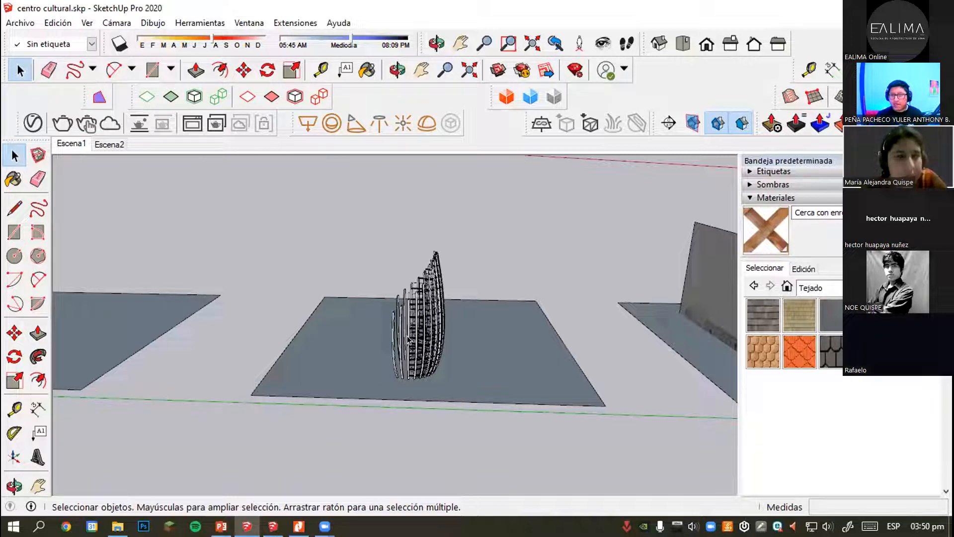
pyautogui.moveTo(376, 326); pyautogui.dragTo(526, 337, button='middle')
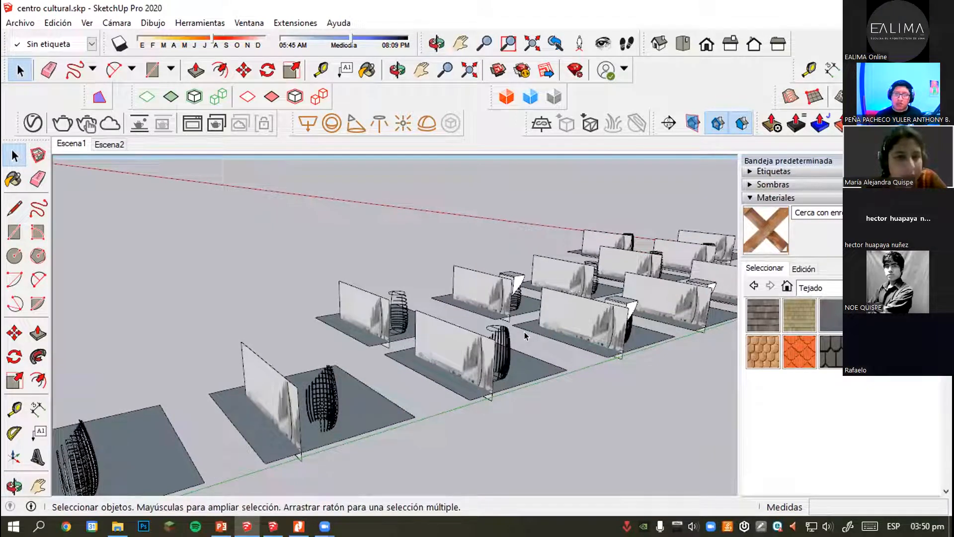
pyautogui.moveTo(602, 349); pyautogui.dragTo(448, 370, button='middle')
pyautogui.scroll(3, 489, 381)
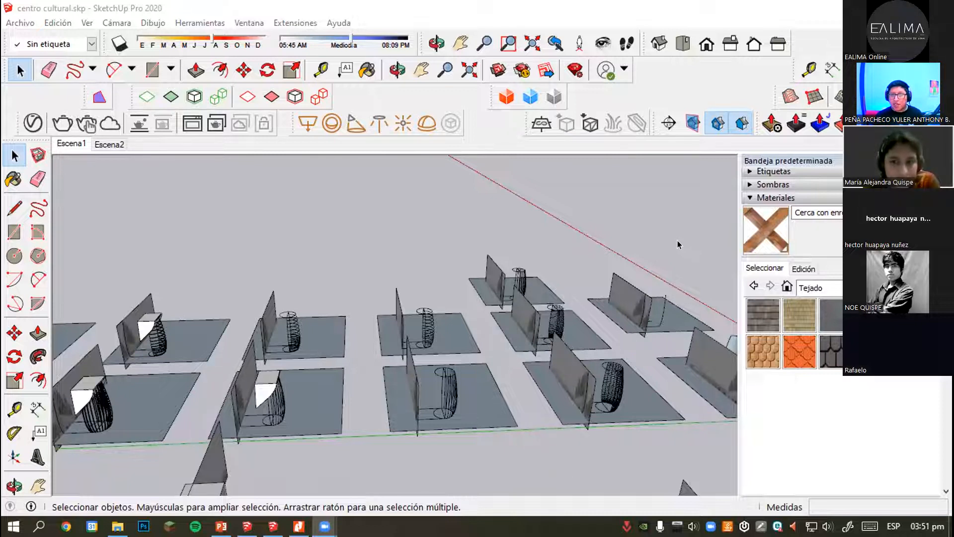
pyautogui.moveTo(621, 289); pyautogui.dragTo(451, 253, button='middle')
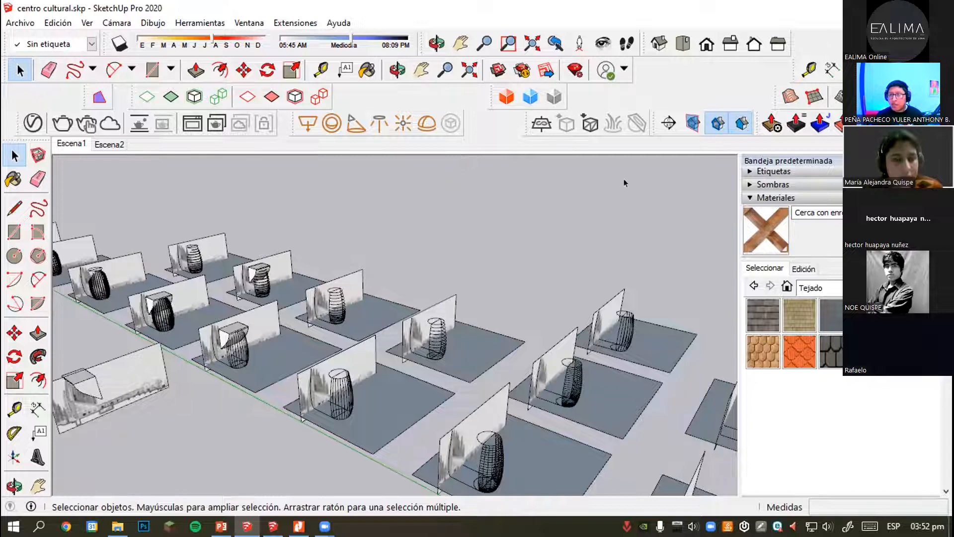
# Collapse the materials section, expand the scenes list, view Escena2, and return to Escena1.
pyautogui.click(768, 198)
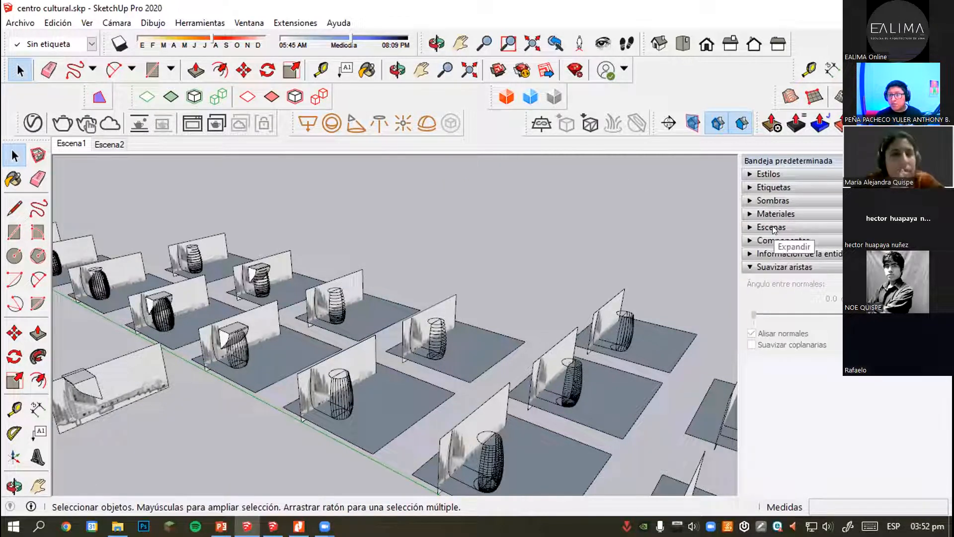
pyautogui.click(771, 228)
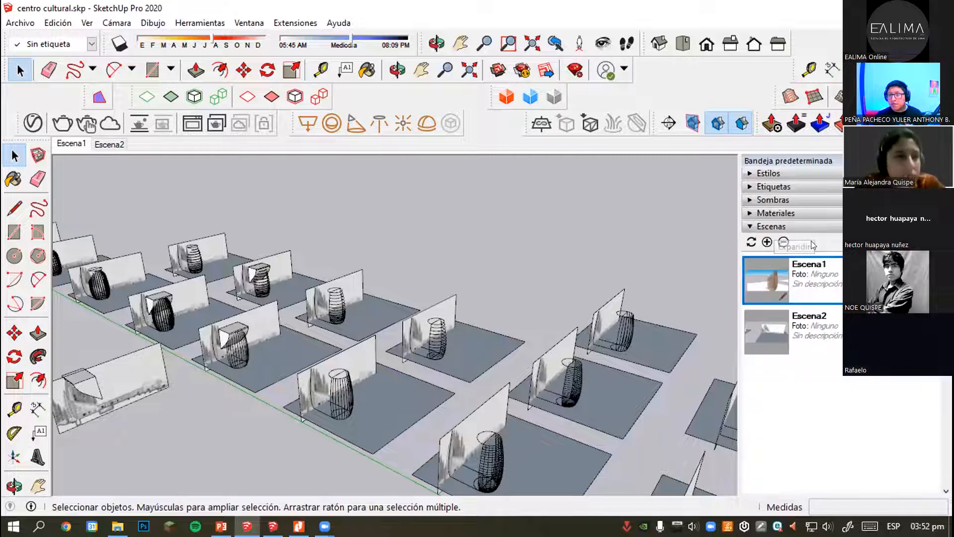
pyautogui.click(764, 331)
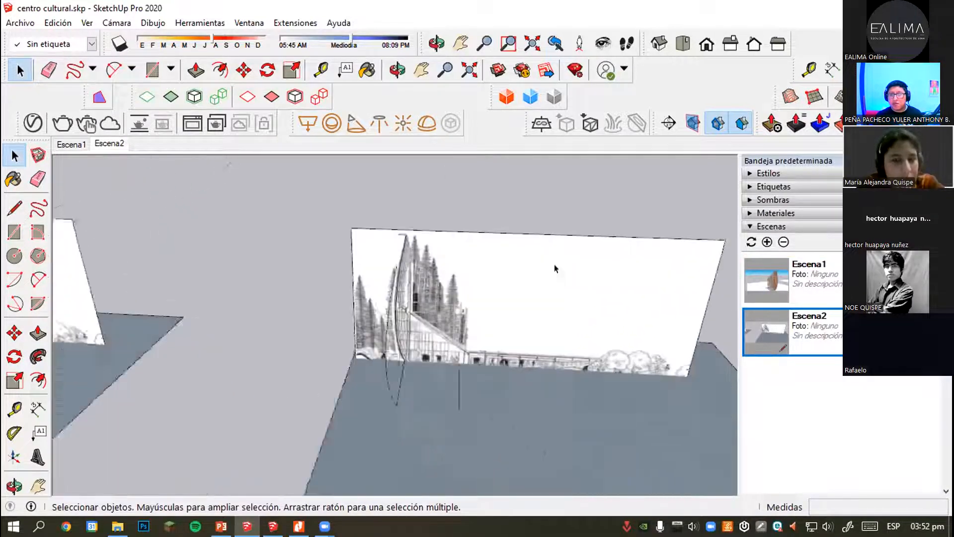
pyautogui.moveTo(555, 268); pyautogui.dragTo(255, 246, button='middle')
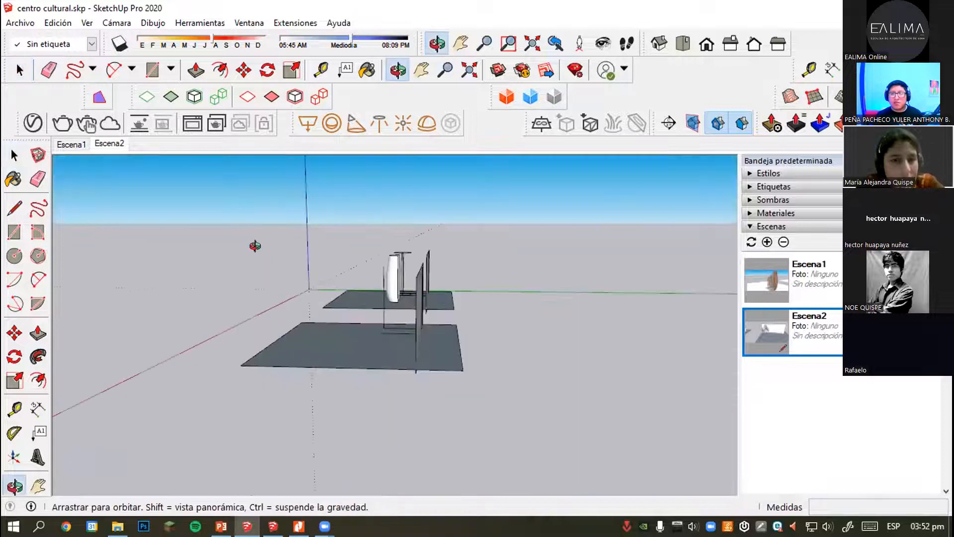
pyautogui.press('space')
pyautogui.click(775, 283)
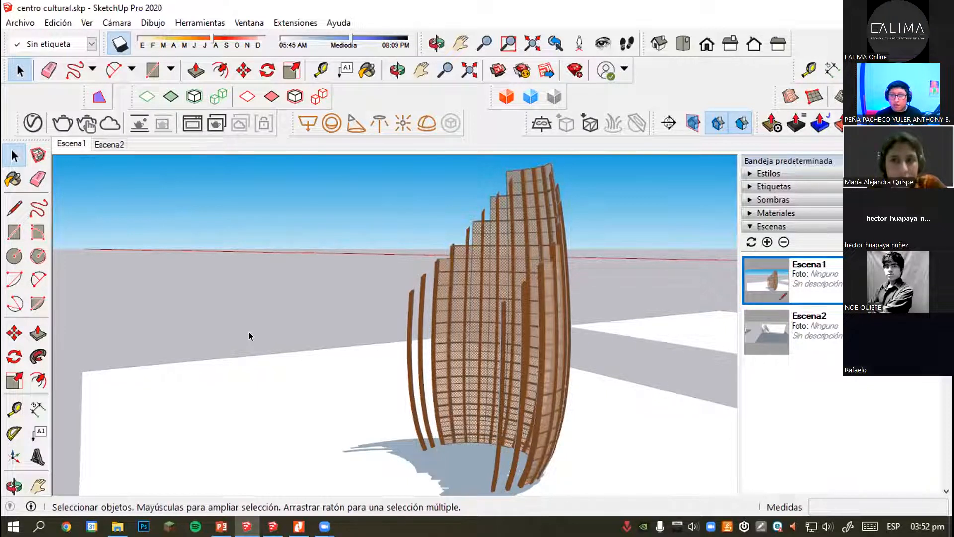
pyautogui.scroll(-3, 186, 323)
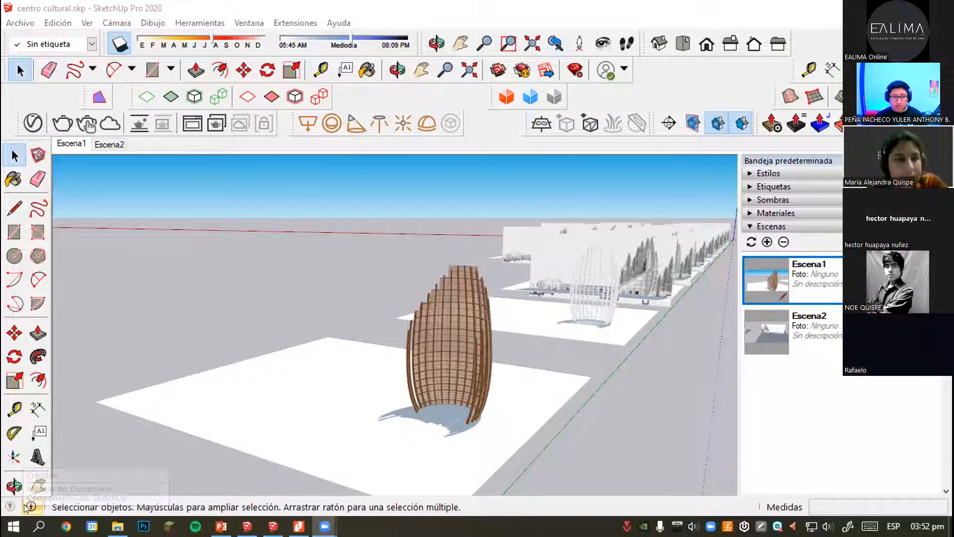
pyautogui.moveTo(26, 507)
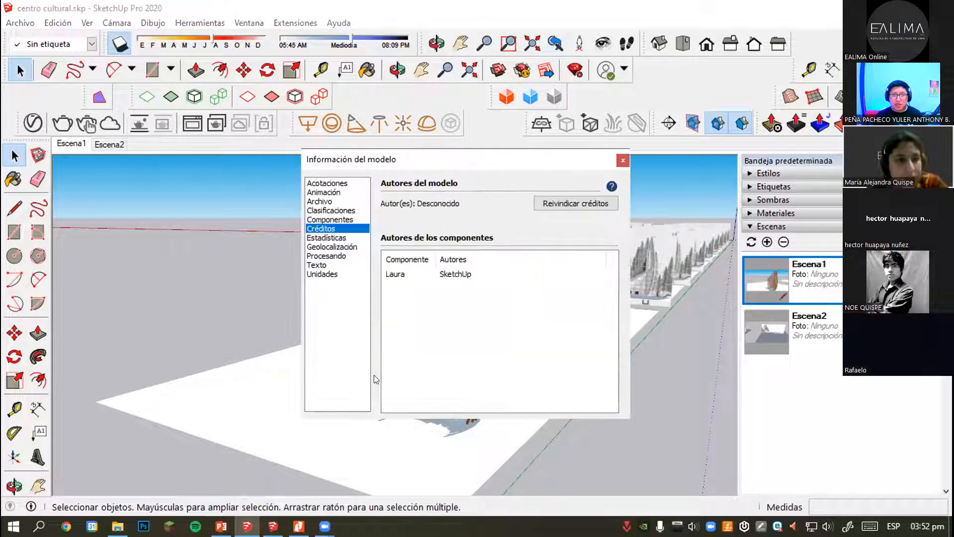
pyautogui.moveTo(418, 164); pyautogui.dragTo(406, 163)
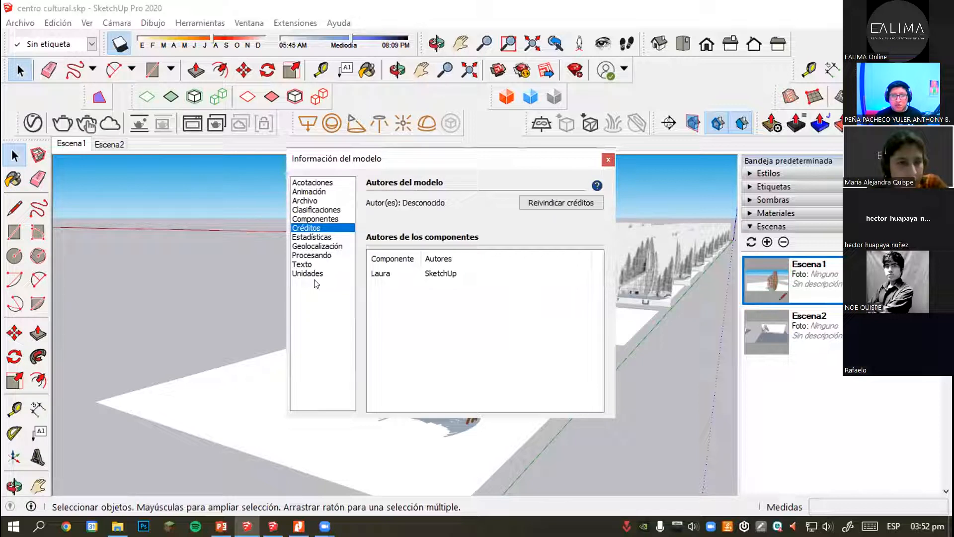
pyautogui.click(608, 160)
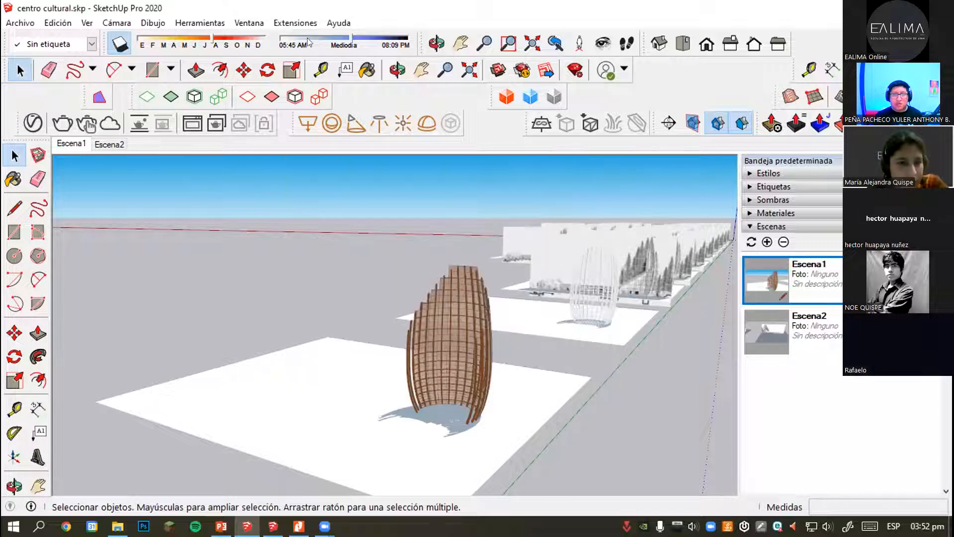
# Open the program preferences and go through the categories from Aplicaciones to General, ending on the keyboard shortcut settings.
pyautogui.click(292, 23)
pyautogui.moveTo(249, 23)
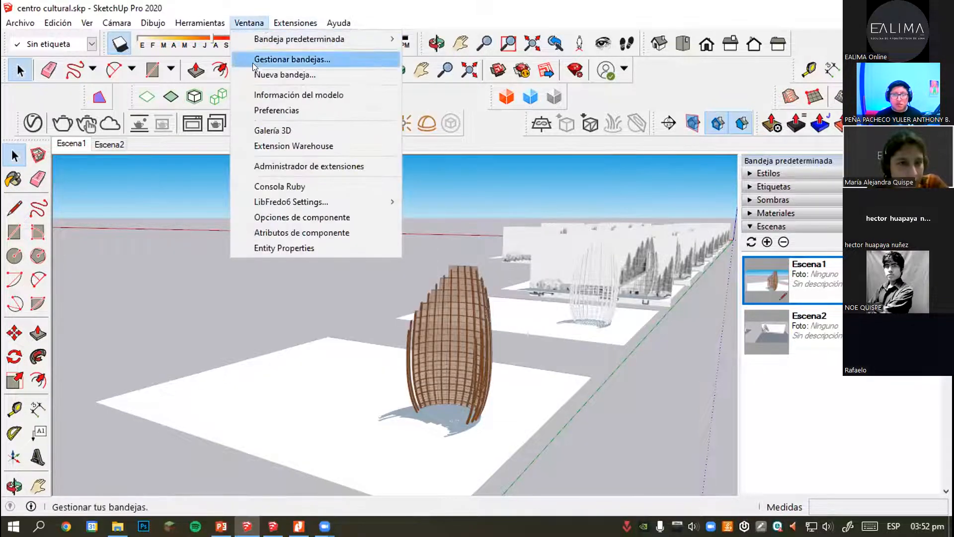
pyautogui.click(276, 114)
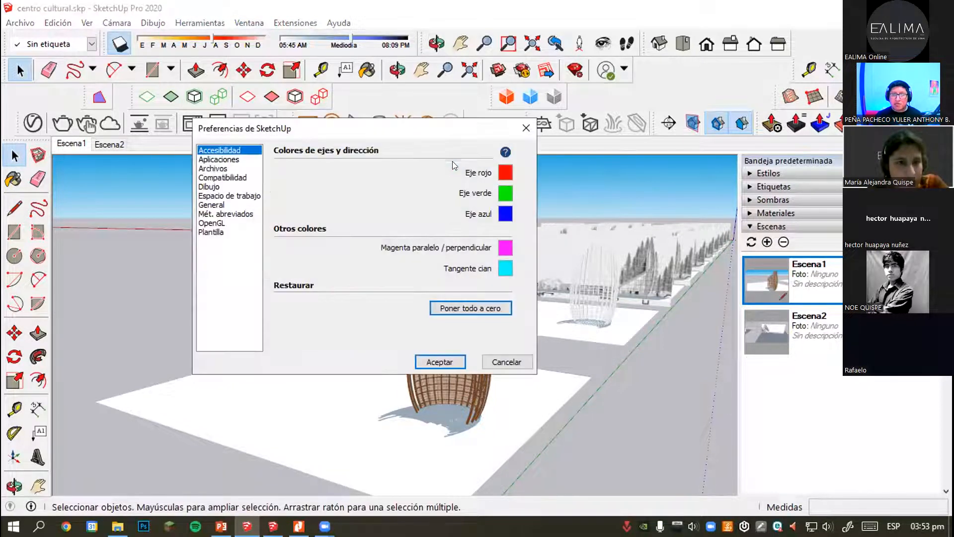
pyautogui.click(220, 196)
pyautogui.click(226, 170)
pyautogui.click(225, 161)
pyautogui.click(225, 177)
pyautogui.click(226, 187)
pyautogui.click(227, 195)
pyautogui.click(228, 205)
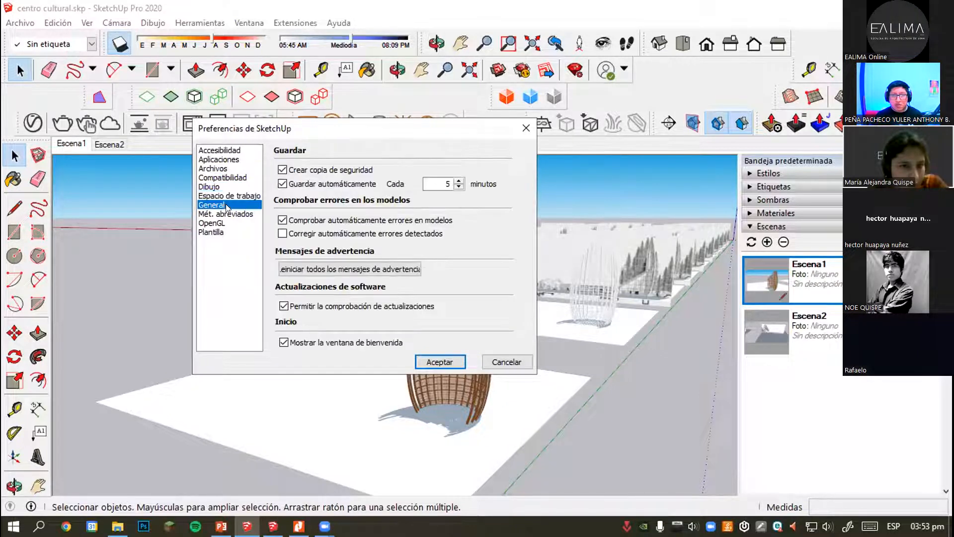
pyautogui.click(228, 214)
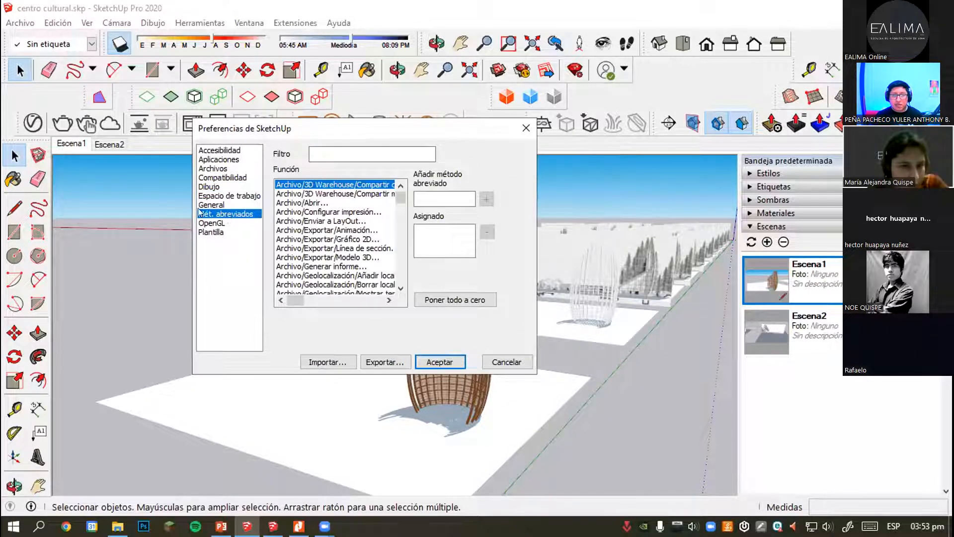
# Find the Archivo/Volver function in the shortcut list and try entering the Atrás key as its shortcut.
pyautogui.scroll(-1, 328, 224)
pyautogui.scroll(-8, 328, 221)
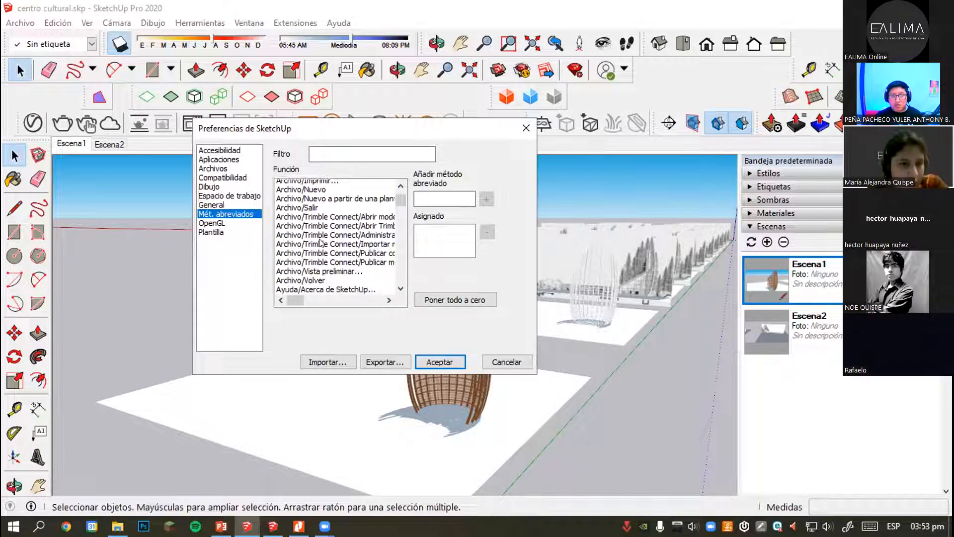
pyautogui.scroll(-1, 321, 244)
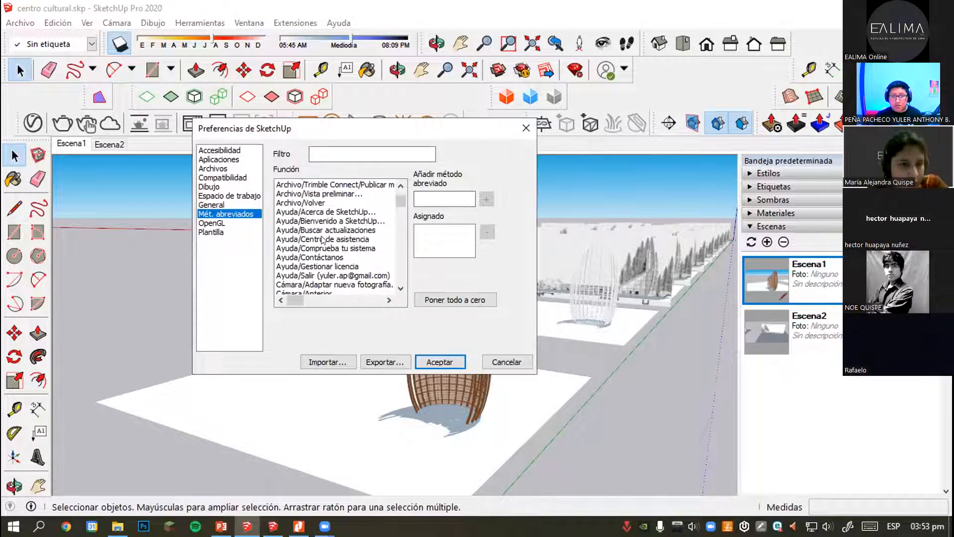
pyautogui.click(308, 202)
pyautogui.click(436, 200)
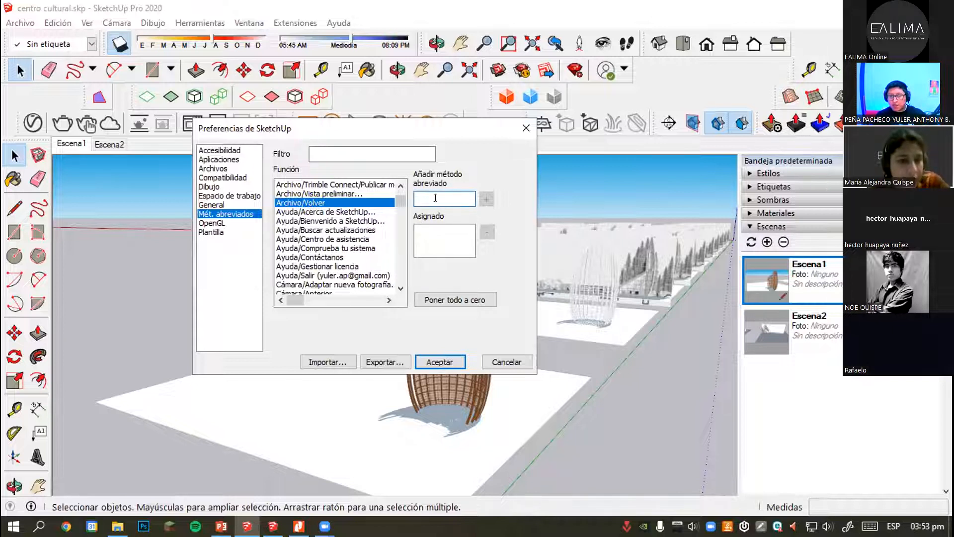
pyautogui.write('G')
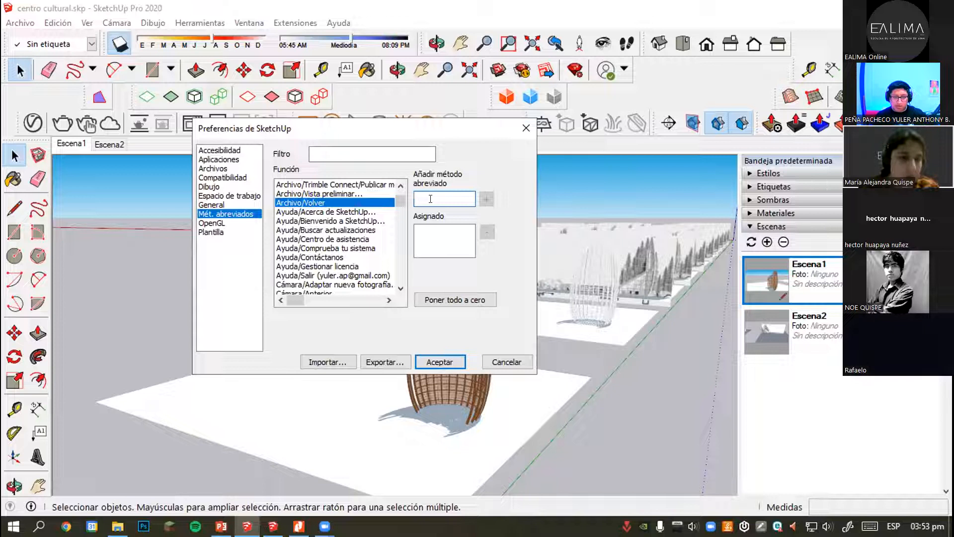
pyautogui.press('BackSpace')
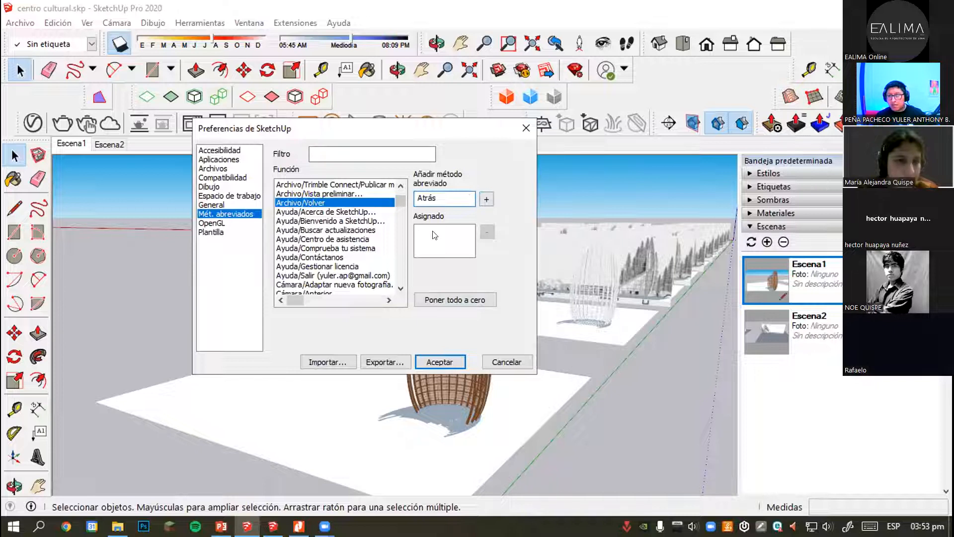
pyautogui.click(348, 230)
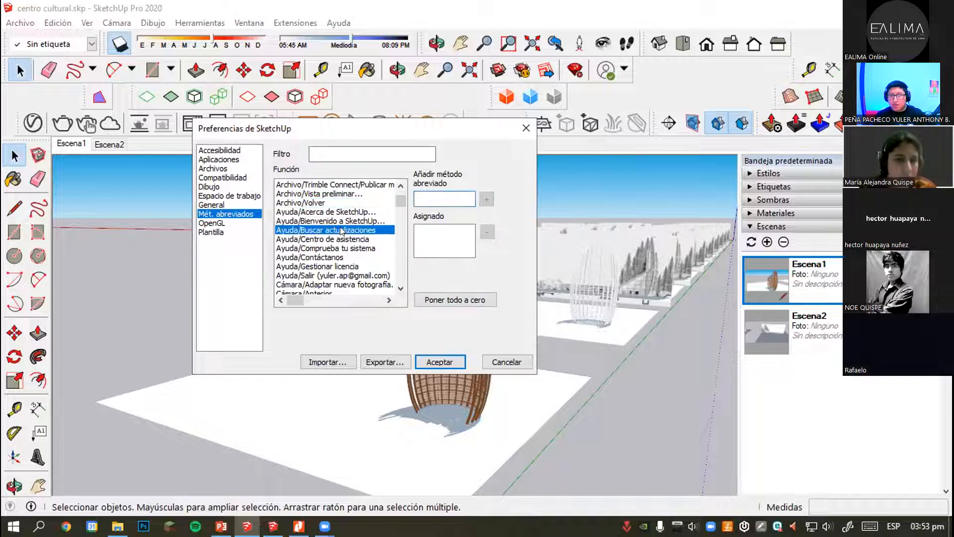
# Look through the shortcut function list around the Fredo6 Collection tools and cancel the preferences.
pyautogui.scroll(-1, 338, 243)
pyautogui.scroll(-9, 339, 242)
pyautogui.moveTo(400, 206); pyautogui.dragTo(400, 253)
pyautogui.scroll(2, 364, 237)
pyautogui.scroll(2, 363, 240)
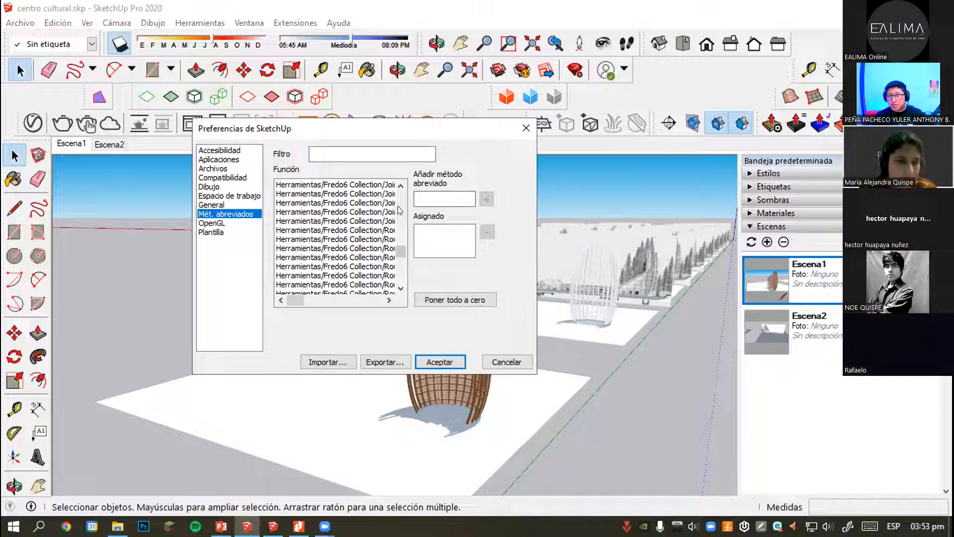
pyautogui.click(338, 222)
pyautogui.scroll(2, 338, 222)
pyautogui.scroll(3, 348, 223)
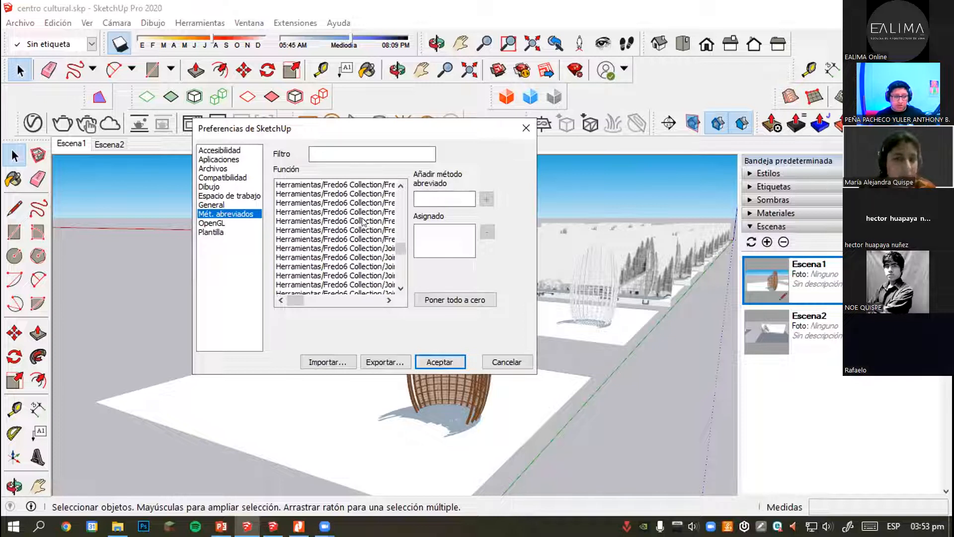
pyautogui.click(508, 361)
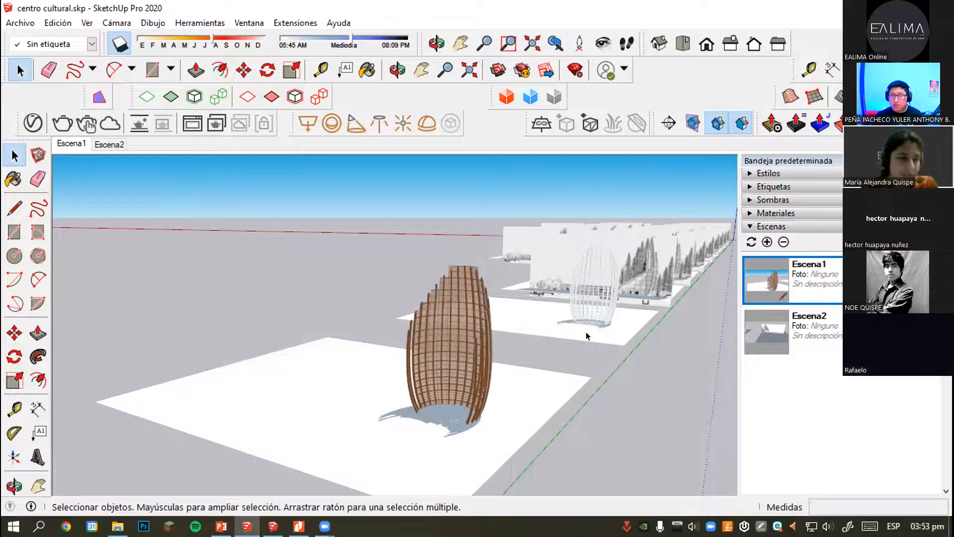
# Examine the lattice-clad tower, the bare grid tower beside it, and the row of stages behind them.
pyautogui.scroll(-3, 405, 389)
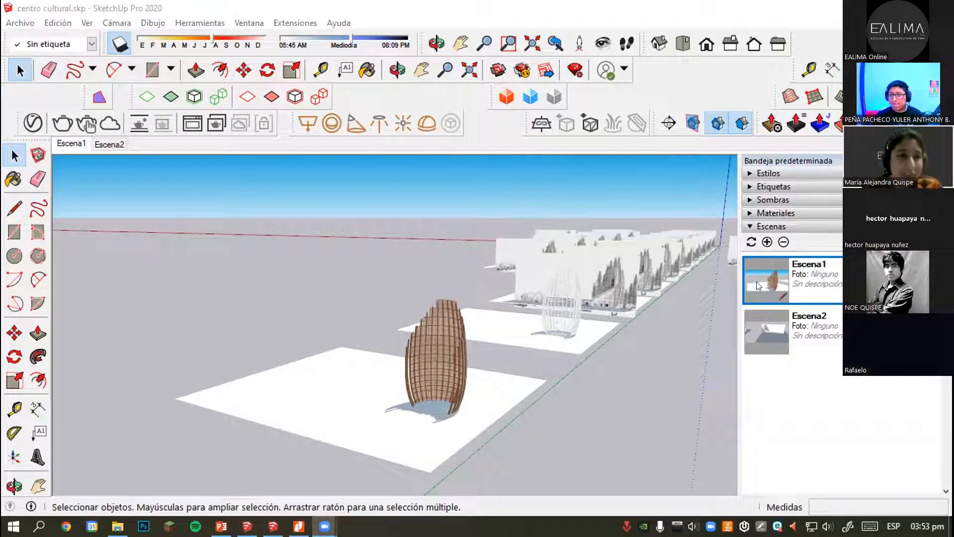
pyautogui.click(592, 414)
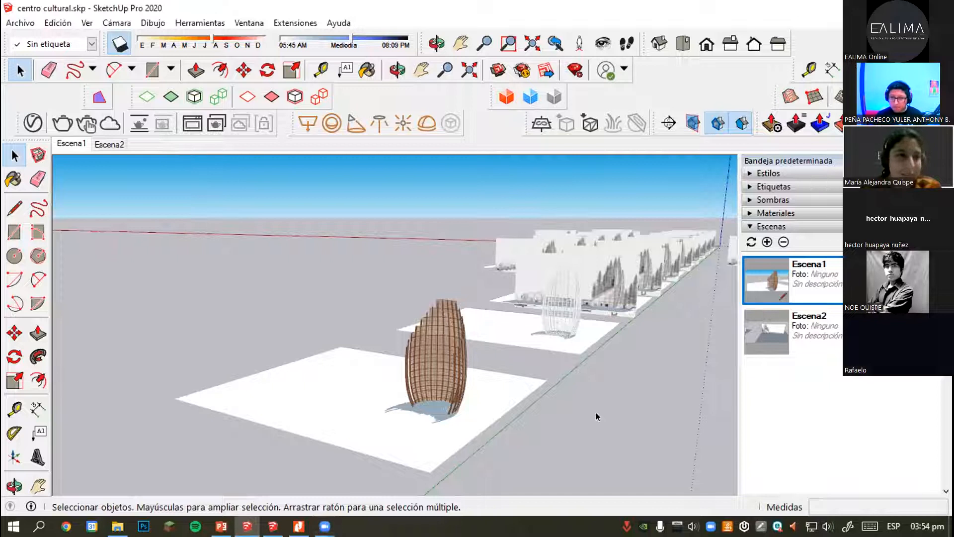
pyautogui.hotkey('alt', 'Tab')
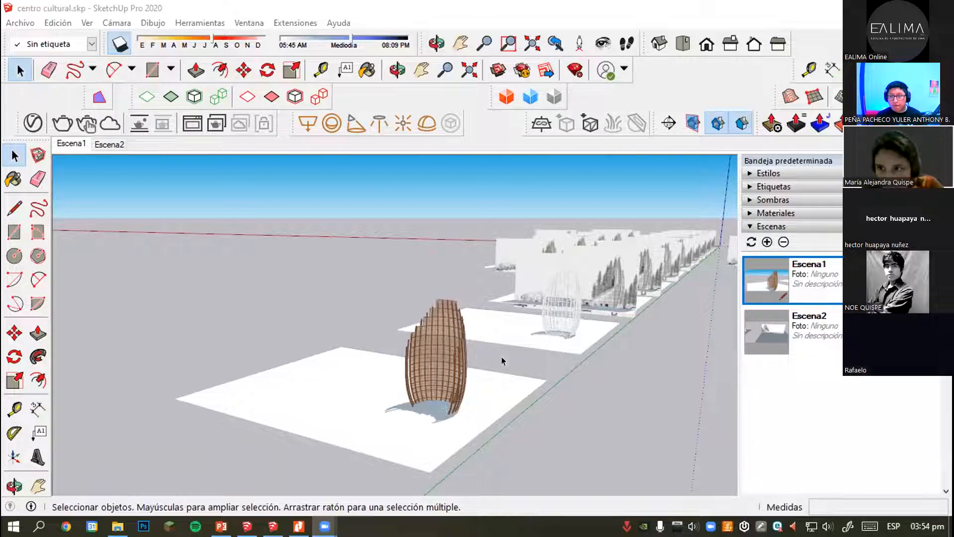
pyautogui.scroll(3, 503, 360)
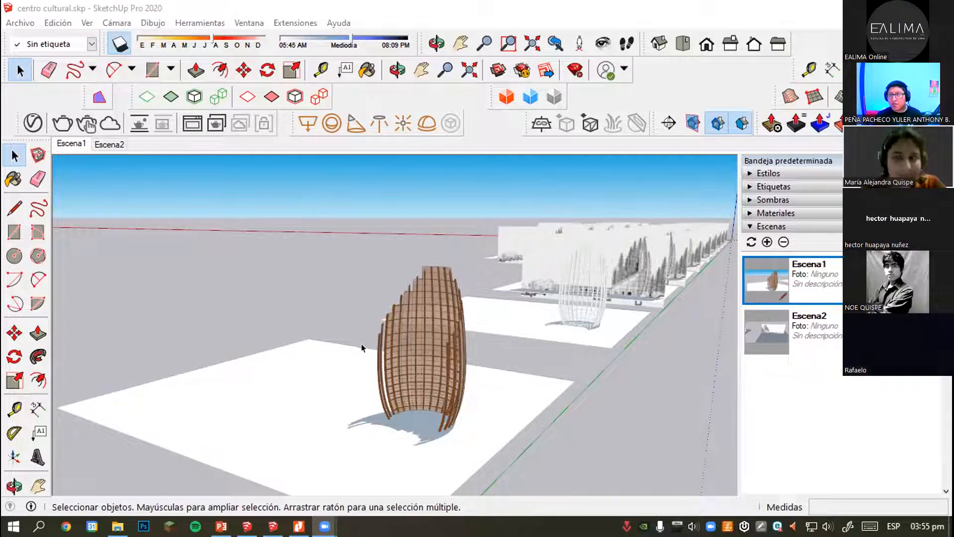
pyautogui.scroll(2, 448, 388)
pyautogui.moveTo(443, 377); pyautogui.dragTo(436, 382, button='middle')
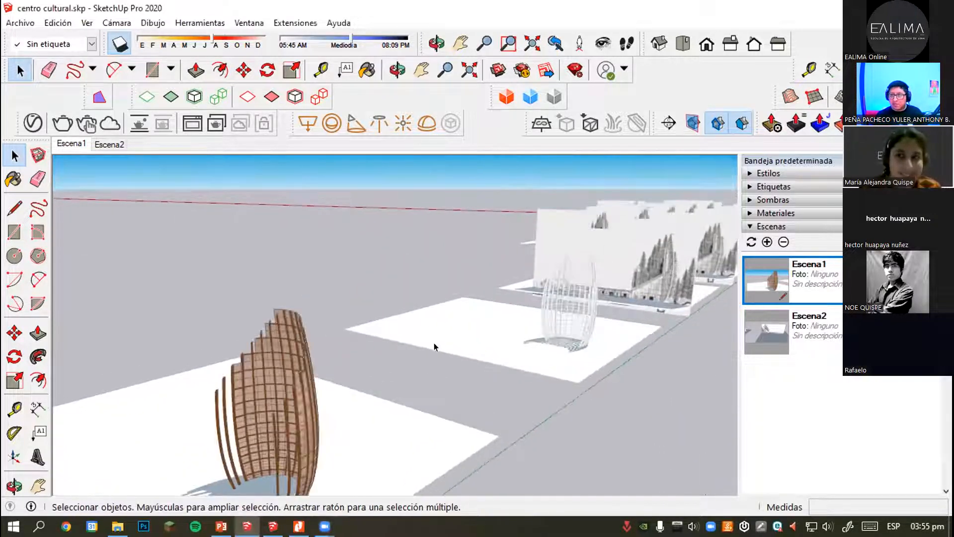
pyautogui.scroll(-3, 397, 279)
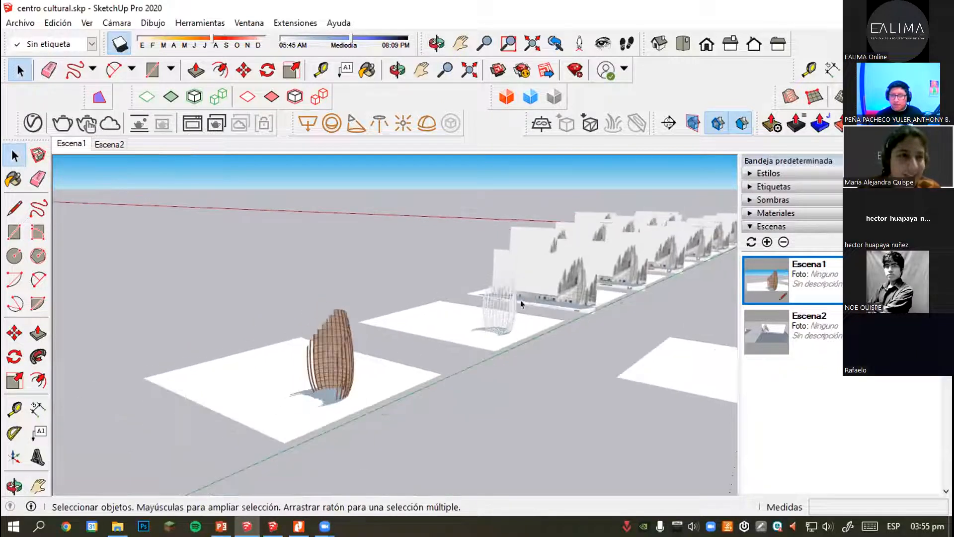
pyautogui.moveTo(520, 300); pyautogui.dragTo(277, 392, button='middle')
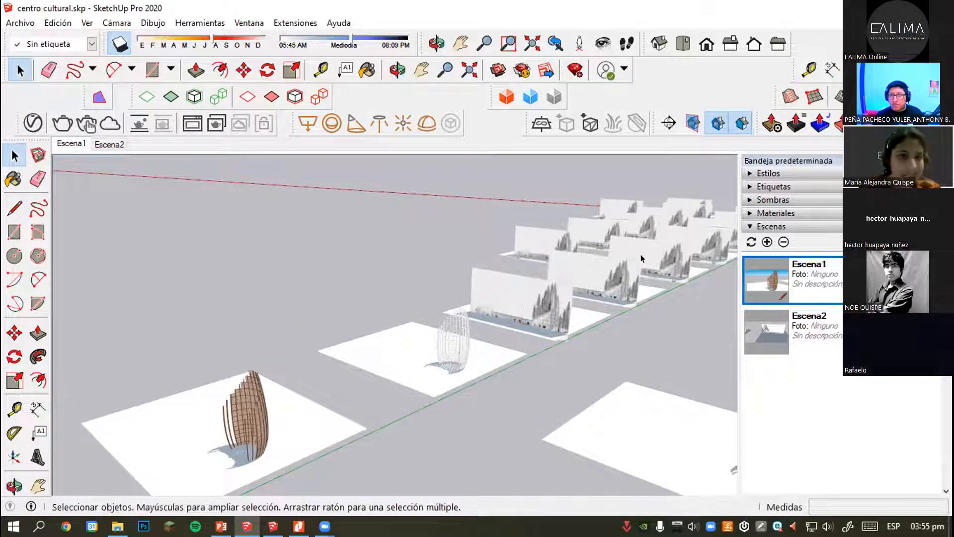